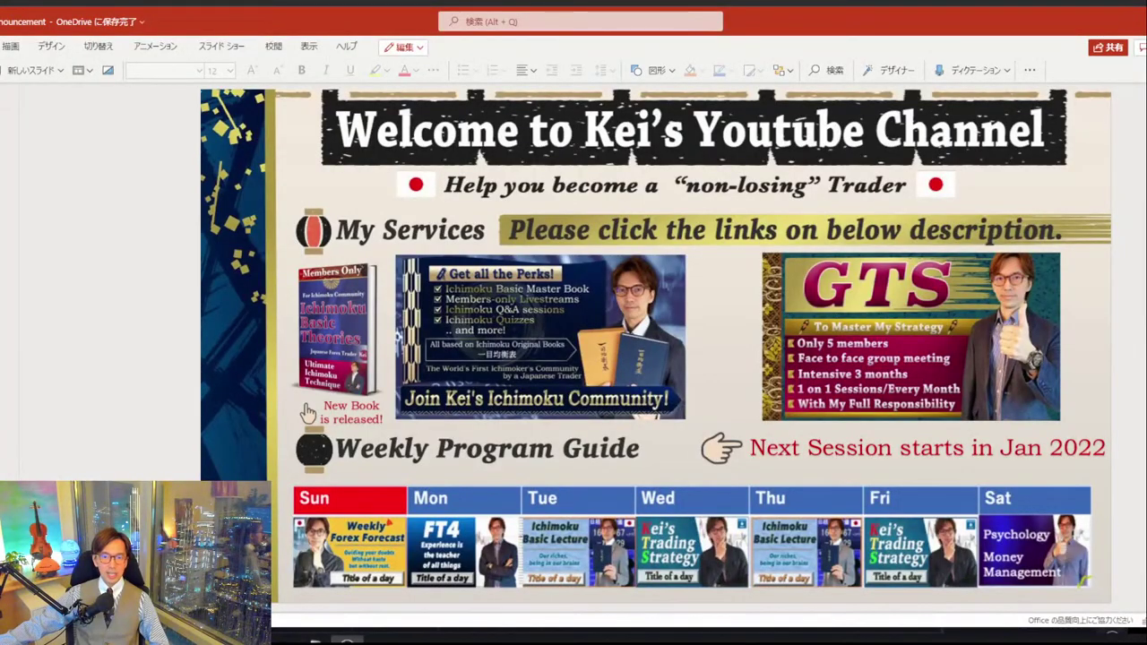
# Page through the Disclaimer and welcome slides, then switch to the TradingView EURUSD chart.
pyautogui.press('pagedown')
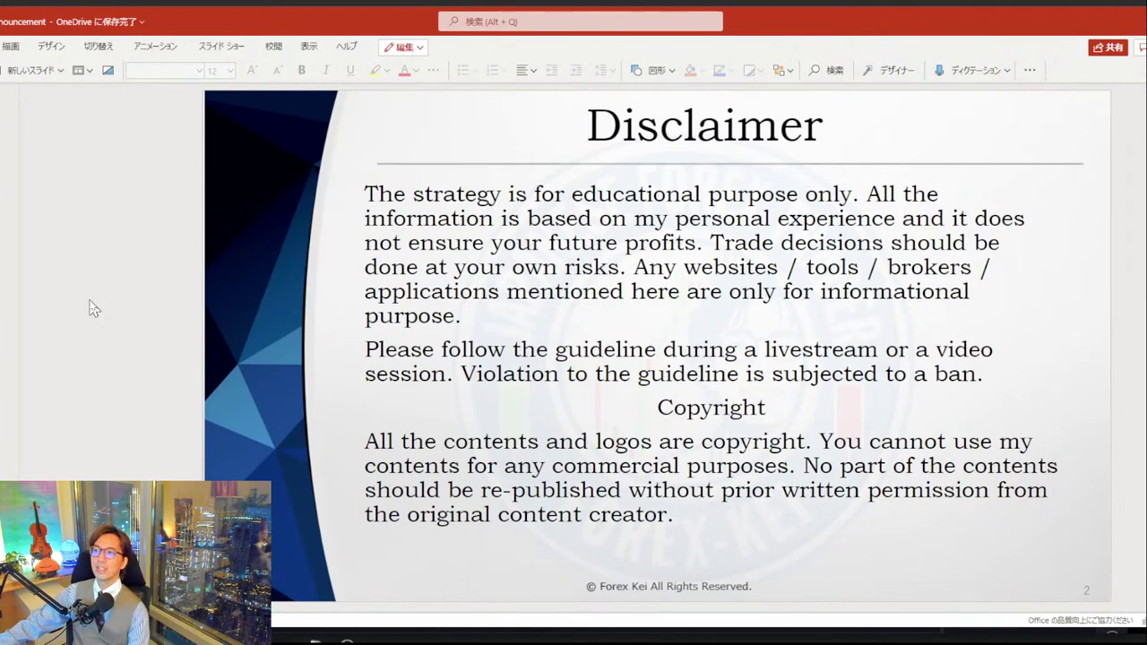
pyautogui.click(395, 267)
pyautogui.moveTo(395, 268); pyautogui.dragTo(619, 246)
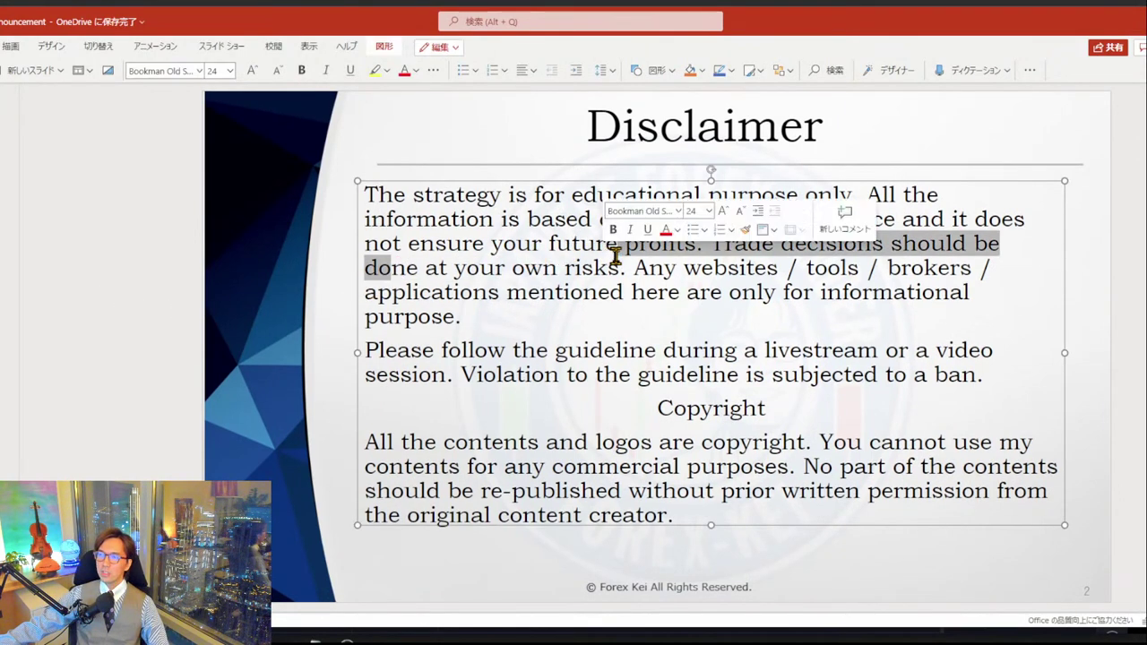
pyautogui.click(560, 363)
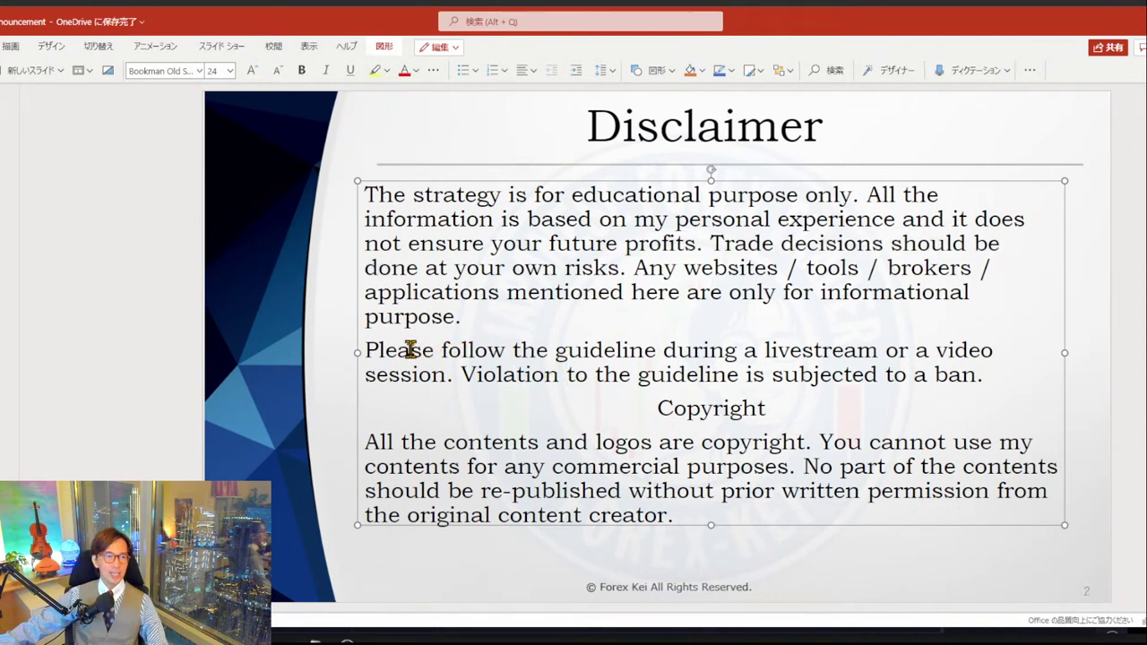
pyautogui.click(179, 324)
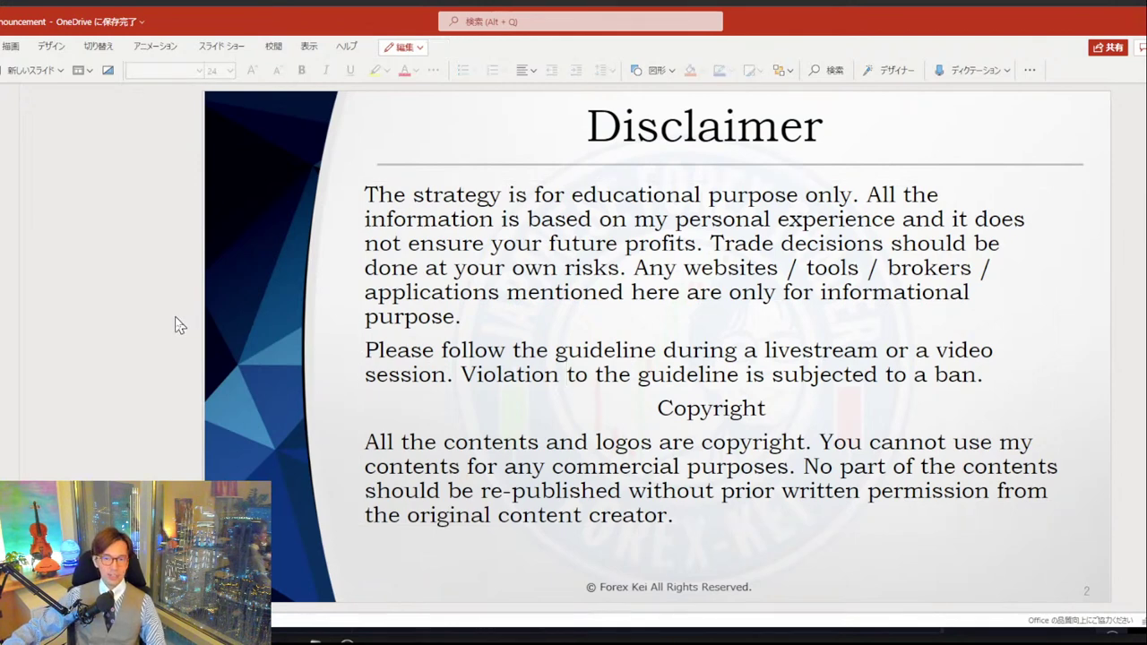
pyautogui.press('pagedown')
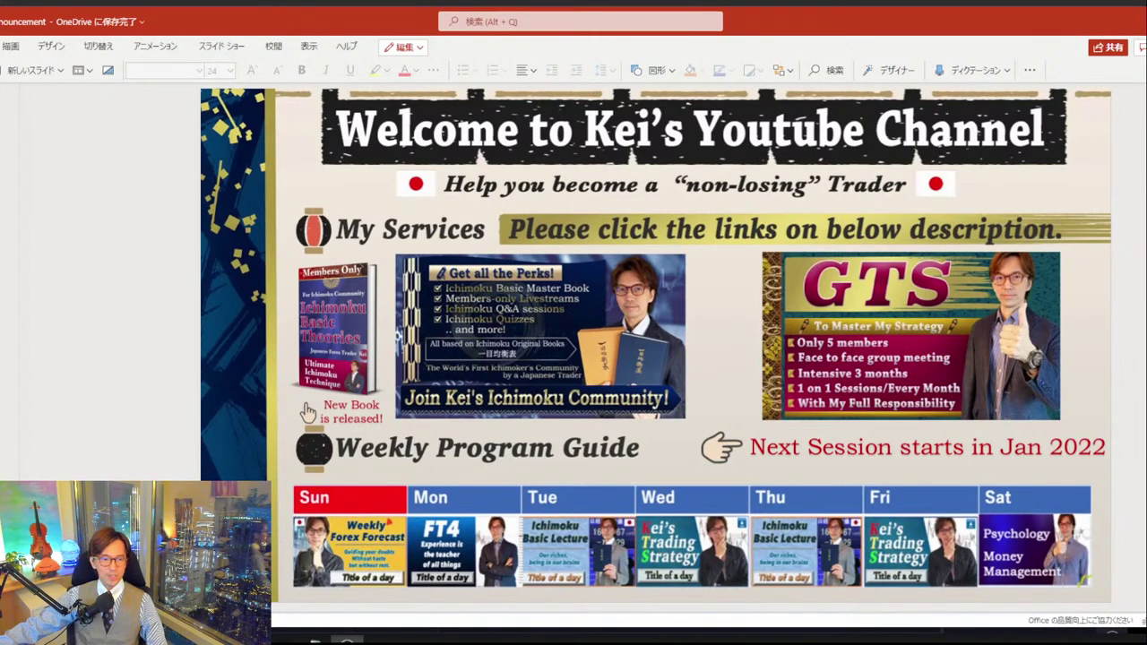
pyautogui.hotkey('alt', 'Tab')
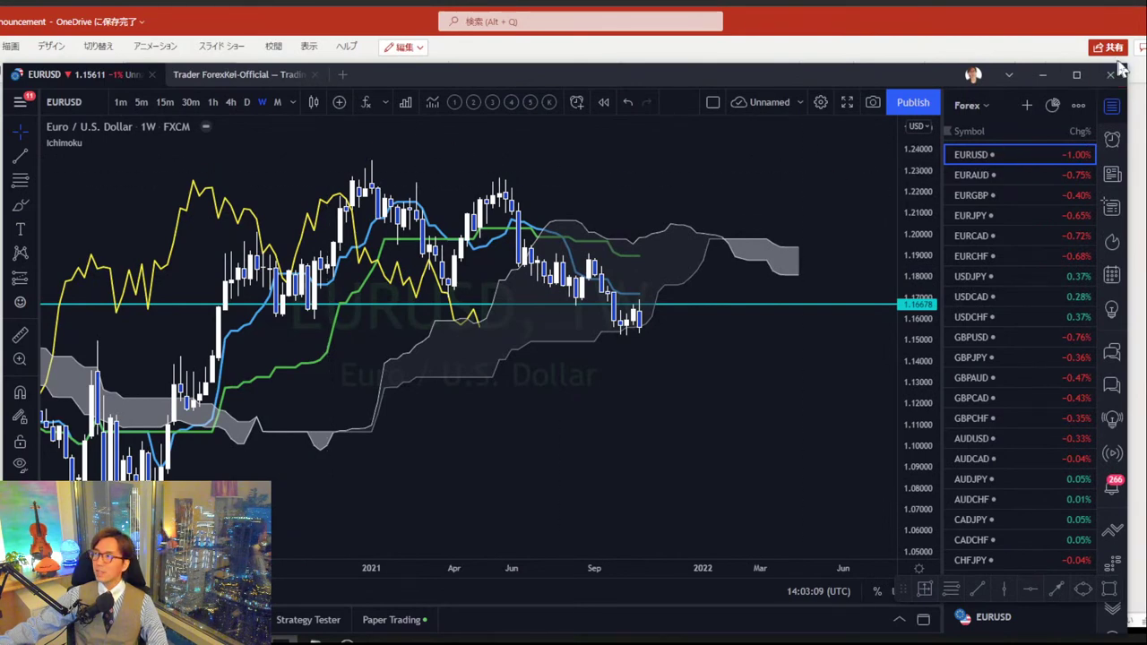
# Show the EURUSD chart full screen, move the drawing palette aside, and hide the cyan level.
pyautogui.press('F11')
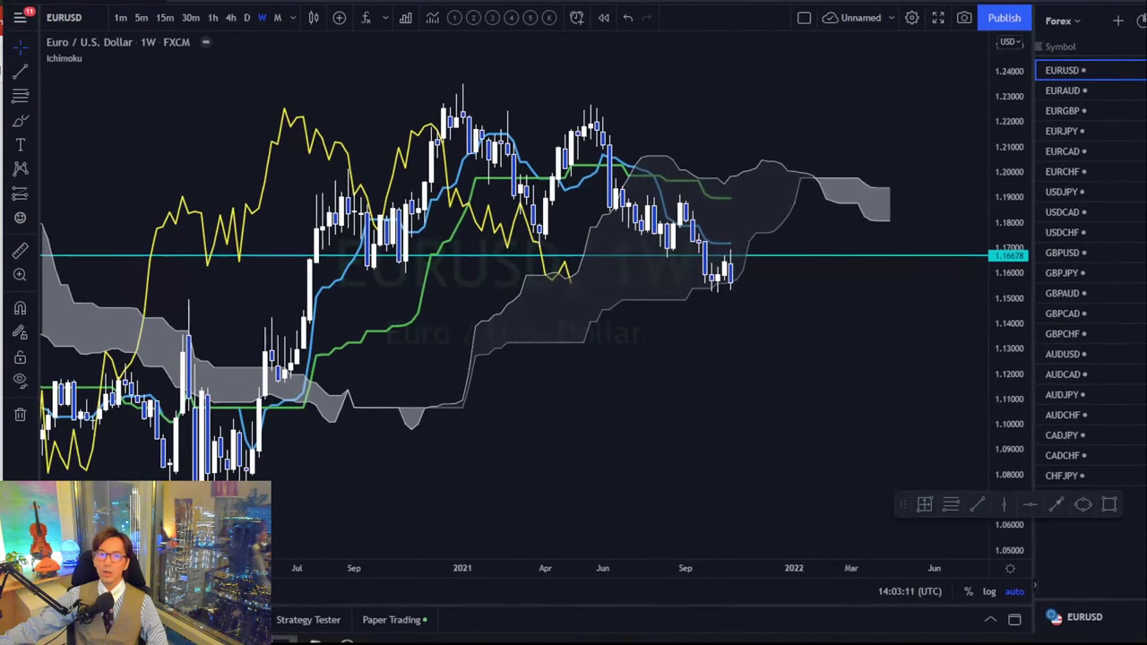
pyautogui.moveTo(1044, 3)
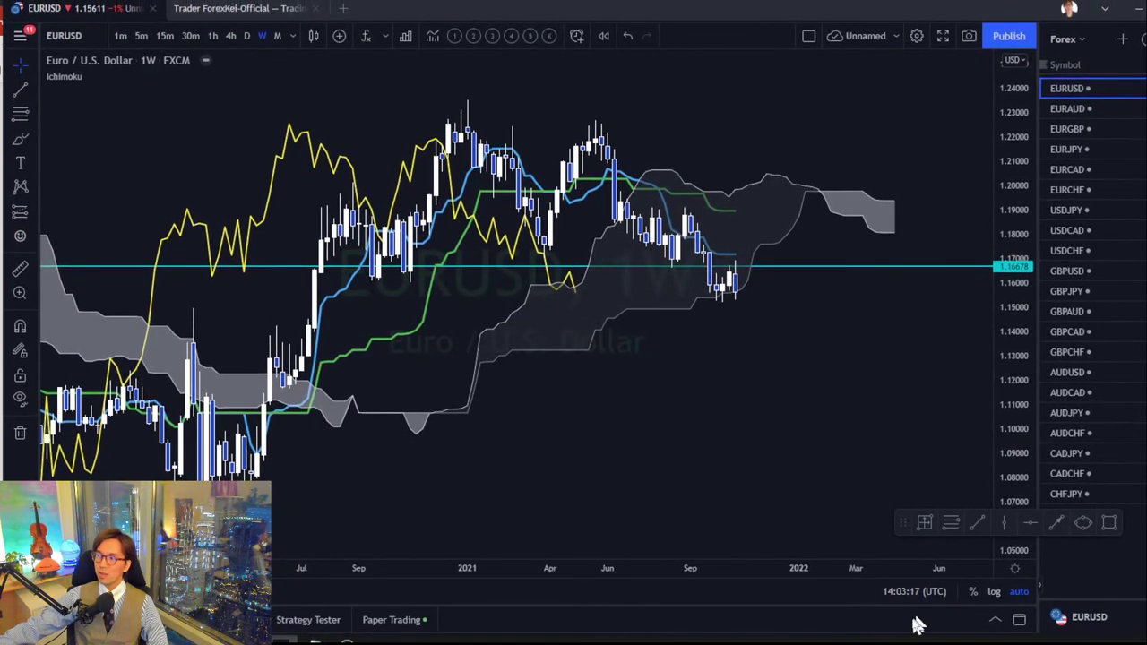
pyautogui.moveTo(905, 531); pyautogui.dragTo(1063, 622)
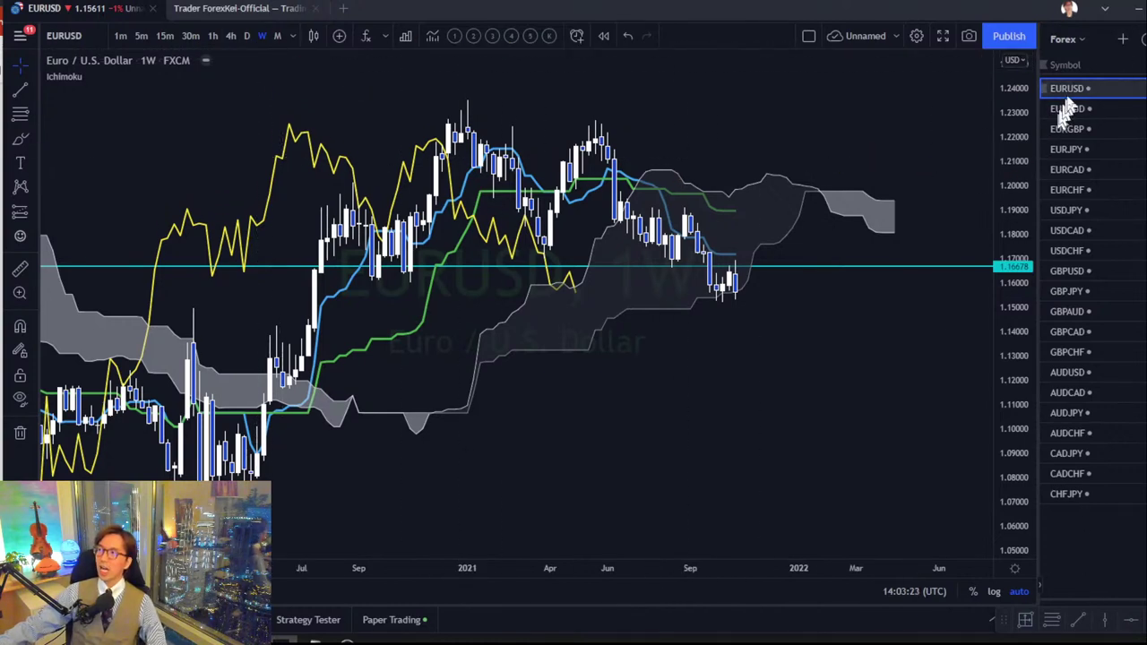
pyautogui.click(20, 399)
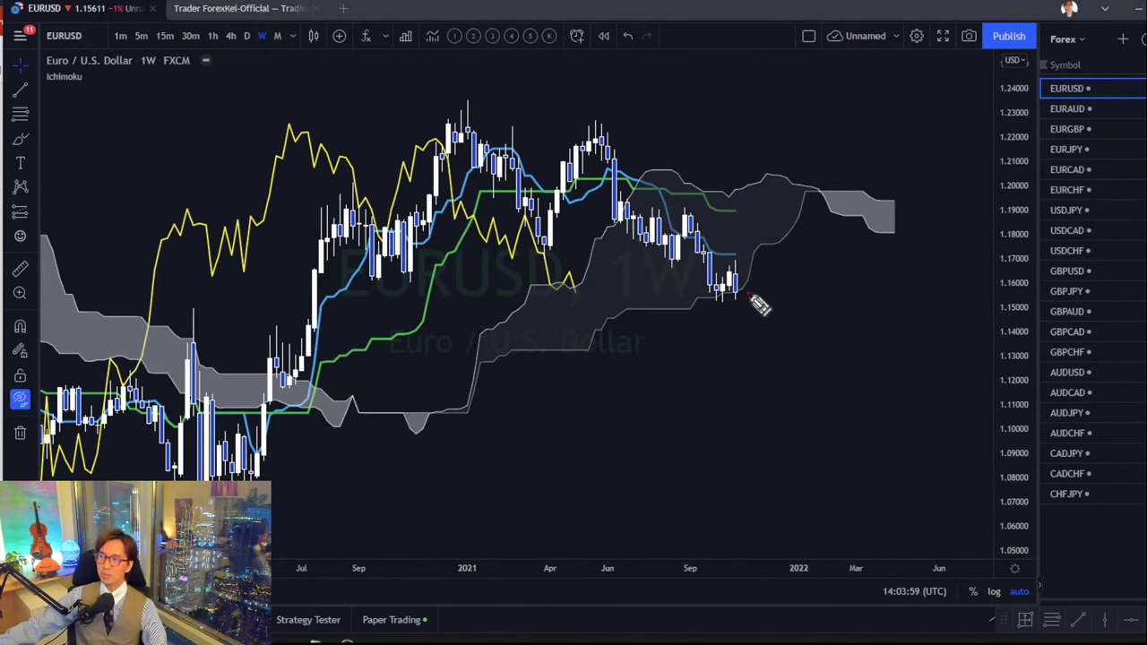
pyautogui.moveTo(759, 304)
pyautogui.mouseDown()
pyautogui.moveTo(796, 348)
pyautogui.moveTo(771, 366)
pyautogui.mouseUp()
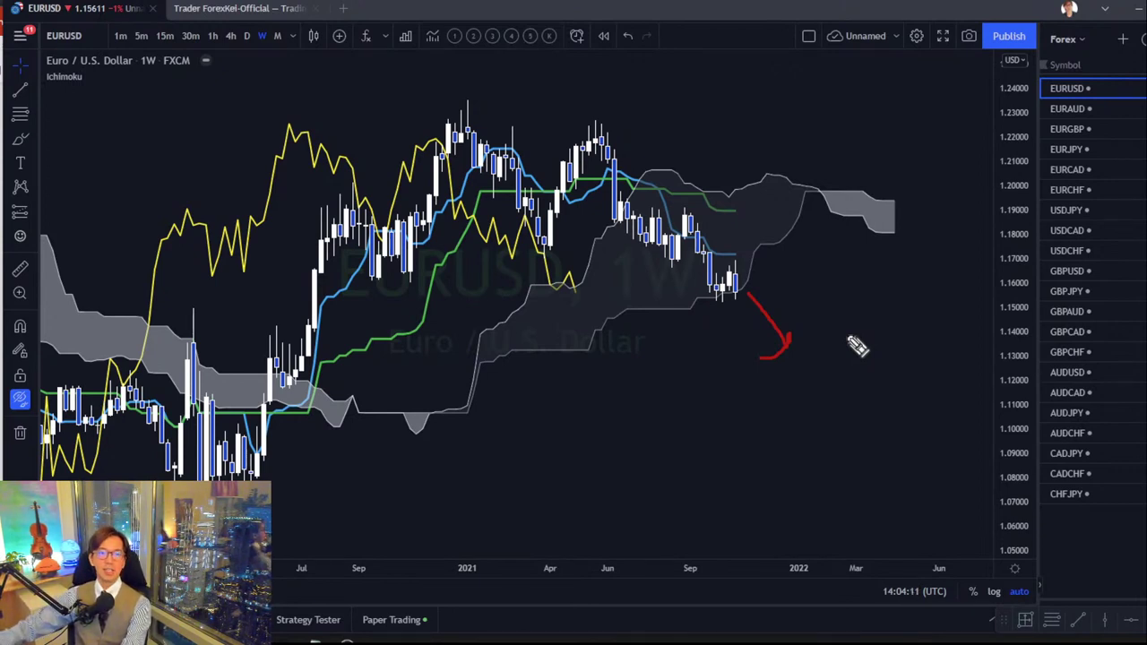
pyautogui.press('Escape')
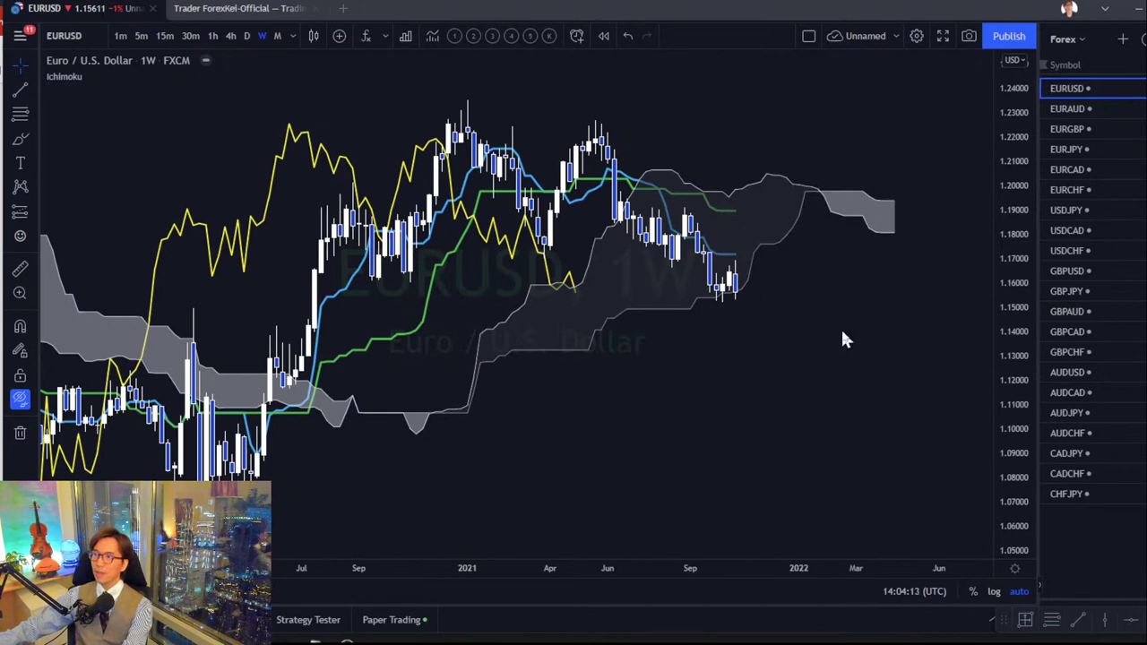
# Load EURAUD, widen the price range, show the levels again, and set one at 1.53975.
pyautogui.click(1074, 106)
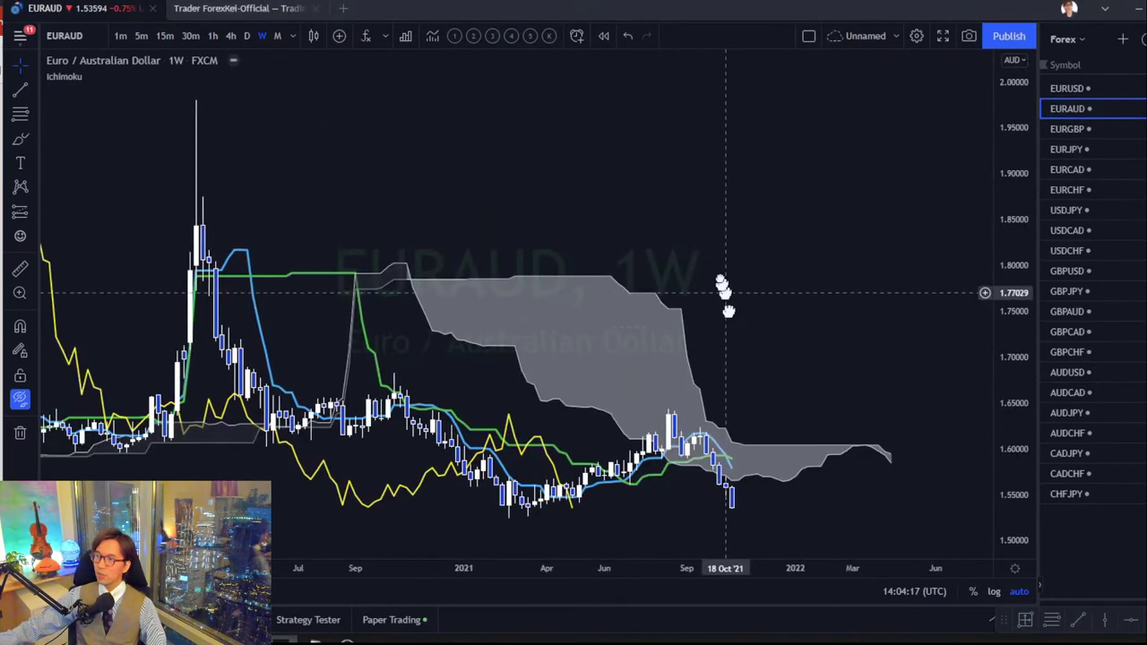
pyautogui.hscroll(2, 735, 278)
pyautogui.moveTo(1005, 197); pyautogui.dragTo(845, 308)
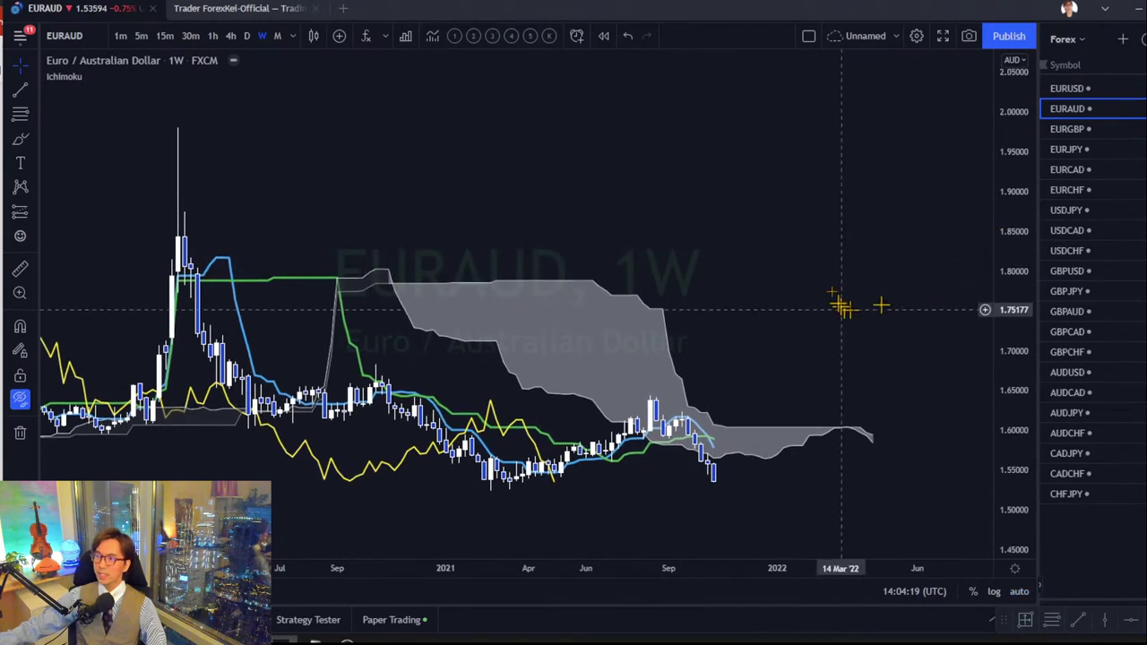
pyautogui.hscroll(2, 781, 243)
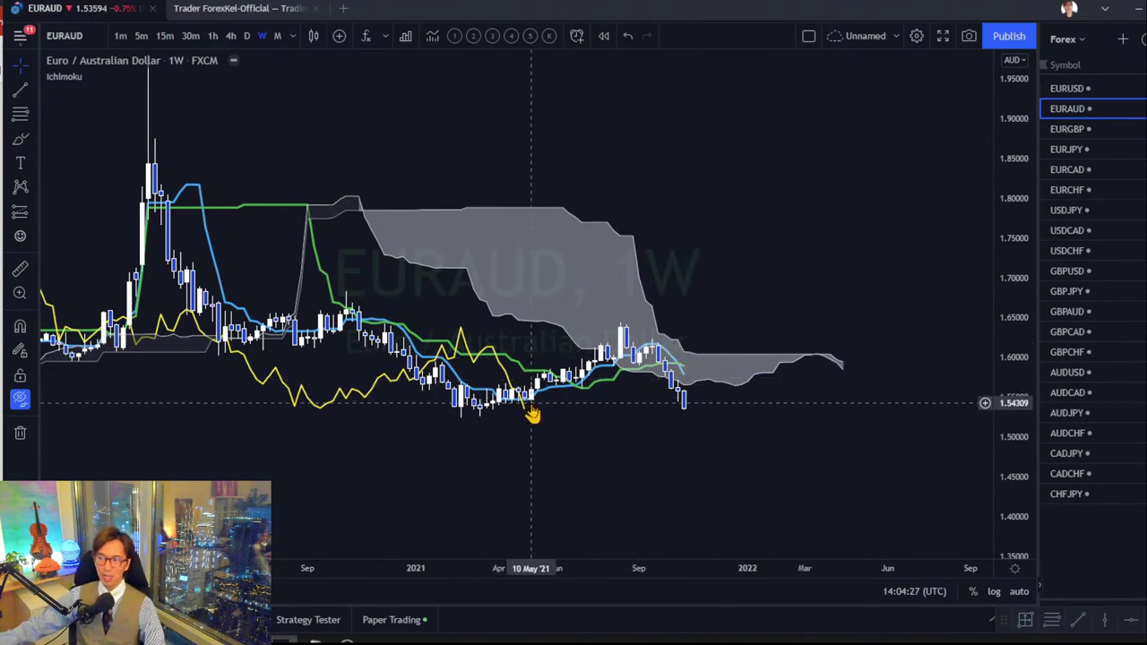
pyautogui.click(20, 400)
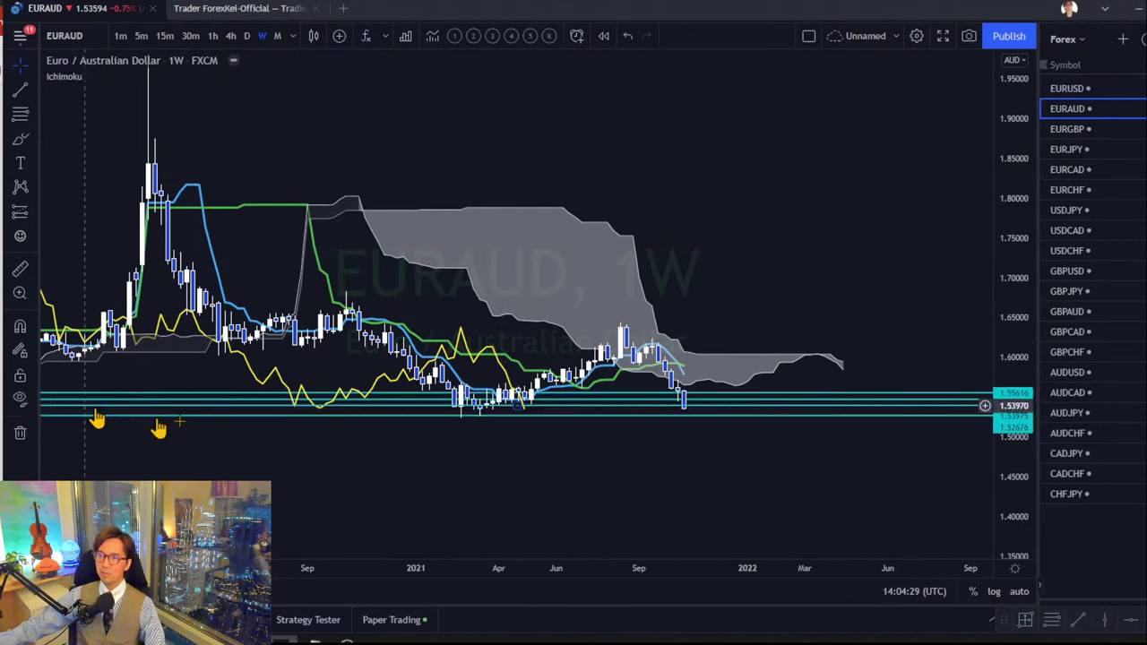
pyautogui.moveTo(591, 421); pyautogui.dragTo(687, 405)
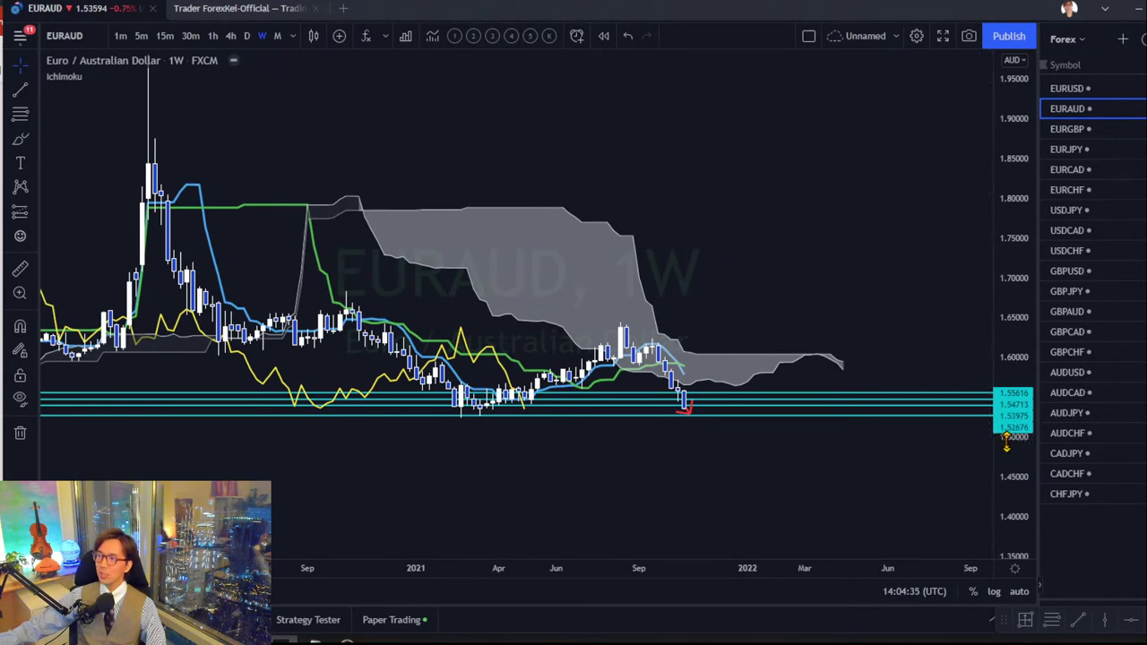
# Zoom into recent prices, place the lowest level at 1.52676, and sketch a red down arrow.
pyautogui.moveTo(1011, 472); pyautogui.dragTo(1040, 410)
pyautogui.moveTo(1015, 462); pyautogui.dragTo(735, 277)
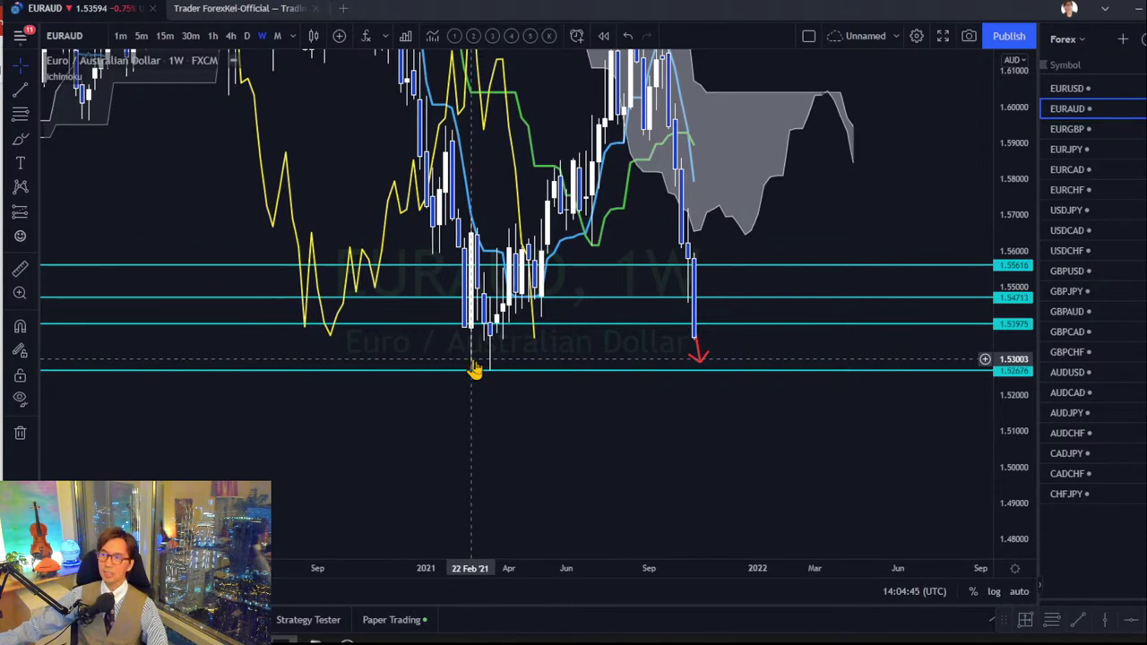
pyautogui.click(474, 369)
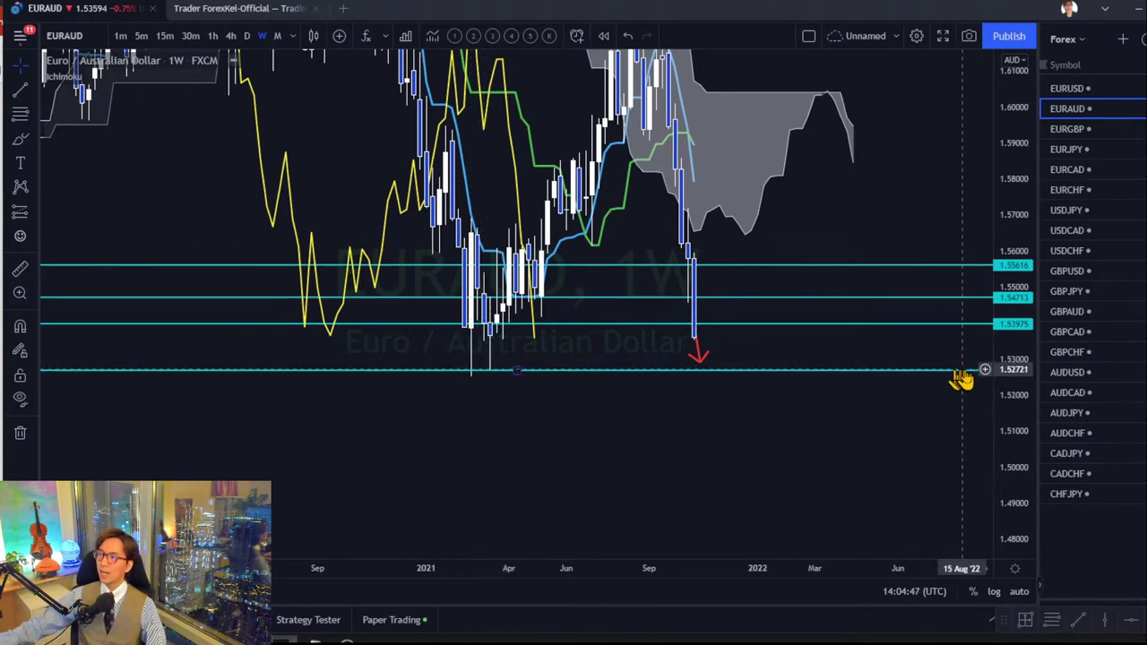
pyautogui.moveTo(961, 379); pyautogui.dragTo(962, 380)
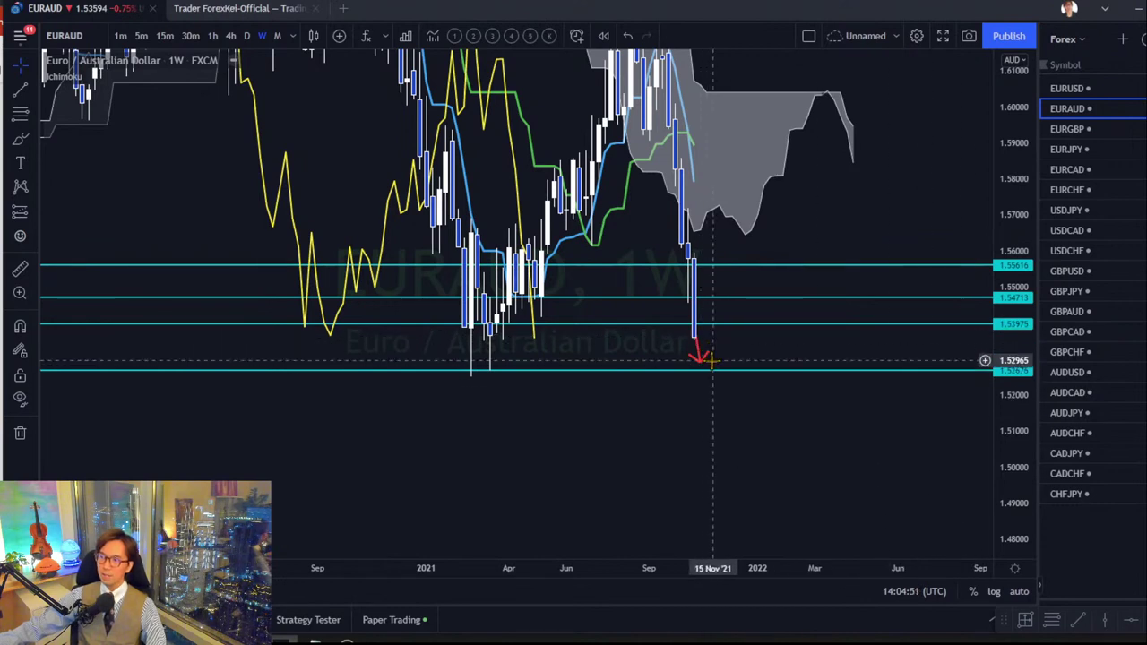
pyautogui.moveTo(713, 370); pyautogui.dragTo(713, 375)
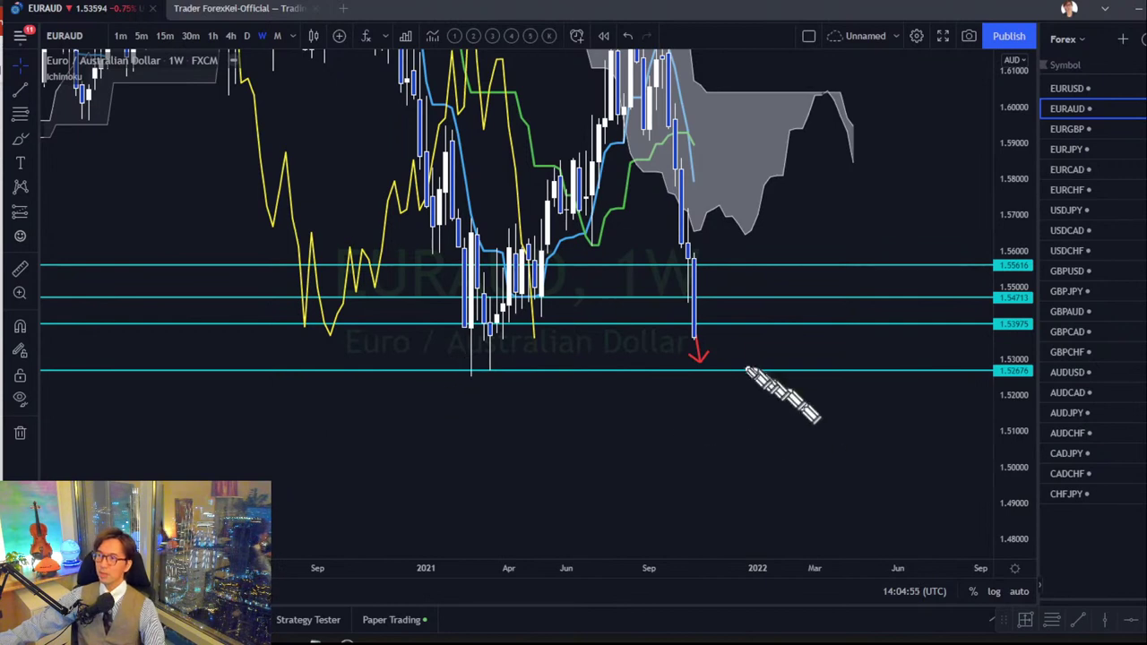
pyautogui.moveTo(708, 369); pyautogui.dragTo(756, 425)
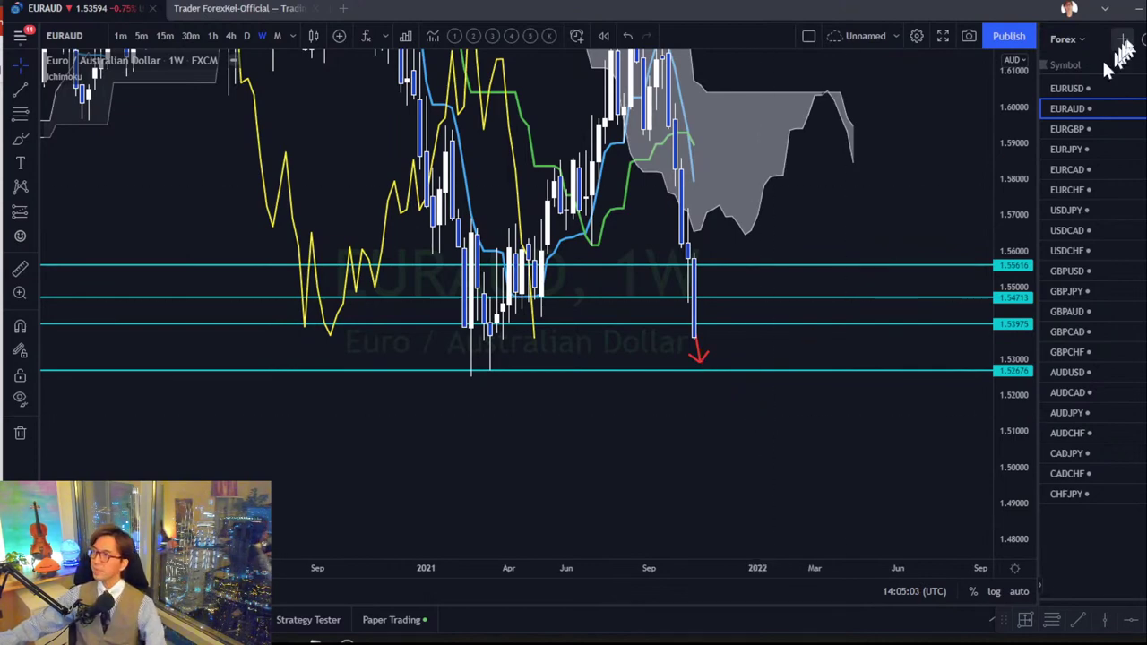
# Load EURGBP, frame the recent candles, and lower the bottom cyan level to 0.82827.
pyautogui.click(1097, 132)
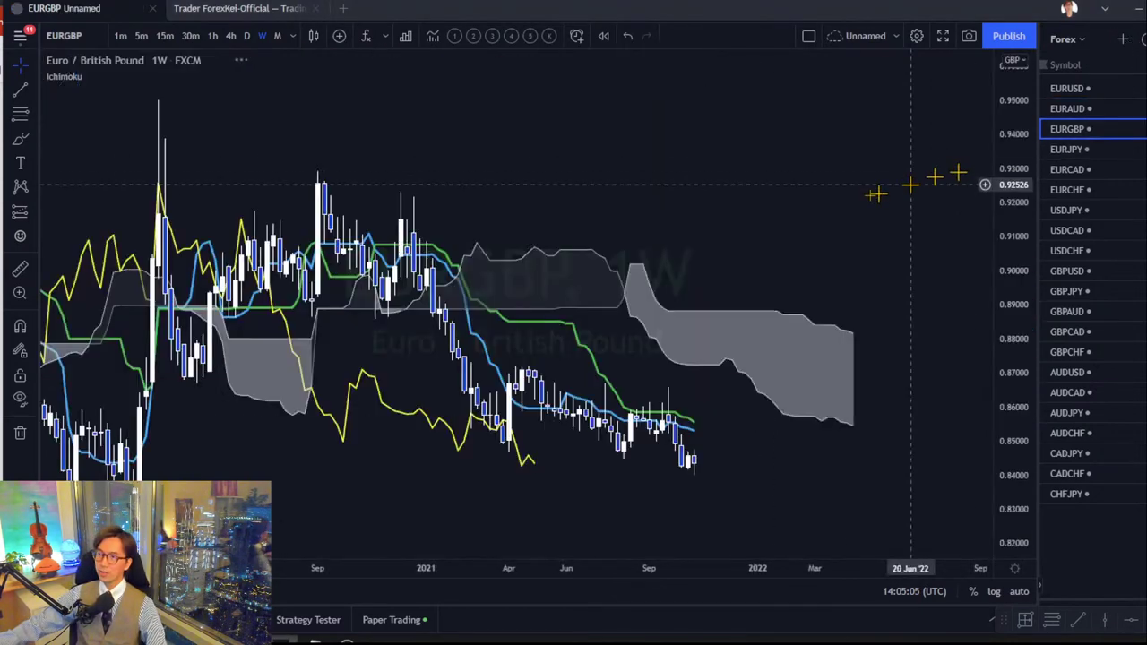
pyautogui.moveTo(876, 295); pyautogui.dragTo(884, 216)
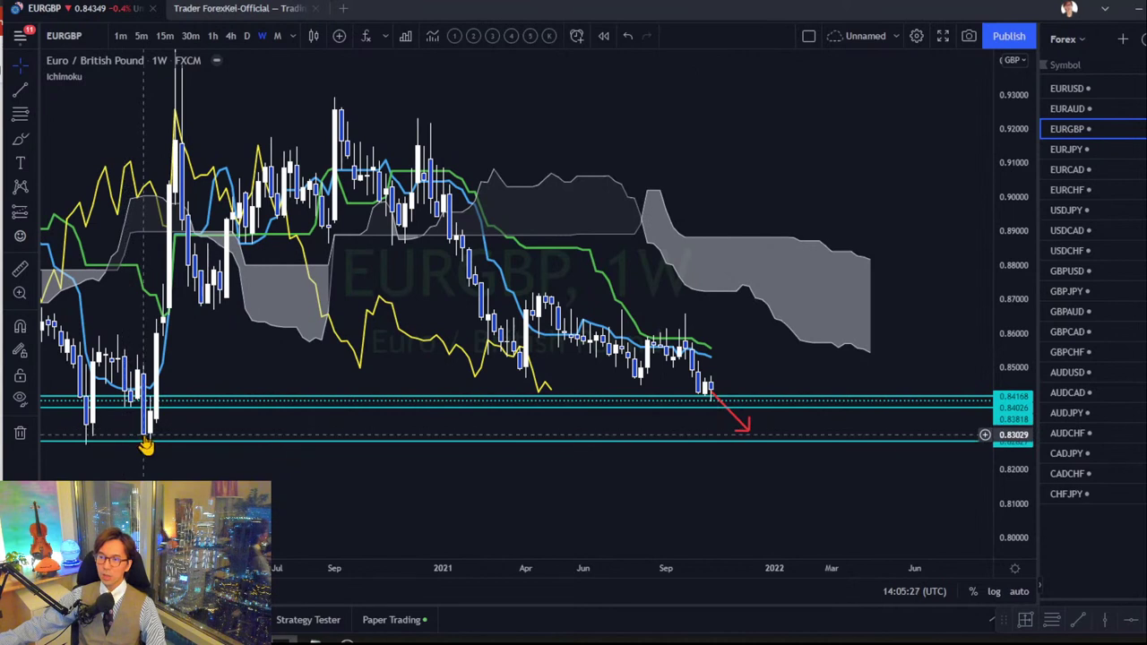
pyautogui.moveTo(145, 445); pyautogui.dragTo(145, 451)
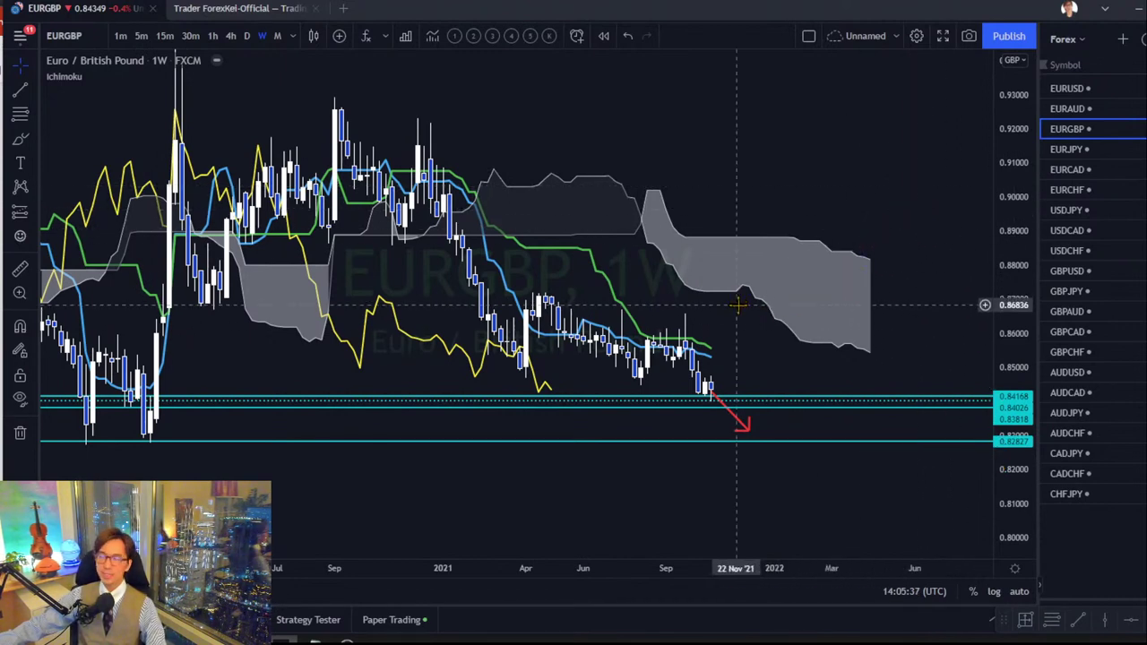
# Load EURJPY and frame its cyan levels from 133.663 to 127.926, then switch to EURCAD.
pyautogui.click(1058, 148)
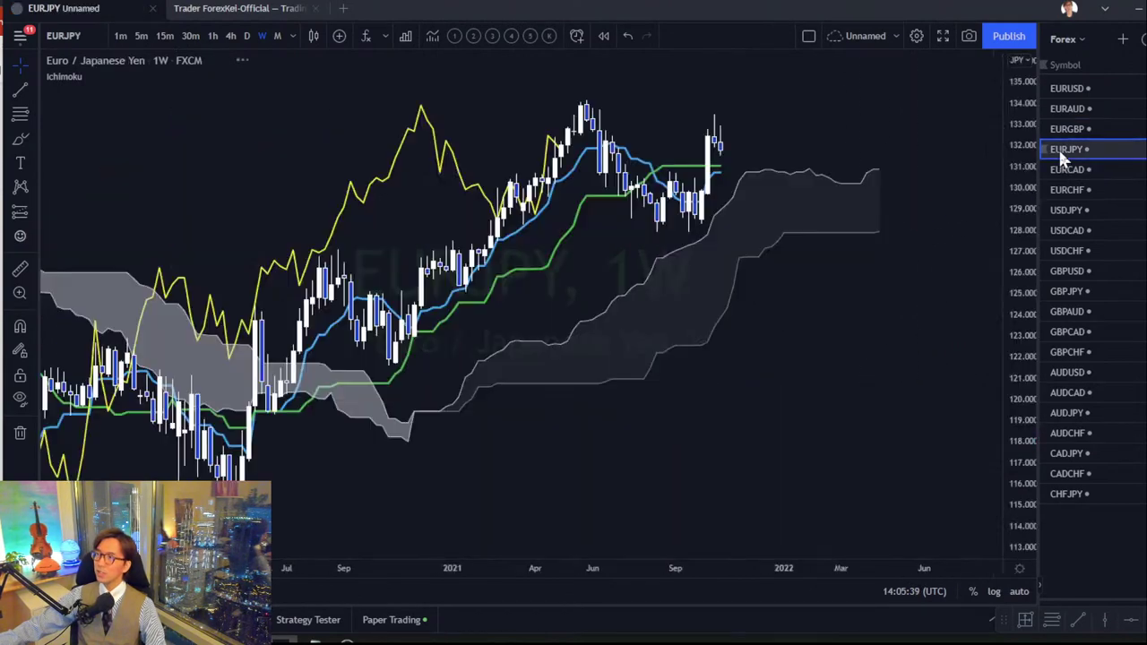
pyautogui.moveTo(827, 366); pyautogui.dragTo(764, 439)
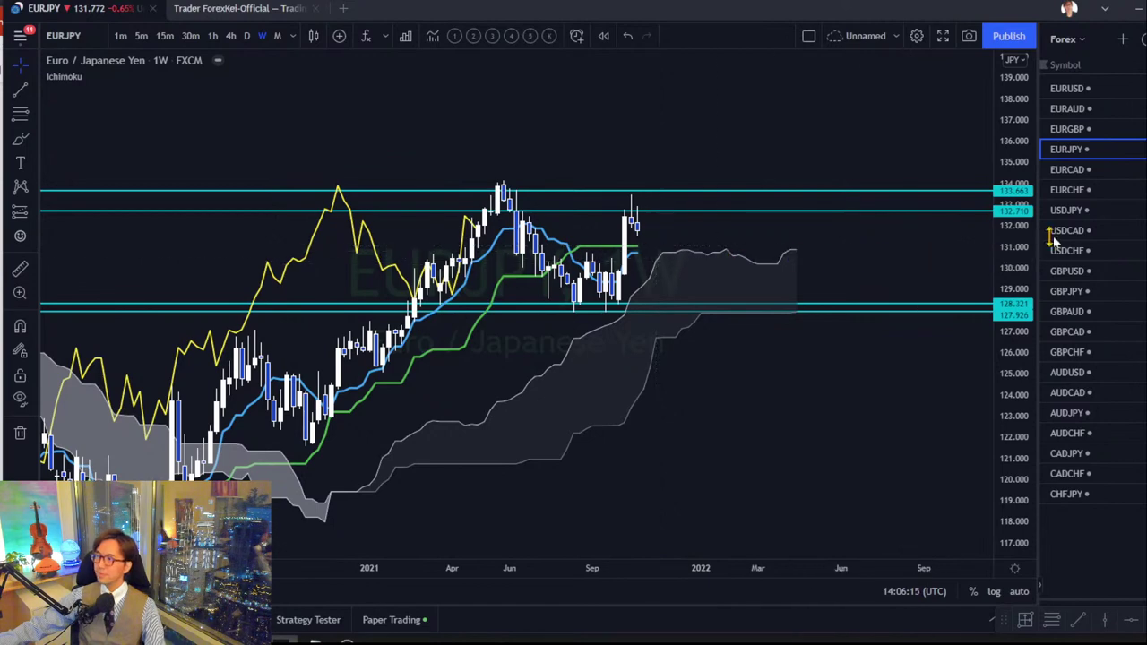
pyautogui.click(1072, 169)
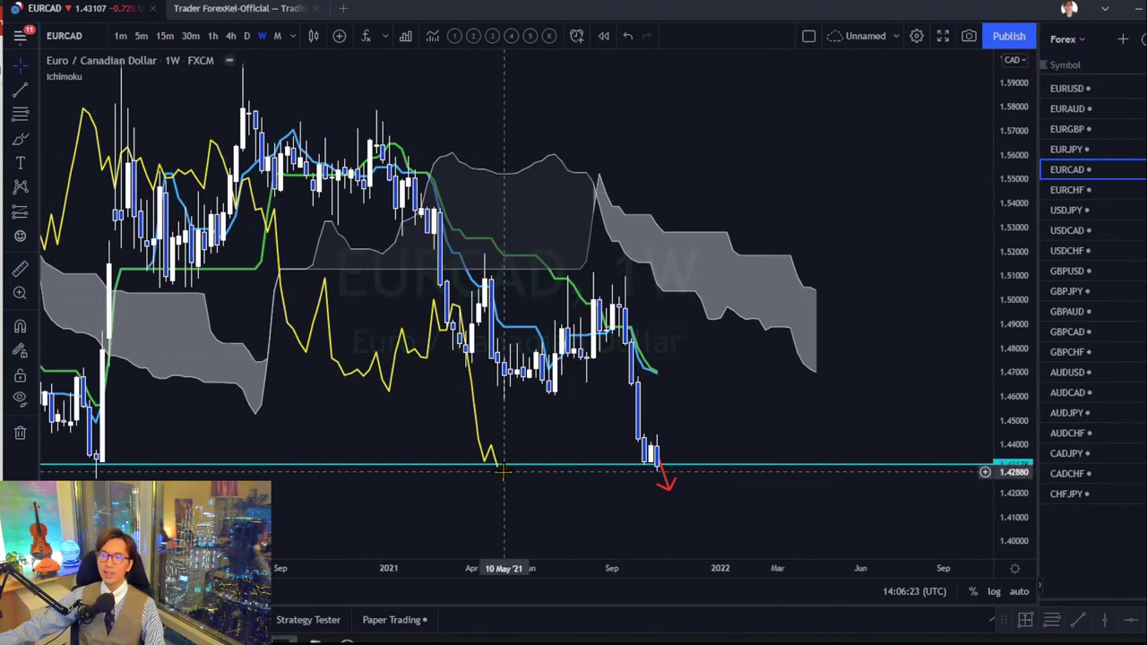
# Pan the EURCAD chart, lower its cyan level to 1.42562, then load EURCHF.
pyautogui.moveTo(497, 481); pyautogui.dragTo(624, 330)
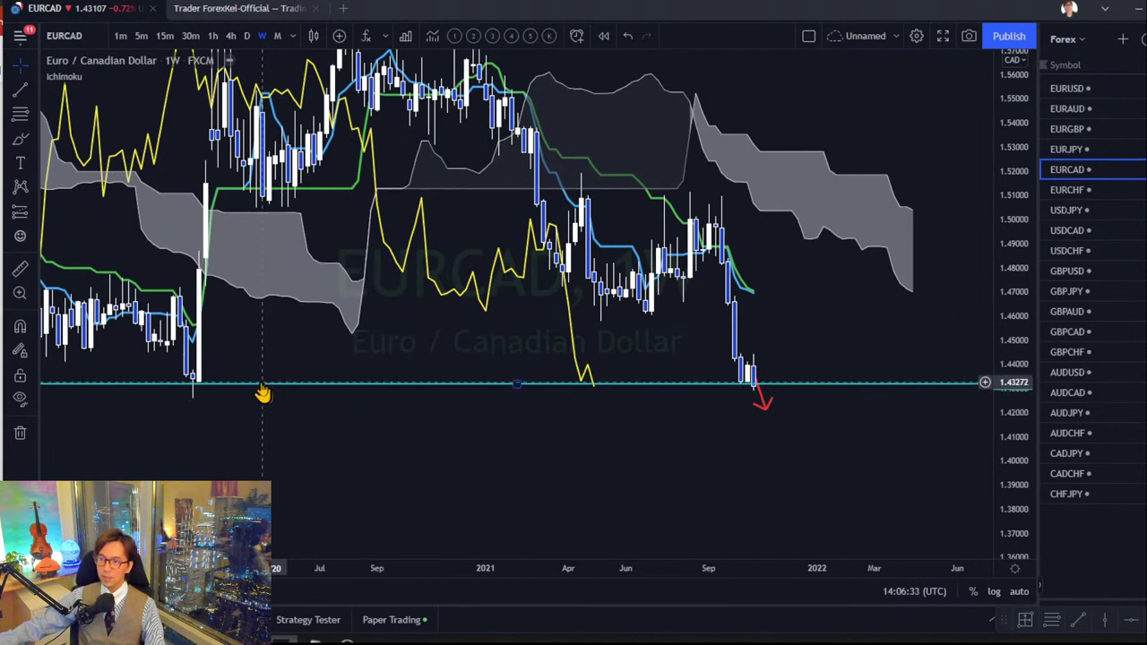
pyautogui.moveTo(260, 384); pyautogui.dragTo(257, 398)
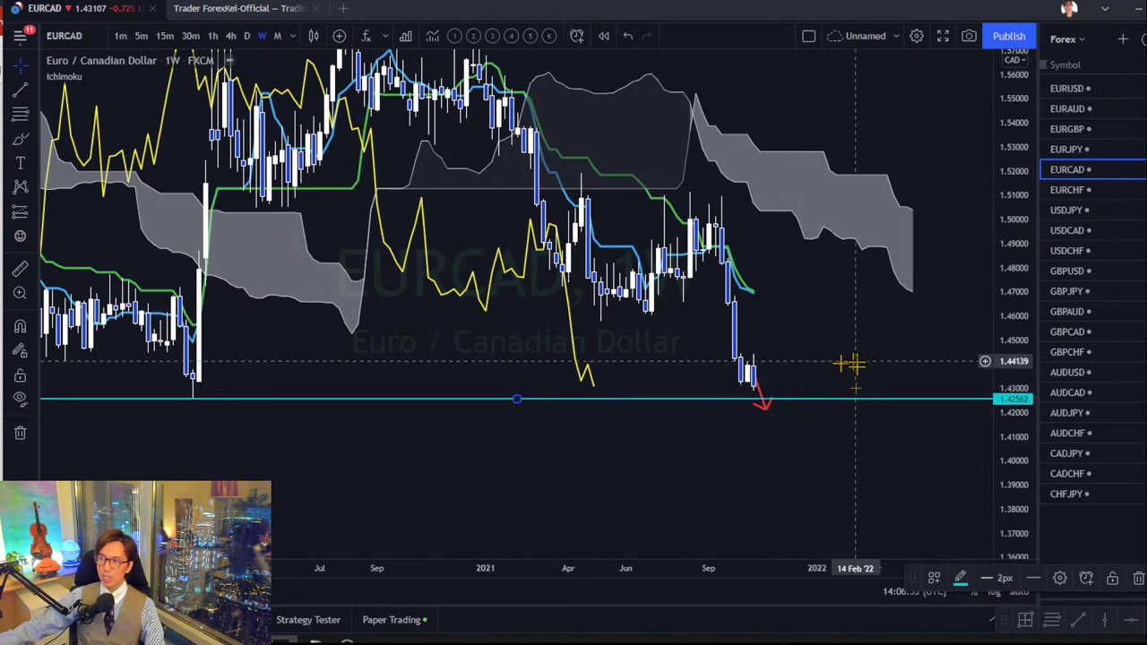
pyautogui.scroll(-5, 475, 563)
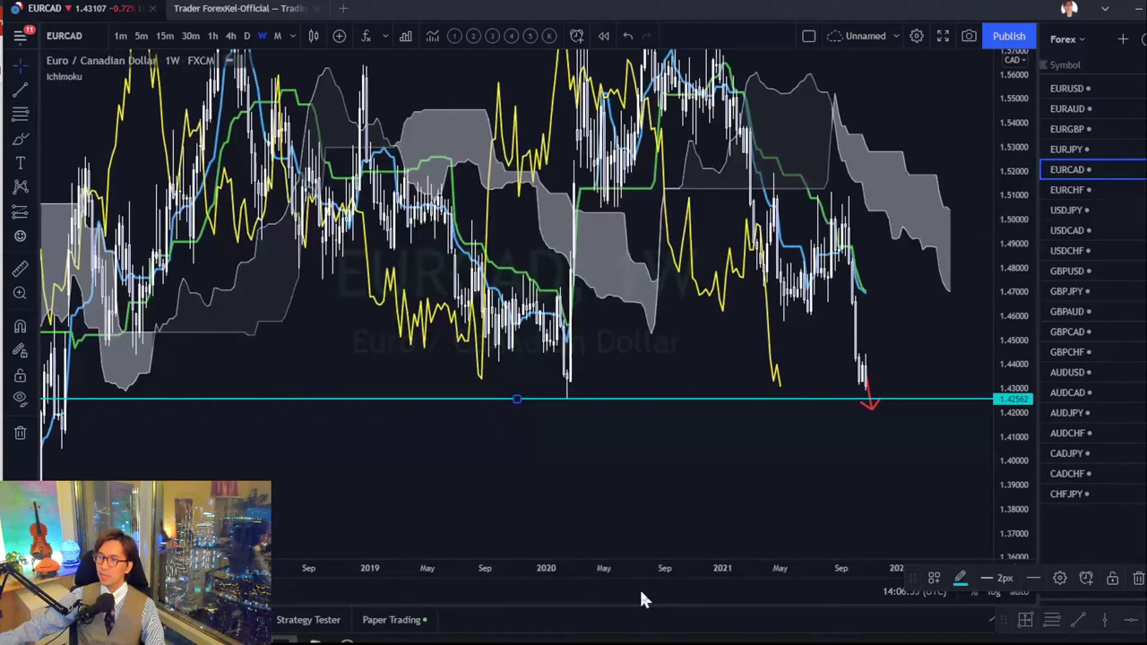
pyautogui.scroll(4, 641, 599)
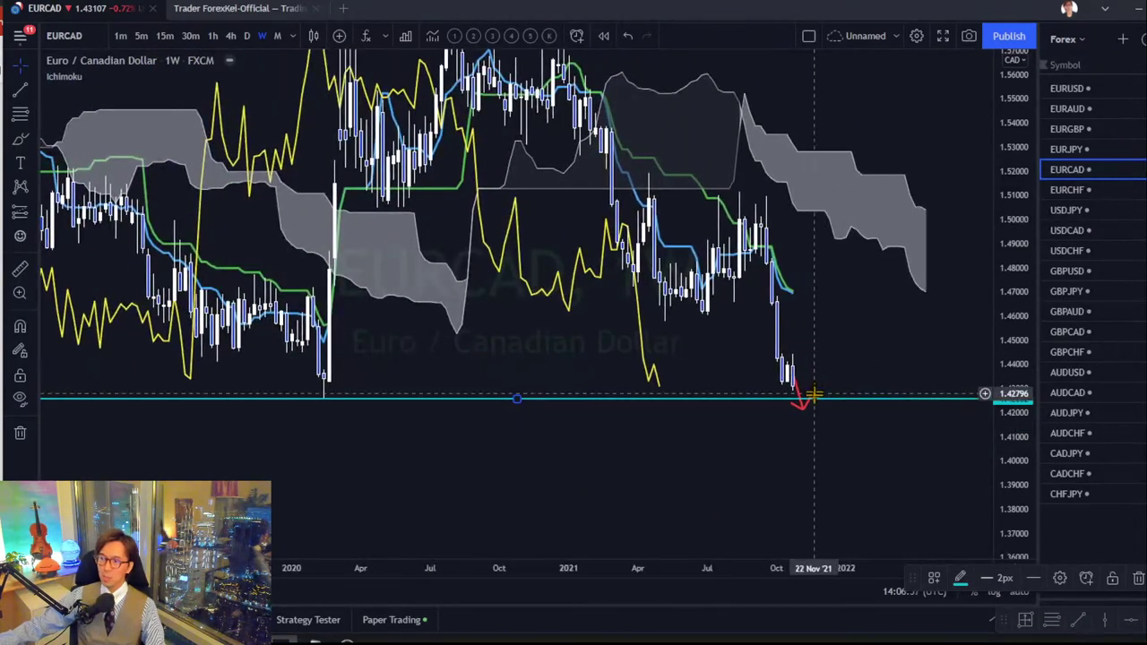
pyautogui.moveTo(866, 267); pyautogui.dragTo(789, 229)
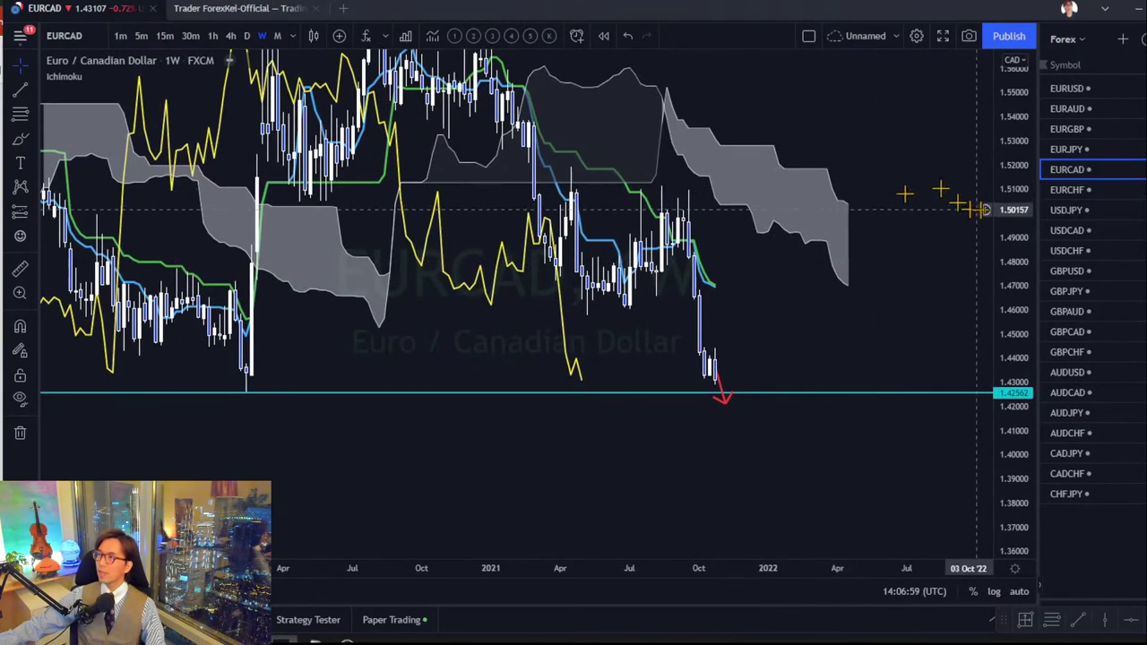
pyautogui.click(1059, 192)
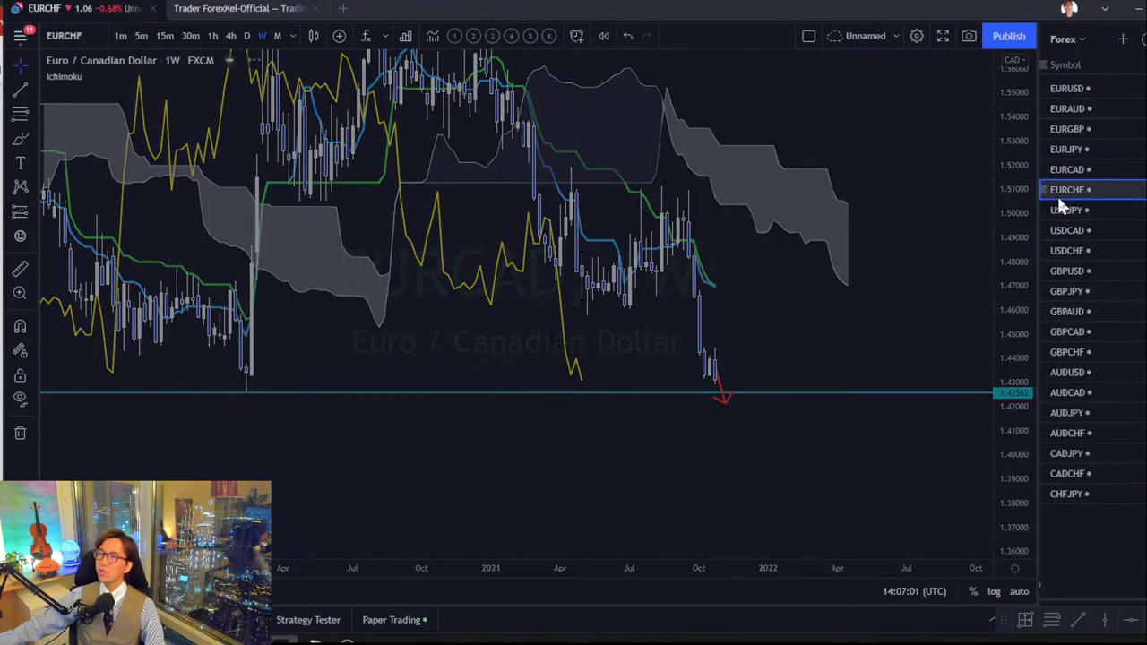
# Move the upper EURCHF cyan line down to 1.05037 and delete the extra line.
pyautogui.moveTo(814, 225); pyautogui.dragTo(809, 143)
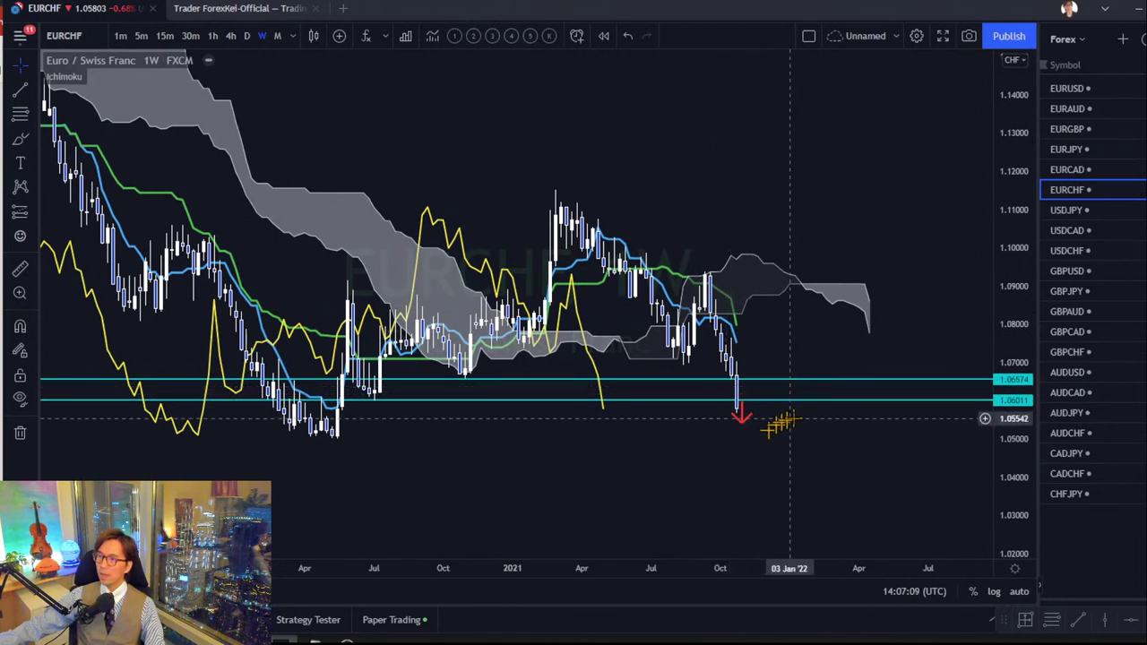
pyautogui.moveTo(761, 379); pyautogui.dragTo(753, 438)
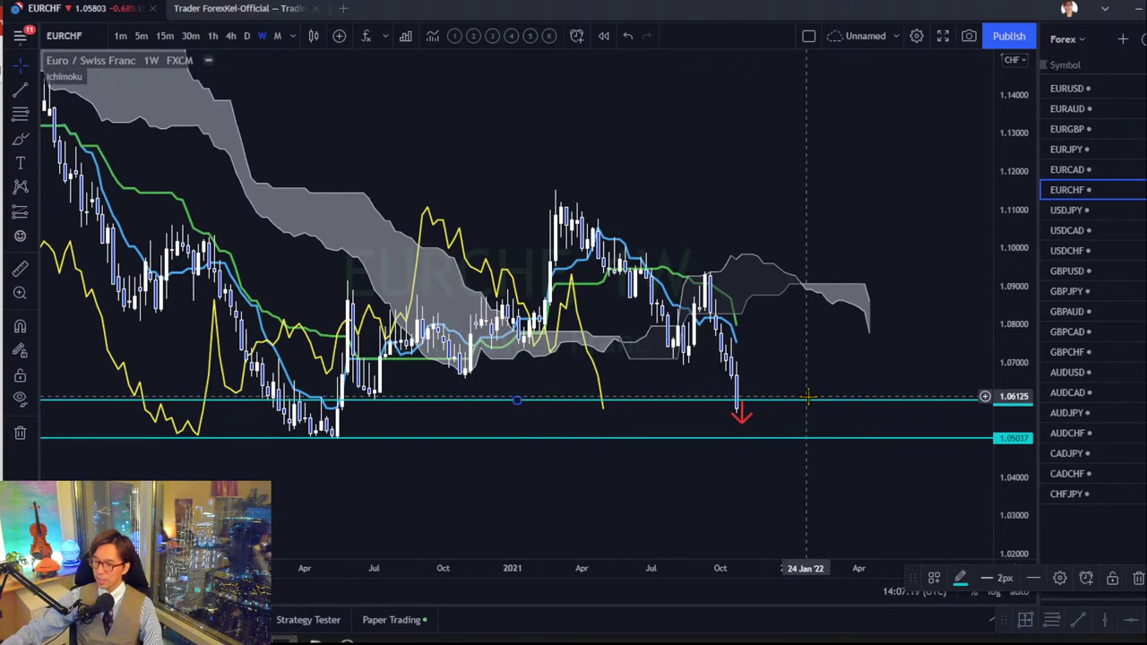
pyautogui.press('Delete')
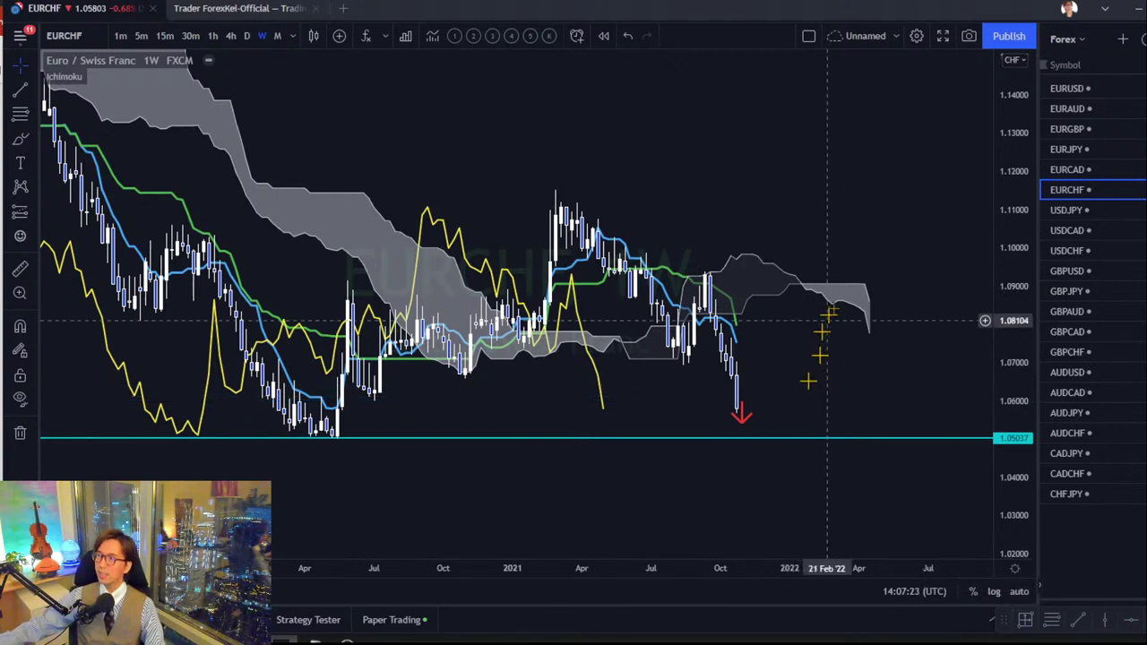
# Review USDJPY by panning and rescaling the price axis, then load USDCAD.
pyautogui.click(1063, 211)
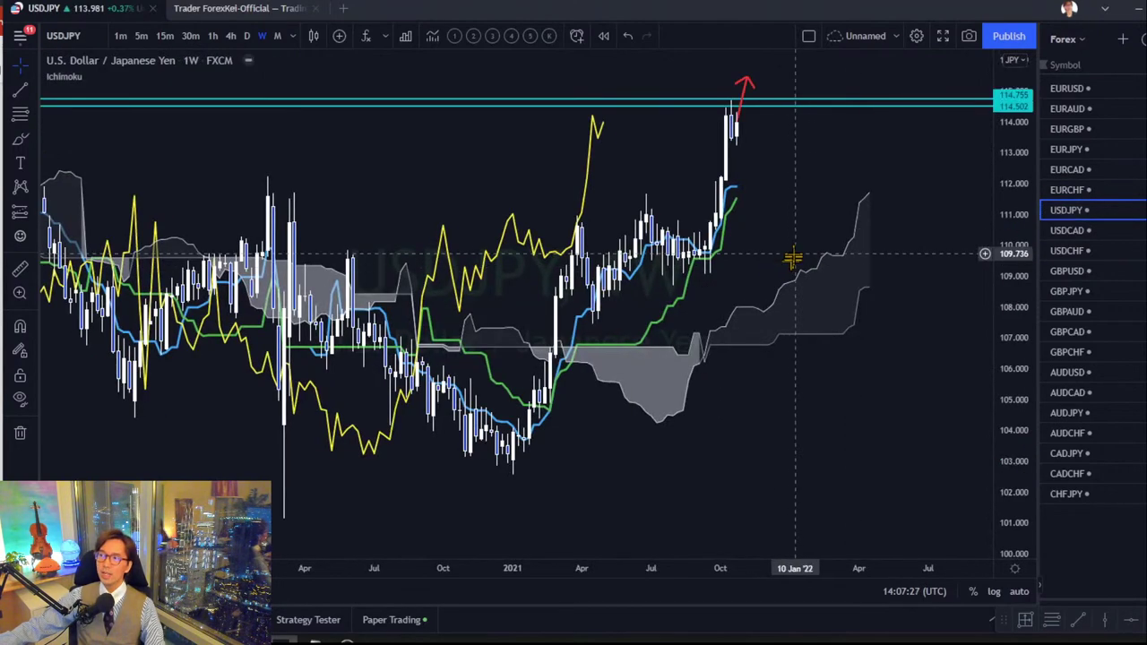
pyautogui.moveTo(785, 258); pyautogui.dragTo(679, 328)
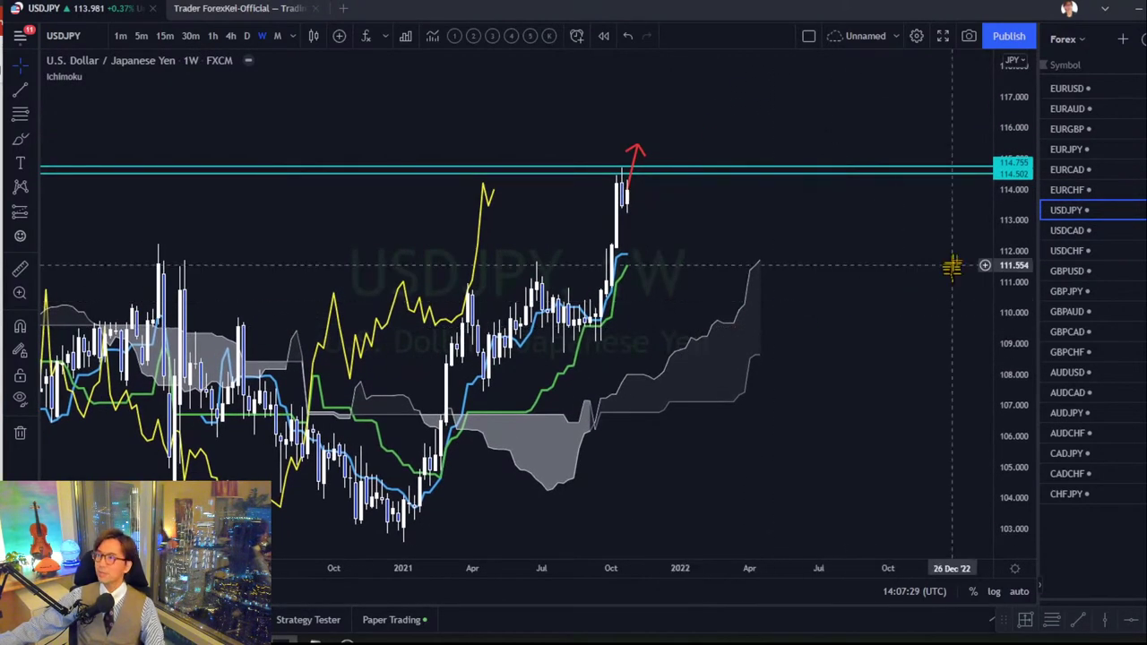
pyautogui.moveTo(1011, 225); pyautogui.dragTo(1011, 350)
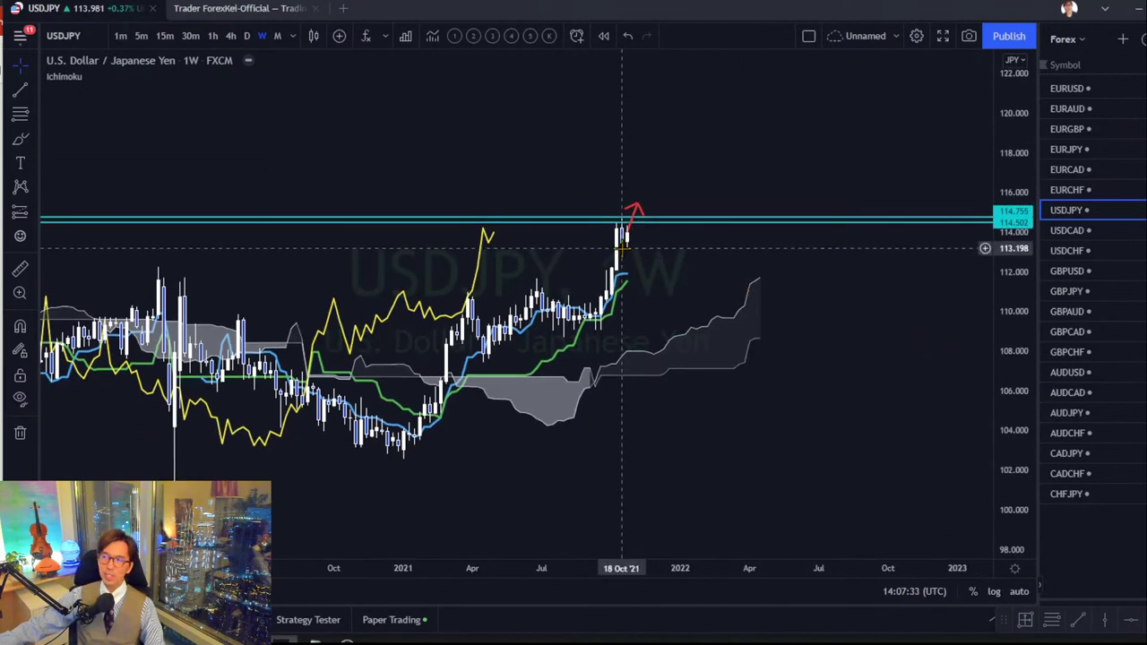
pyautogui.doubleClick(1008, 421)
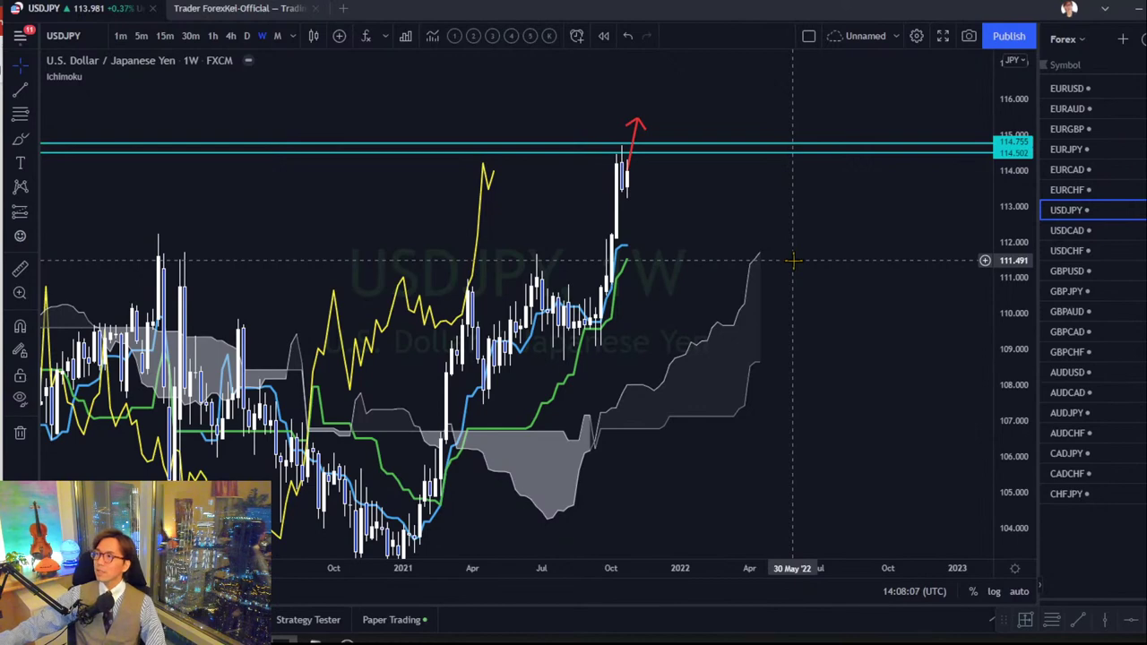
pyautogui.click(1084, 229)
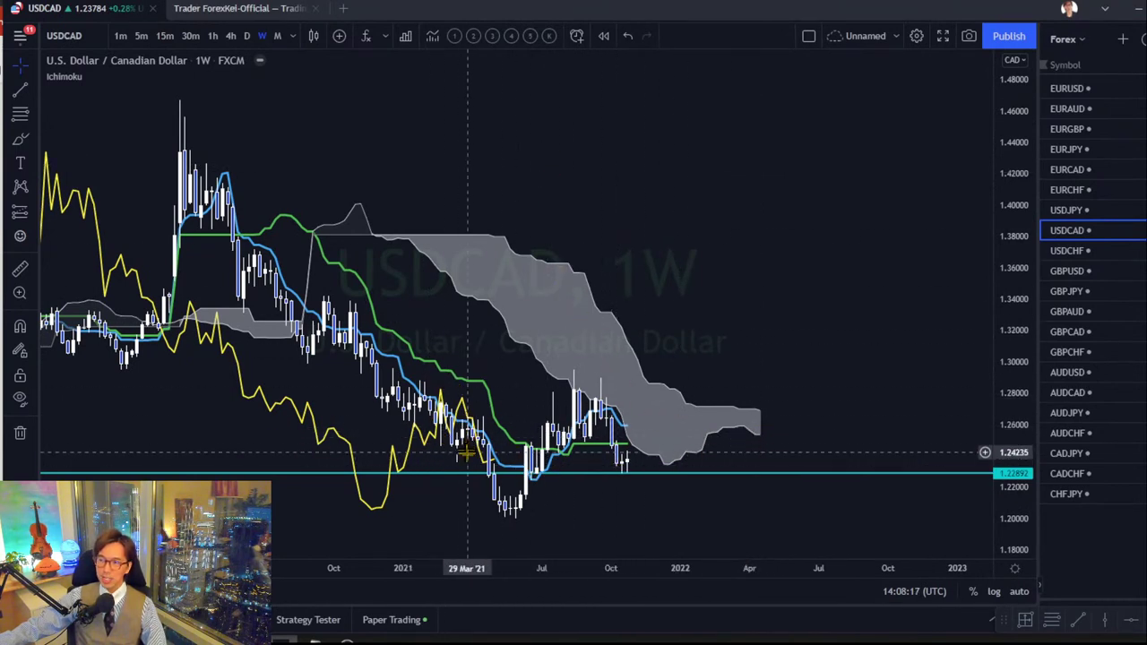
# Select the USDCAD cyan level, then step down the watchlist to USDCHF.
pyautogui.click(622, 475)
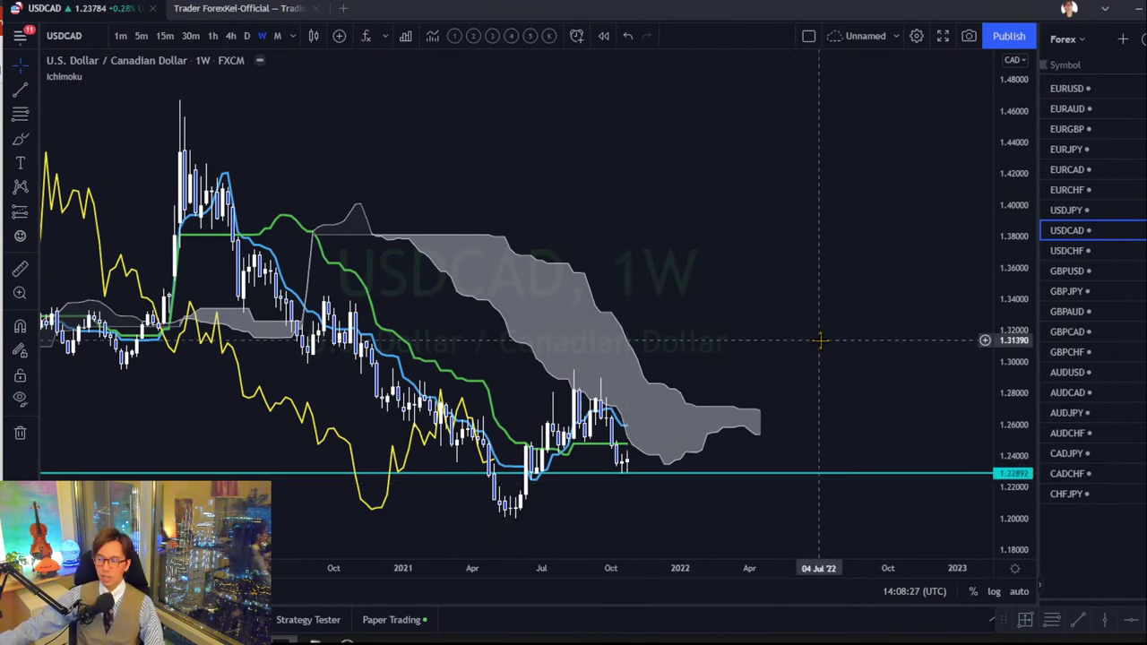
pyautogui.press('Down')
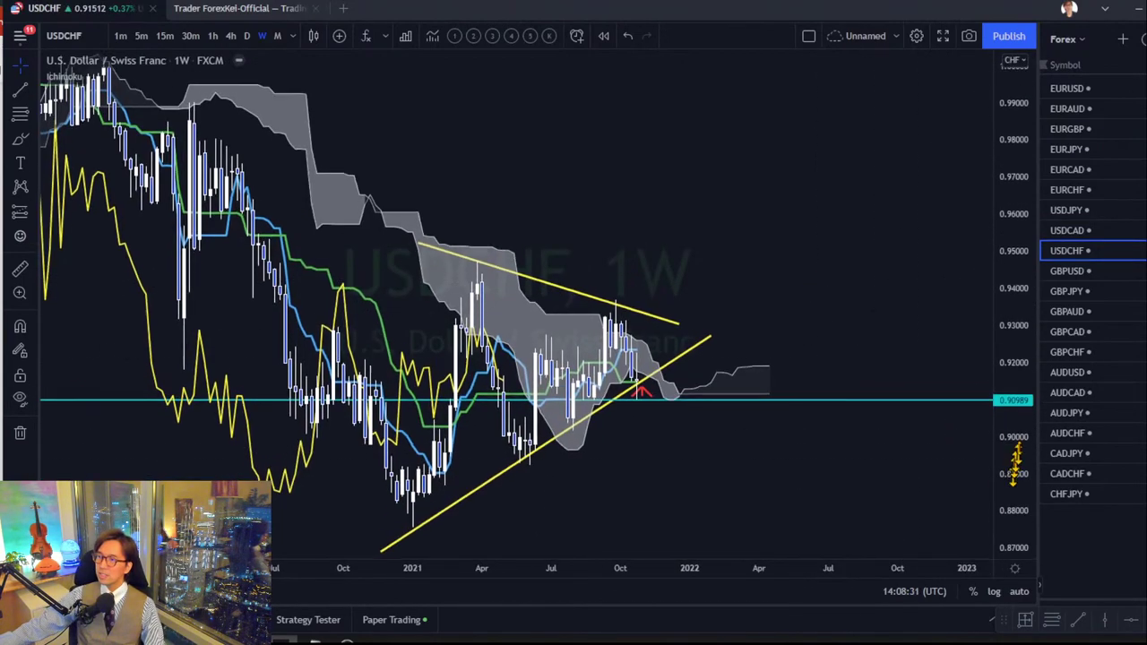
# Fit the USDCHF triangle in view, mark its tip with a small red arrow, then load GBPUSD.
pyautogui.moveTo(813, 310); pyautogui.dragTo(859, 231)
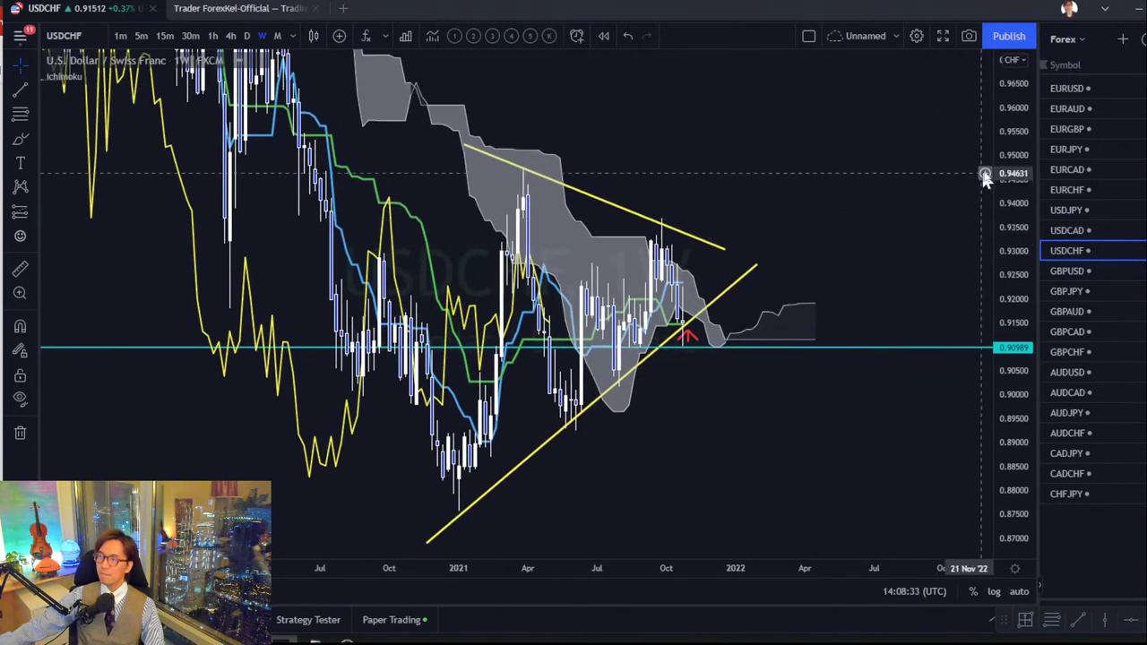
pyautogui.moveTo(1002, 154); pyautogui.dragTo(1025, 246)
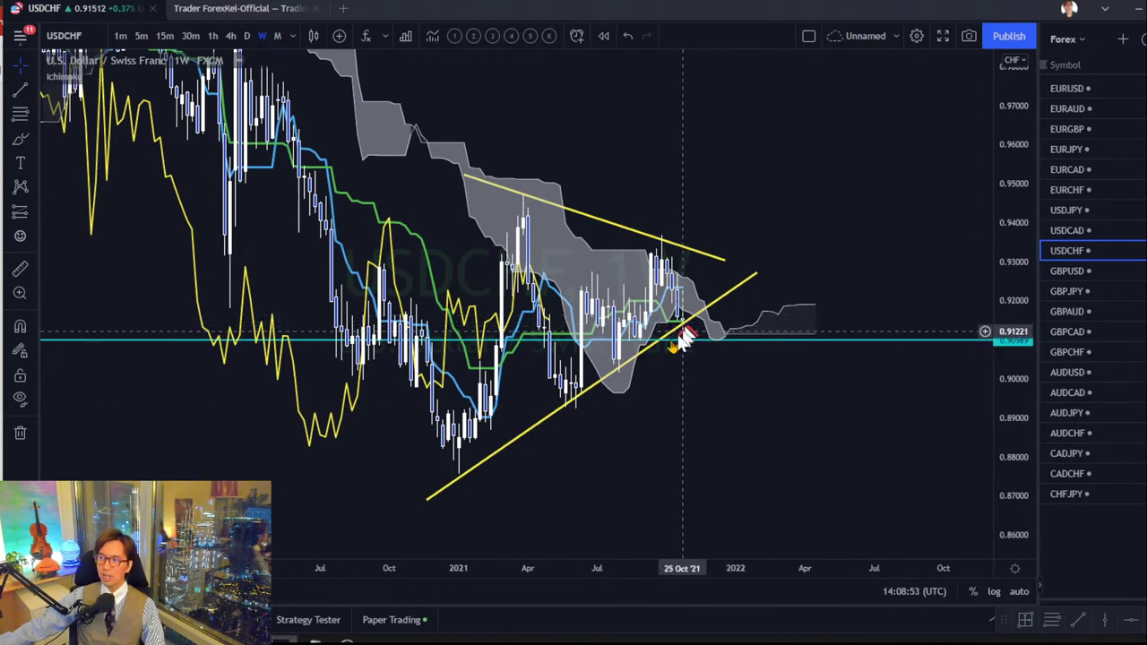
pyautogui.click(517, 450)
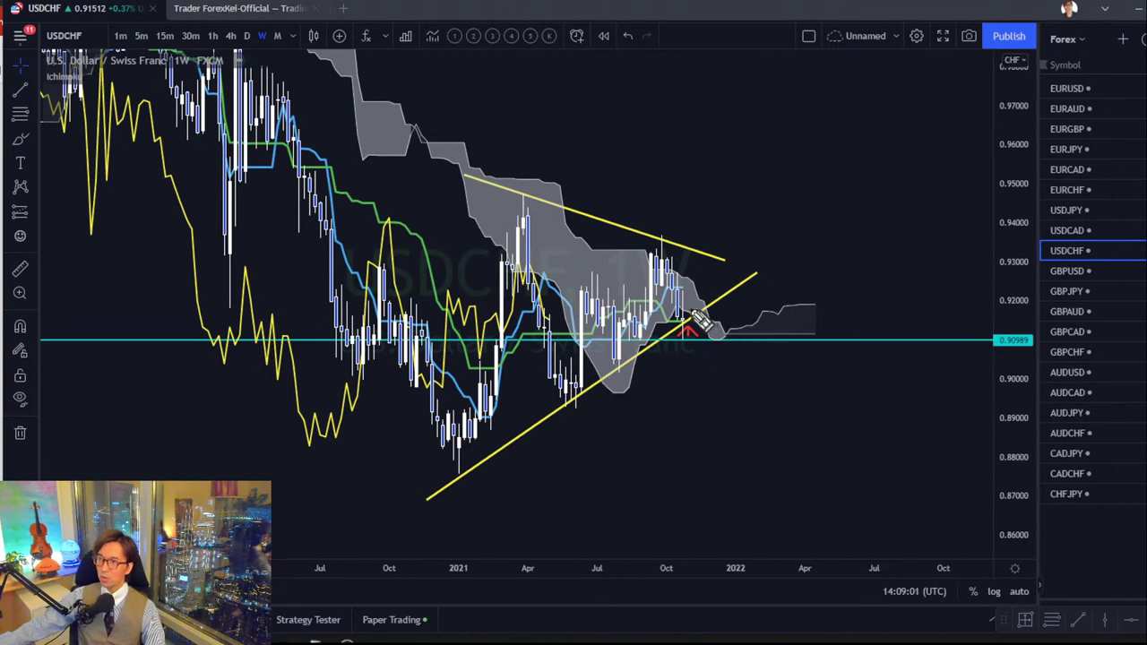
pyautogui.moveTo(692, 322); pyautogui.dragTo(704, 269)
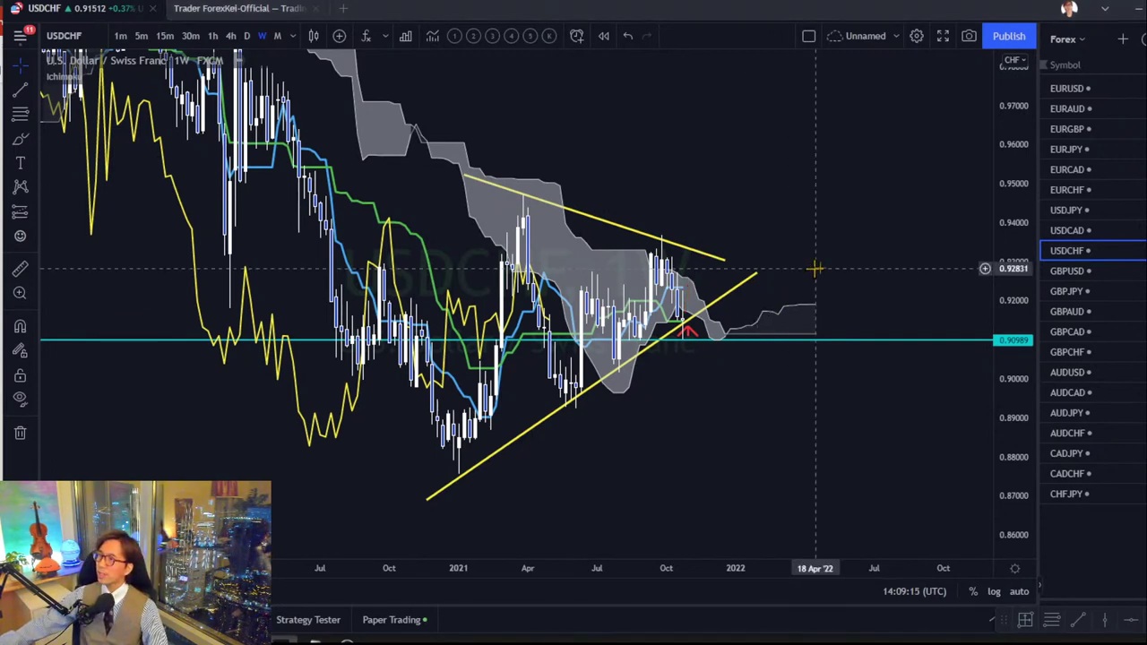
pyautogui.click(1068, 271)
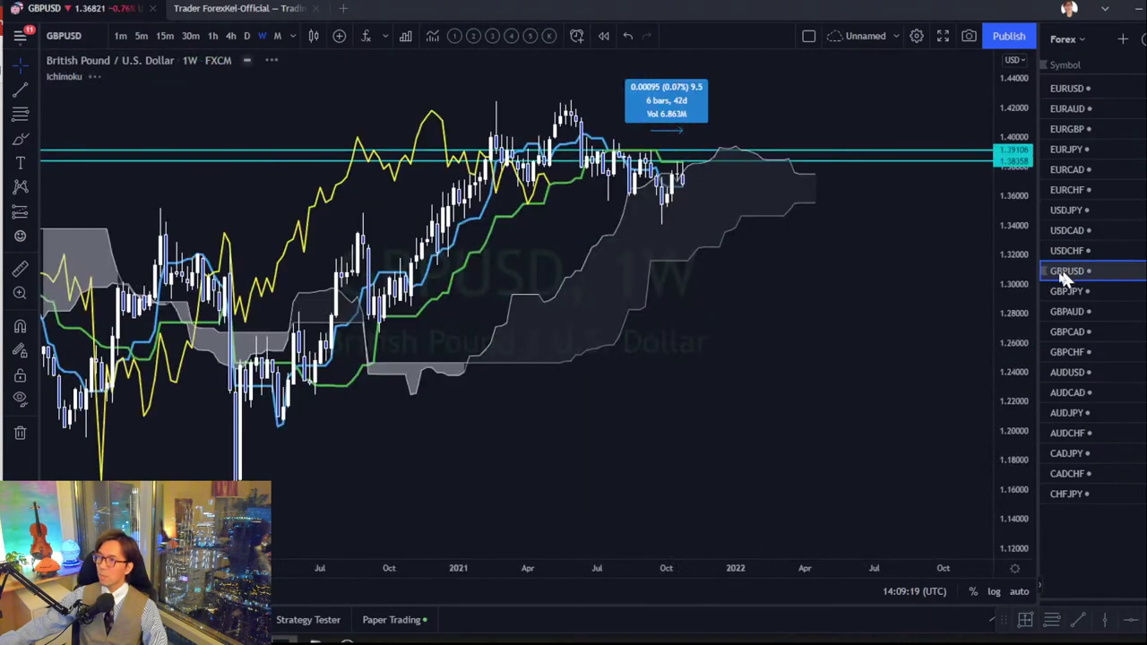
# Hide all drawings and zoom the GBPUSD weekly chart onto the most recent candles.
pyautogui.click(19, 400)
pyautogui.moveTo(820, 233); pyautogui.dragTo(860, 320)
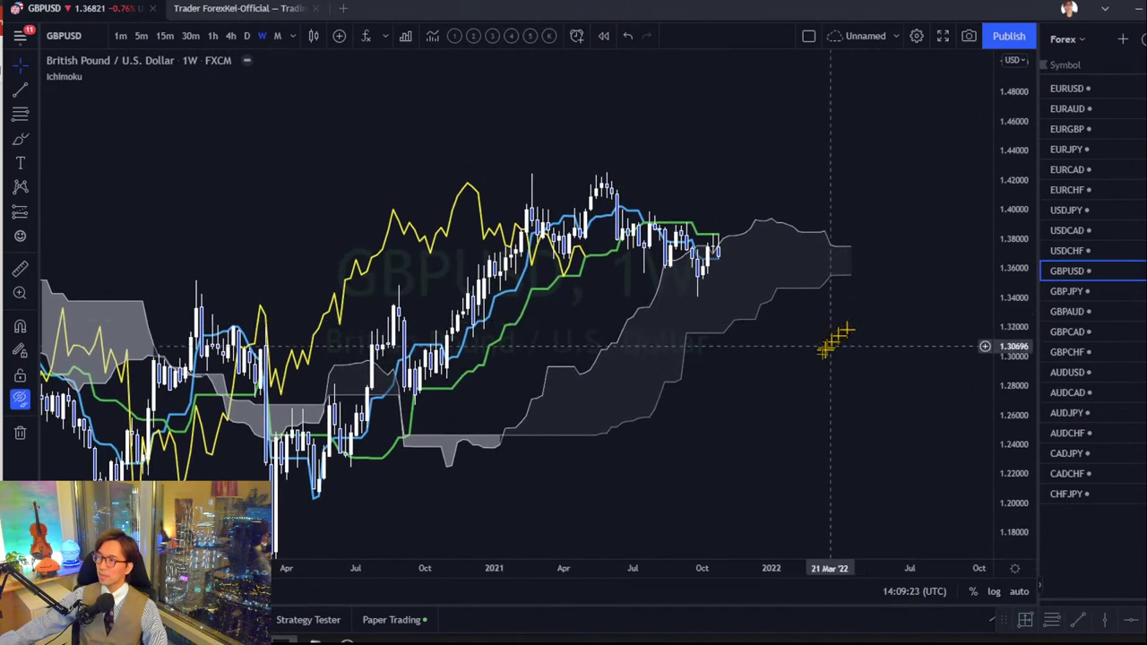
pyautogui.moveTo(835, 574); pyautogui.dragTo(757, 583)
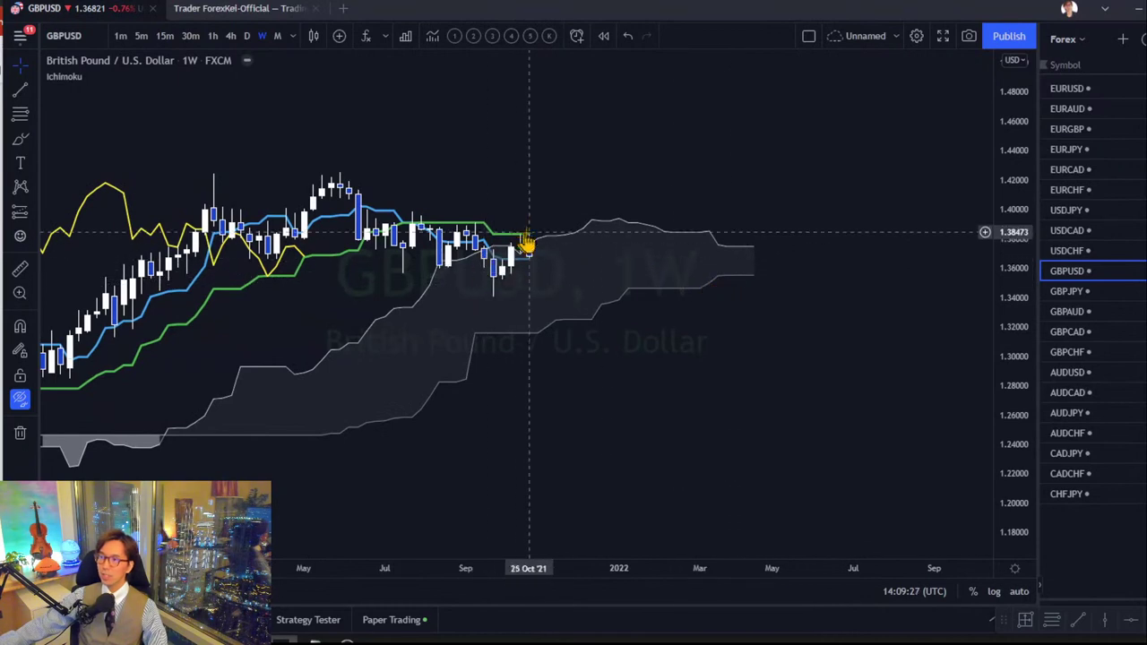
pyautogui.moveTo(530, 205); pyautogui.dragTo(518, 196)
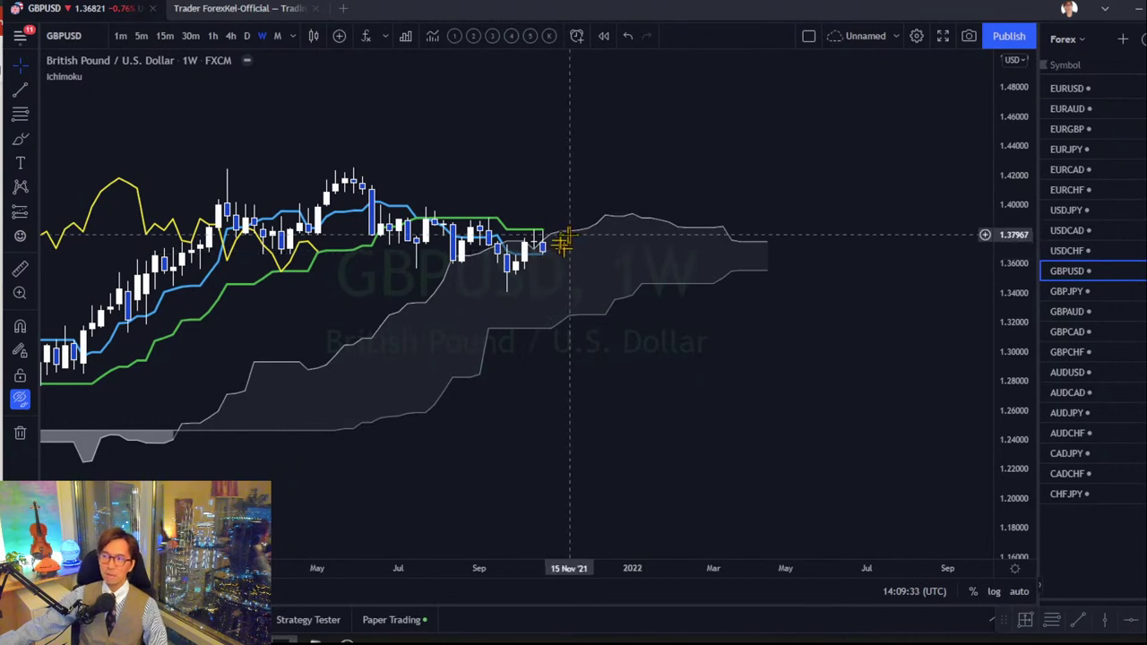
pyautogui.moveTo(579, 185); pyautogui.dragTo(594, 177)
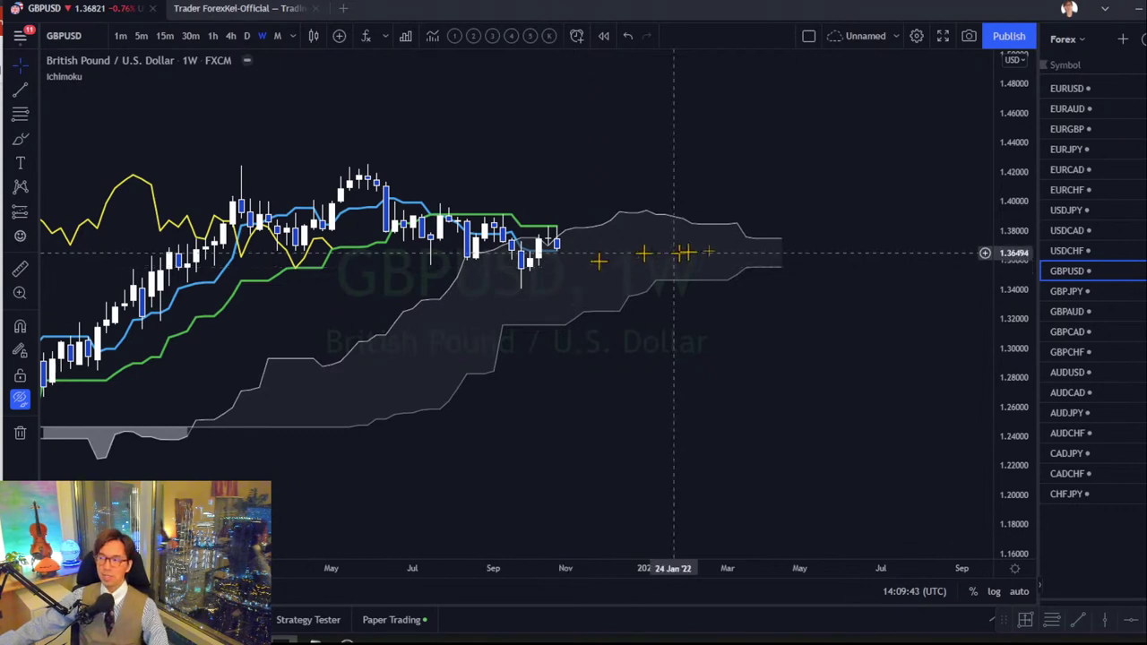
# Select the Ichimoku indicator and switch the chart to GBPJPY.
pyautogui.click(745, 236)
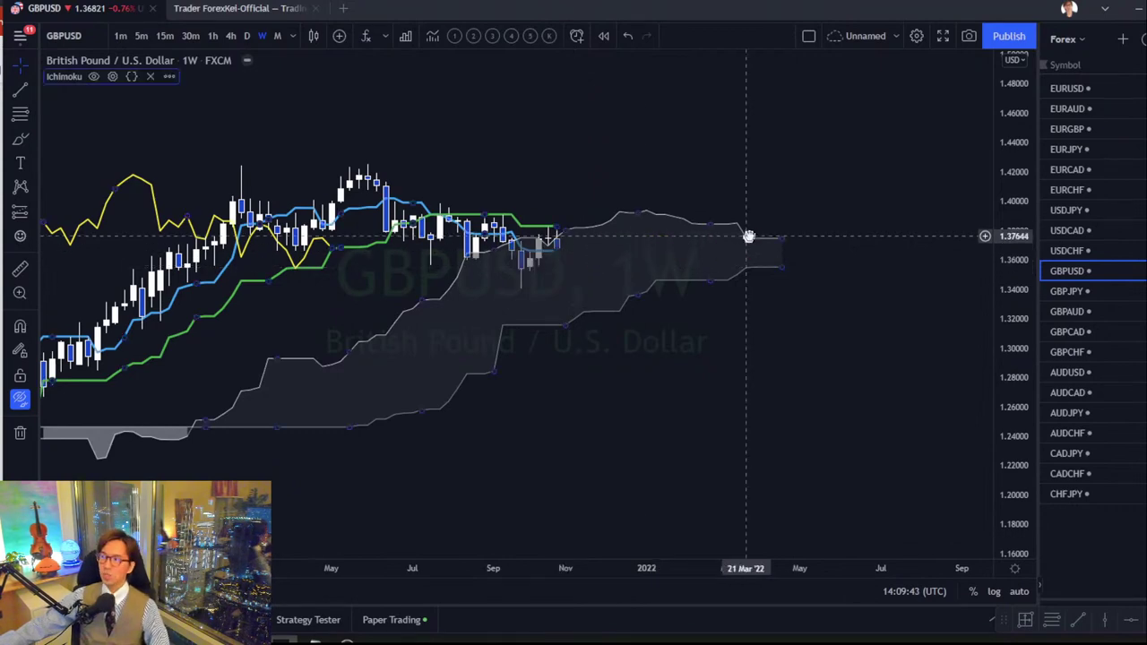
pyautogui.click(1056, 290)
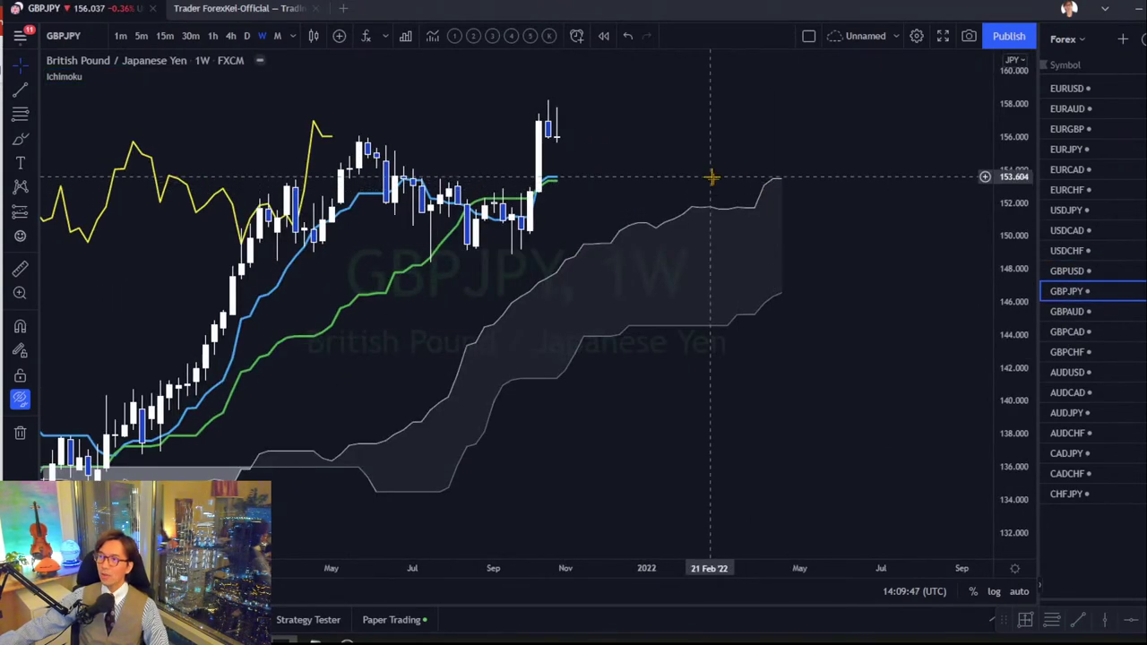
pyautogui.moveTo(711, 176); pyautogui.dragTo(730, 191)
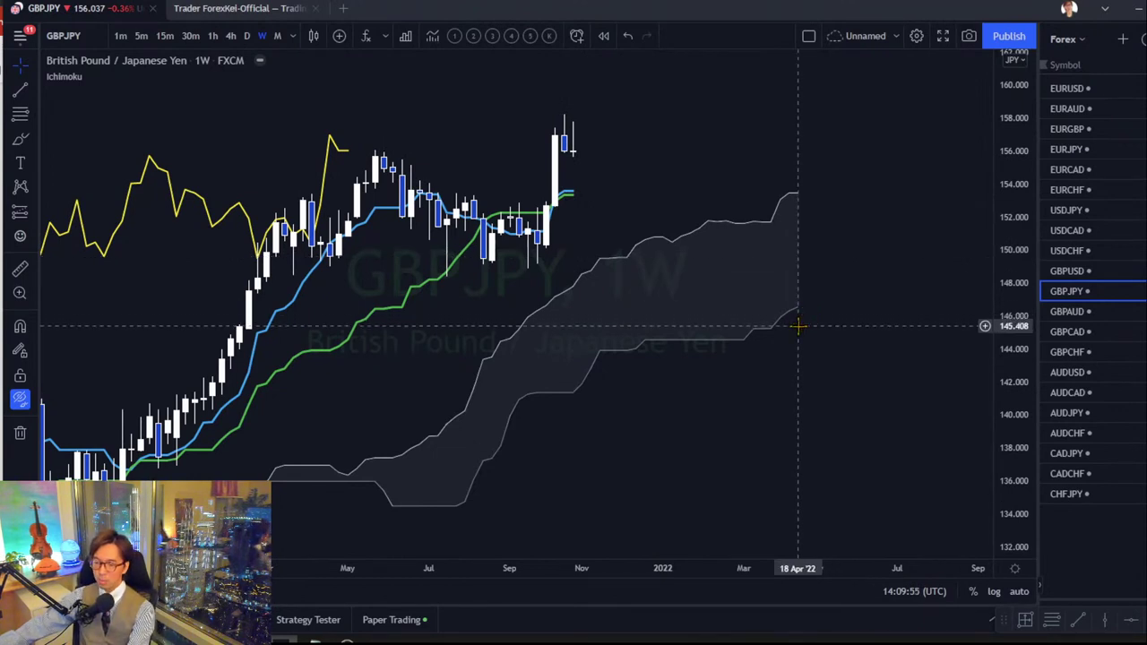
pyautogui.moveTo(751, 368)
pyautogui.mouseDown()
pyautogui.moveTo(817, 346)
pyautogui.moveTo(826, 326)
pyautogui.mouseUp()
pyautogui.moveTo(764, 164); pyautogui.dragTo(803, 165)
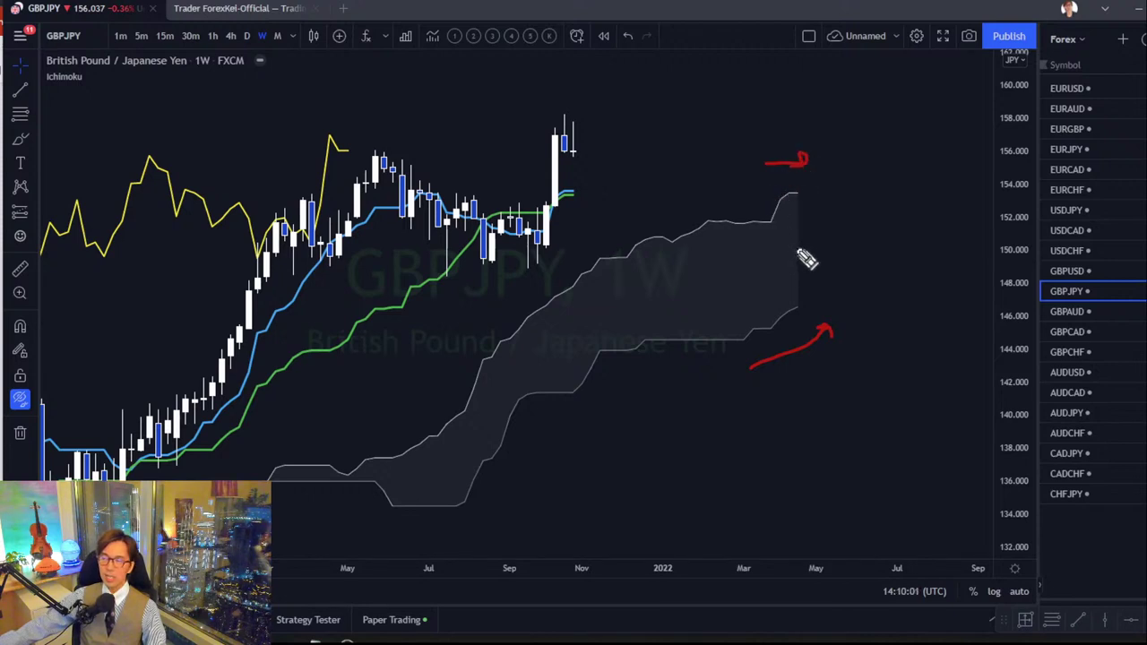
pyautogui.moveTo(763, 250); pyautogui.dragTo(813, 255)
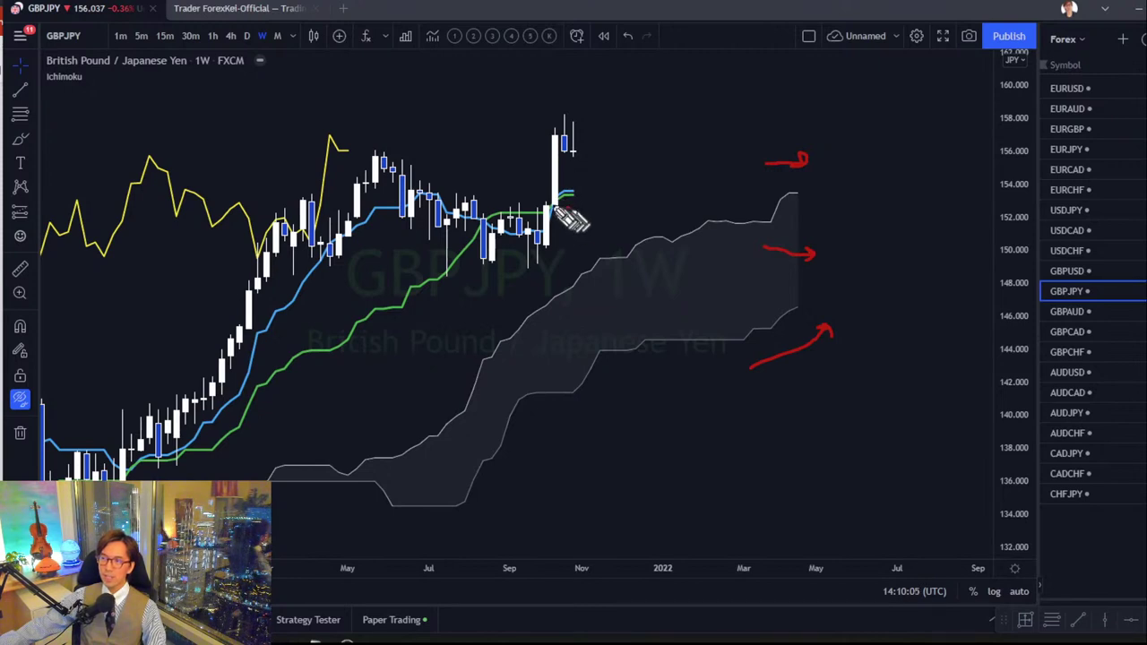
pyautogui.moveTo(566, 209)
pyautogui.mouseDown()
pyautogui.moveTo(580, 171)
pyautogui.moveTo(558, 213)
pyautogui.mouseUp()
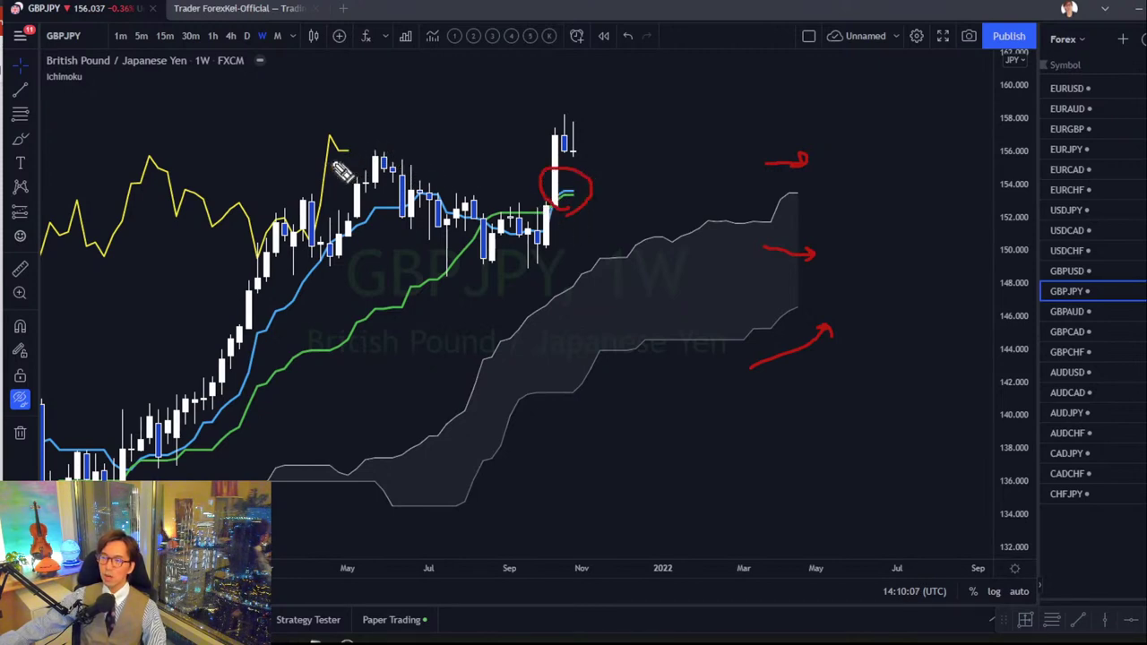
pyautogui.moveTo(333, 163); pyautogui.dragTo(376, 155)
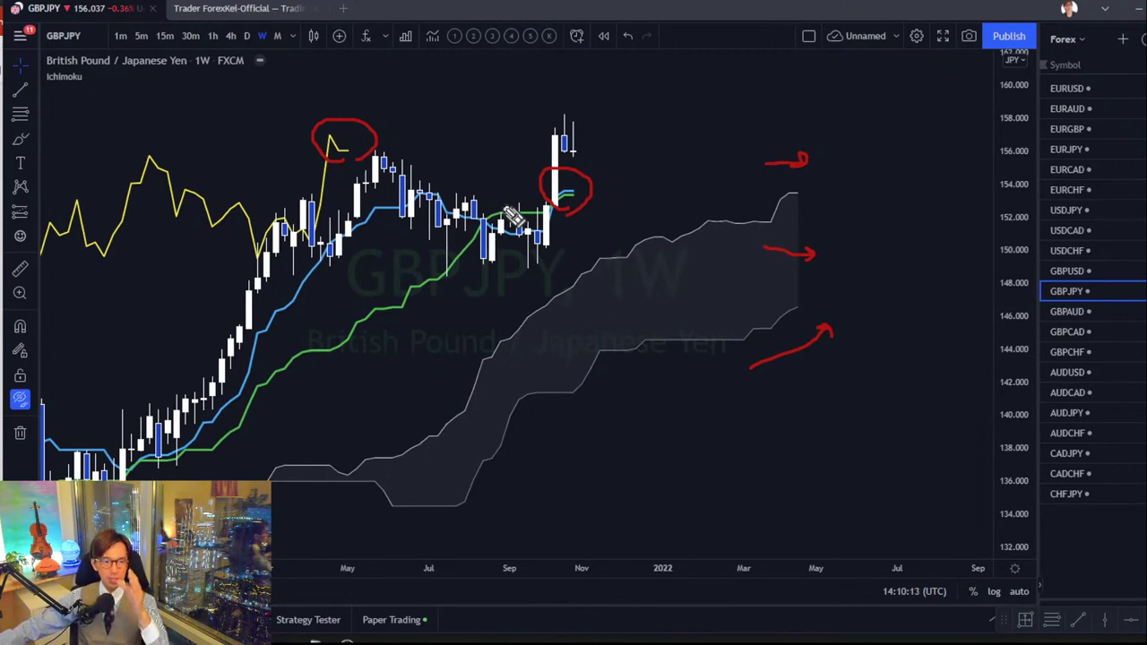
pyautogui.moveTo(581, 146)
pyautogui.mouseDown()
pyautogui.moveTo(621, 93)
pyautogui.moveTo(614, 83)
pyautogui.moveTo(629, 109)
pyautogui.mouseUp()
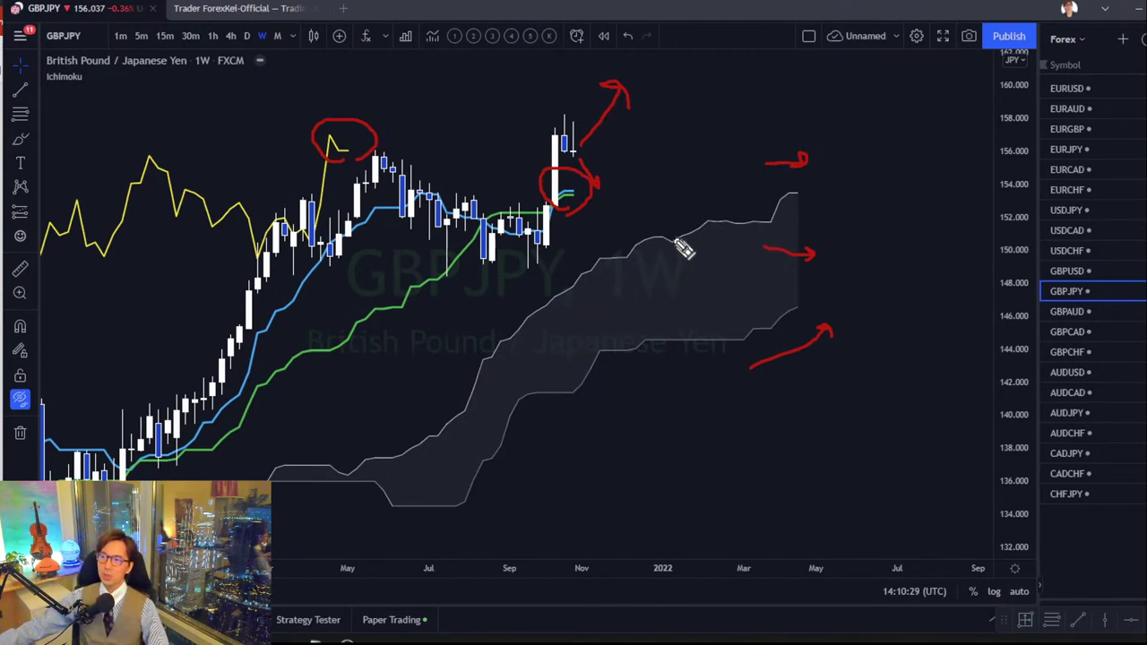
pyautogui.press('e')
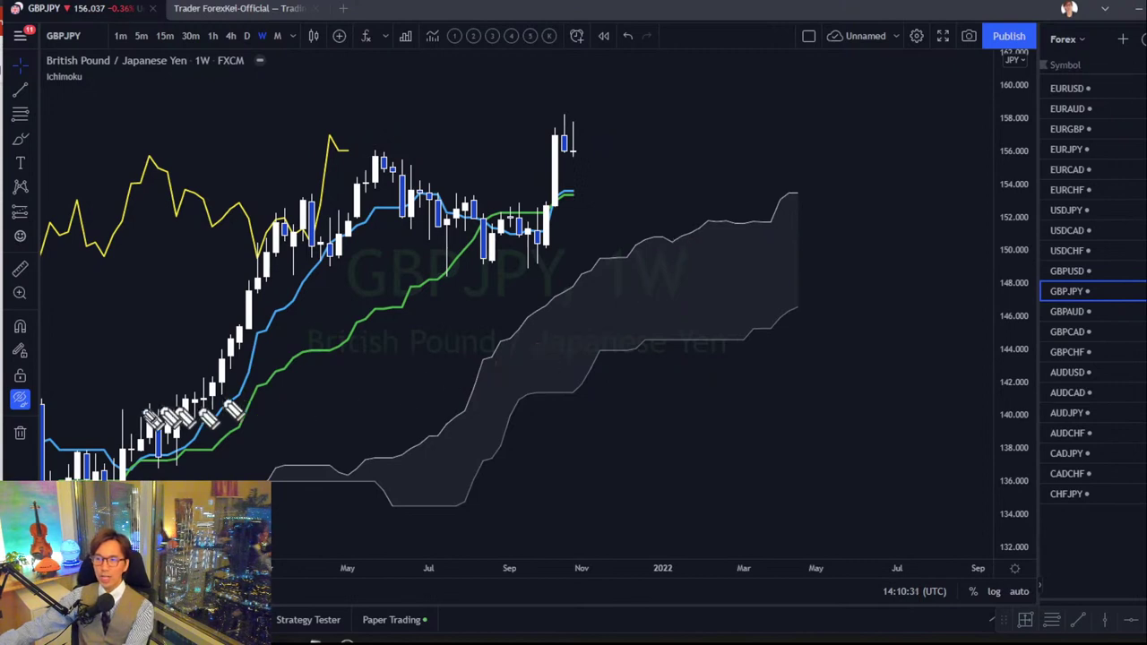
# Show the drawings again, raise the cyan line to 158.235, and sketch a red arrow from the latest candle.
pyautogui.click(17, 404)
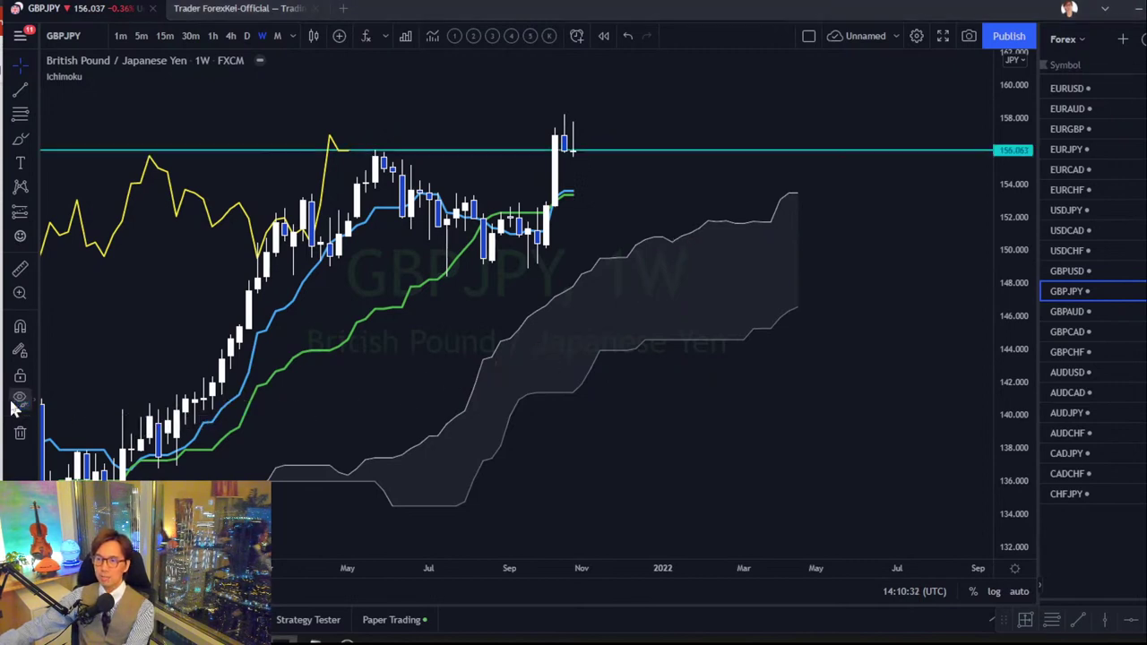
pyautogui.click(640, 154)
pyautogui.moveTo(640, 154); pyautogui.dragTo(633, 115)
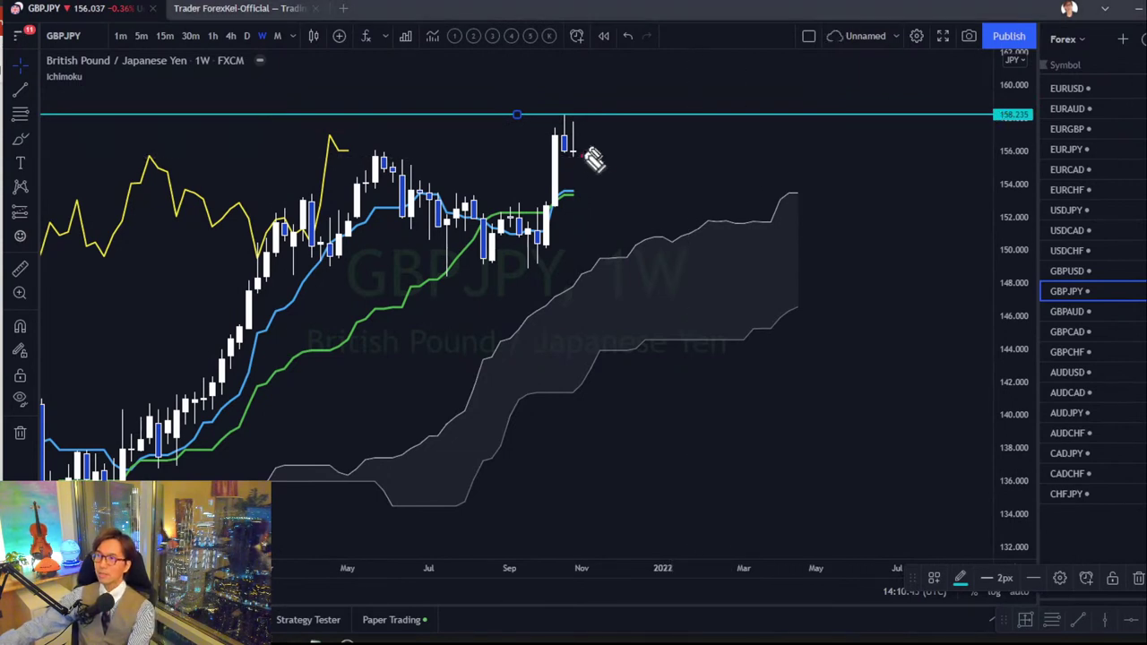
pyautogui.moveTo(582, 153)
pyautogui.mouseDown()
pyautogui.moveTo(630, 92)
pyautogui.moveTo(611, 105)
pyautogui.moveTo(655, 112)
pyautogui.moveTo(666, 102)
pyautogui.moveTo(661, 123)
pyautogui.moveTo(650, 116)
pyautogui.moveTo(584, 166)
pyautogui.moveTo(599, 179)
pyautogui.moveTo(587, 191)
pyautogui.moveTo(597, 166)
pyautogui.moveTo(673, 149)
pyautogui.moveTo(661, 161)
pyautogui.mouseUp()
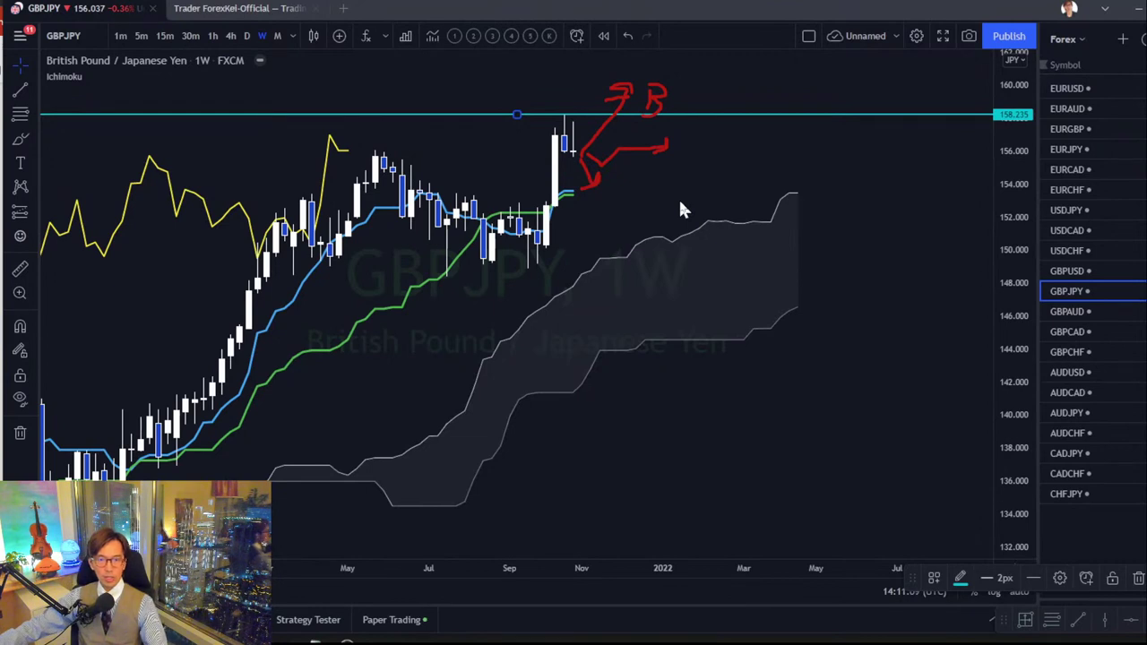
# Switch to GBPAUD and frame the recent weekly candles.
pyautogui.click(1069, 312)
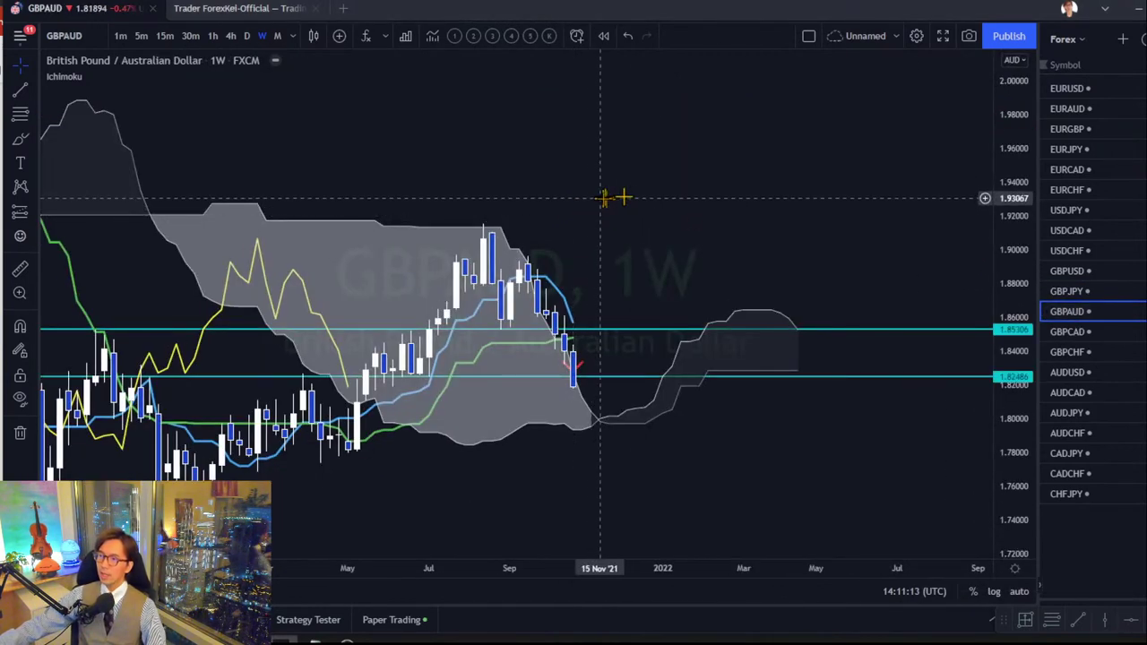
pyautogui.moveTo(669, 167); pyautogui.dragTo(727, 146)
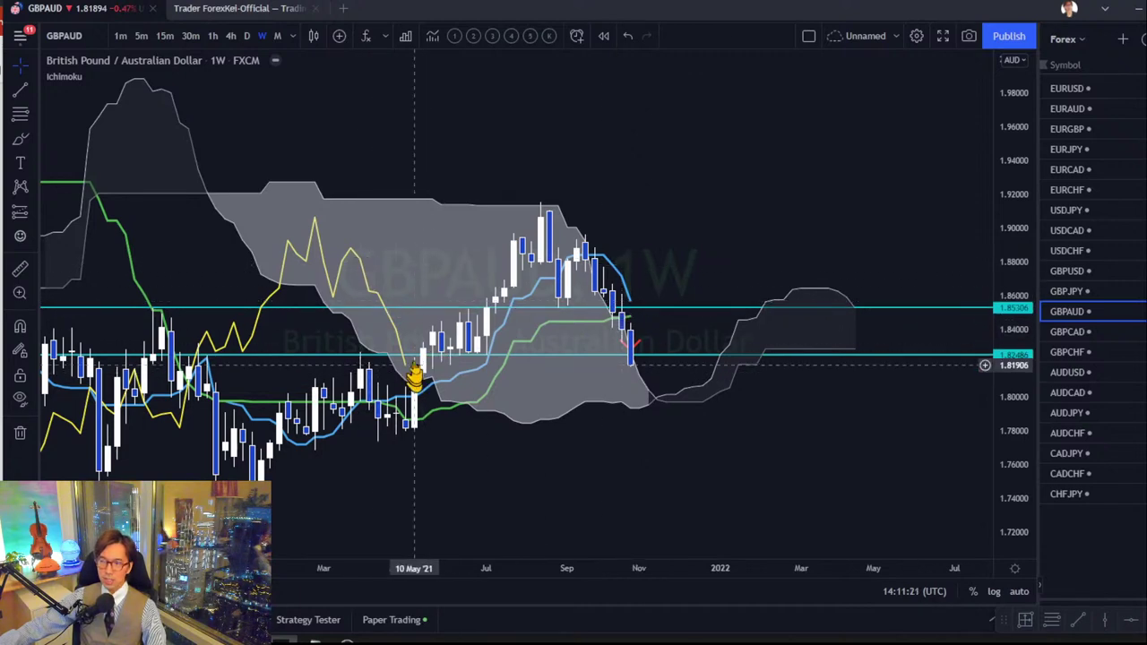
pyautogui.moveTo(578, 391); pyautogui.dragTo(568, 391)
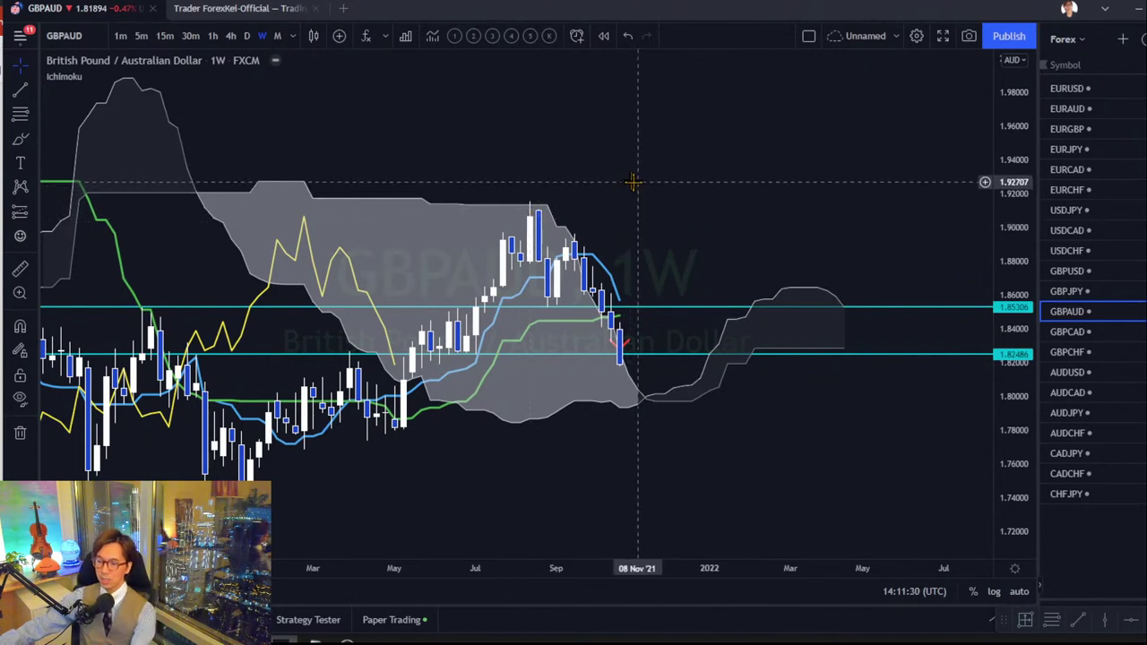
# Sketch red strokes along the September decline, a down arrow, and an up arrow, erasing one stray stroke.
pyautogui.click(530, 205)
pyautogui.moveTo(530, 206)
pyautogui.mouseDown()
pyautogui.moveTo(546, 289)
pyautogui.moveTo(574, 247)
pyautogui.moveTo(626, 356)
pyautogui.moveTo(597, 352)
pyautogui.mouseUp()
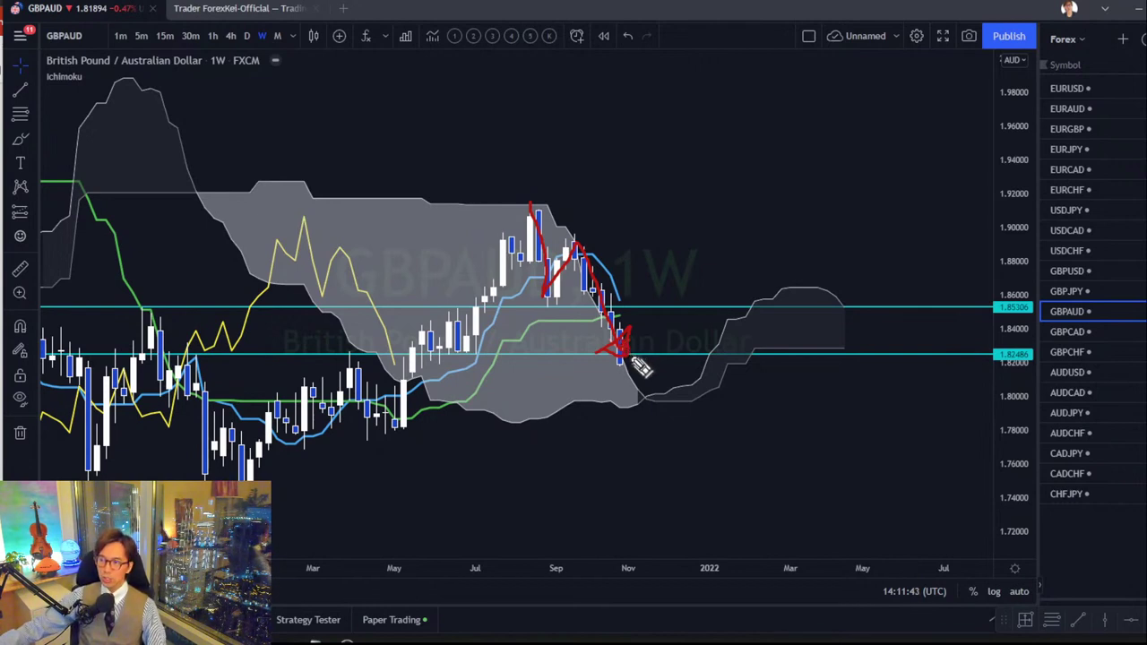
pyautogui.moveTo(632, 359)
pyautogui.mouseDown()
pyautogui.moveTo(647, 396)
pyautogui.moveTo(638, 406)
pyautogui.moveTo(635, 371)
pyautogui.mouseUp()
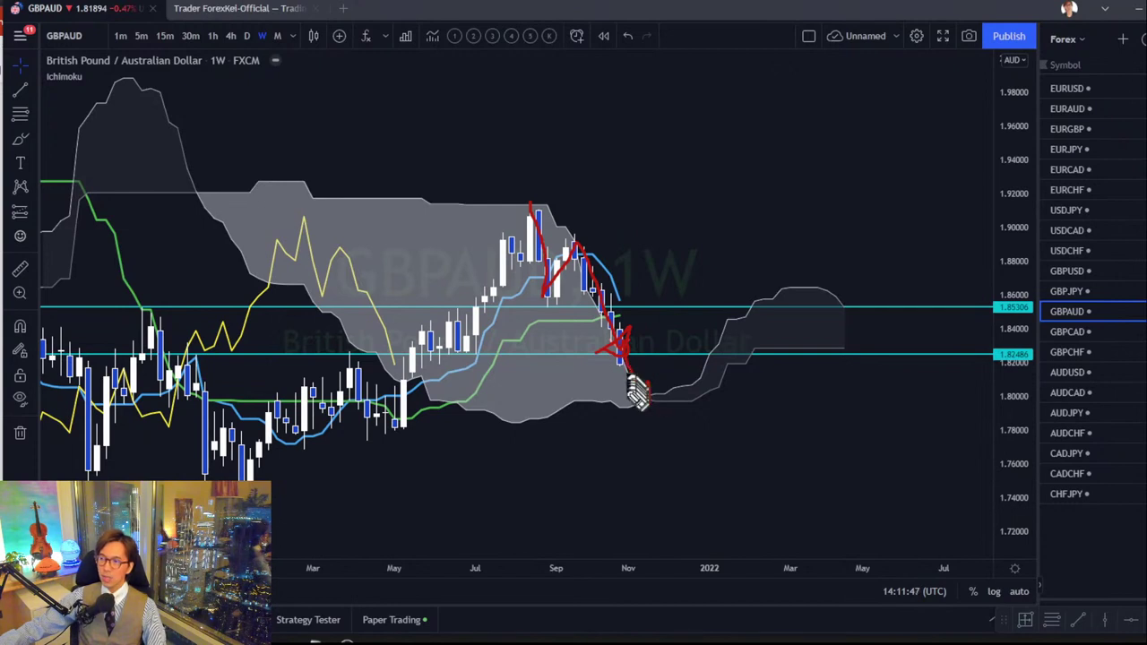
pyautogui.click(640, 406)
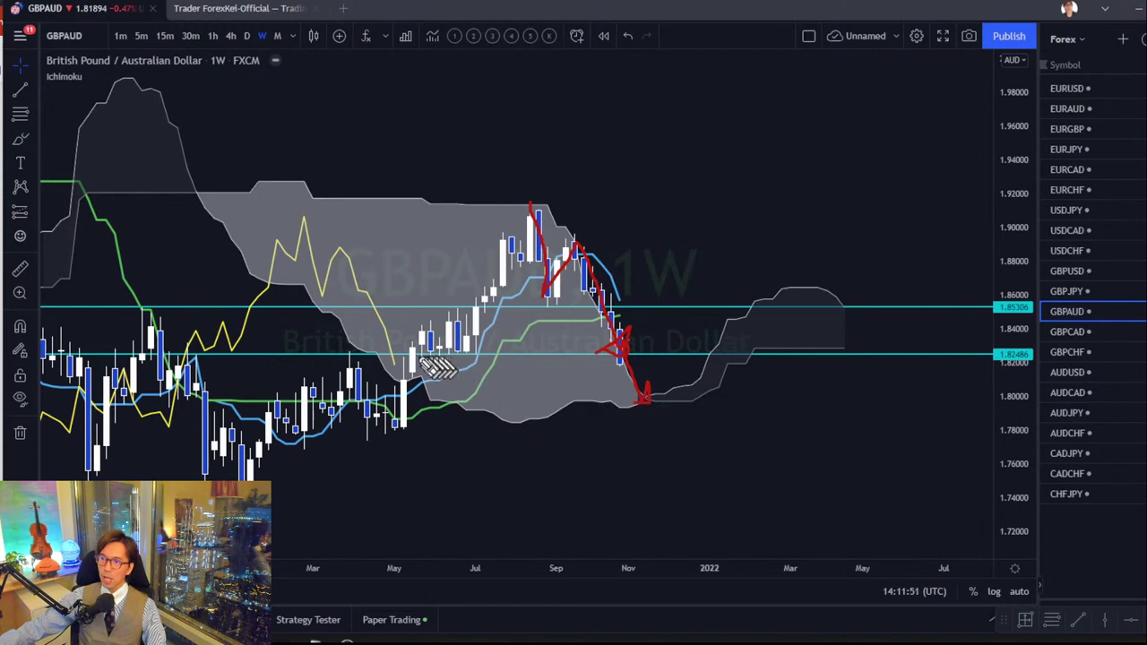
pyautogui.moveTo(393, 359)
pyautogui.mouseDown()
pyautogui.moveTo(408, 377)
pyautogui.moveTo(419, 327)
pyautogui.moveTo(427, 346)
pyautogui.mouseUp()
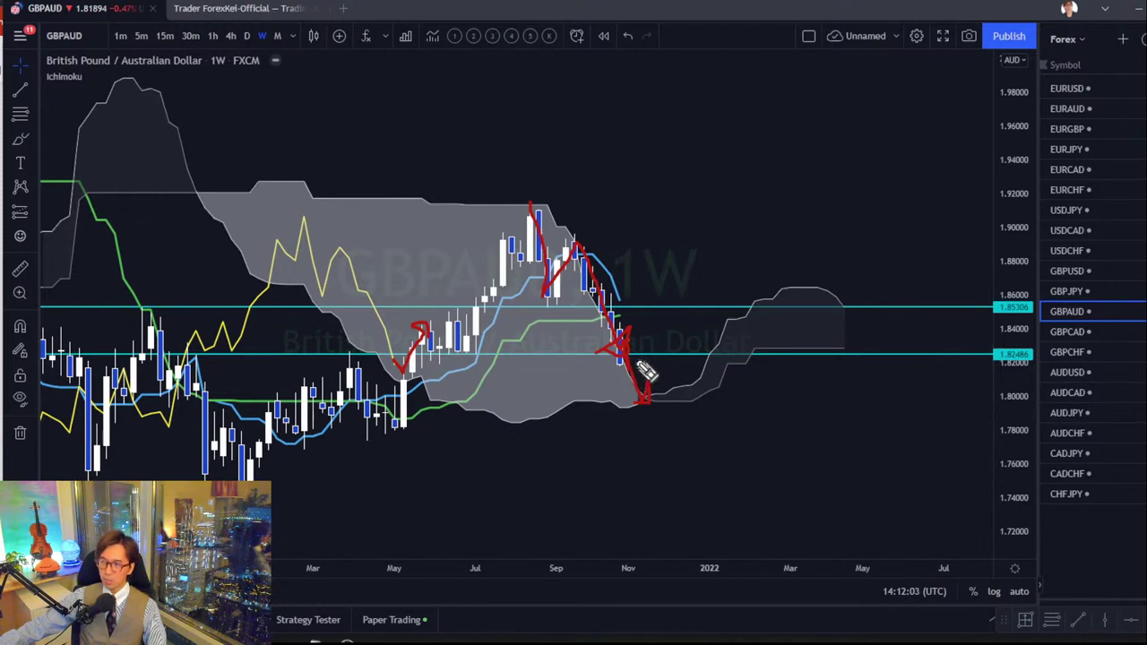
pyautogui.moveTo(636, 359)
pyautogui.mouseDown()
pyautogui.moveTo(668, 334)
pyautogui.moveTo(667, 346)
pyautogui.mouseUp()
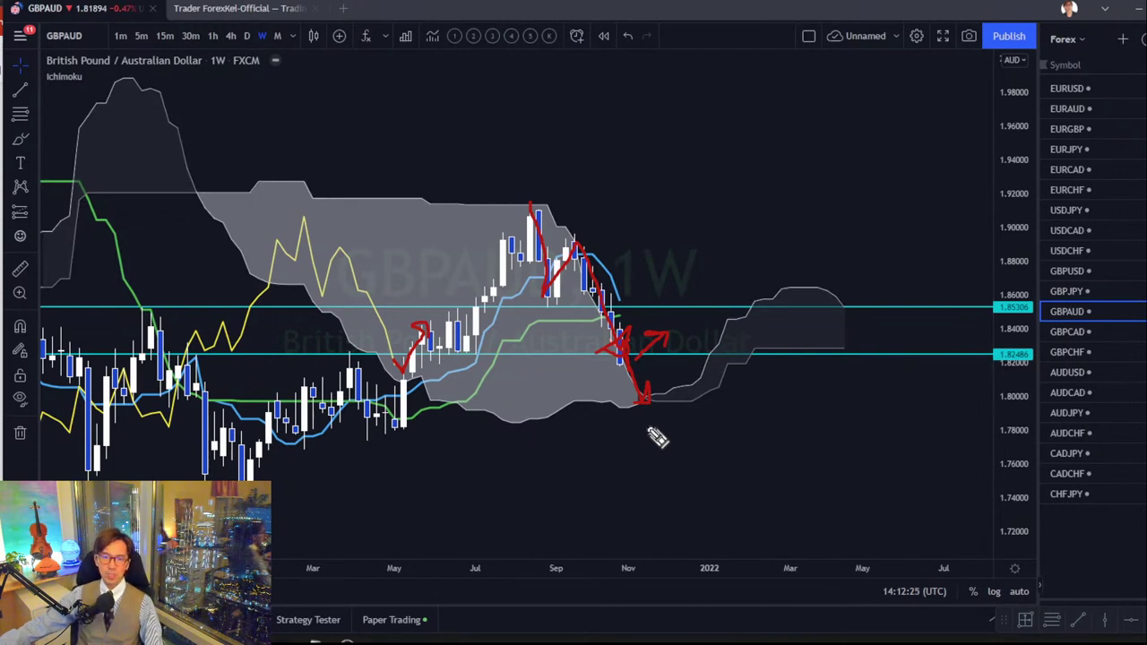
# Clear the red marks, switch to GBPCAD, hide all drawings, then move down to GBPCHF.
pyautogui.press('Escape')
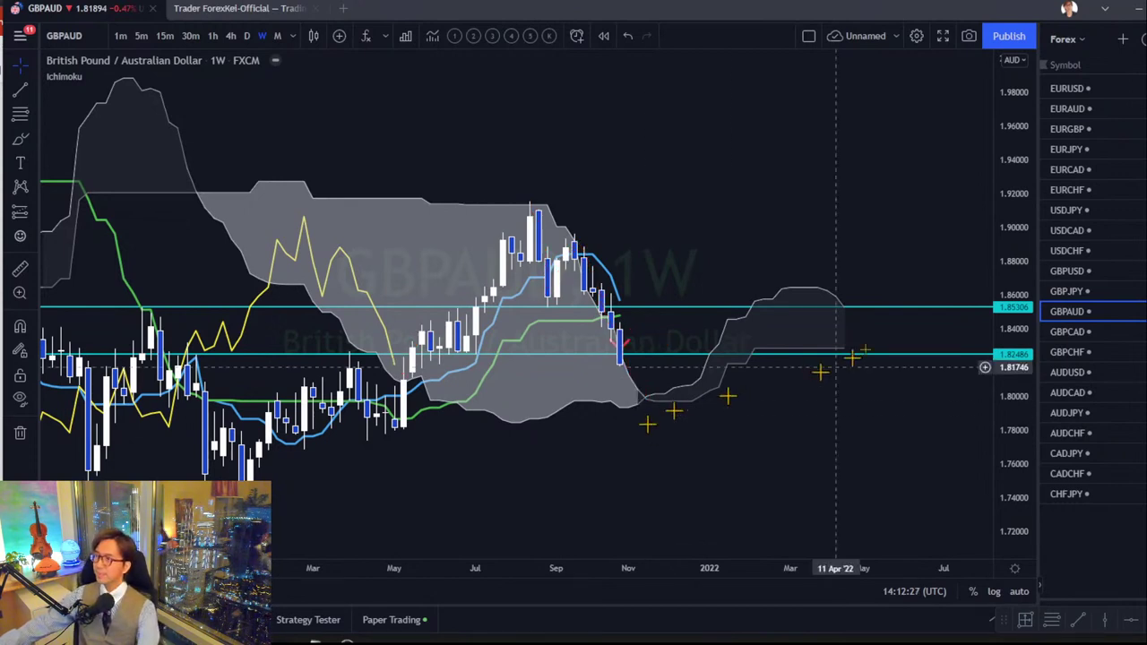
pyautogui.click(1098, 333)
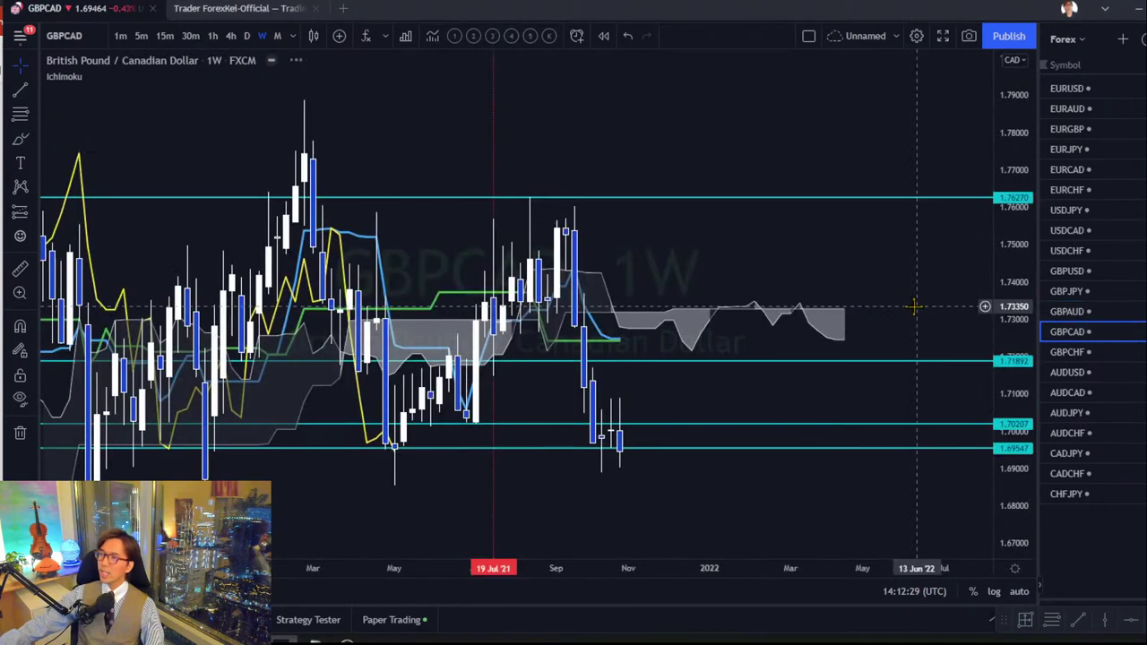
pyautogui.click(17, 402)
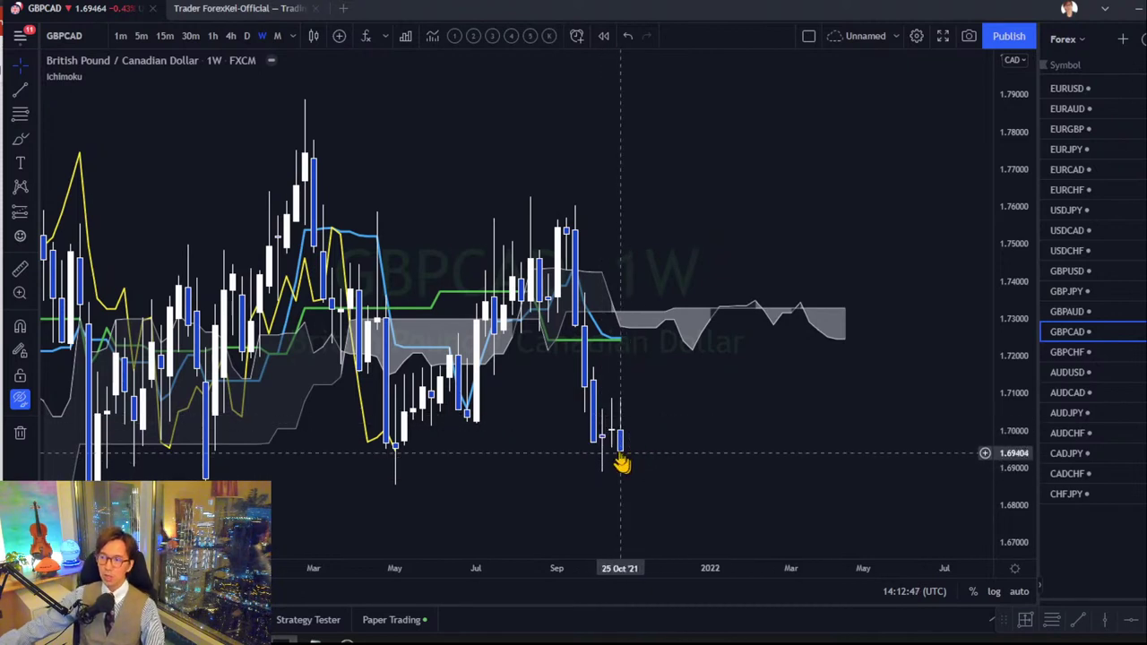
pyautogui.moveTo(890, 251); pyautogui.dragTo(891, 254)
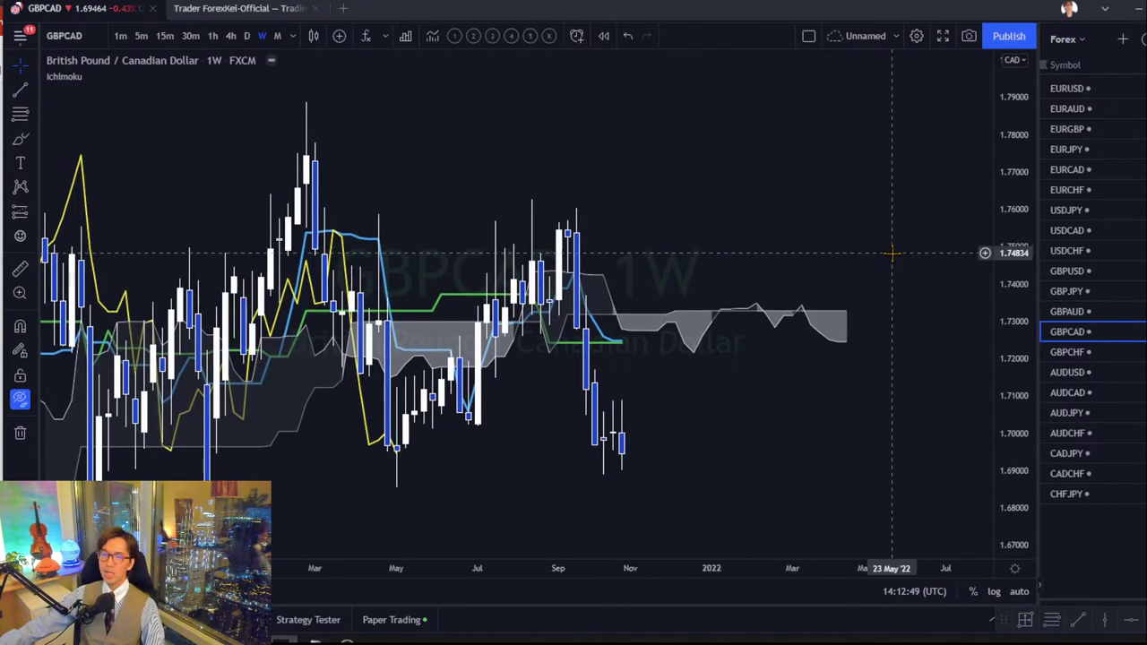
pyautogui.press('Down')
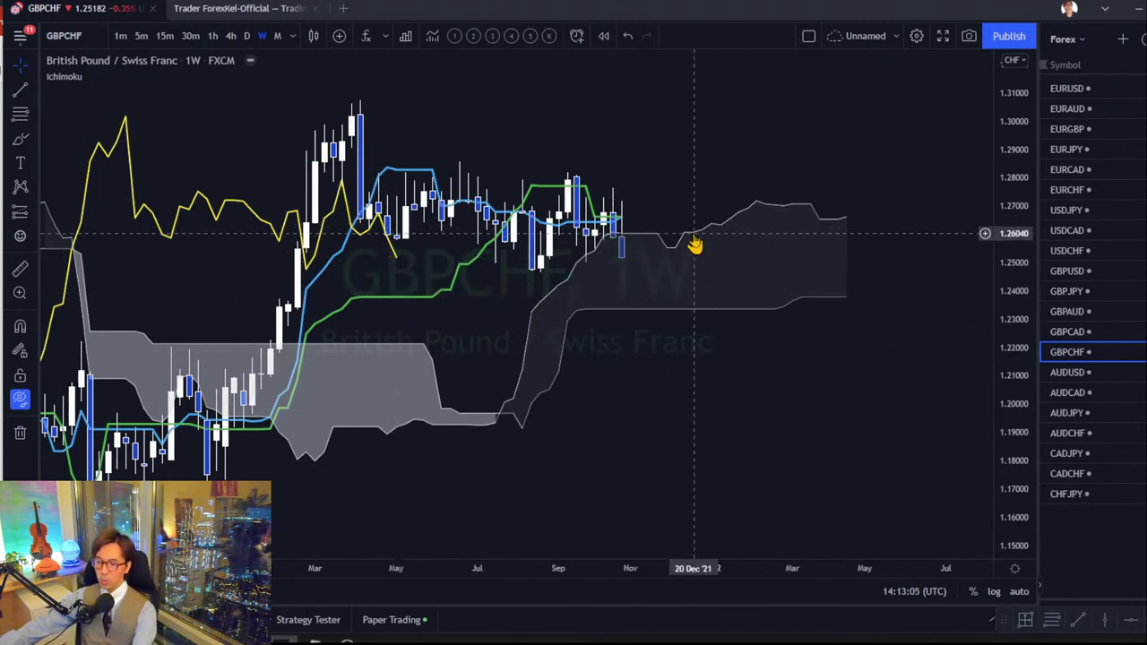
# Sketch a red freehand stroke up and right on GBPCHF, then switch to AUDUSD.
pyautogui.moveTo(639, 269)
pyautogui.mouseDown()
pyautogui.moveTo(644, 296)
pyautogui.moveTo(630, 301)
pyautogui.mouseUp()
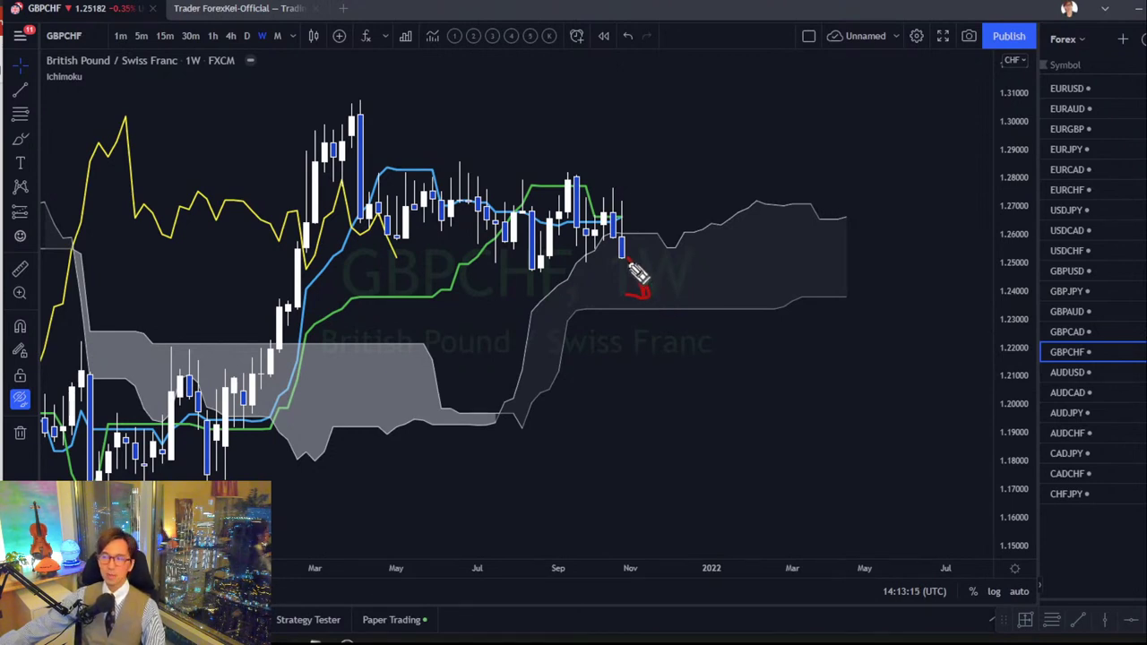
pyautogui.moveTo(632, 263)
pyautogui.mouseDown()
pyautogui.moveTo(646, 230)
pyautogui.moveTo(655, 243)
pyautogui.mouseUp()
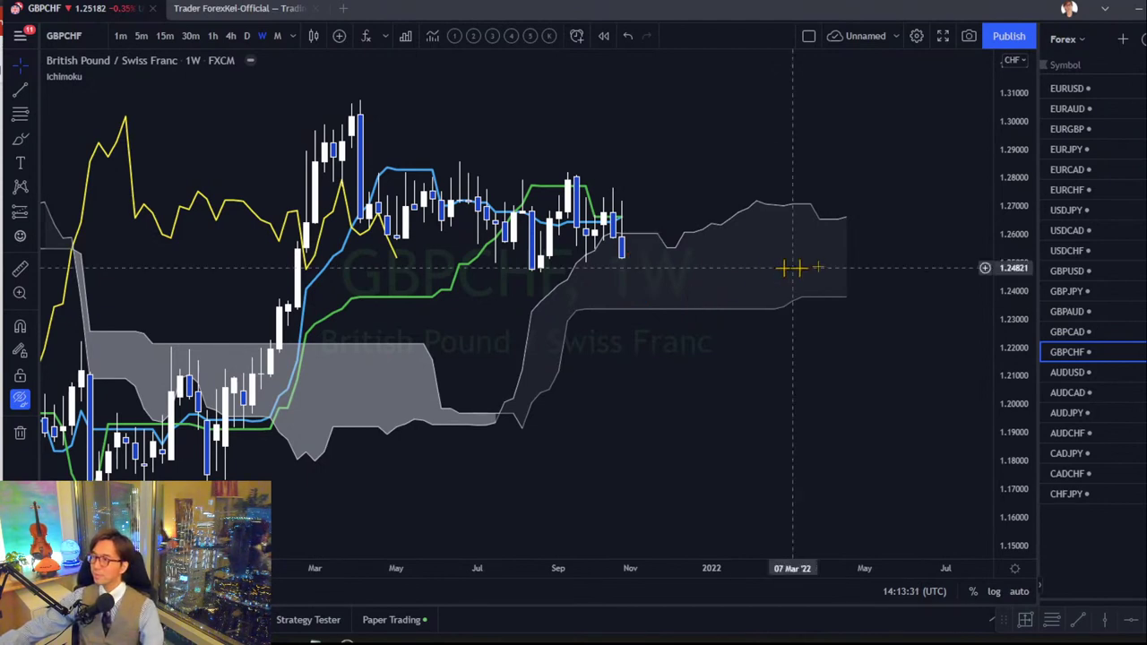
pyautogui.click(1088, 374)
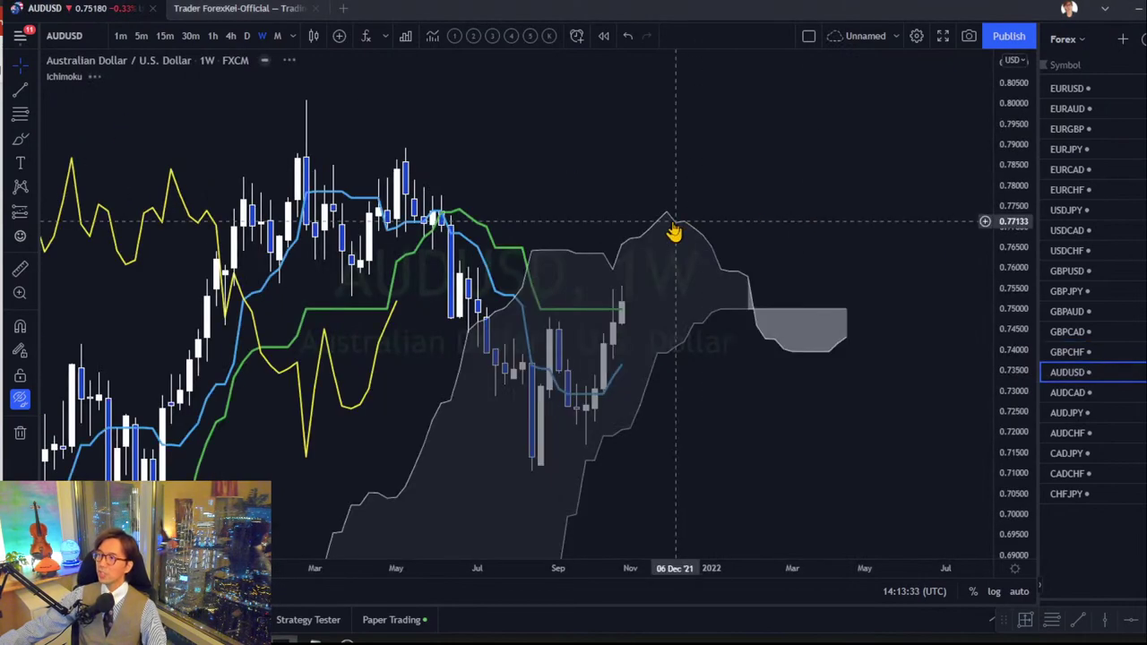
# Rescale and pan AUDUSD, sketch then erase a red arrow, and move down to AUDCAD.
pyautogui.moveTo(995, 225); pyautogui.dragTo(1009, 269)
pyautogui.moveTo(839, 296); pyautogui.dragTo(808, 223)
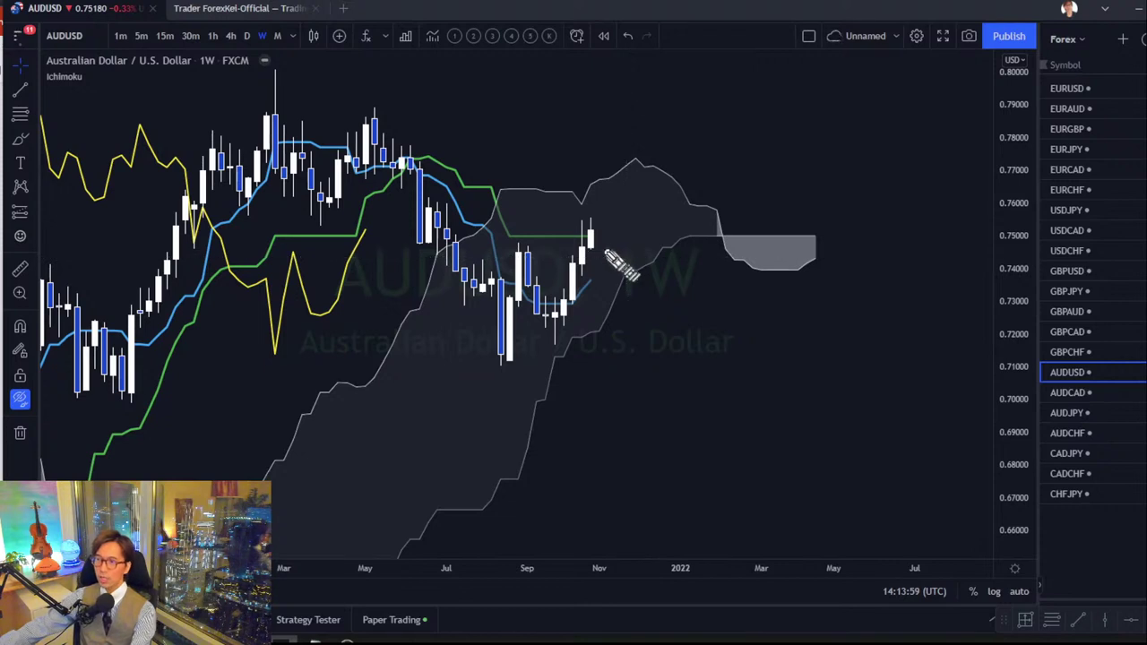
pyautogui.moveTo(611, 253); pyautogui.dragTo(625, 269)
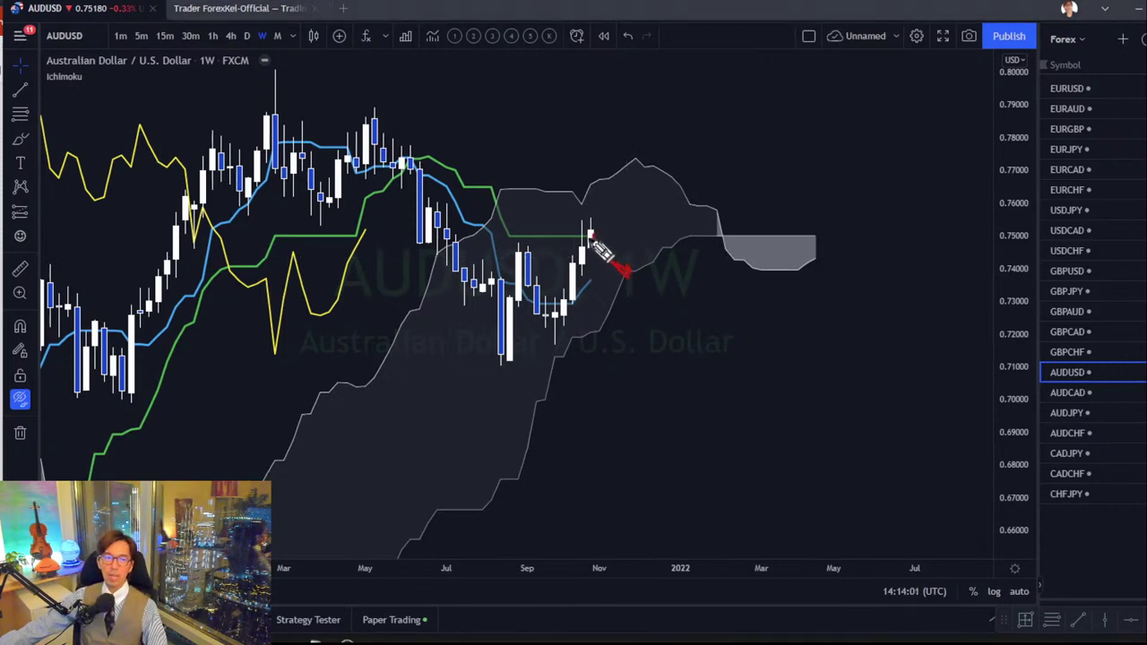
pyautogui.moveTo(591, 235)
pyautogui.mouseDown()
pyautogui.moveTo(628, 274)
pyautogui.moveTo(587, 235)
pyautogui.moveTo(625, 257)
pyautogui.mouseUp()
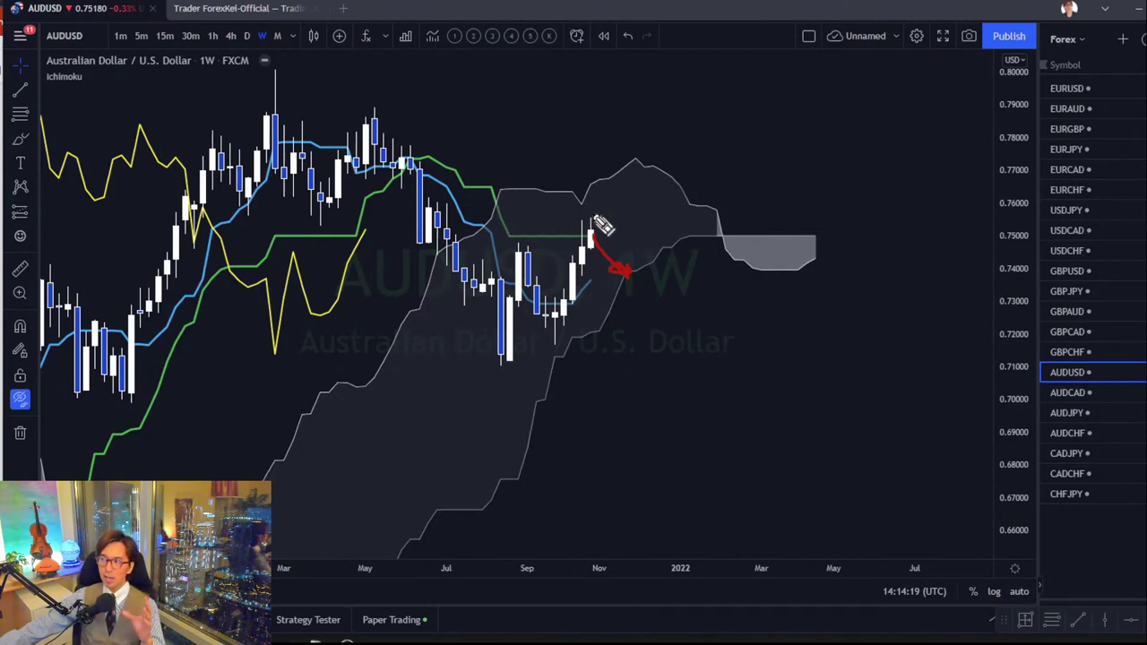
pyautogui.click(597, 231)
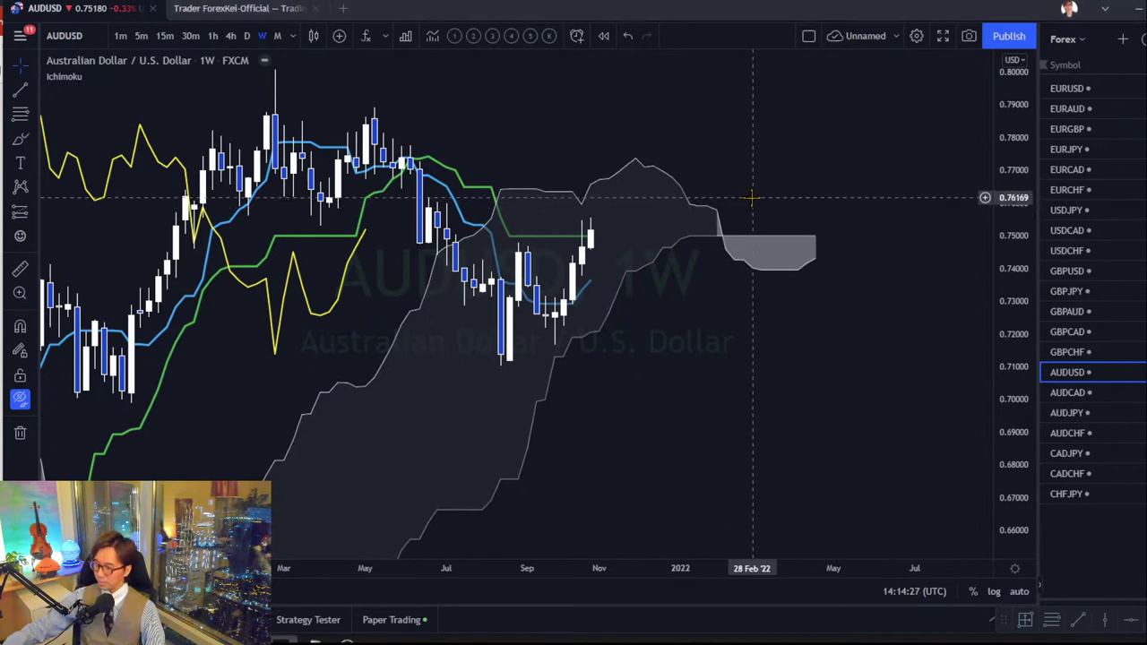
pyautogui.press('Down')
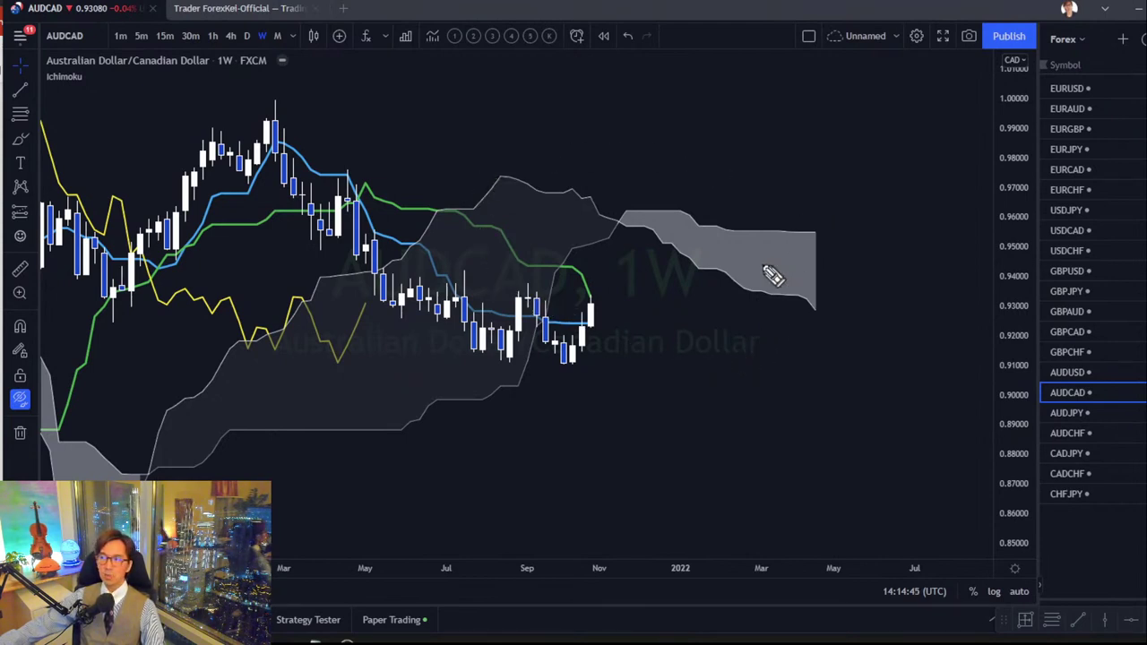
# Draw red down arrows before and beyond the AUDCAD cloud and circle the May candles.
pyautogui.moveTo(787, 247)
pyautogui.mouseDown()
pyautogui.moveTo(854, 285)
pyautogui.moveTo(839, 288)
pyautogui.mouseUp()
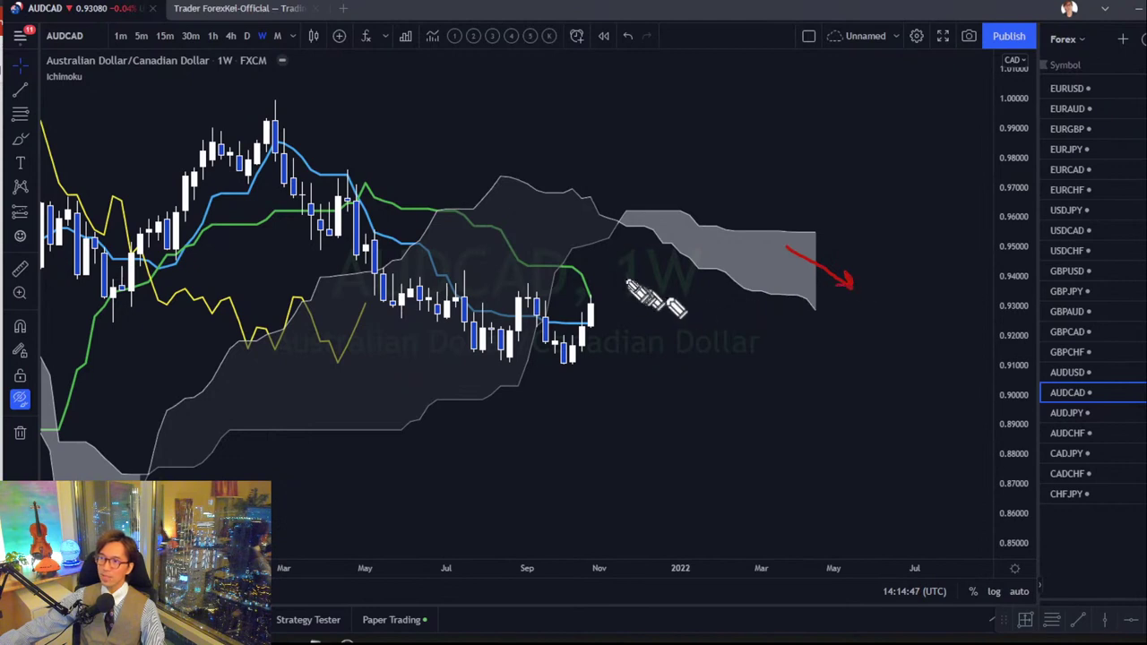
pyautogui.moveTo(597, 243)
pyautogui.mouseDown()
pyautogui.moveTo(619, 271)
pyautogui.moveTo(611, 279)
pyautogui.mouseUp()
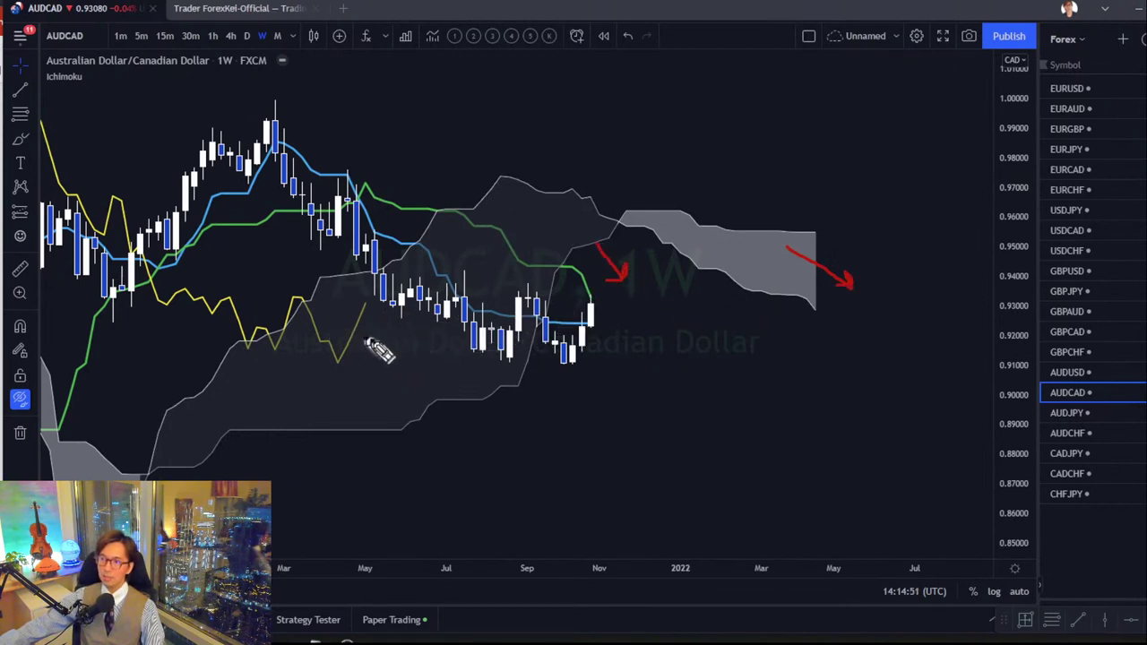
pyautogui.moveTo(380, 285)
pyautogui.mouseDown()
pyautogui.moveTo(359, 338)
pyautogui.moveTo(388, 305)
pyautogui.mouseUp()
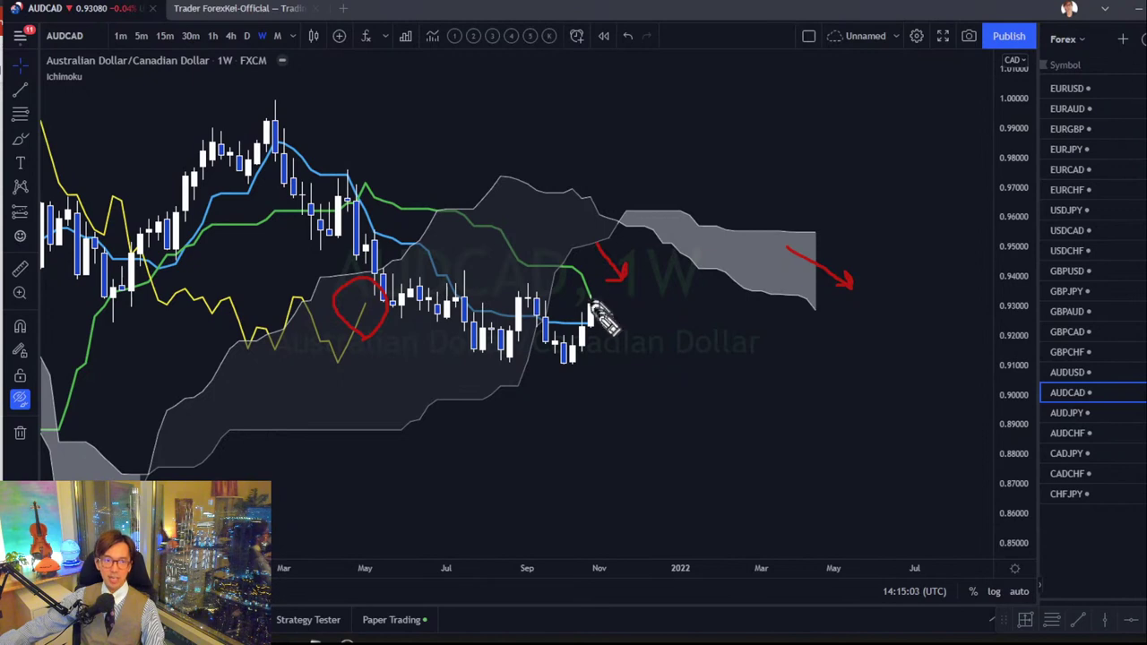
# Sketch red strokes and an X near the latest candles, clear them, then switch to AUDJPY.
pyautogui.moveTo(598, 307)
pyautogui.mouseDown()
pyautogui.moveTo(626, 361)
pyautogui.moveTo(637, 354)
pyautogui.mouseUp()
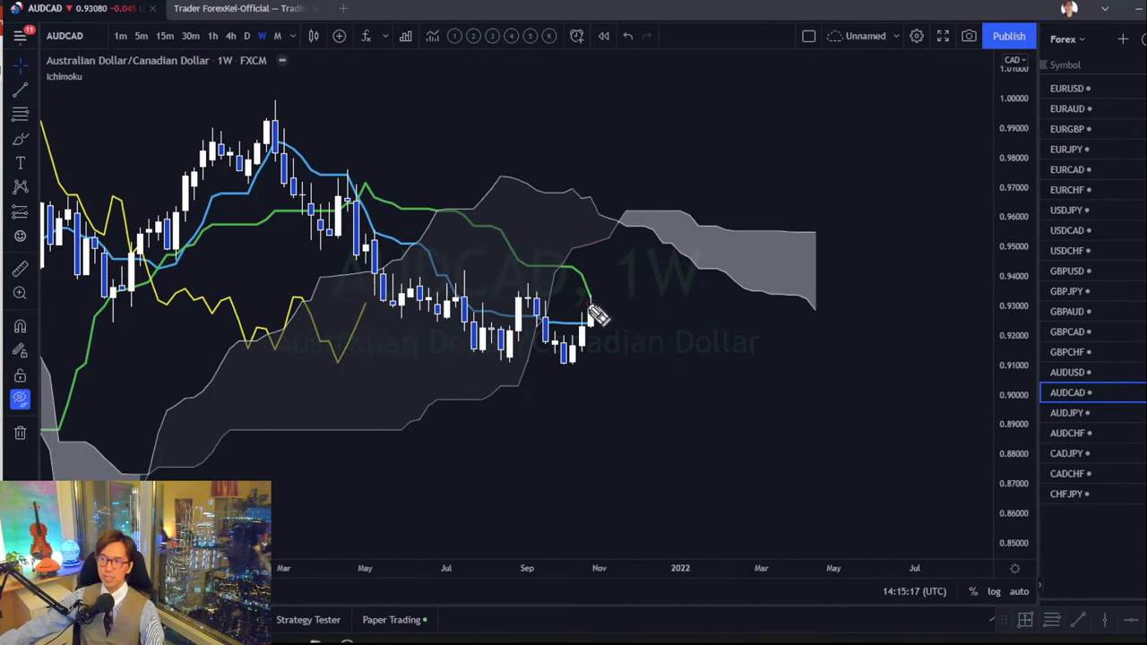
pyautogui.moveTo(597, 315)
pyautogui.mouseDown()
pyautogui.moveTo(607, 302)
pyautogui.moveTo(624, 307)
pyautogui.mouseUp()
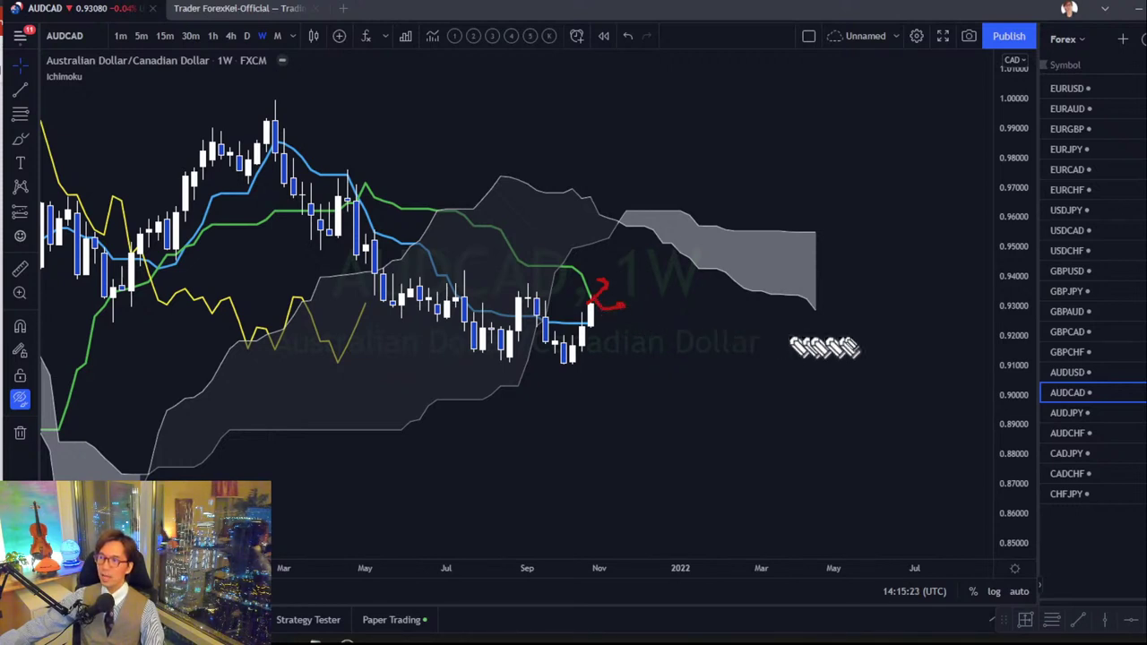
pyautogui.moveTo(814, 306); pyautogui.dragTo(846, 308)
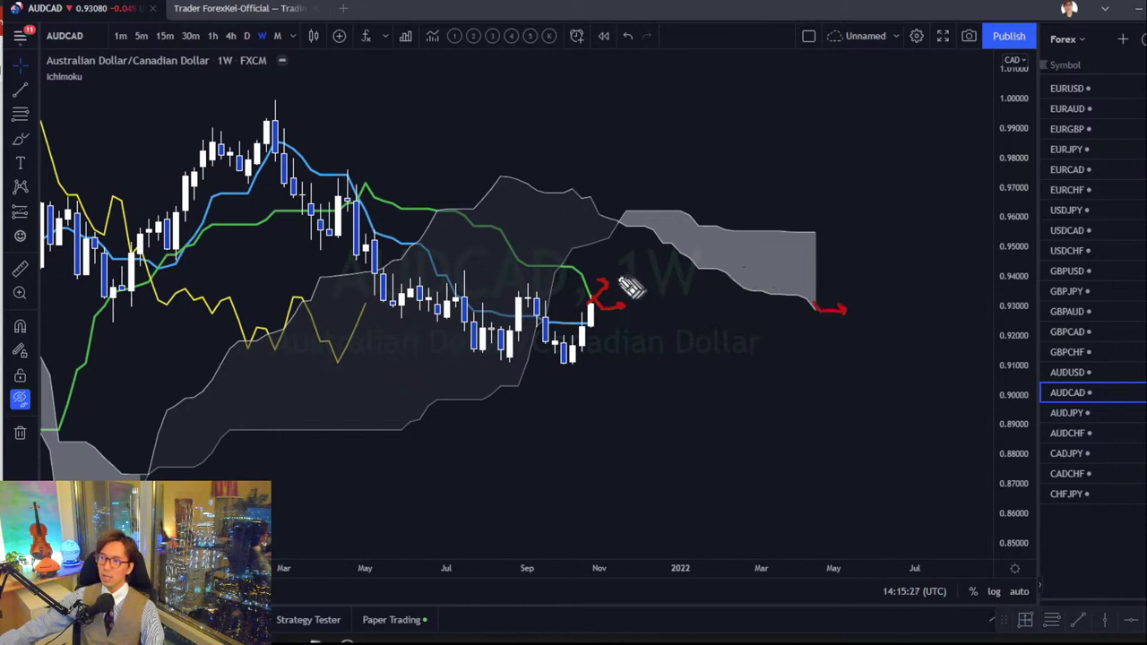
pyautogui.moveTo(622, 257)
pyautogui.mouseDown()
pyautogui.moveTo(643, 277)
pyautogui.moveTo(617, 277)
pyautogui.mouseUp()
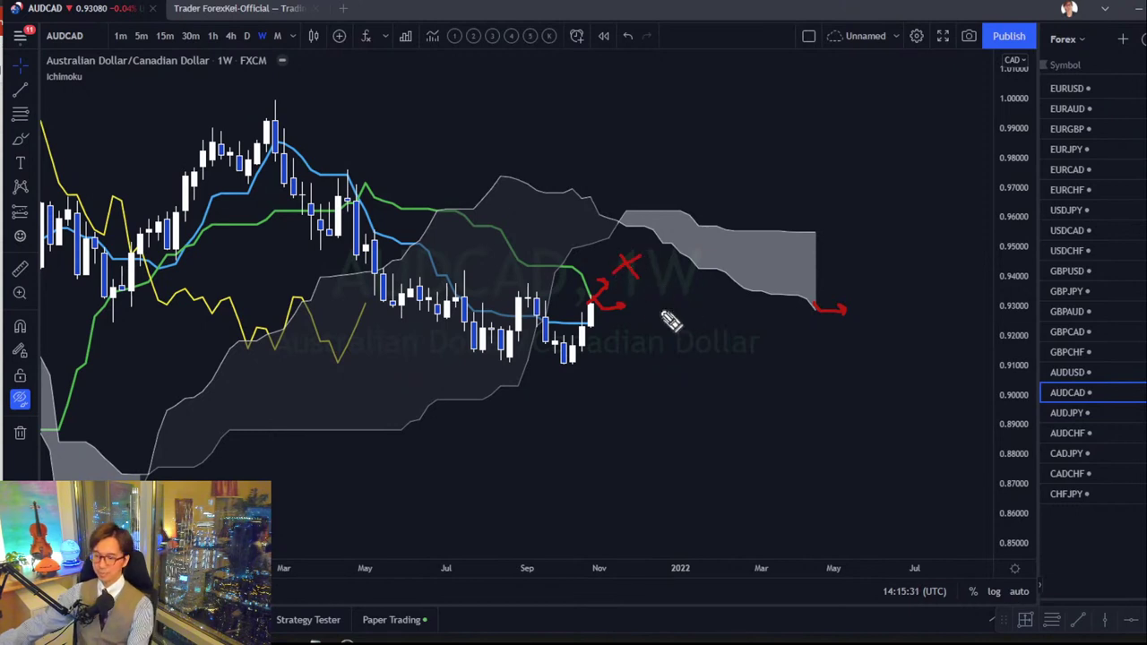
pyautogui.press('Escape')
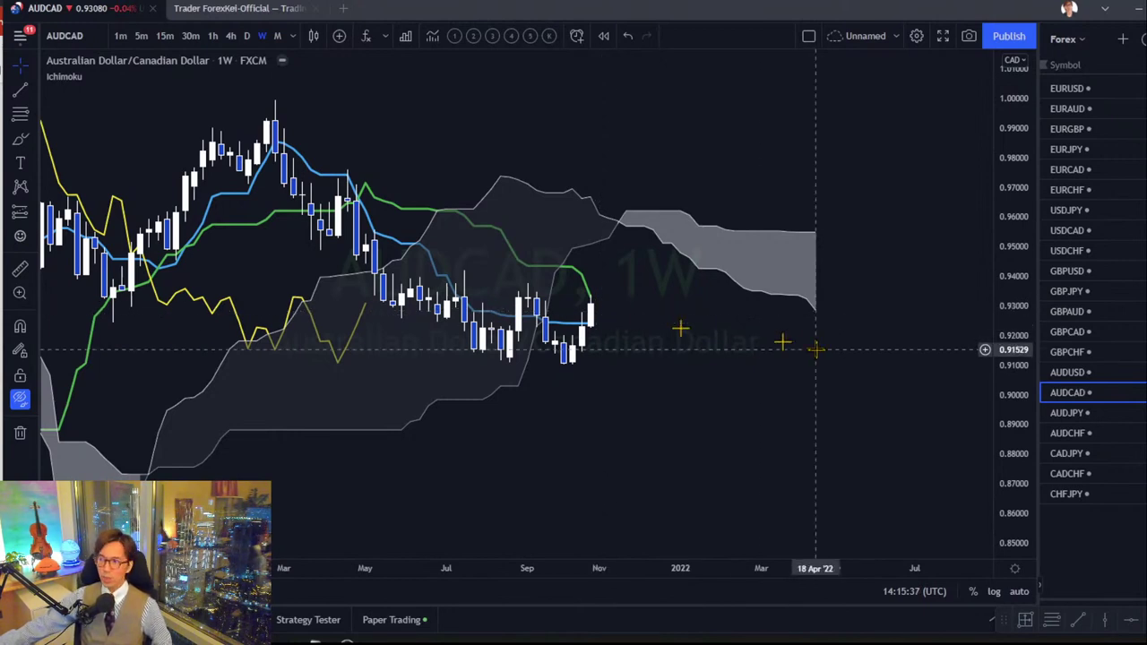
pyautogui.click(1067, 413)
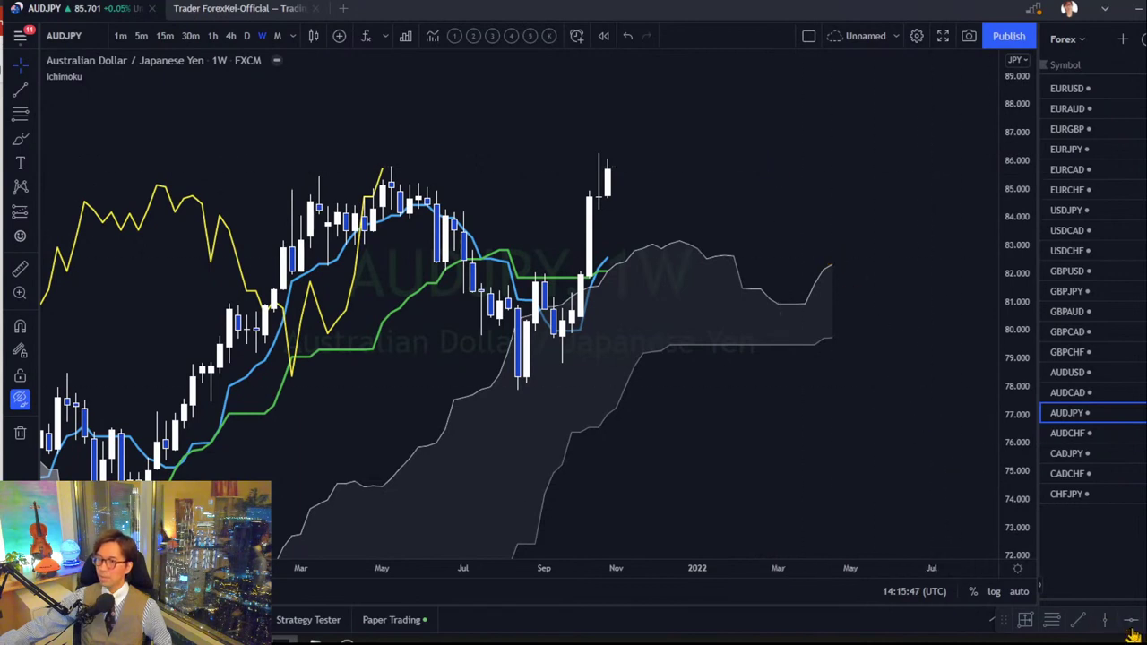
# Reveal the drawings with Ctrl+Alt+H, deselect the horizontal line, then hide all AUDJPY drawings.
pyautogui.hotkey('ctrl', 'alt', 'h')
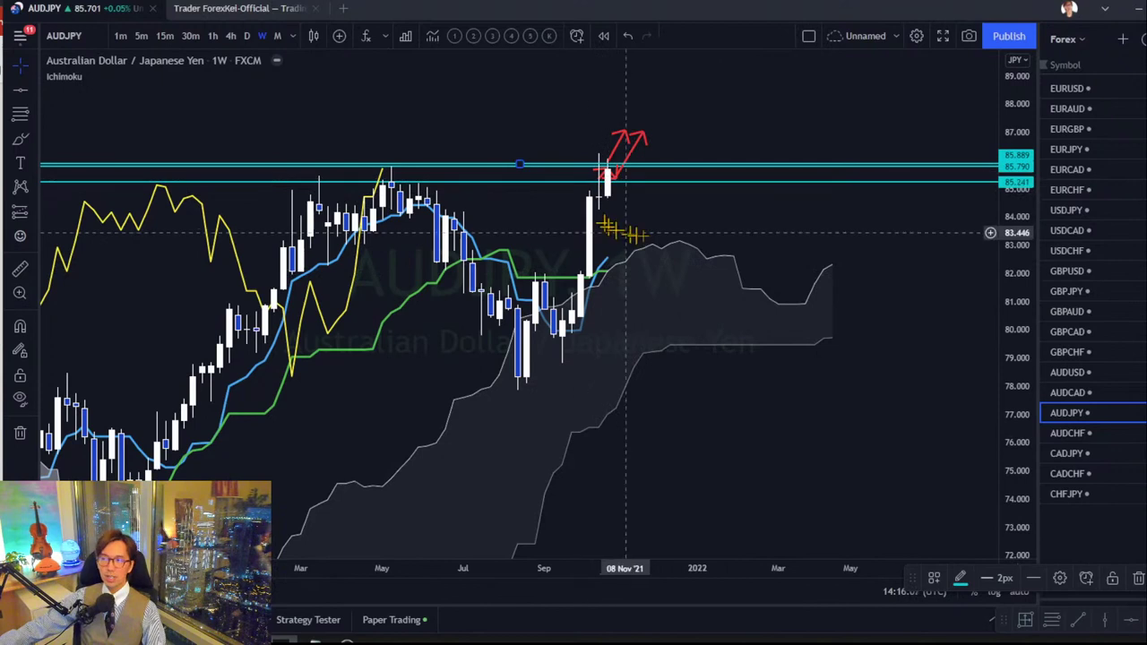
pyautogui.click(659, 235)
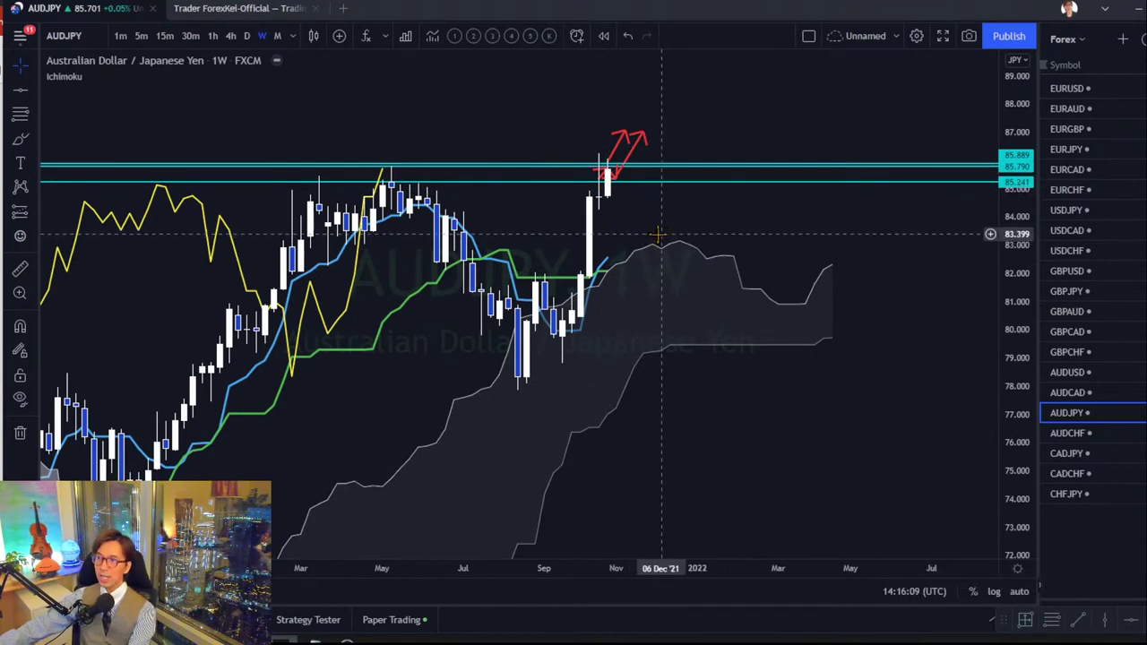
pyautogui.click(20, 399)
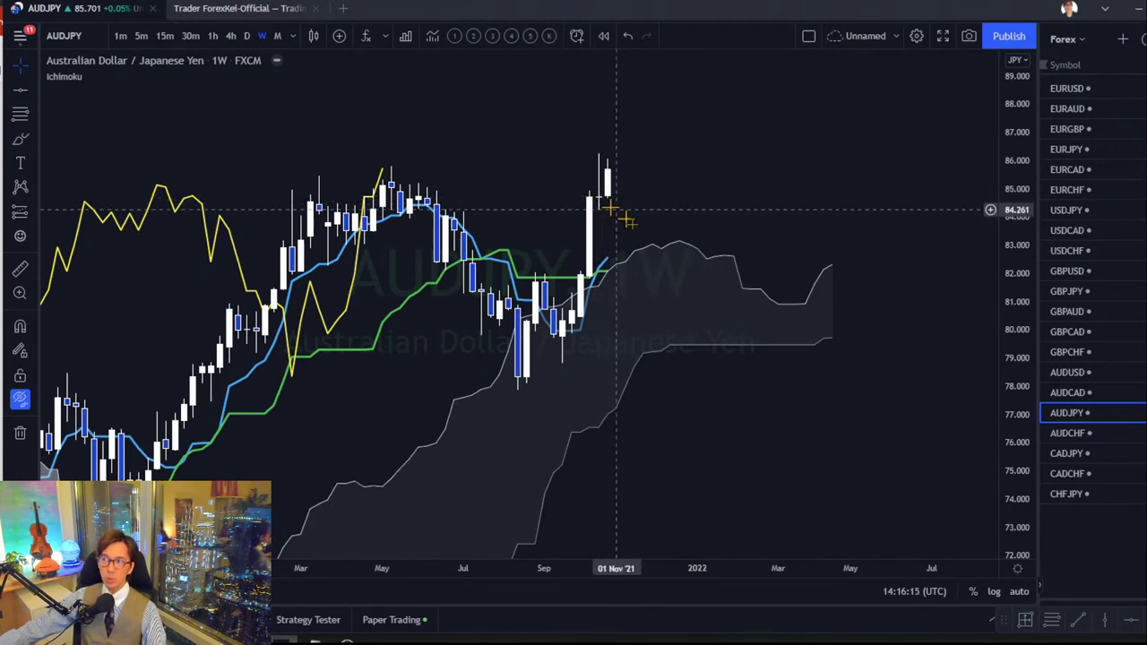
# Pan and rescale the AUDJPY chart around recent candles, then move down to AUDCHF.
pyautogui.moveTo(950, 502); pyautogui.dragTo(609, 235)
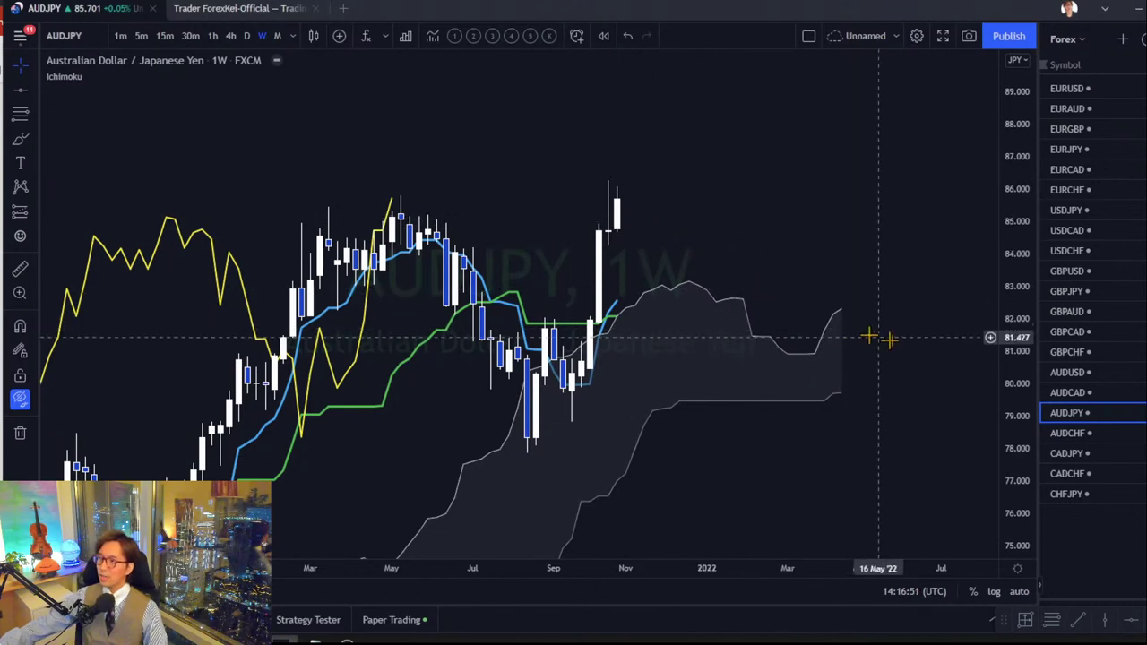
pyautogui.press('Down')
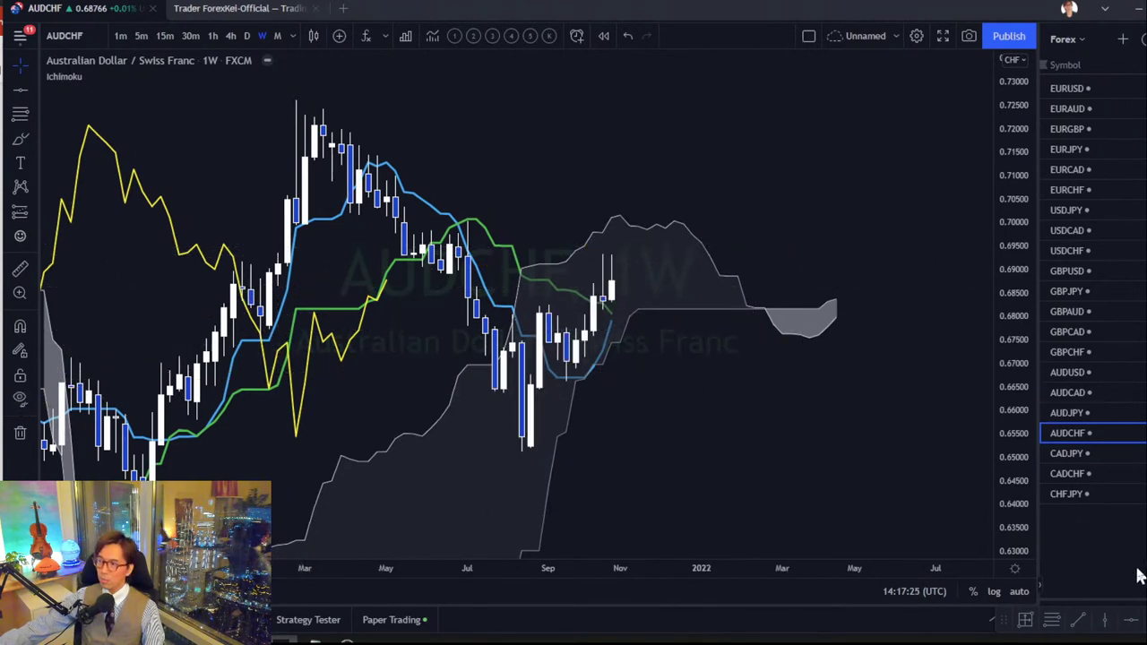
# Place a horizontal line at 0.68935 and mark the earlier and July candles touching it.
pyautogui.click(1131, 619)
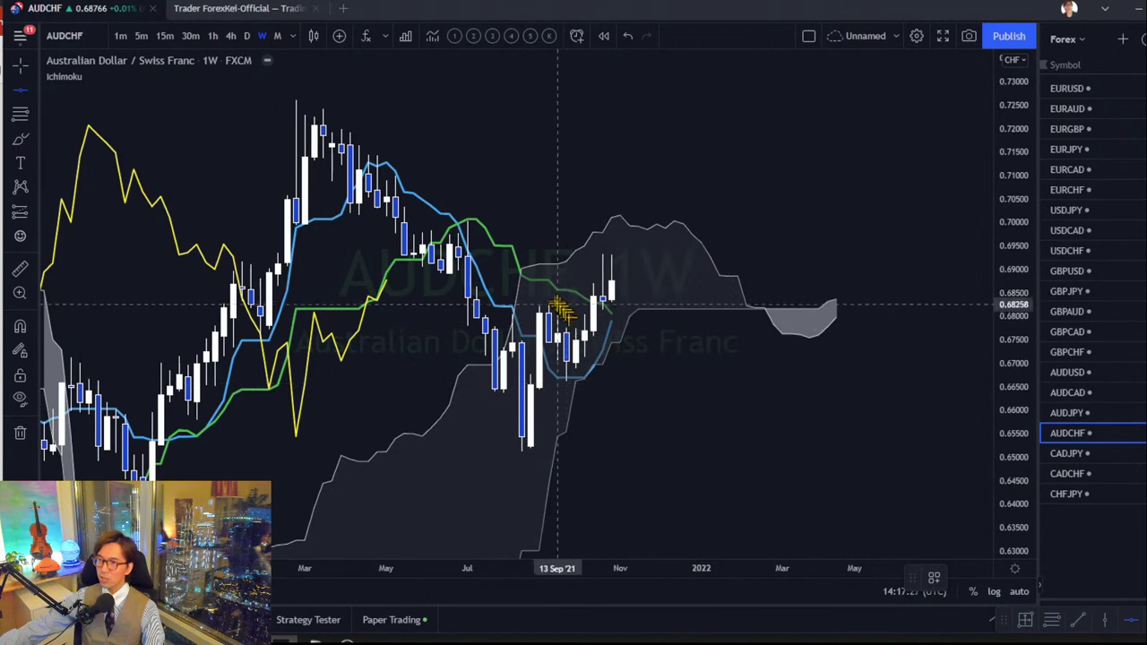
pyautogui.click(538, 271)
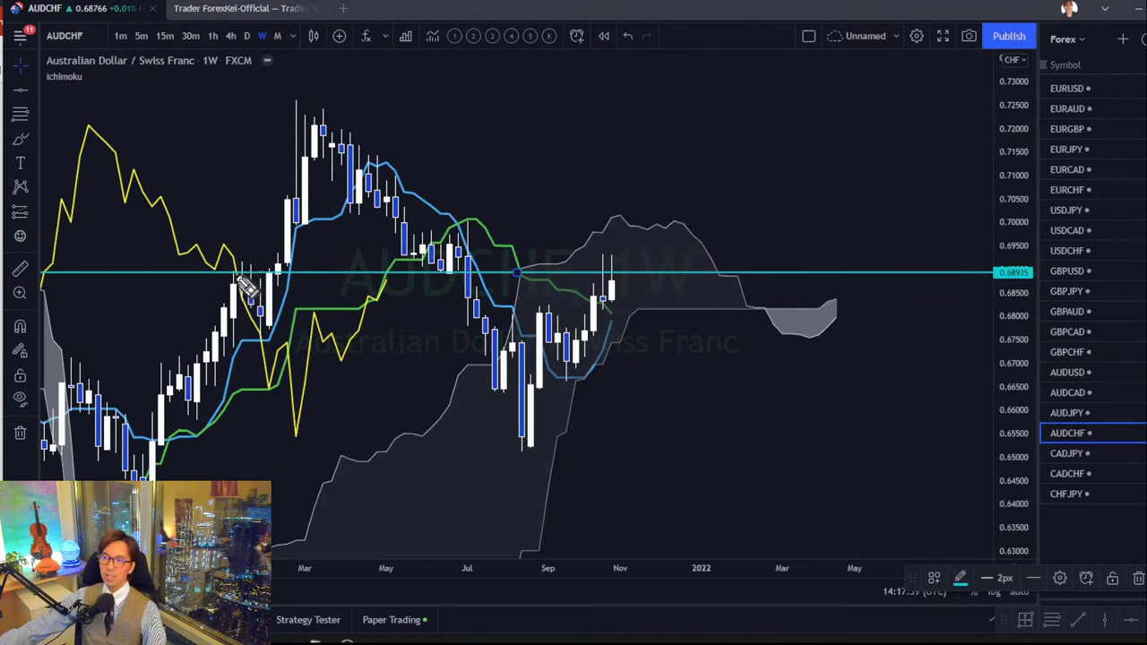
pyautogui.moveTo(244, 282)
pyautogui.mouseDown()
pyautogui.moveTo(247, 253)
pyautogui.moveTo(242, 282)
pyautogui.mouseUp()
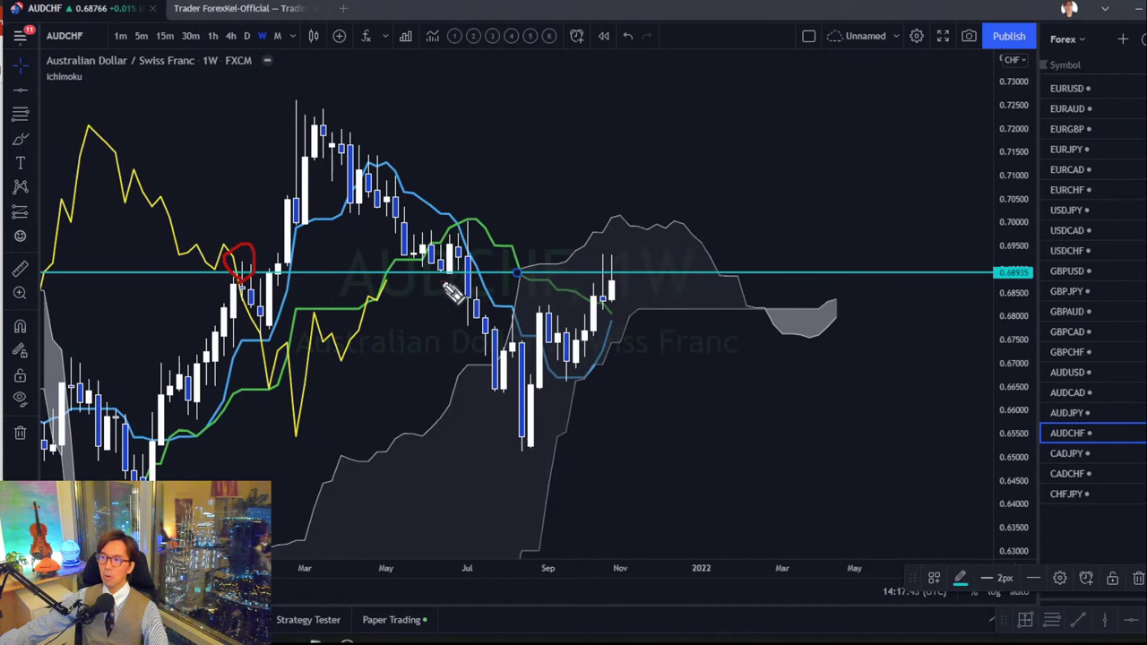
pyautogui.moveTo(445, 271); pyautogui.dragTo(444, 285)
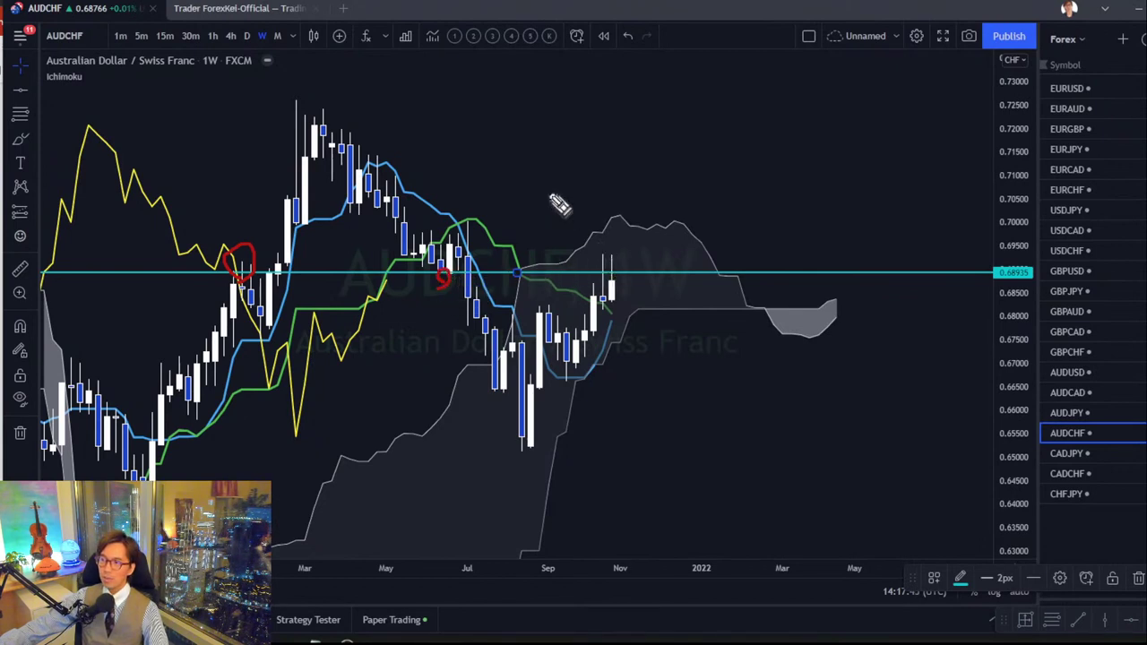
# Draw red arrows onto the cloud top and up and down from the latest candle, clear them, then open CADJPY.
pyautogui.moveTo(550, 193); pyautogui.dragTo(594, 258)
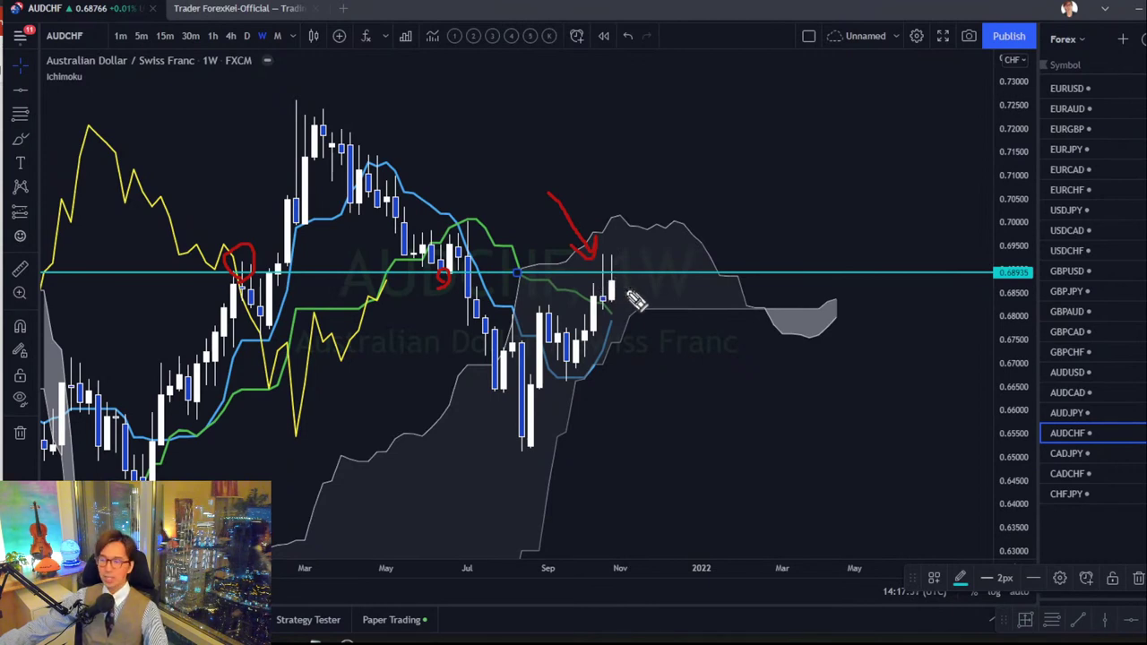
pyautogui.moveTo(614, 280); pyautogui.dragTo(663, 343)
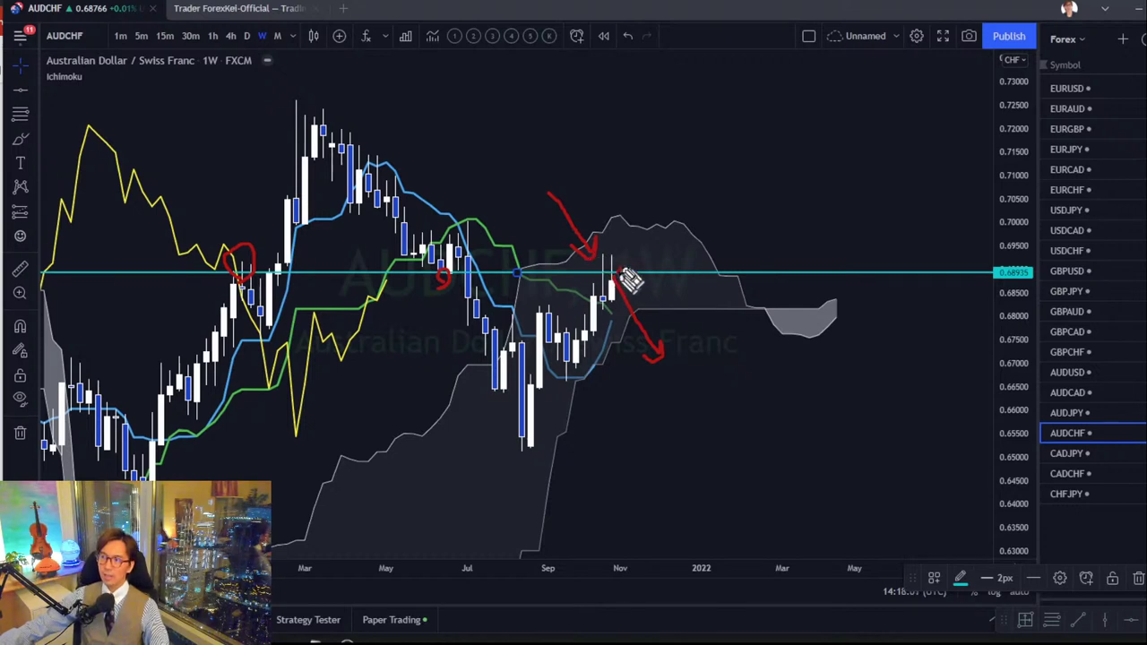
pyautogui.moveTo(617, 271); pyautogui.dragTo(659, 224)
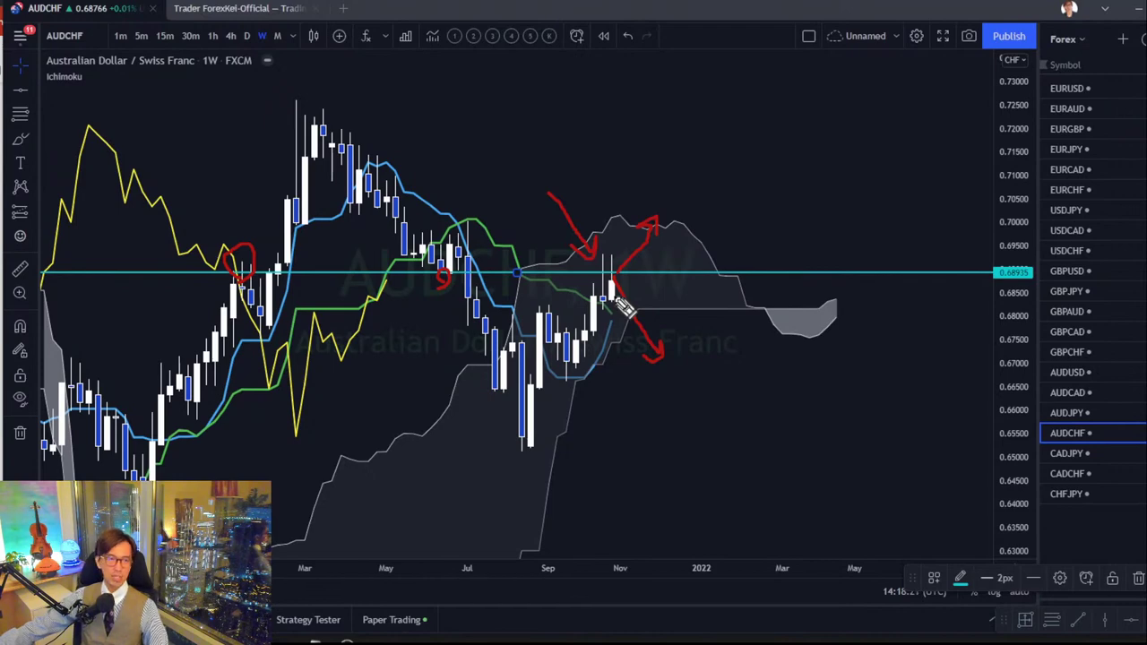
pyautogui.press('Escape')
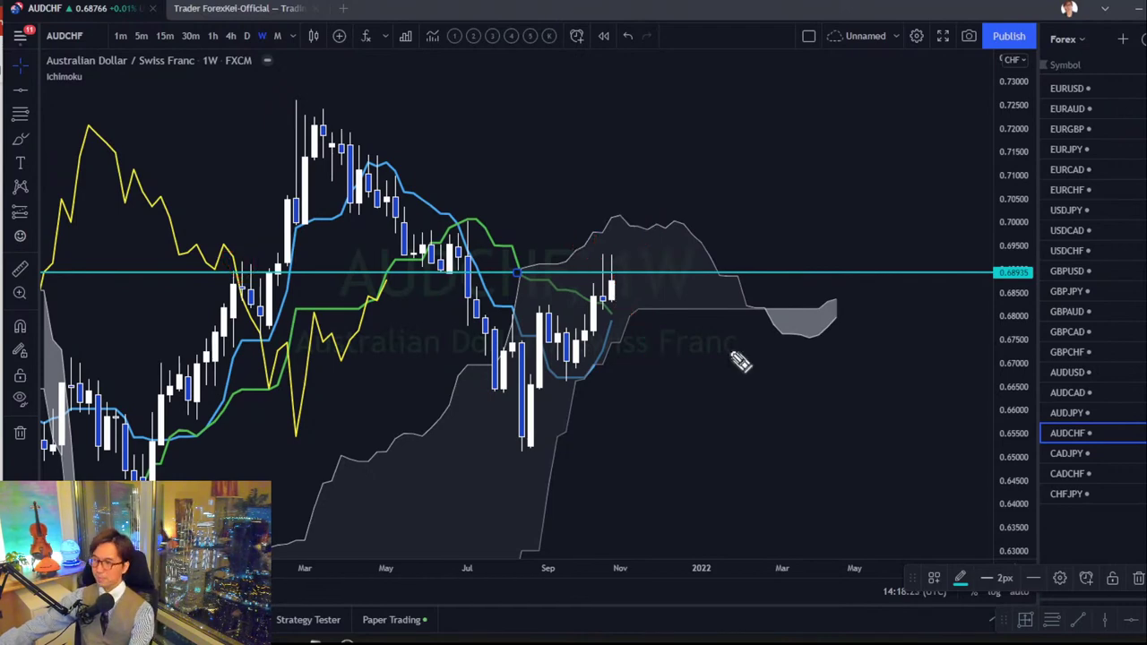
pyautogui.click(1098, 452)
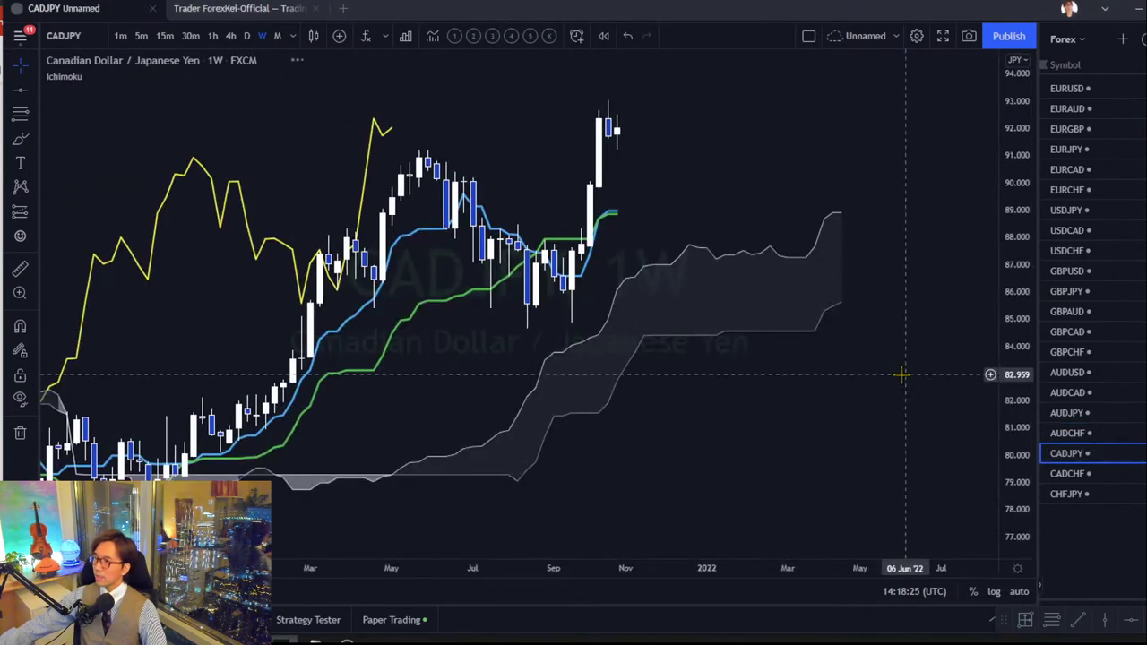
# Hide all drawings on the CAD/JPY chart, reframe the recent candles, and brush-mark the latest candle.
pyautogui.click(20, 399)
pyautogui.moveTo(691, 223); pyautogui.dragTo(643, 276)
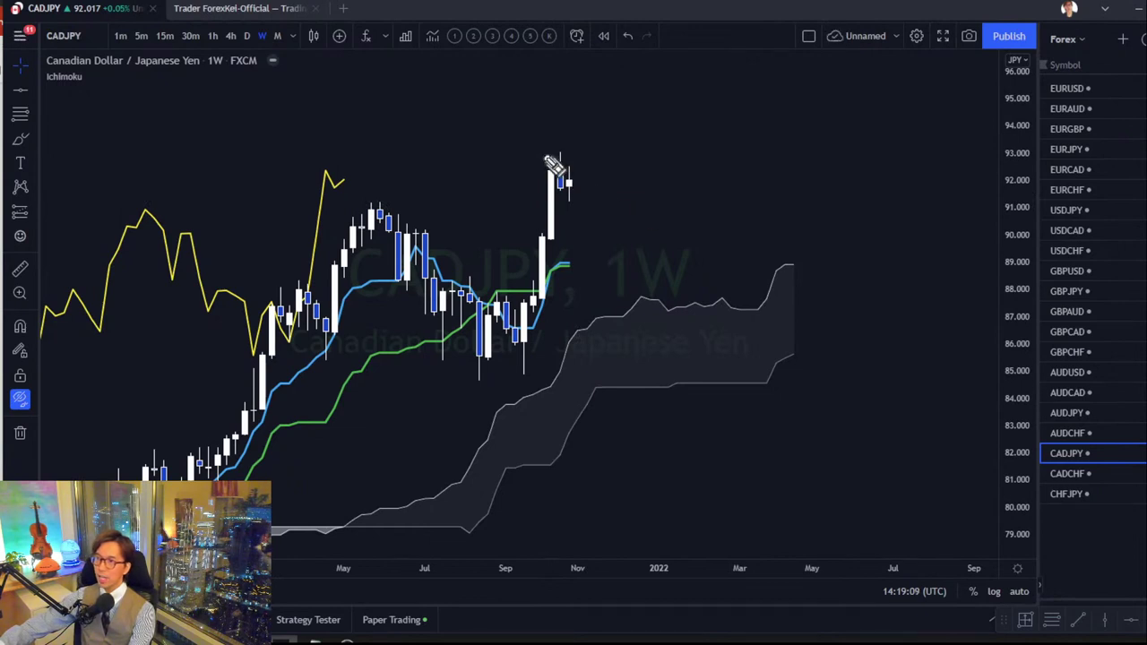
pyautogui.moveTo(548, 159)
pyautogui.mouseDown()
pyautogui.moveTo(568, 181)
pyautogui.moveTo(626, 120)
pyautogui.moveTo(635, 141)
pyautogui.mouseUp()
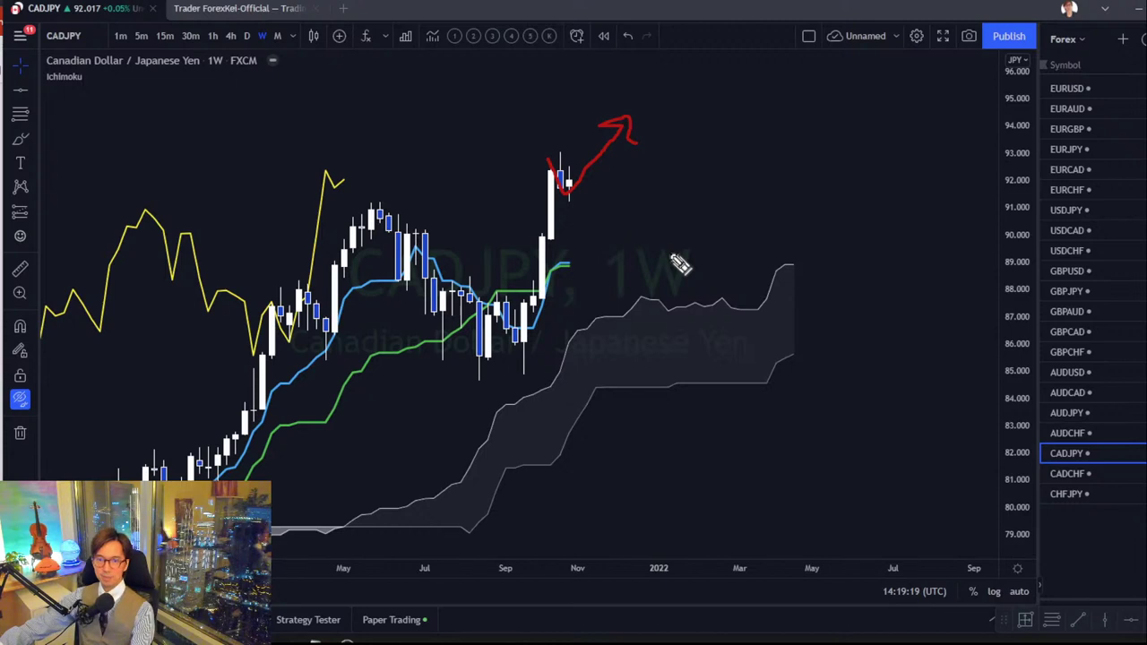
# Review the CADCHF weekly chart, then move down the watchlist to CHFJPY.
pyautogui.click(1102, 472)
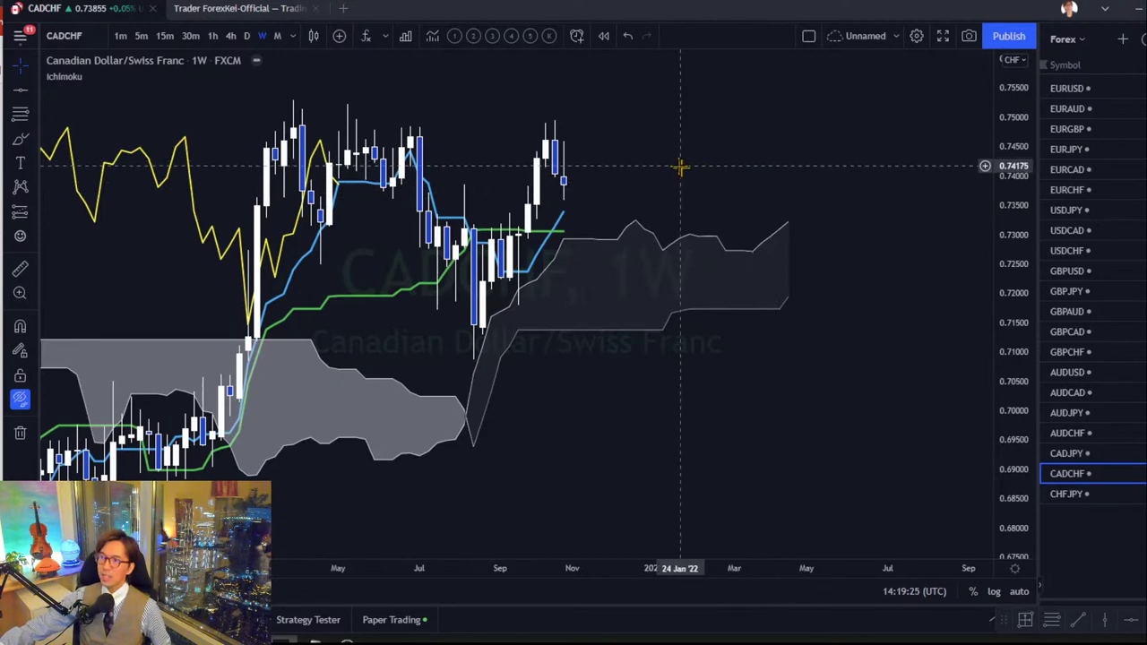
pyautogui.moveTo(681, 169); pyautogui.dragTo(717, 189)
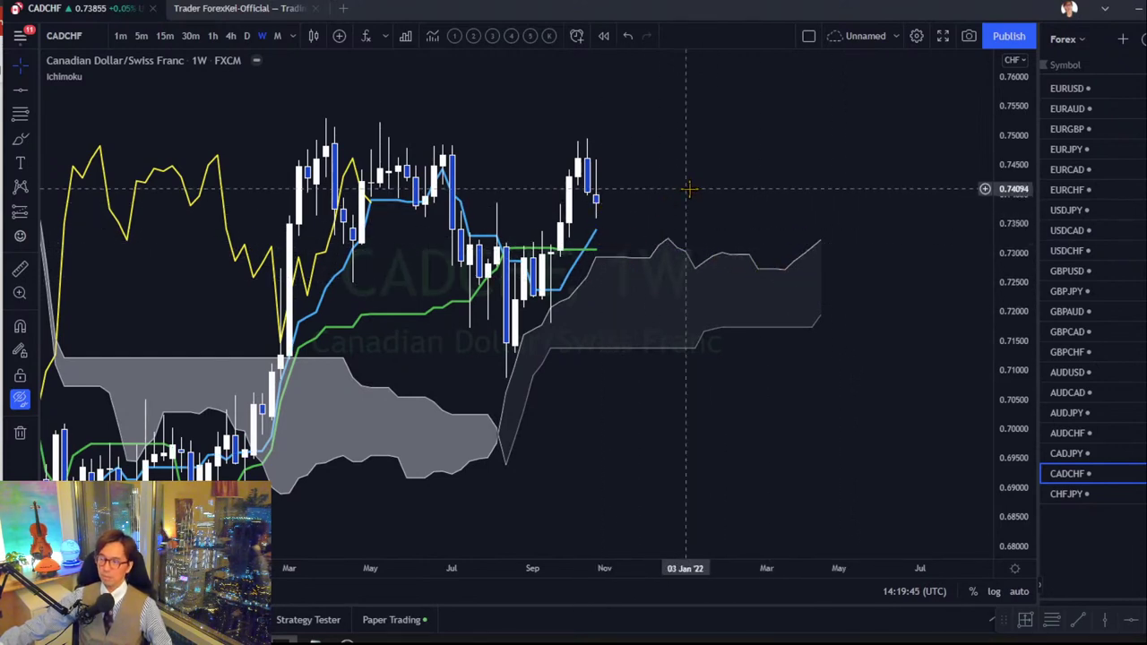
pyautogui.moveTo(726, 185); pyautogui.dragTo(702, 193)
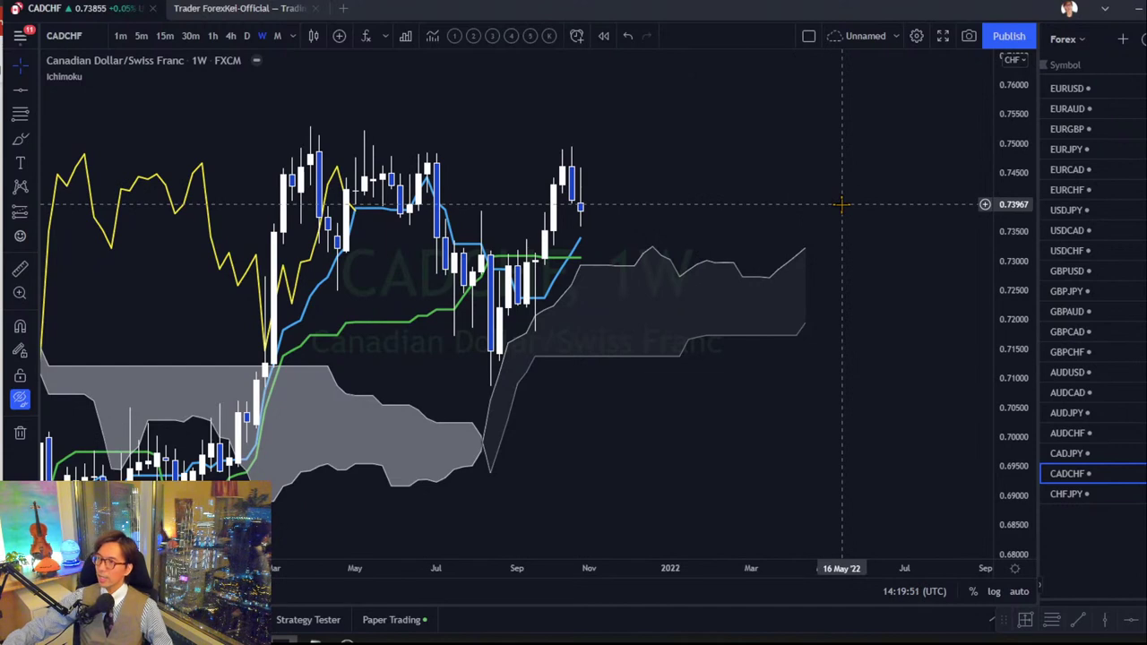
pyautogui.press('Down')
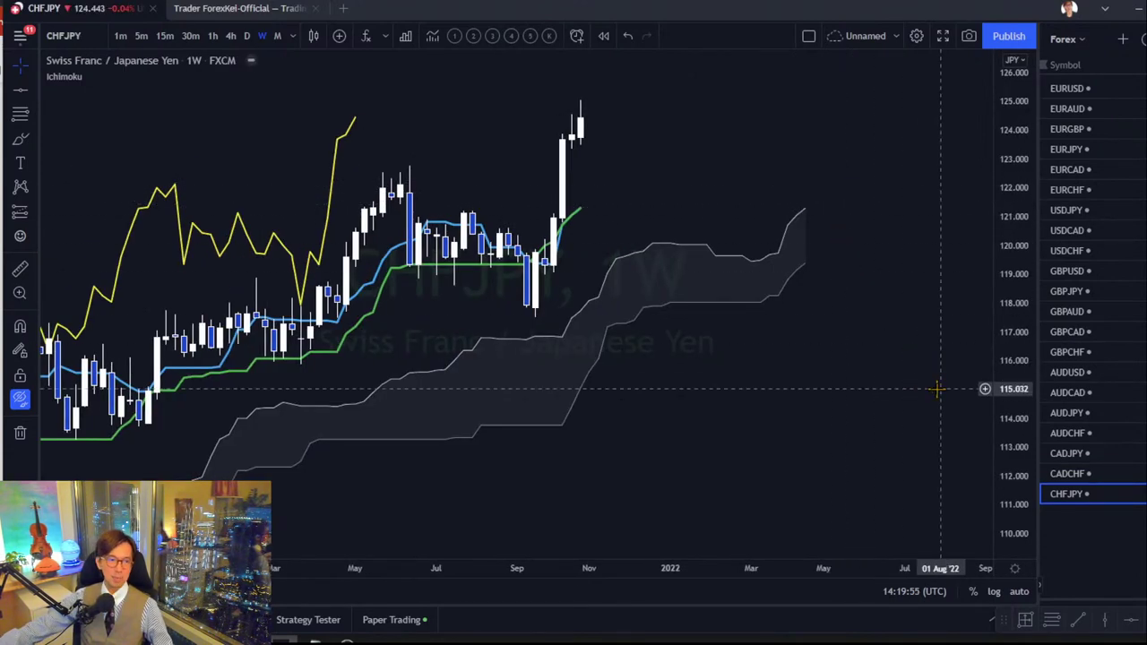
# Pan the CHFJPY chart down to frame the latest candles near 124.4.
pyautogui.moveTo(884, 332); pyautogui.dragTo(871, 364)
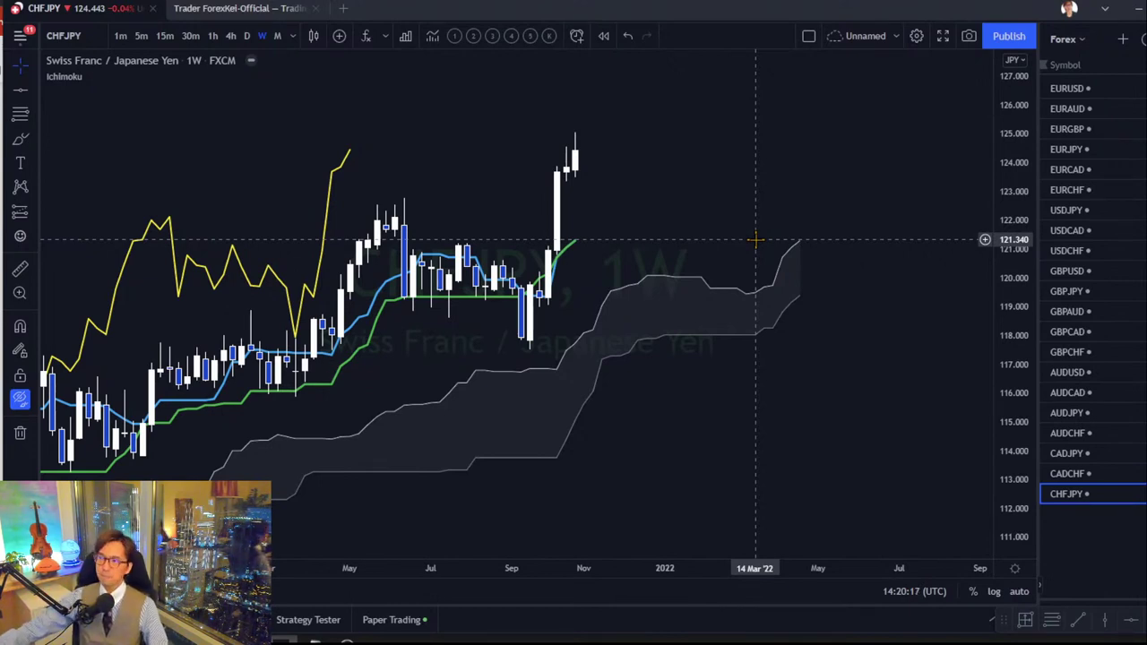
# Switch to the Commodity watchlist and open the XAUUSD gold chart.
pyautogui.click(1058, 44)
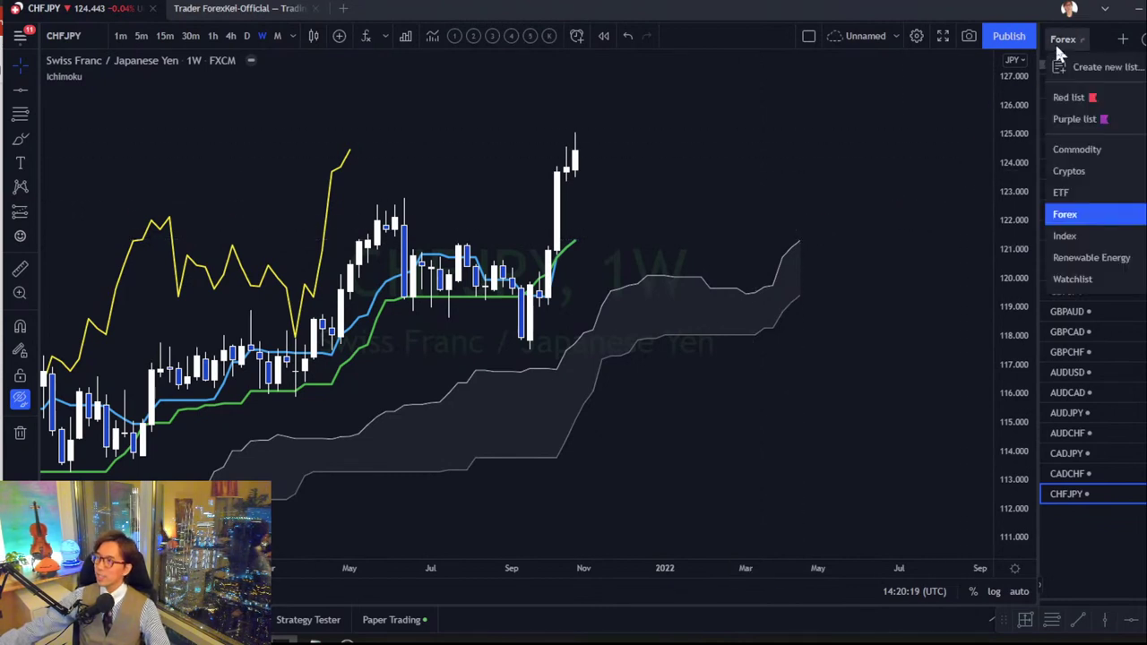
pyautogui.click(1107, 149)
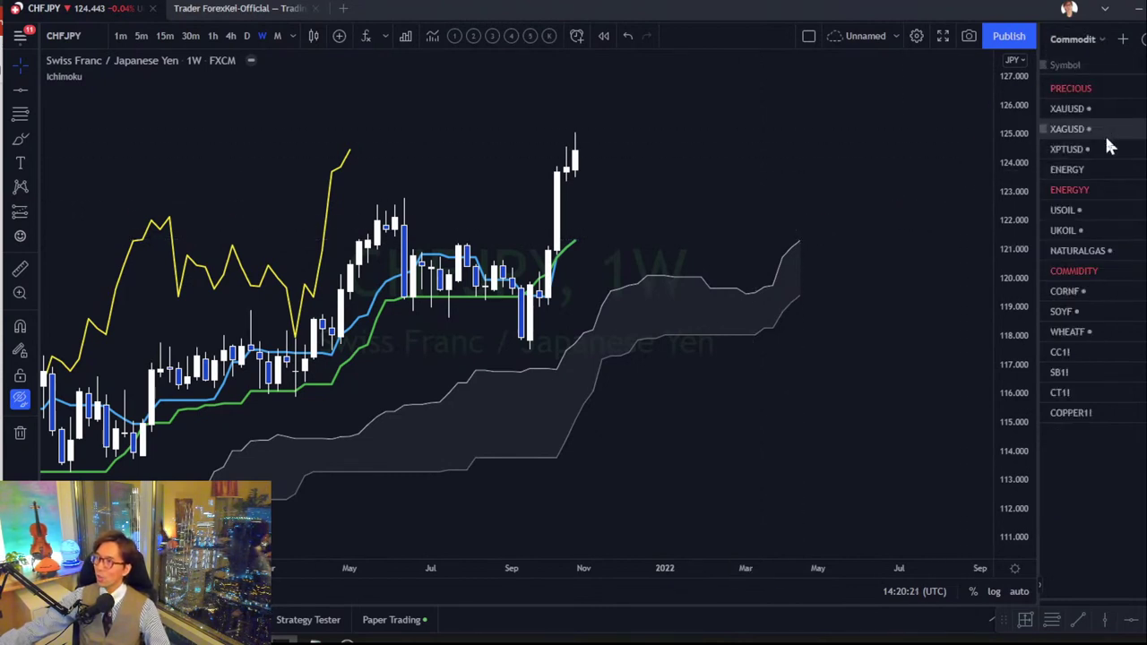
pyautogui.click(1086, 109)
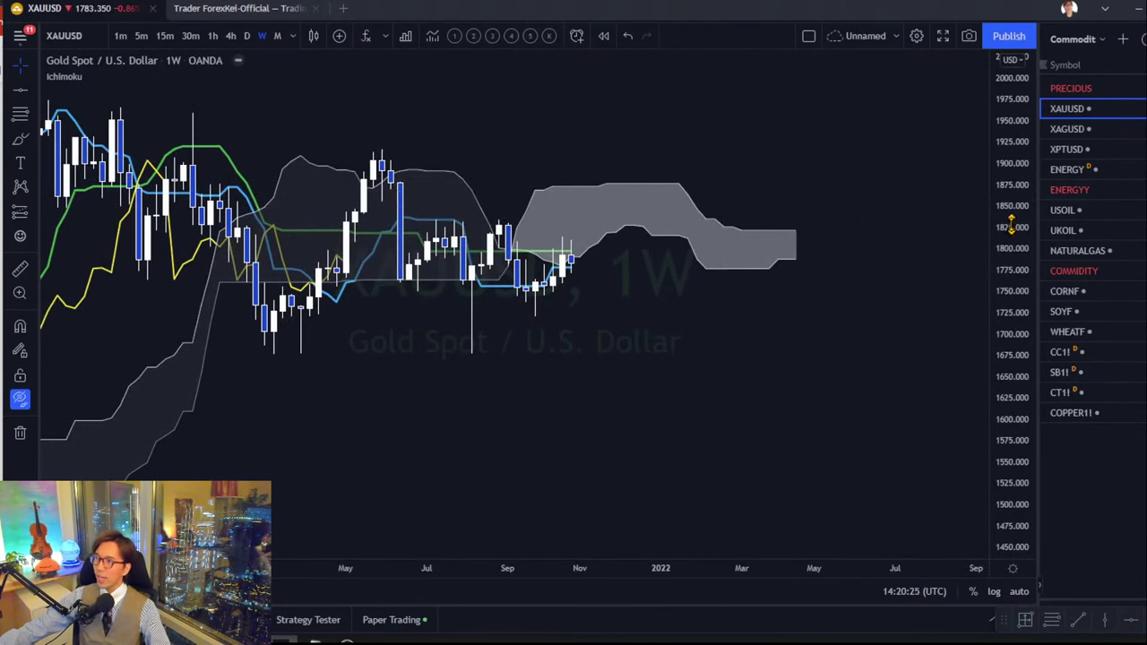
# Stretch the price scale and pan the gold chart to frame recent candles near 1783.
pyautogui.moveTo(1012, 227); pyautogui.dragTo(1013, 236)
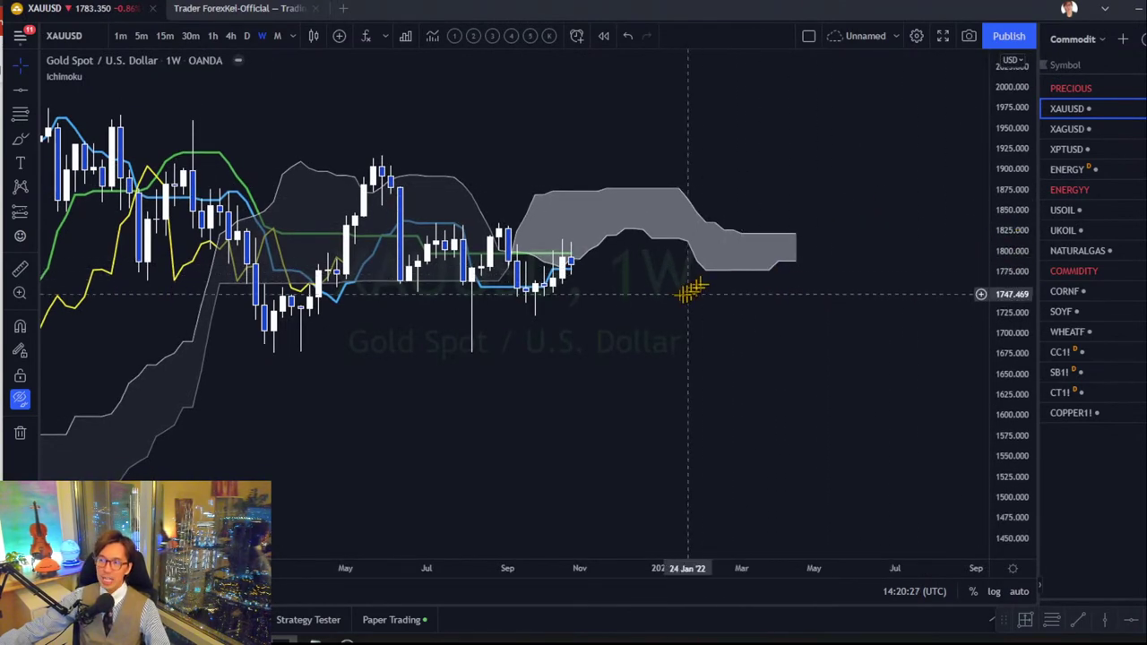
pyautogui.moveTo(642, 305); pyautogui.dragTo(679, 284)
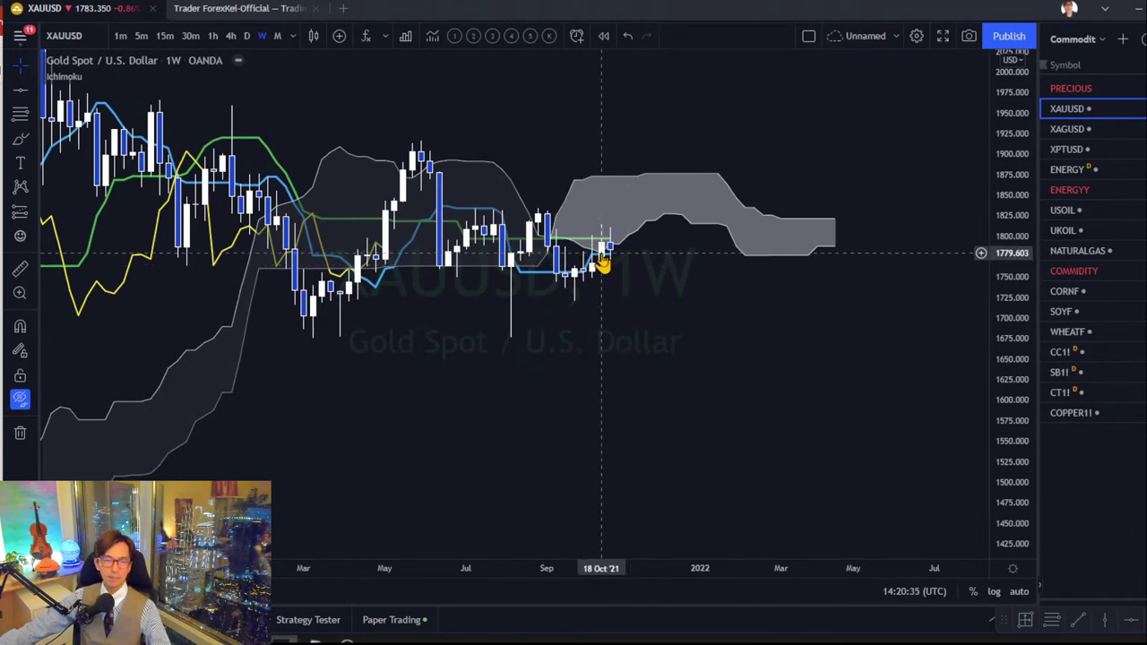
pyautogui.moveTo(1007, 440); pyautogui.dragTo(794, 302)
pyautogui.moveTo(536, 459); pyautogui.dragTo(652, 441)
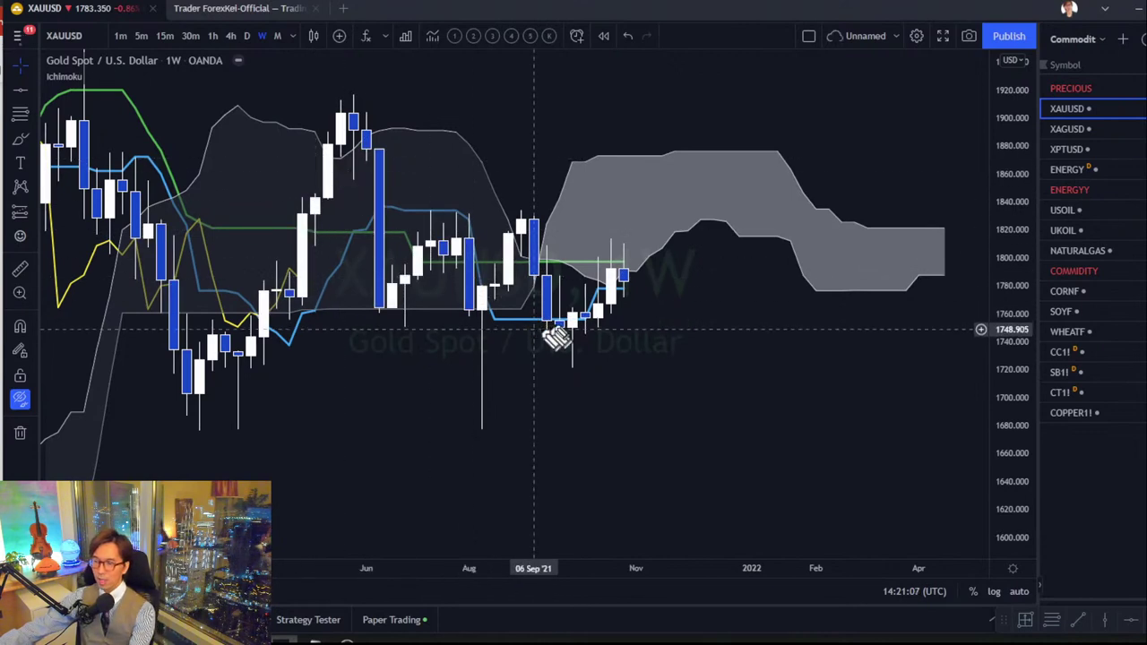
pyautogui.moveTo(637, 261)
pyautogui.mouseDown()
pyautogui.moveTo(665, 202)
pyautogui.moveTo(672, 216)
pyautogui.mouseUp()
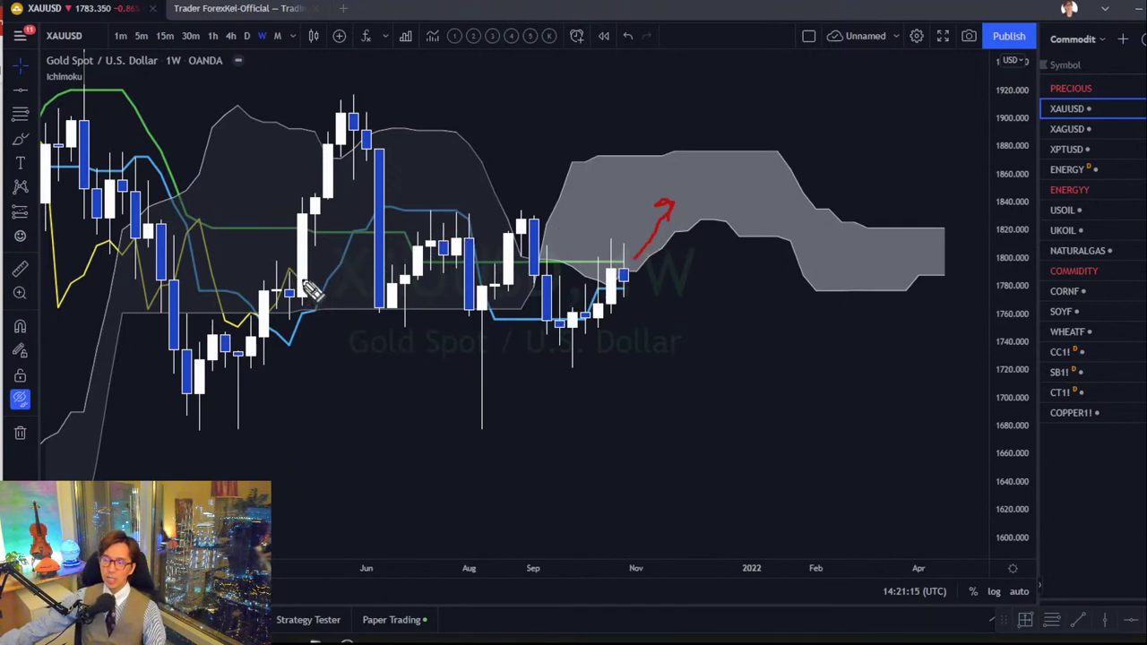
pyautogui.moveTo(304, 278); pyautogui.dragTo(332, 301)
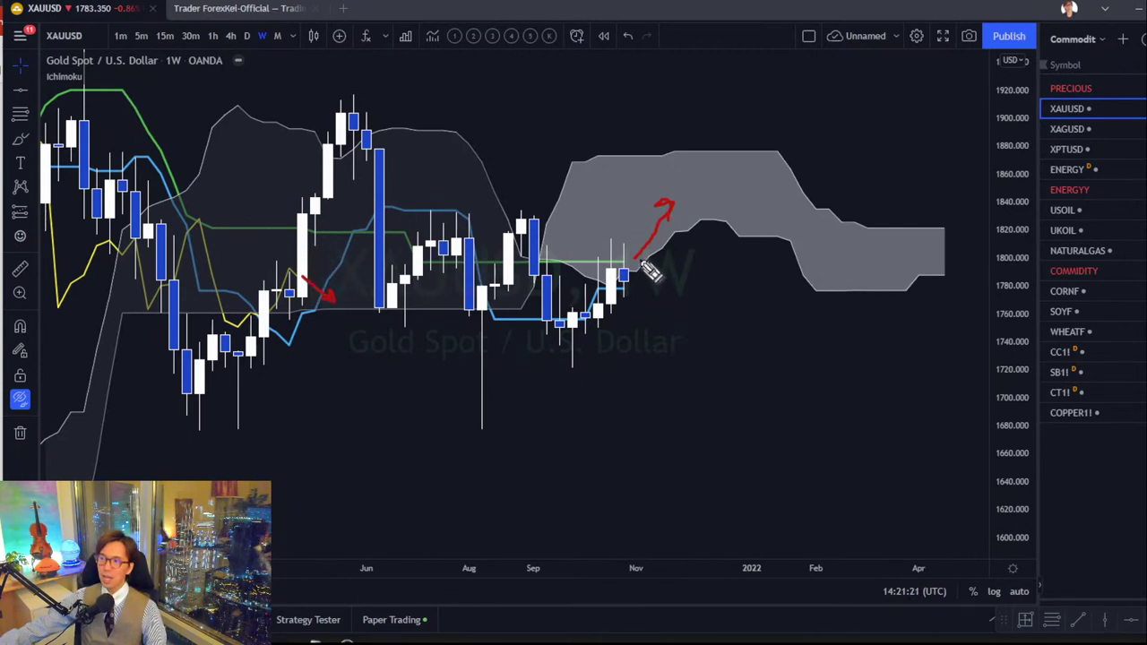
pyautogui.moveTo(641, 268)
pyautogui.mouseDown()
pyautogui.moveTo(691, 302)
pyautogui.moveTo(677, 303)
pyautogui.mouseUp()
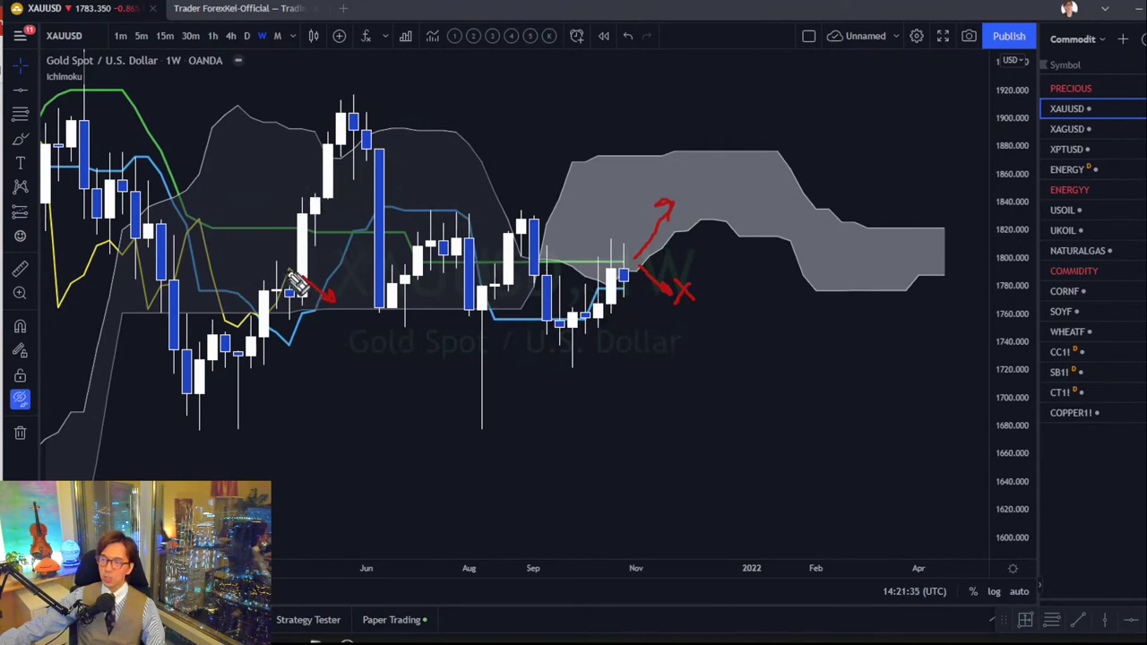
pyautogui.moveTo(301, 282)
pyautogui.mouseDown()
pyautogui.moveTo(317, 185)
pyautogui.moveTo(328, 202)
pyautogui.mouseUp()
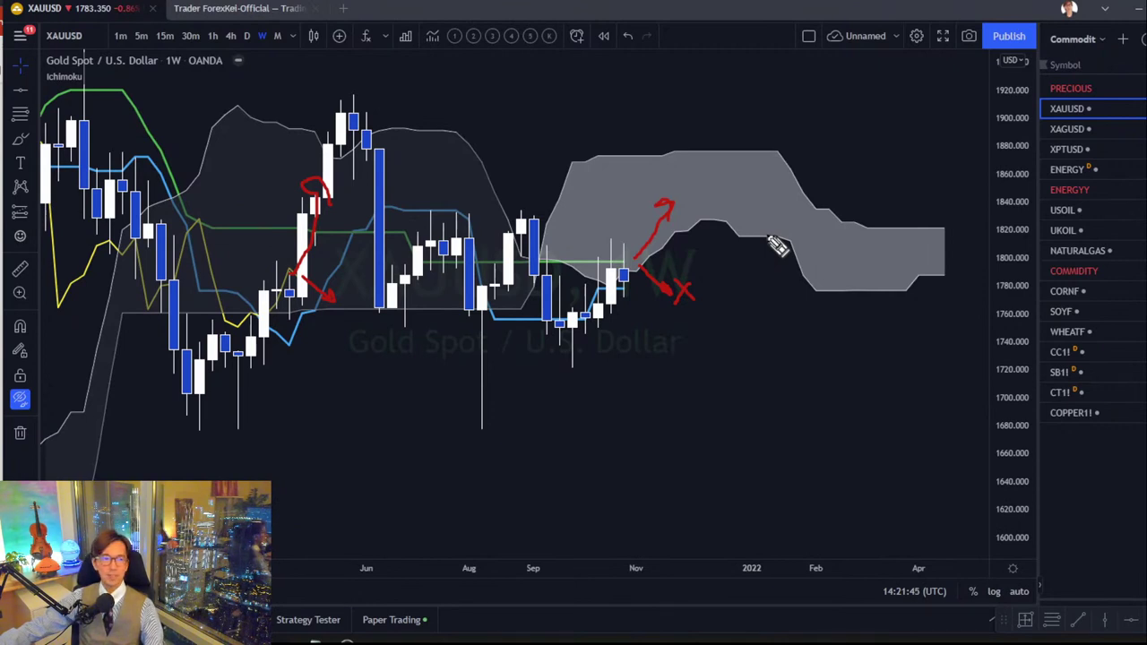
pyautogui.click(773, 242)
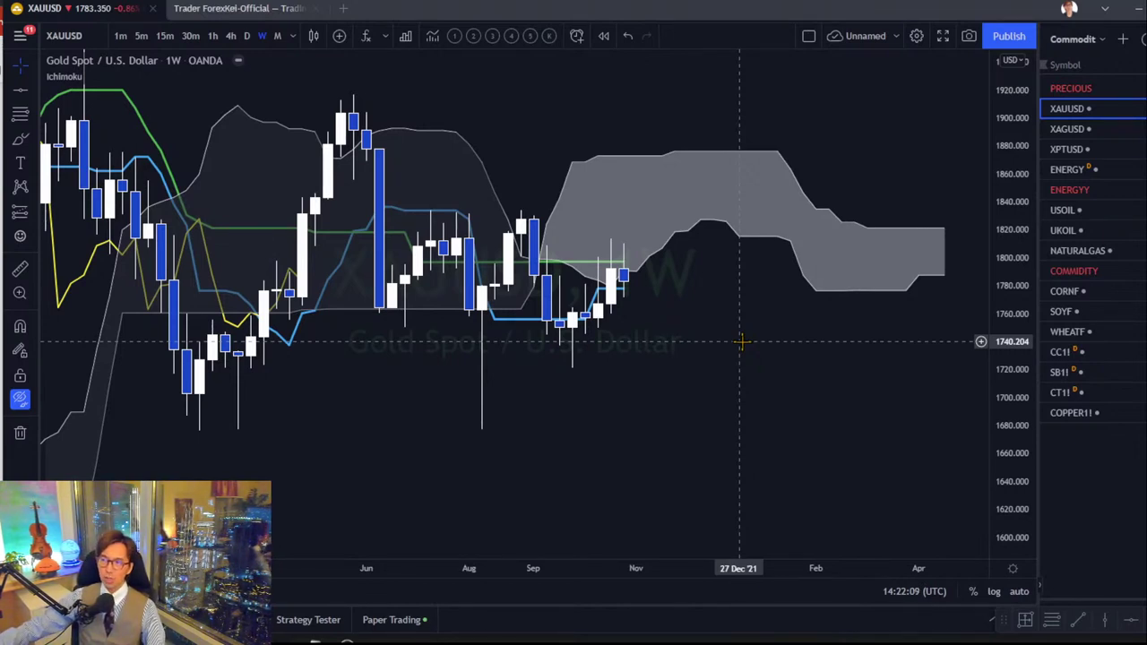
# Open USOIL, zoom out to show 2021–2022, and draw a red arrow up-right from the latest candle.
pyautogui.click(1069, 211)
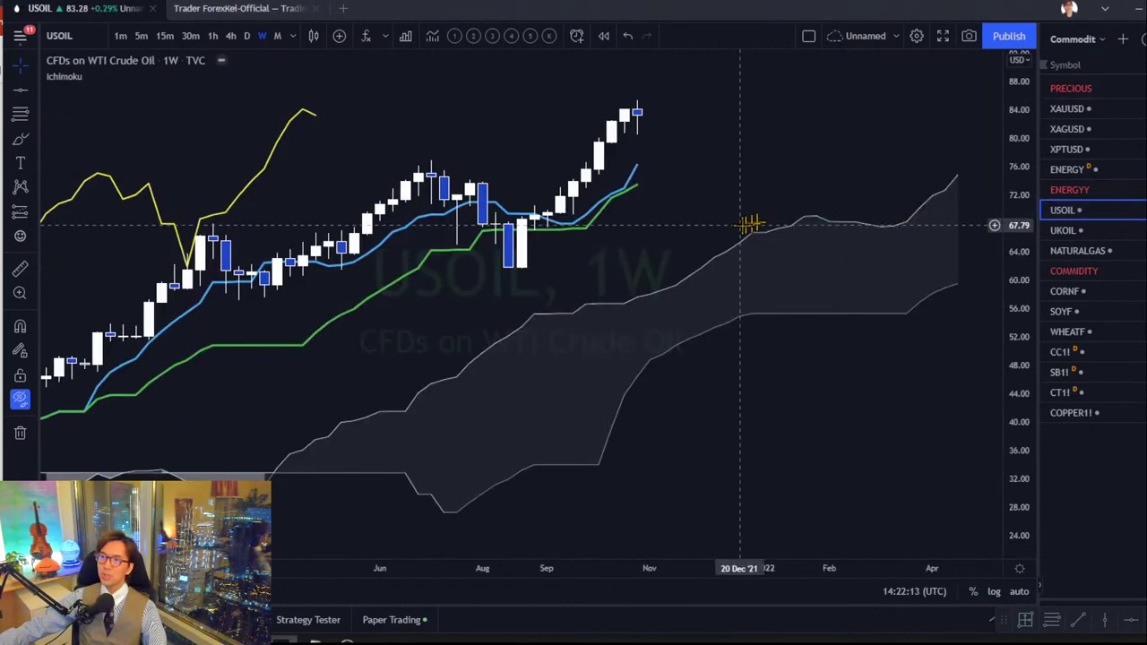
pyautogui.moveTo(726, 226); pyautogui.dragTo(667, 269)
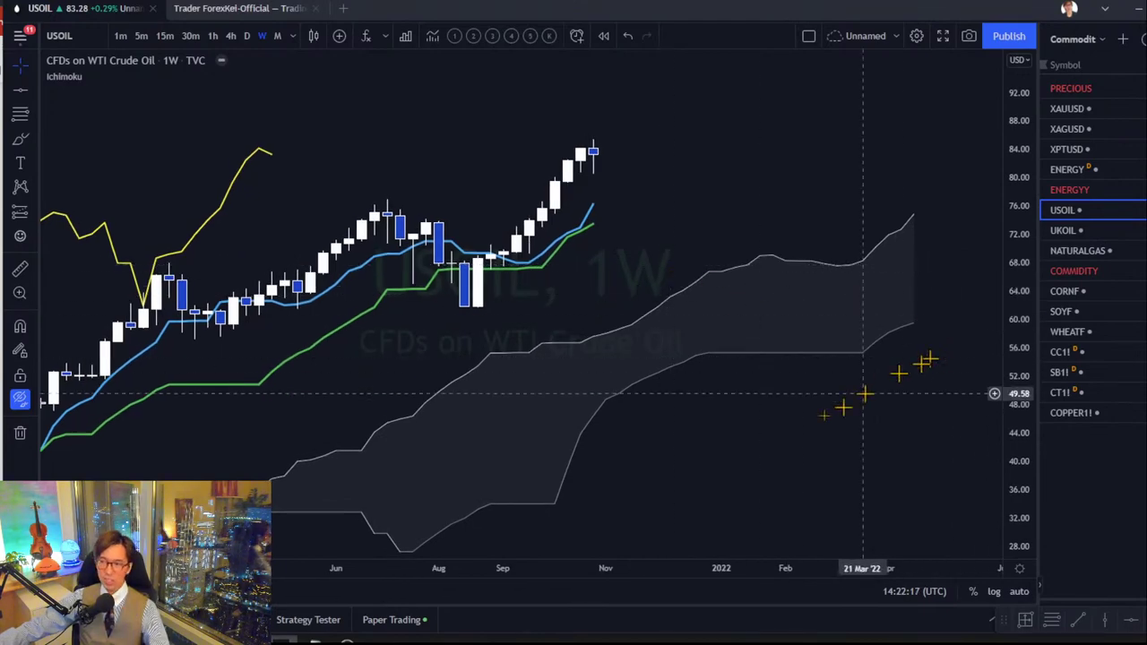
pyautogui.moveTo(394, 562); pyautogui.dragTo(615, 456)
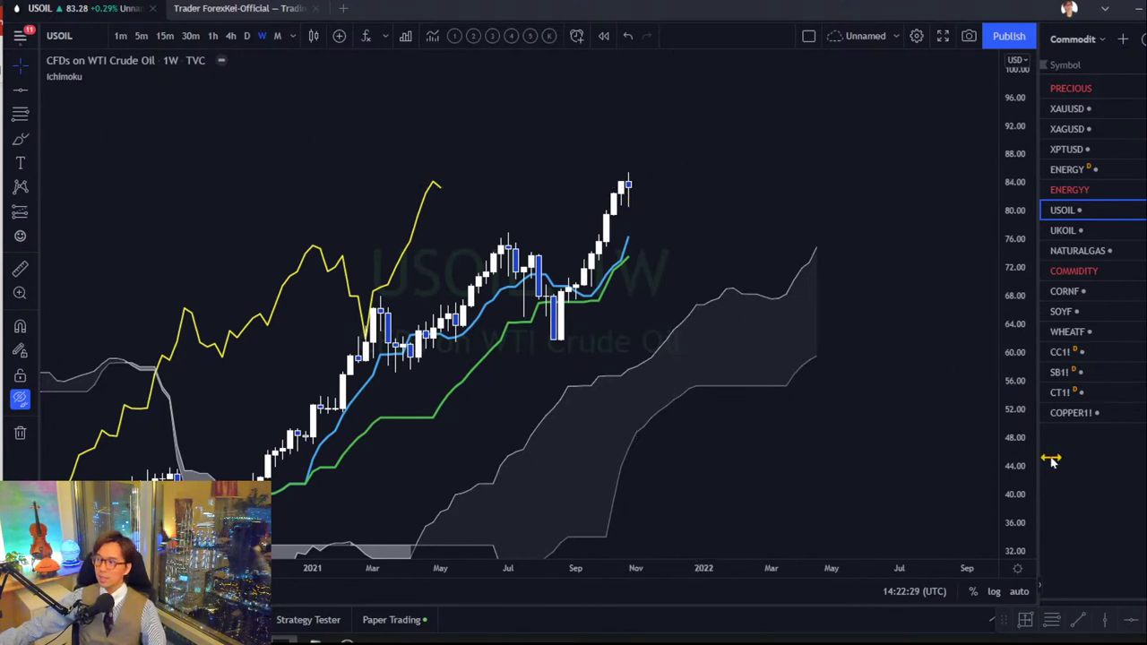
pyautogui.click(644, 172)
pyautogui.click(689, 126)
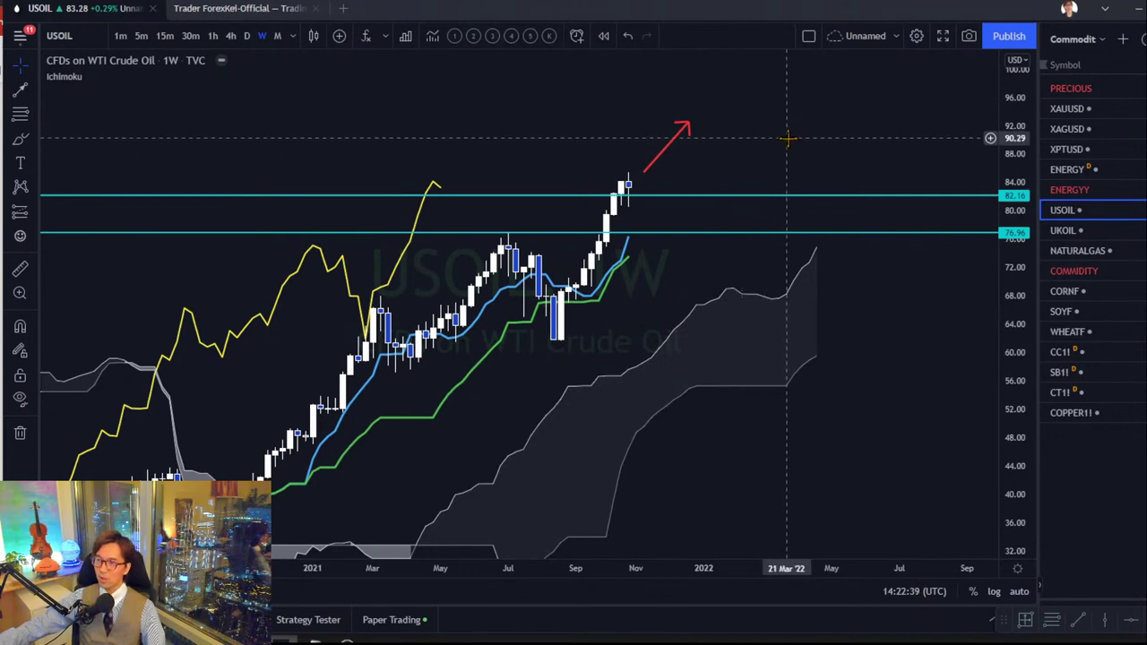
# Switch to the Index watchlist, open NI225, and delete its cyan line near 26909.
pyautogui.click(1088, 40)
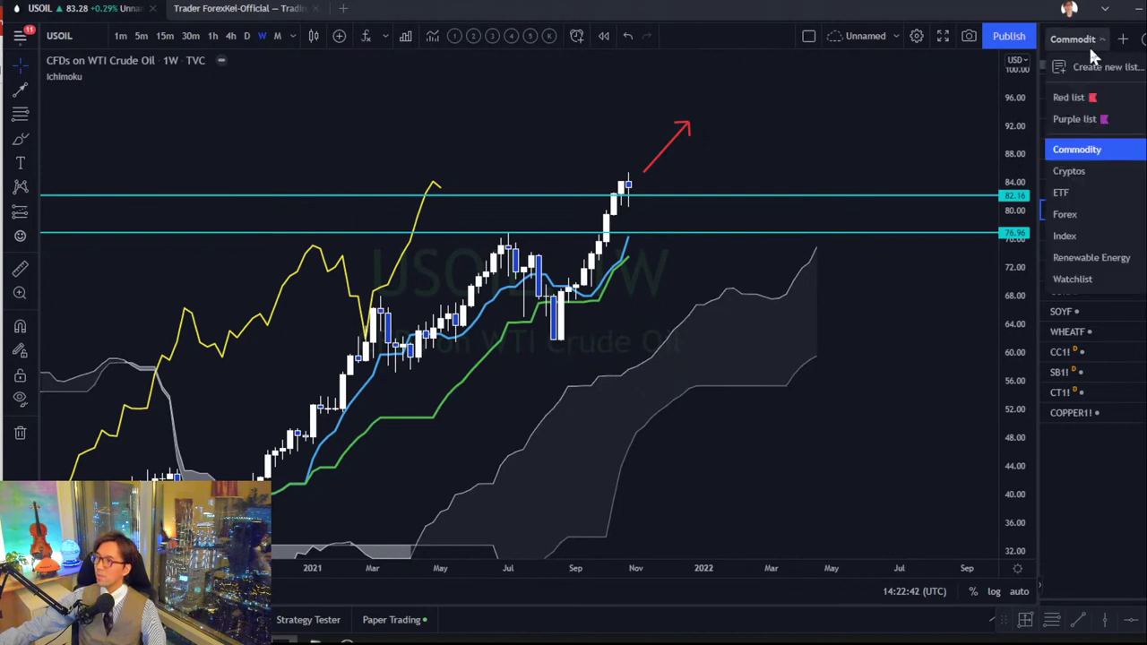
pyautogui.click(1087, 235)
pyautogui.click(1066, 85)
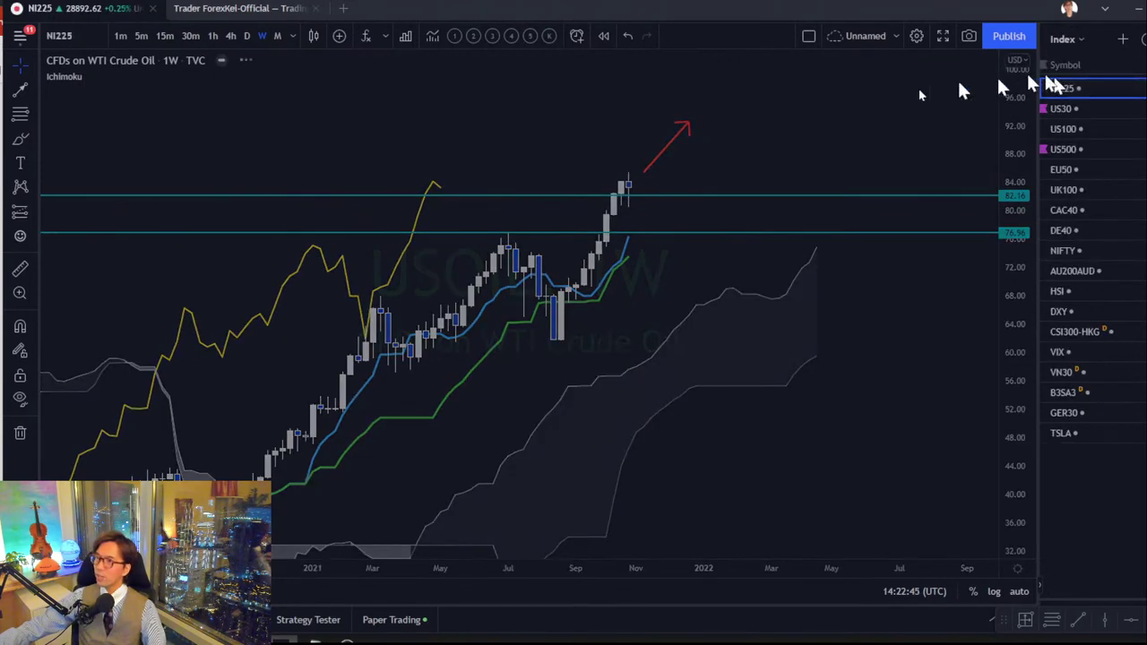
pyautogui.moveTo(759, 174); pyautogui.dragTo(730, 197)
pyautogui.click(735, 273)
pyautogui.press('Delete')
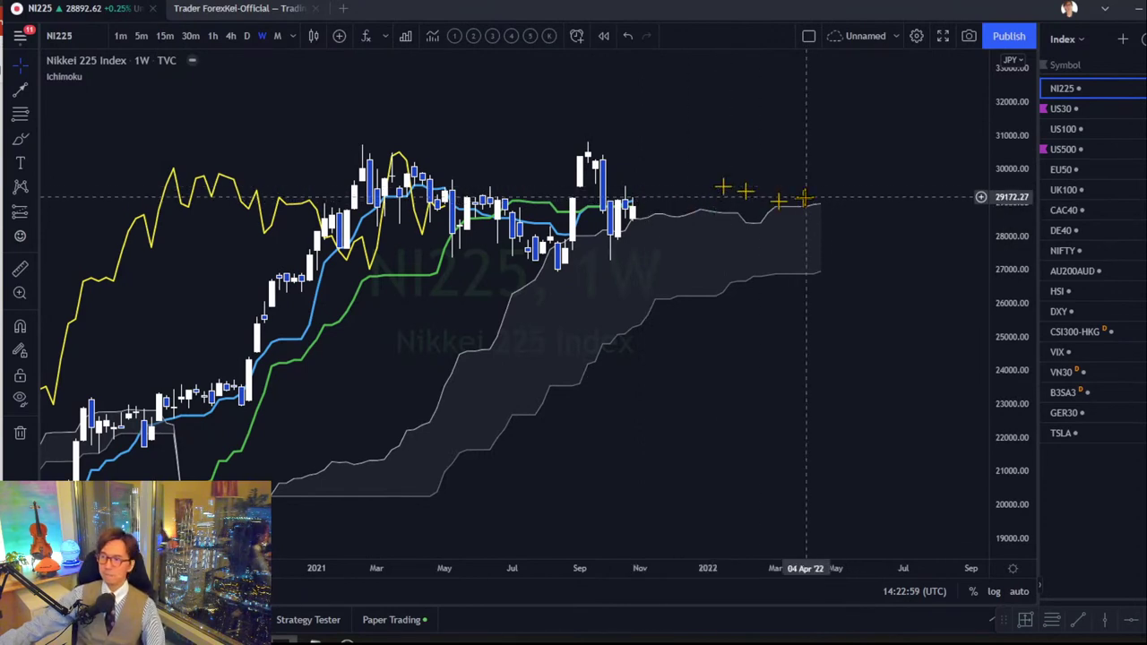
# Move to US30 and anchor the red arrow's start on the latest candle.
pyautogui.press('Down')
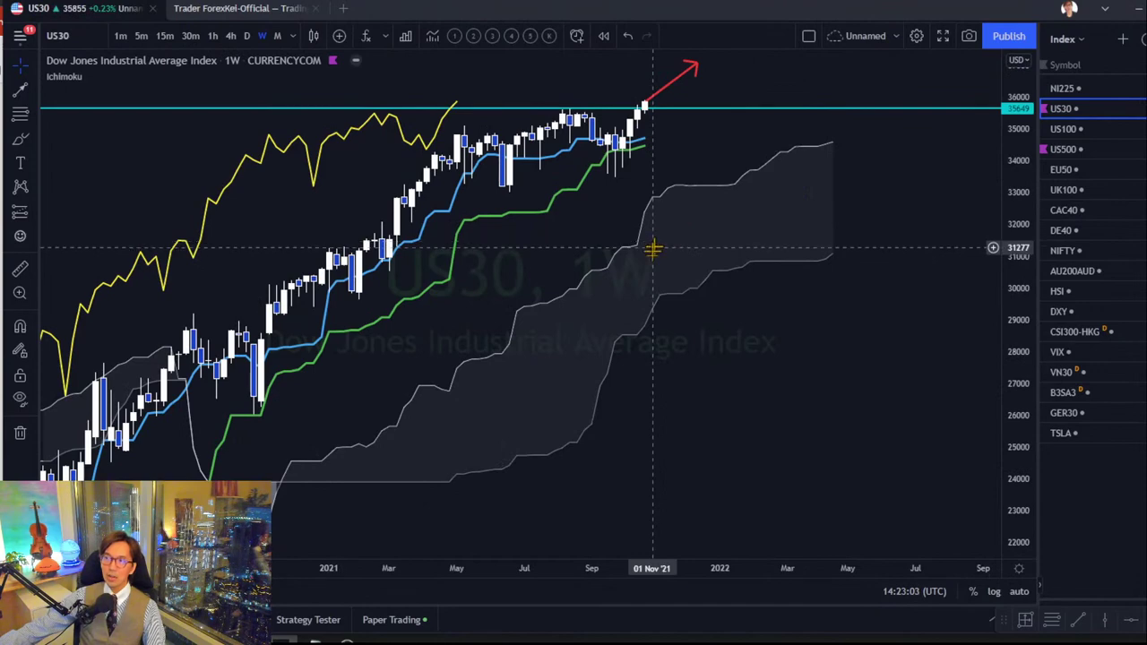
pyautogui.moveTo(655, 249); pyautogui.dragTo(615, 351)
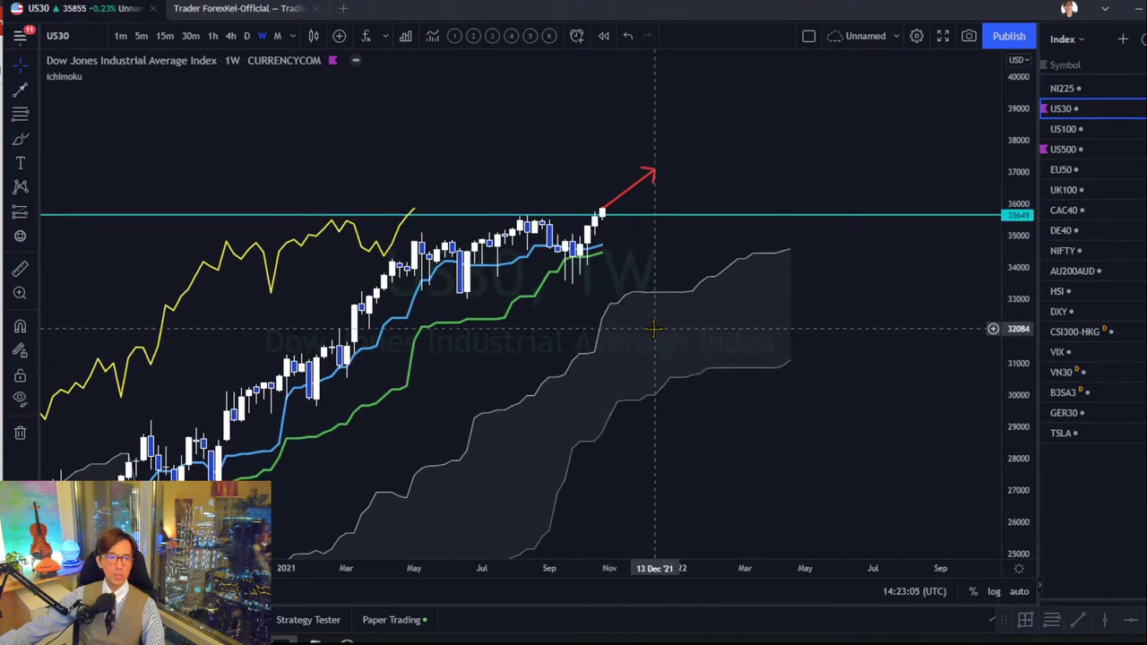
pyautogui.click(610, 202)
pyautogui.moveTo(602, 203); pyautogui.dragTo(617, 207)
pyautogui.click(678, 259)
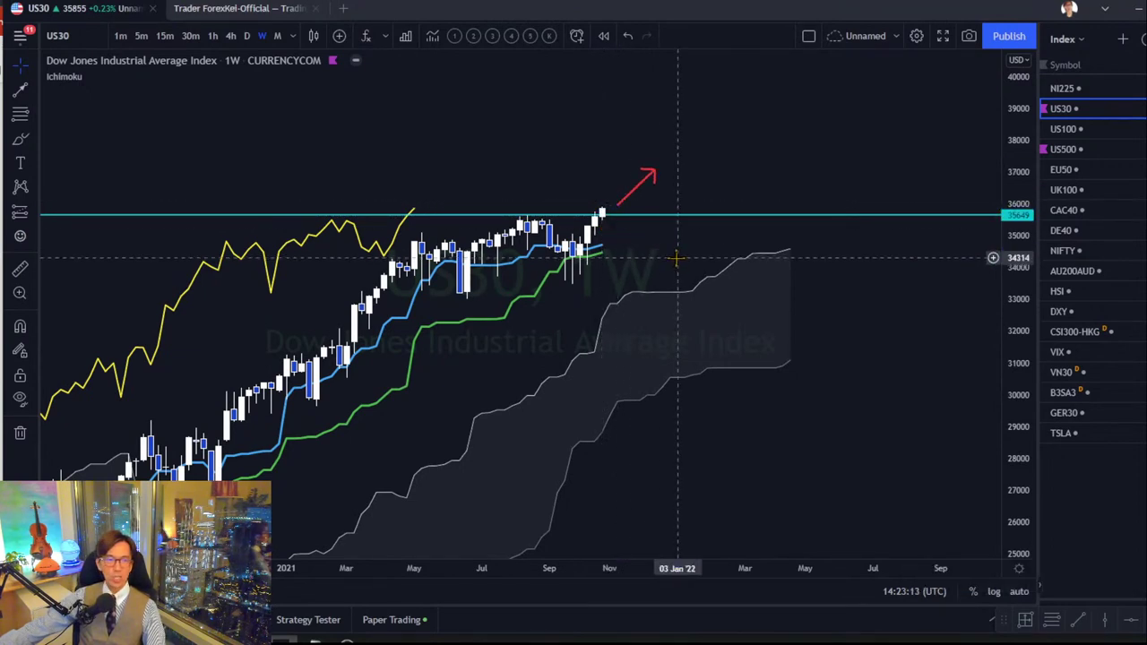
pyautogui.moveTo(670, 275); pyautogui.dragTo(661, 294)
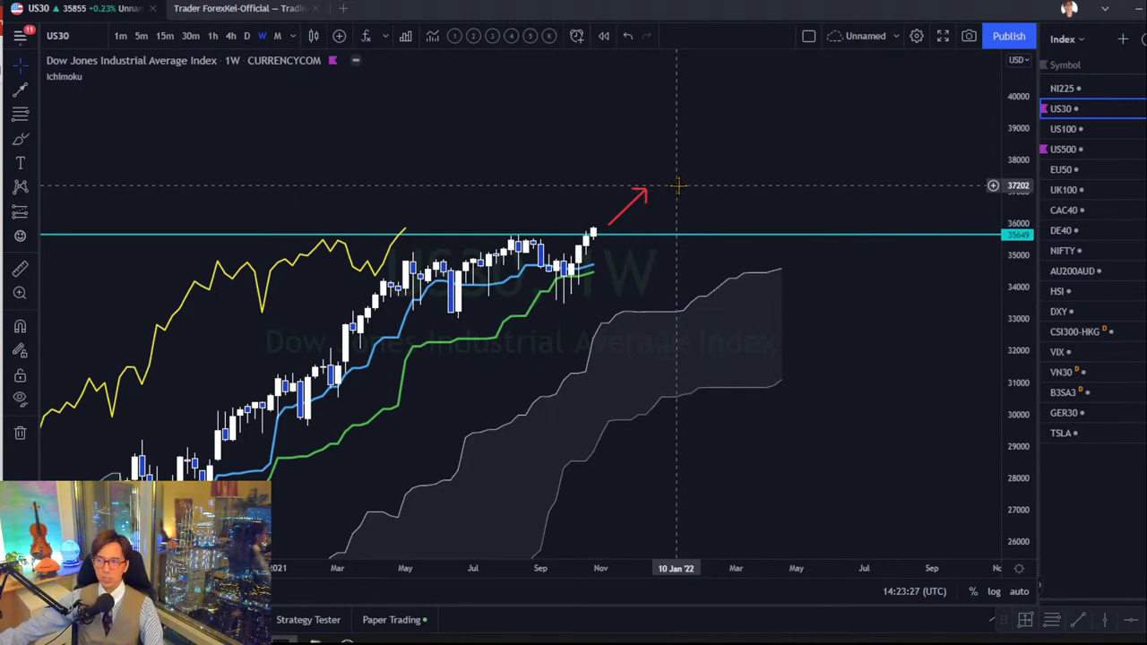
# Open US100, add a cyan horizontal line at about 15714.6, and flag the symbol red.
pyautogui.click(1066, 128)
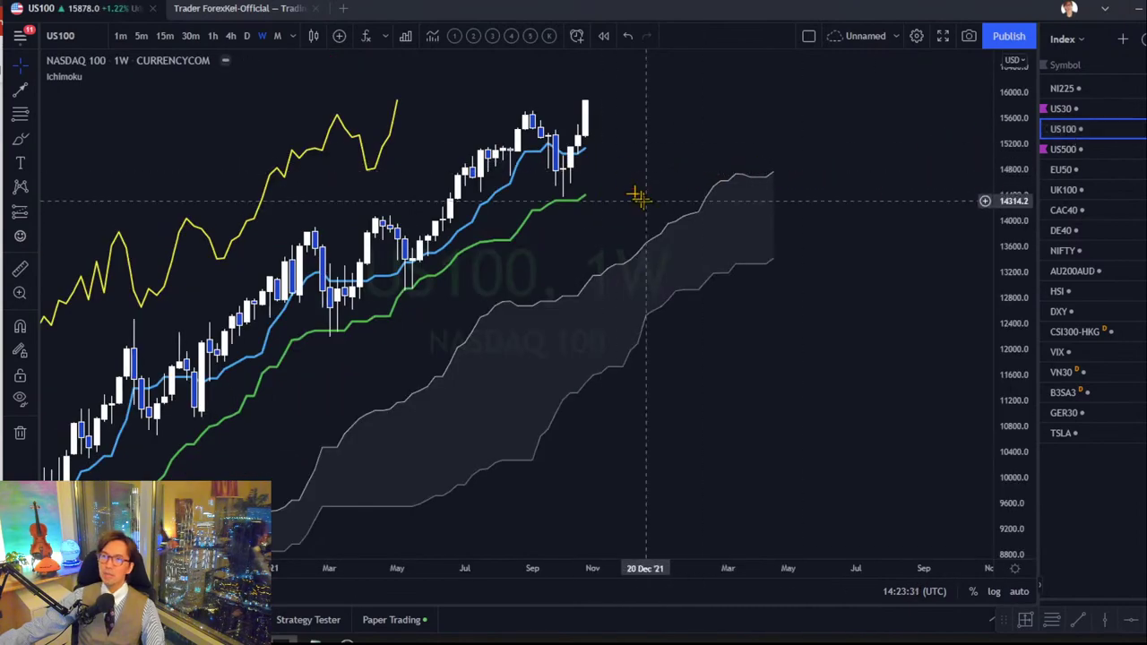
pyautogui.moveTo(642, 207); pyautogui.dragTo(663, 258)
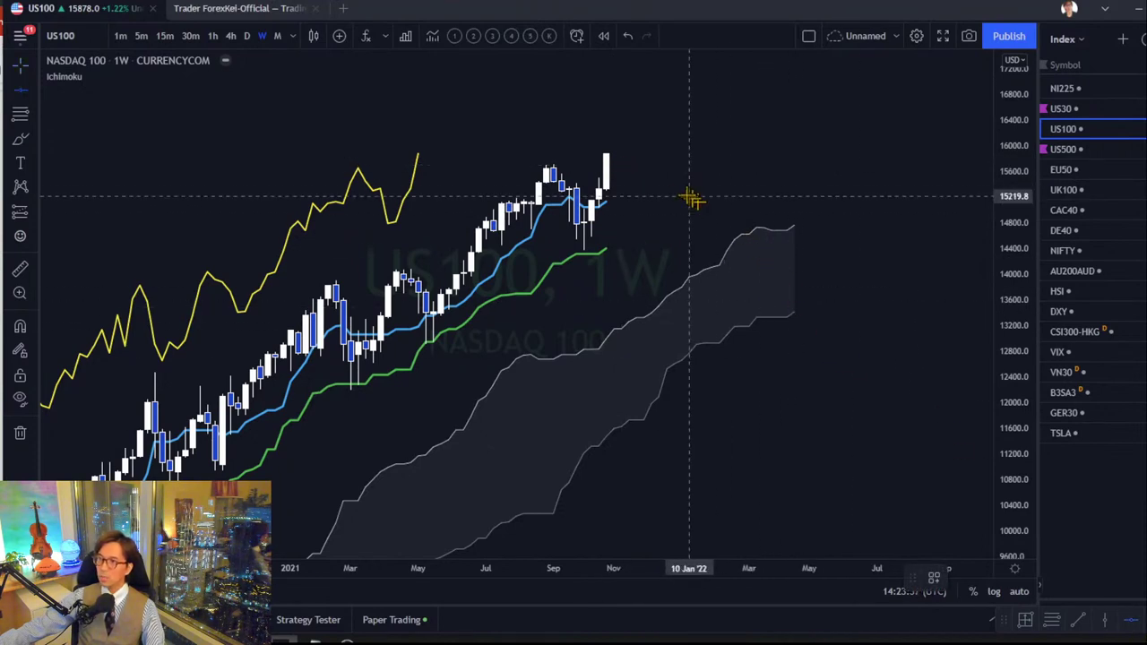
pyautogui.click(664, 165)
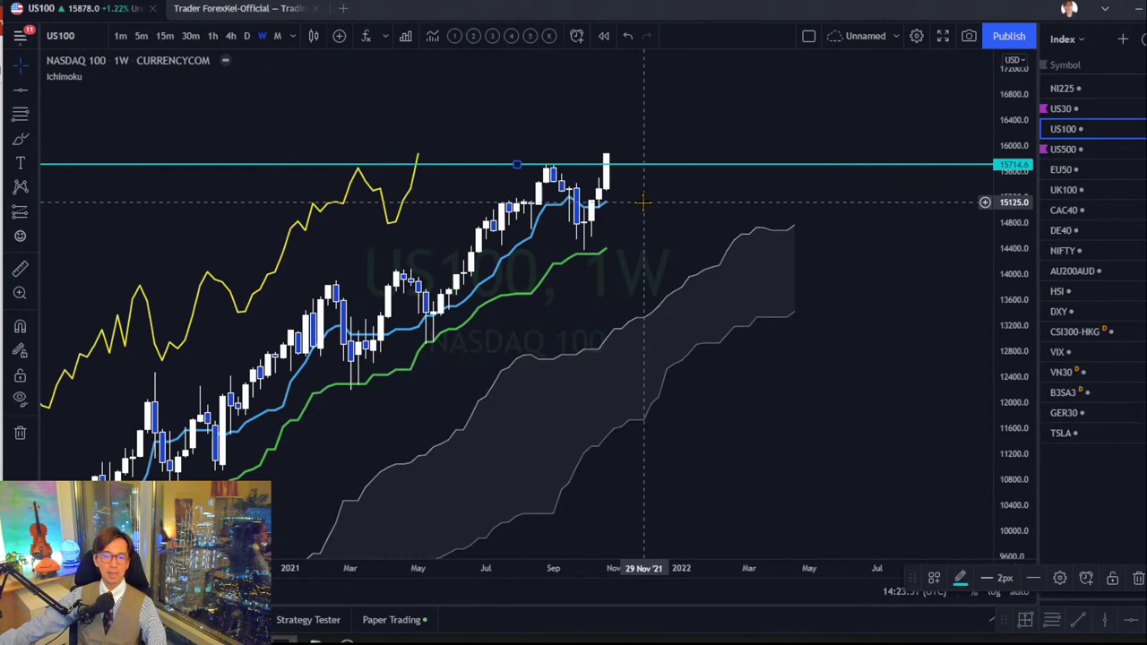
pyautogui.click(758, 255)
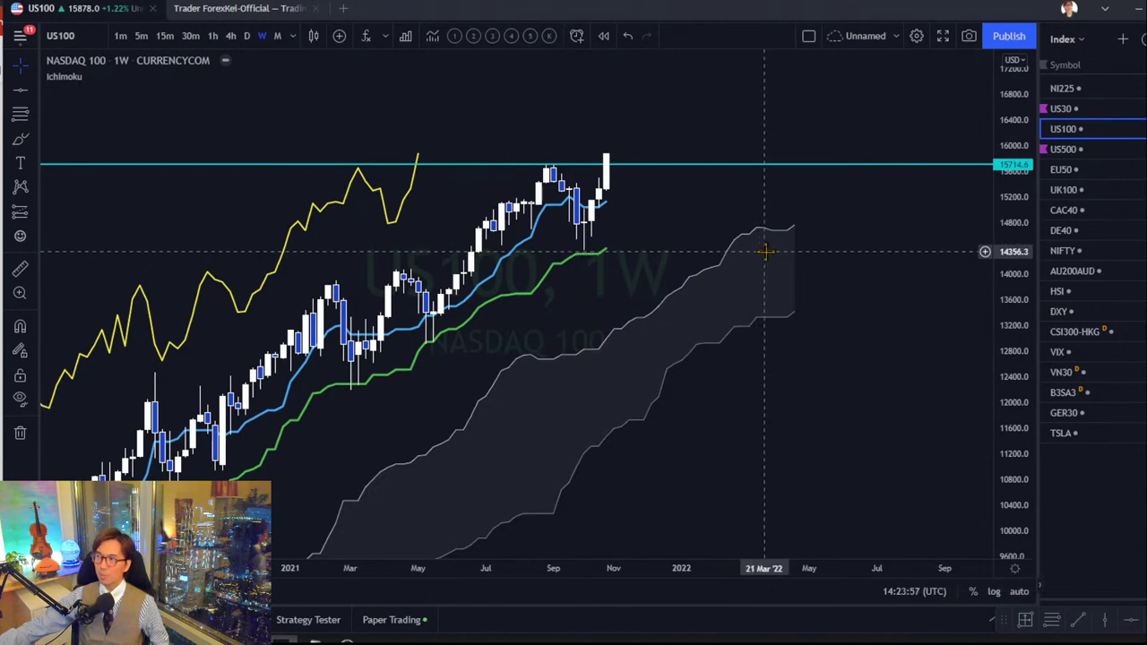
pyautogui.click(1044, 129)
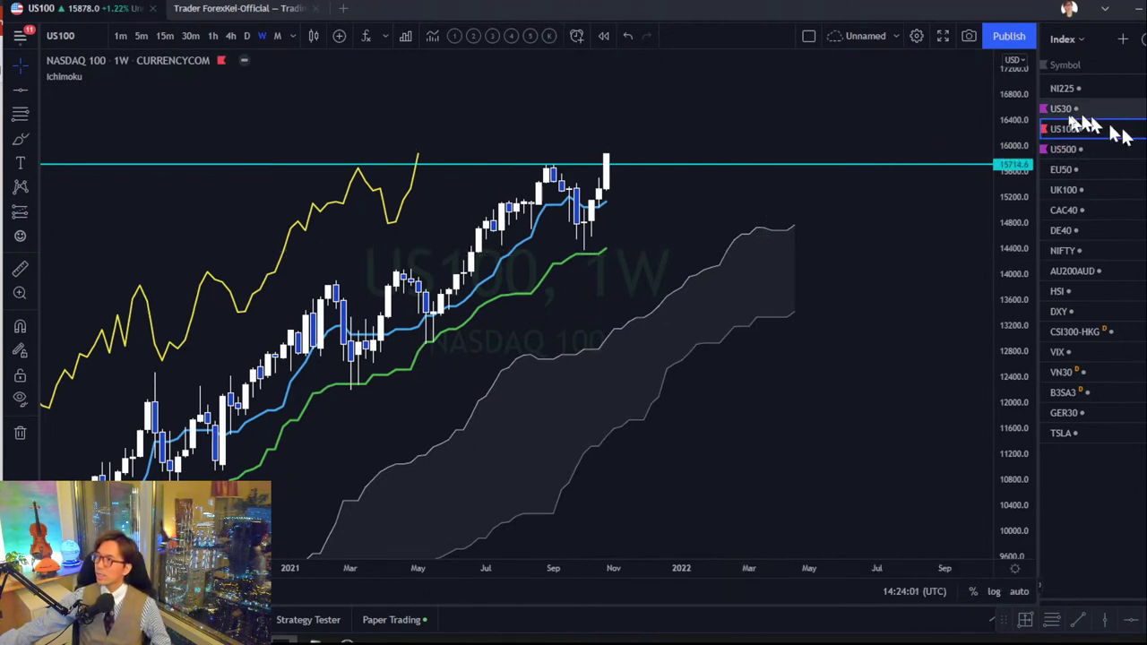
pyautogui.click(1047, 131)
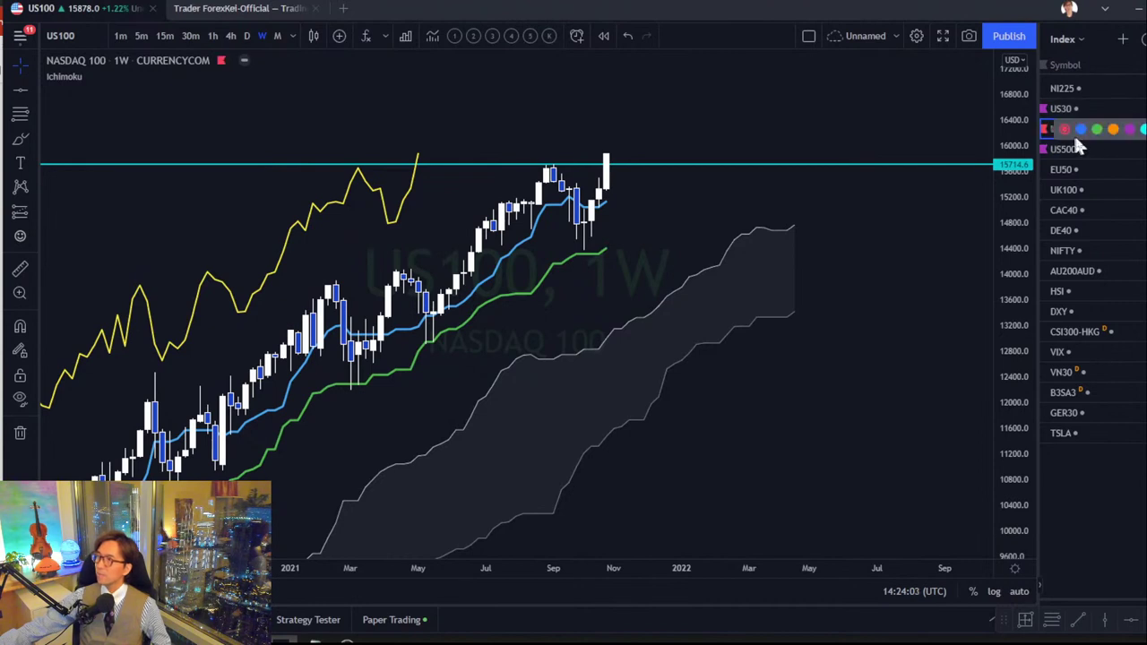
# Review the US500, US100, NI225 and US30 charts, then move on to EU50.
pyautogui.click(1101, 148)
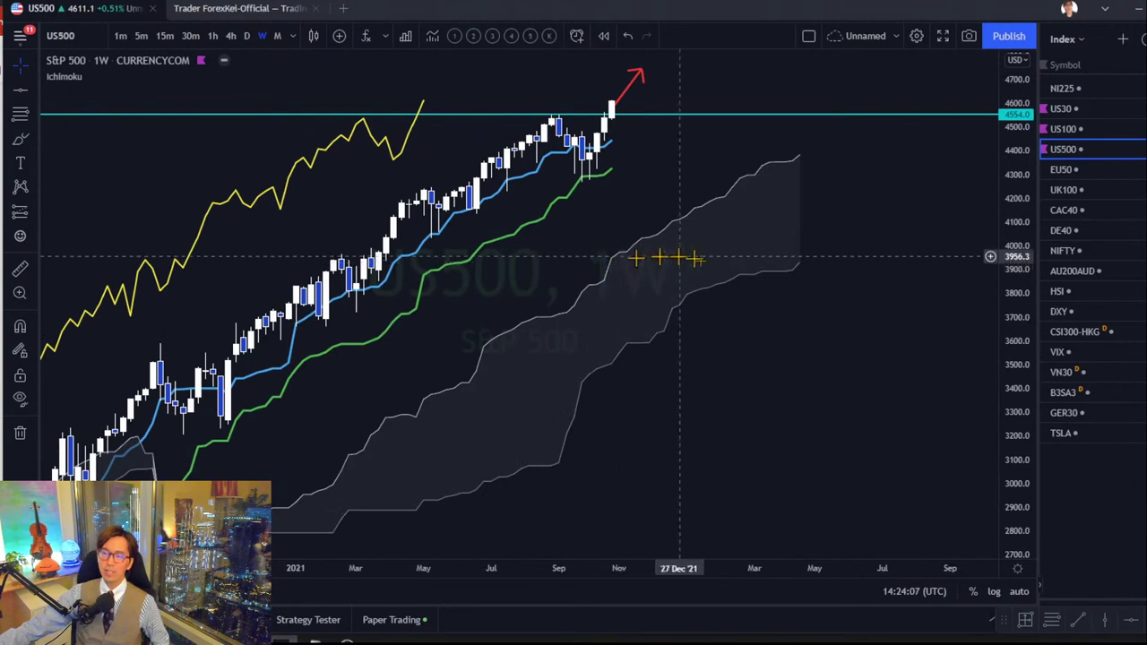
pyautogui.hscroll(2, 758, 249)
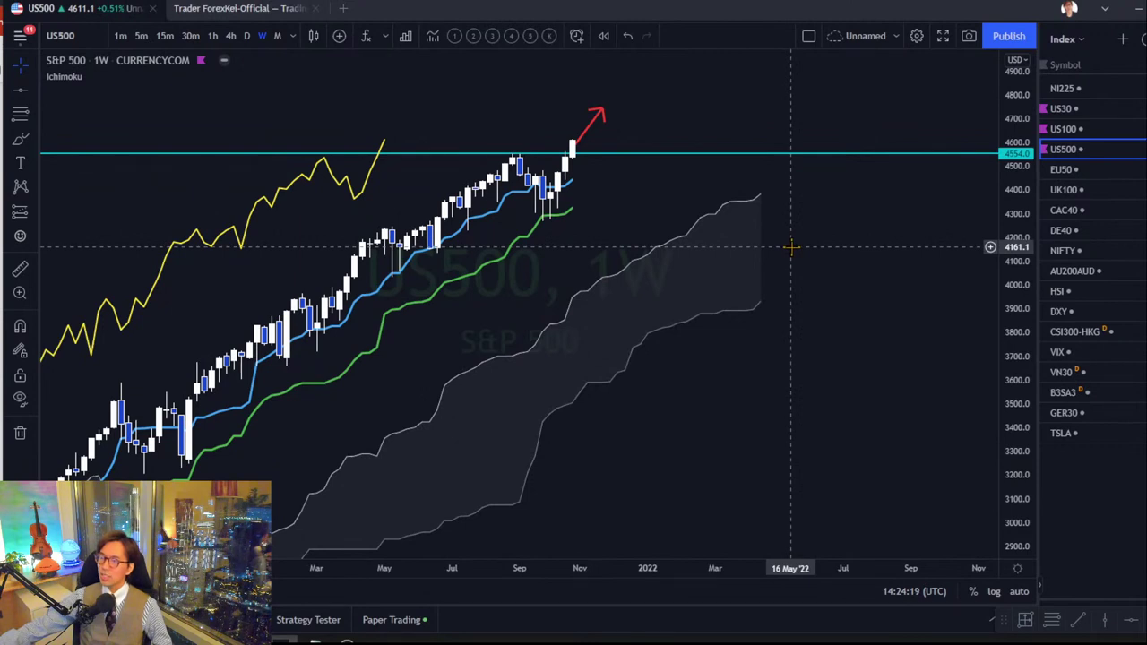
pyautogui.click(1060, 128)
pyautogui.click(1065, 89)
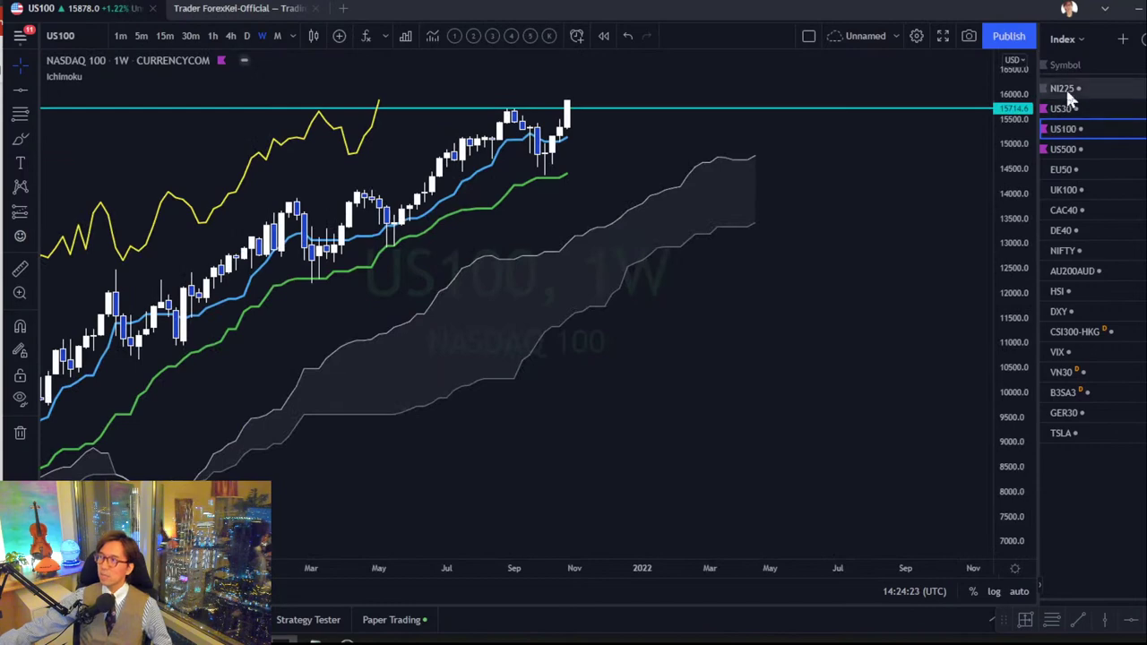
pyautogui.click(1069, 107)
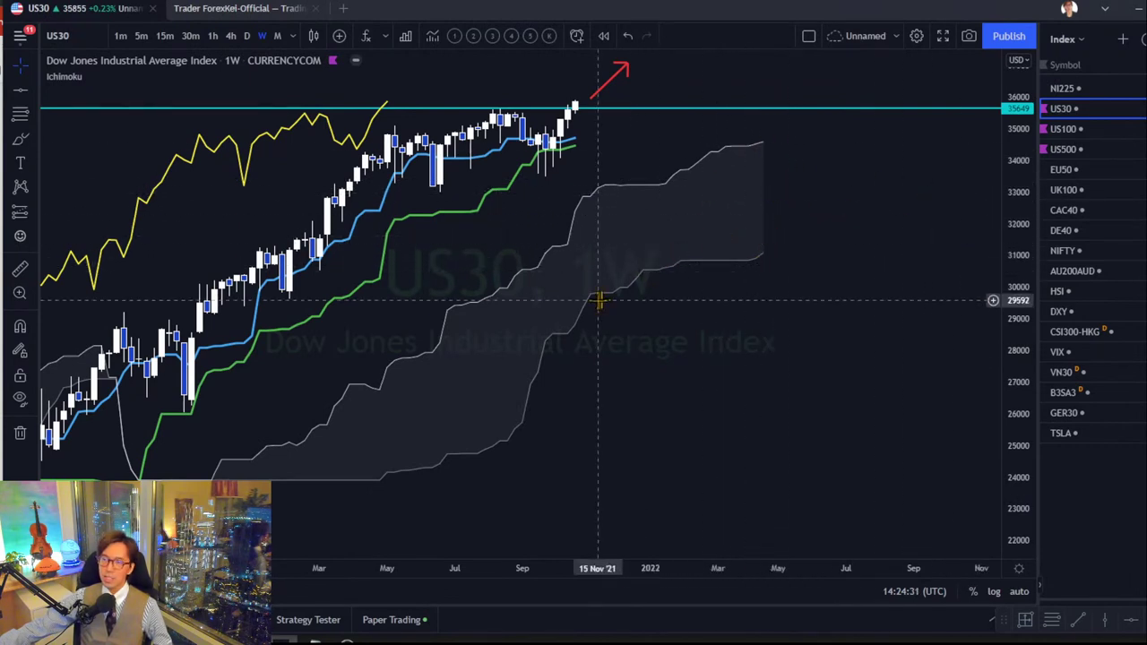
pyautogui.click(1107, 135)
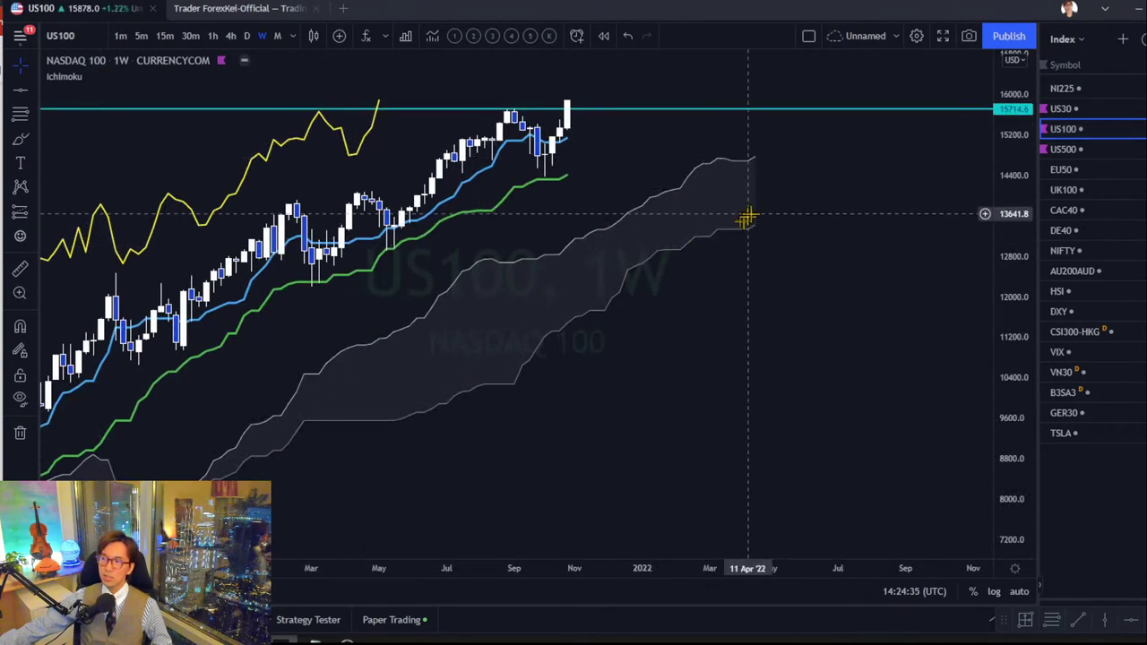
pyautogui.click(1078, 153)
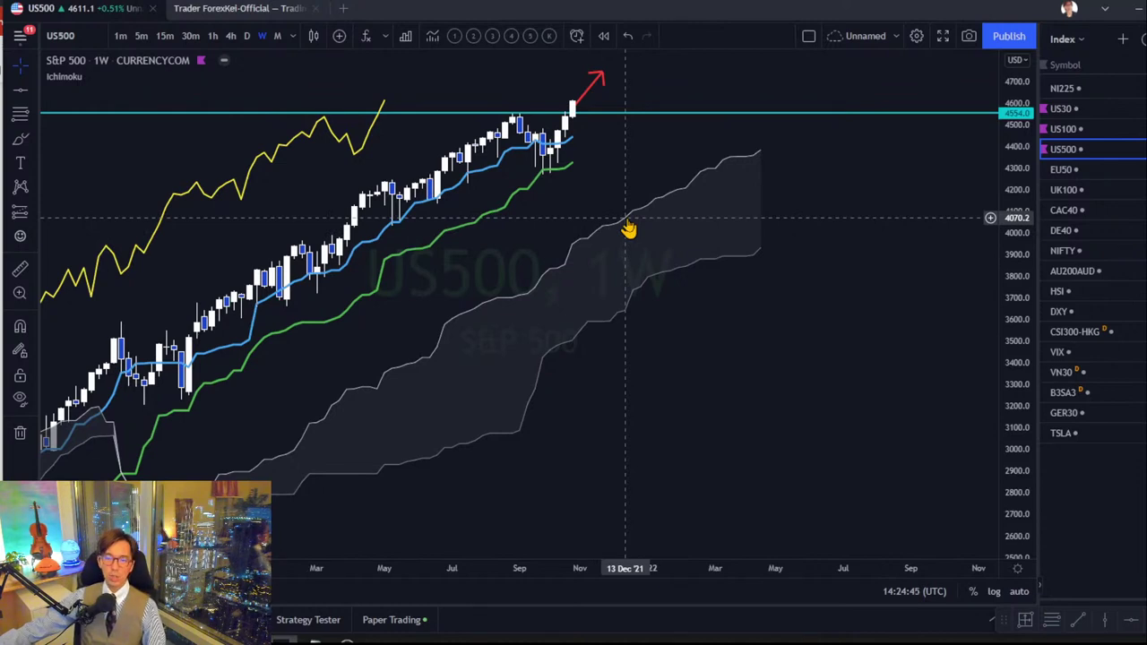
pyautogui.moveTo(697, 208); pyautogui.dragTo(718, 234)
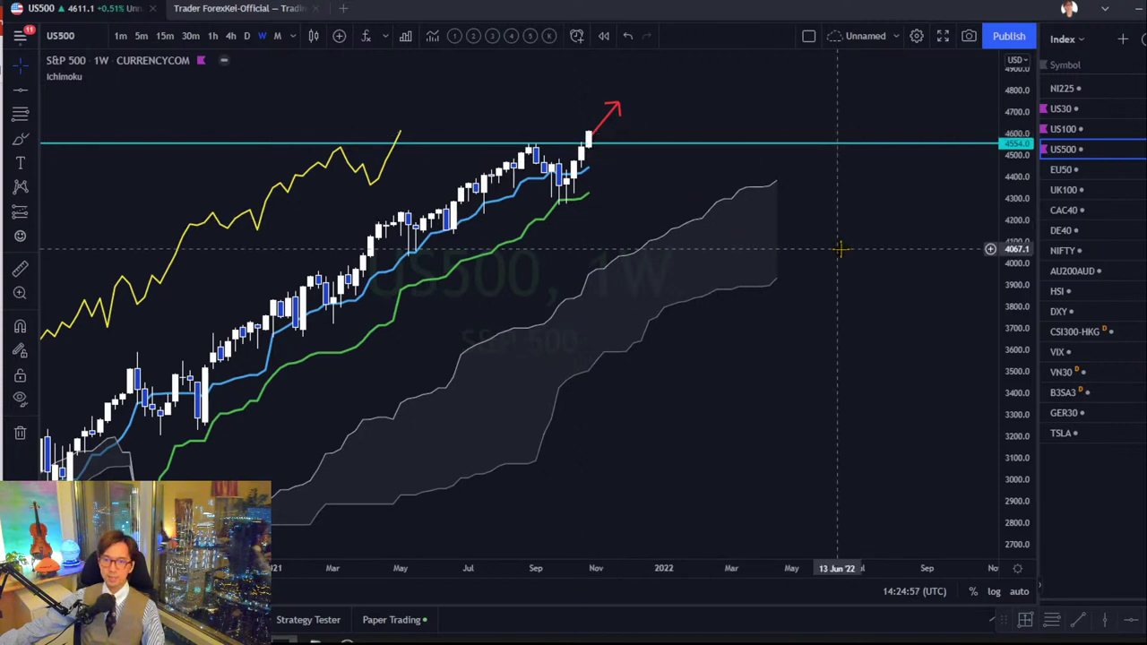
pyautogui.press('space')
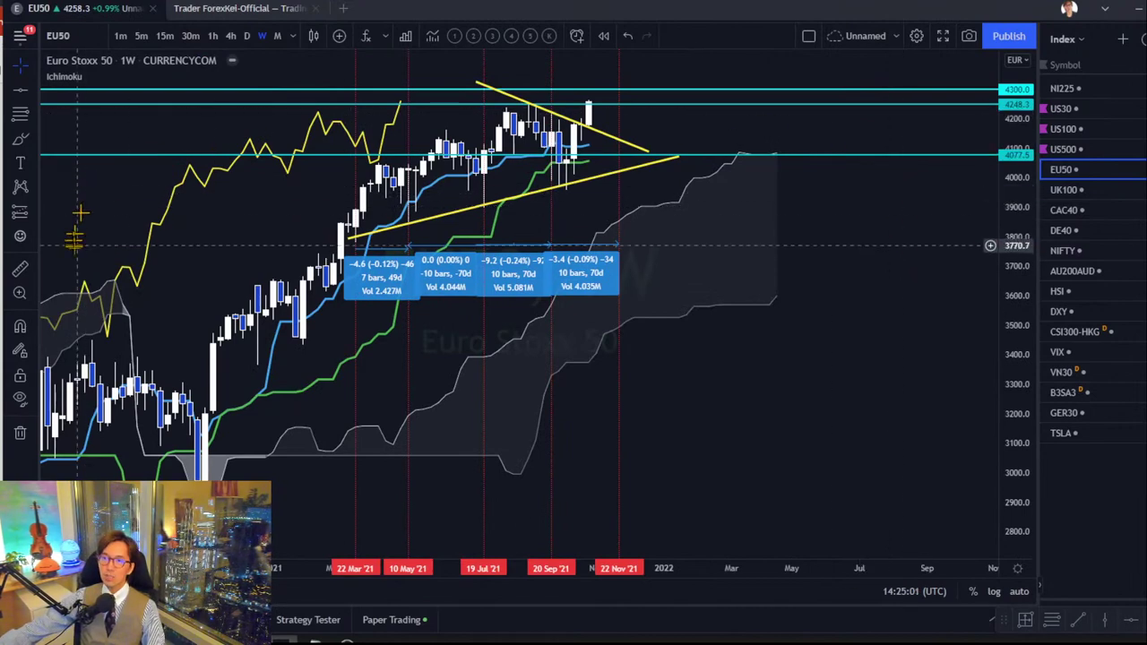
# Hide all drawings on the EU50 chart, pan it, and flag EU50 purple.
pyautogui.click(19, 400)
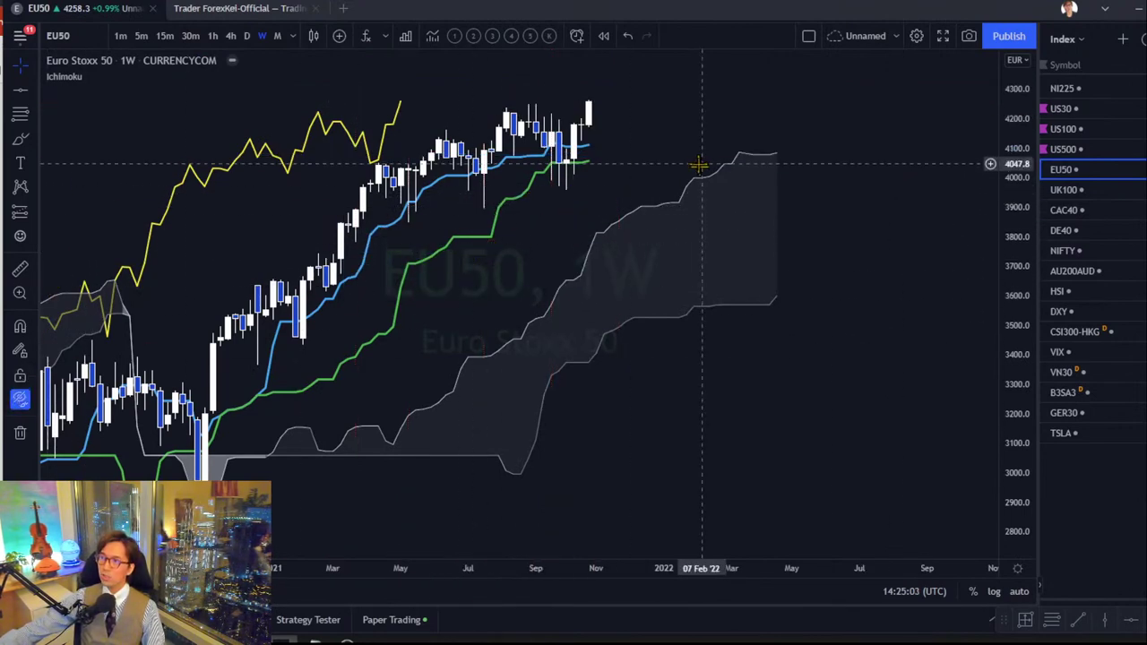
pyautogui.moveTo(694, 164); pyautogui.dragTo(700, 218)
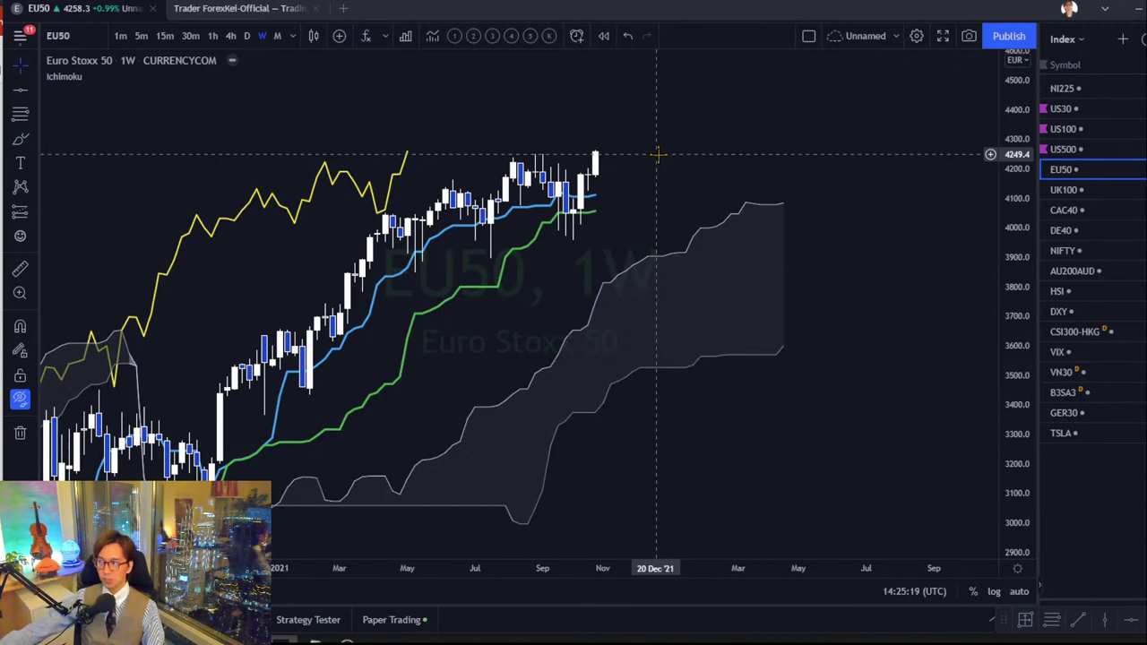
pyautogui.click(1045, 170)
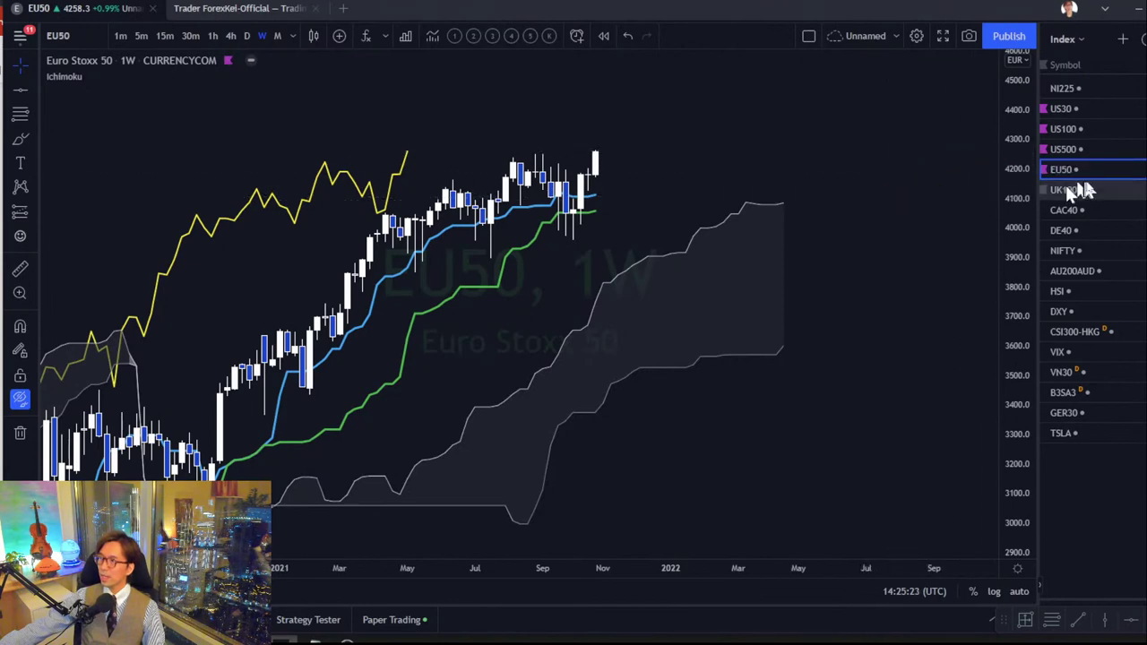
# On UK100, show drawings, anchor the red arrow at the latest candles, flag it purple, then open CAC40.
pyautogui.click(1099, 189)
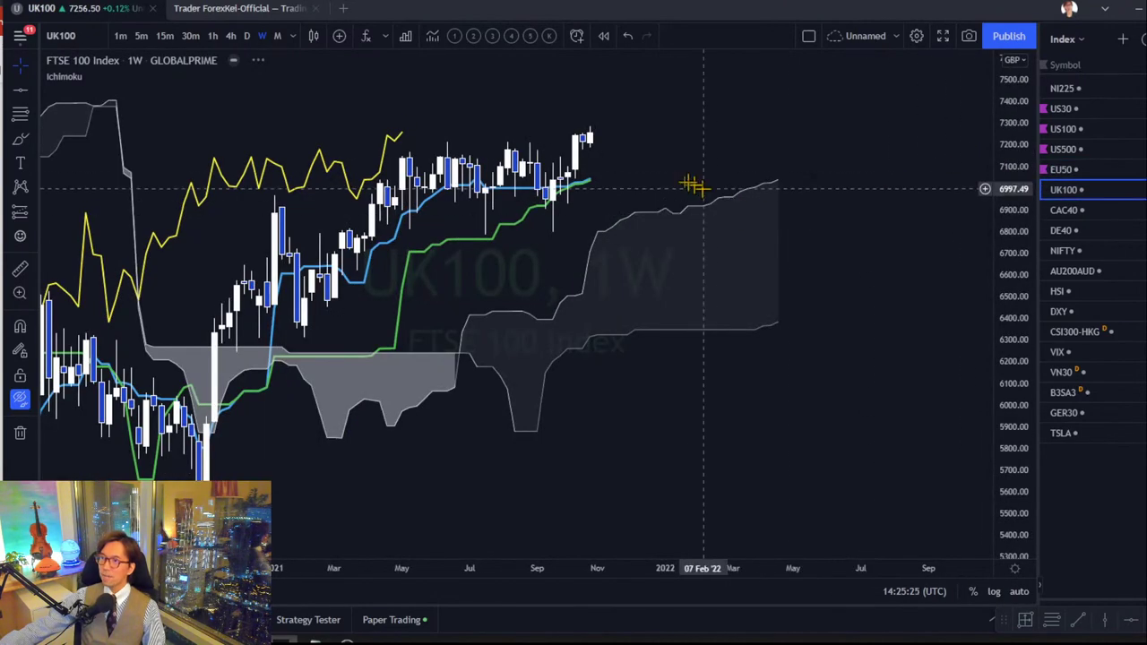
pyautogui.moveTo(652, 166); pyautogui.dragTo(640, 186)
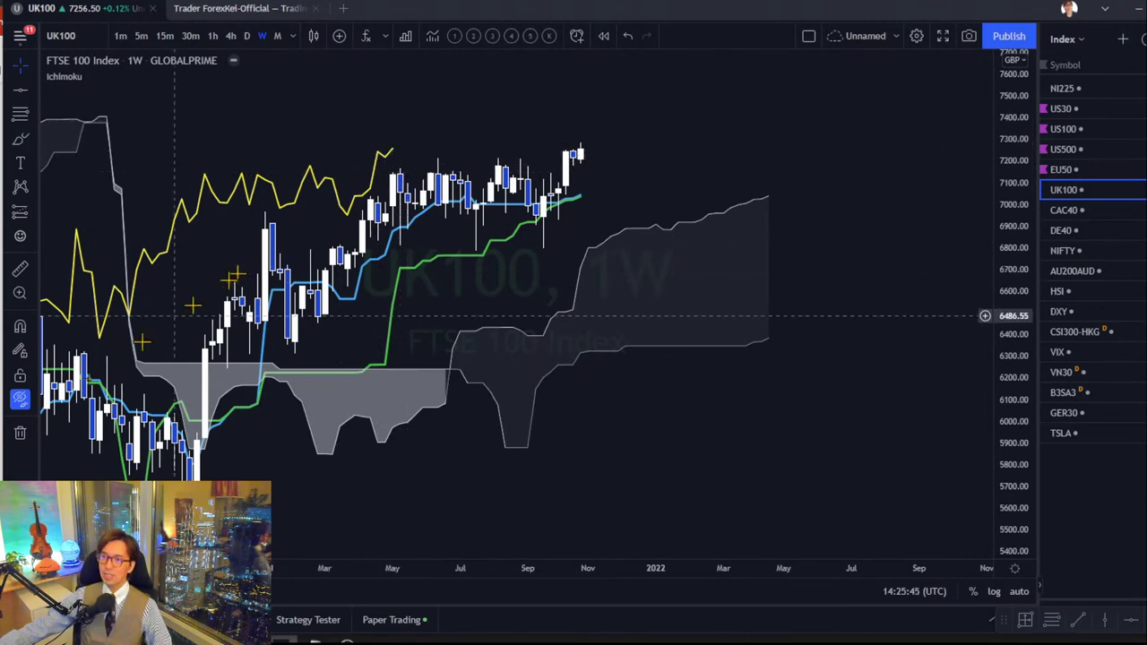
pyautogui.click(20, 399)
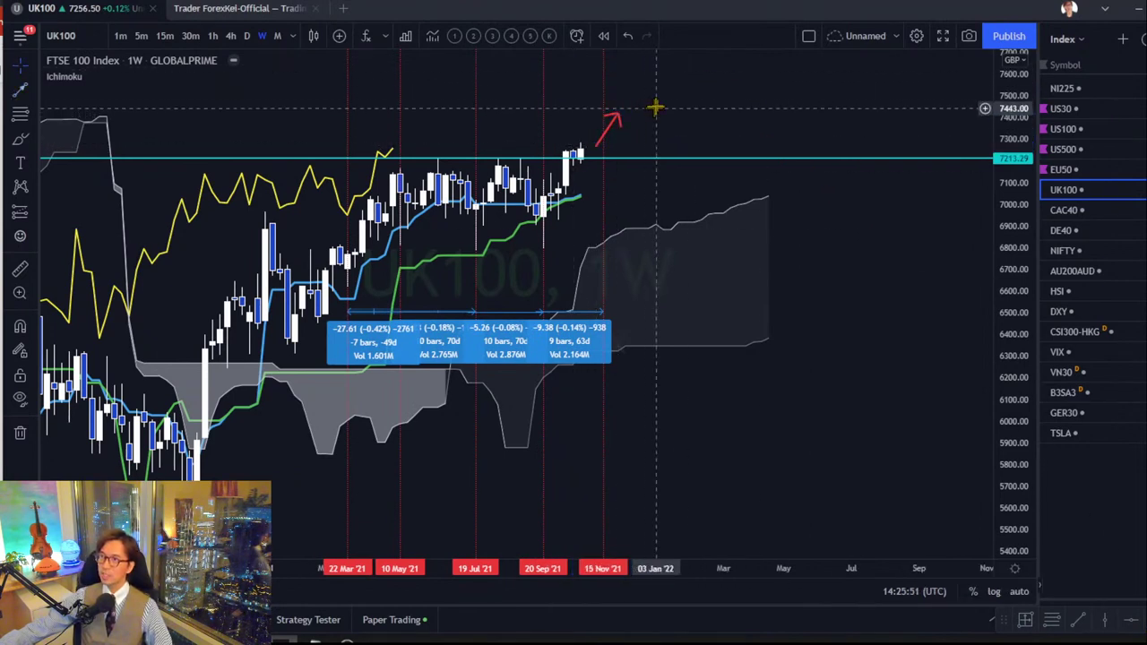
pyautogui.moveTo(597, 149); pyautogui.dragTo(584, 149)
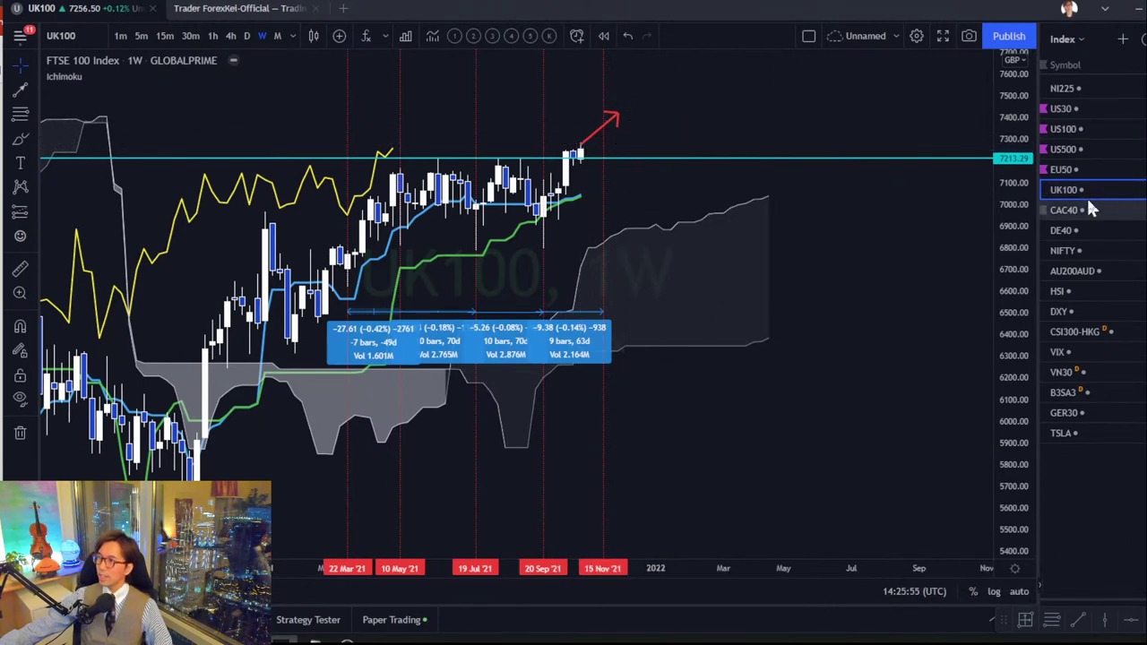
pyautogui.click(1045, 188)
pyautogui.click(1064, 211)
pyautogui.moveTo(691, 204); pyautogui.dragTo(615, 298)
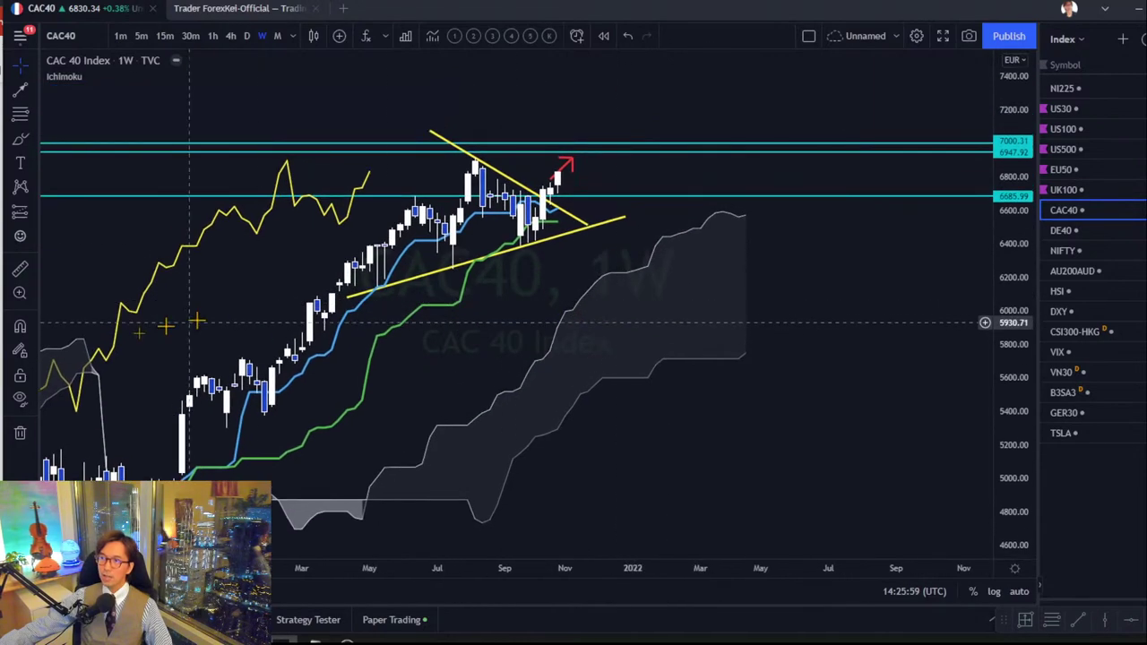
# With drawings hidden, sketch a red arrow up from the latest CAC 40 candles, then show drawings again.
pyautogui.click(19, 399)
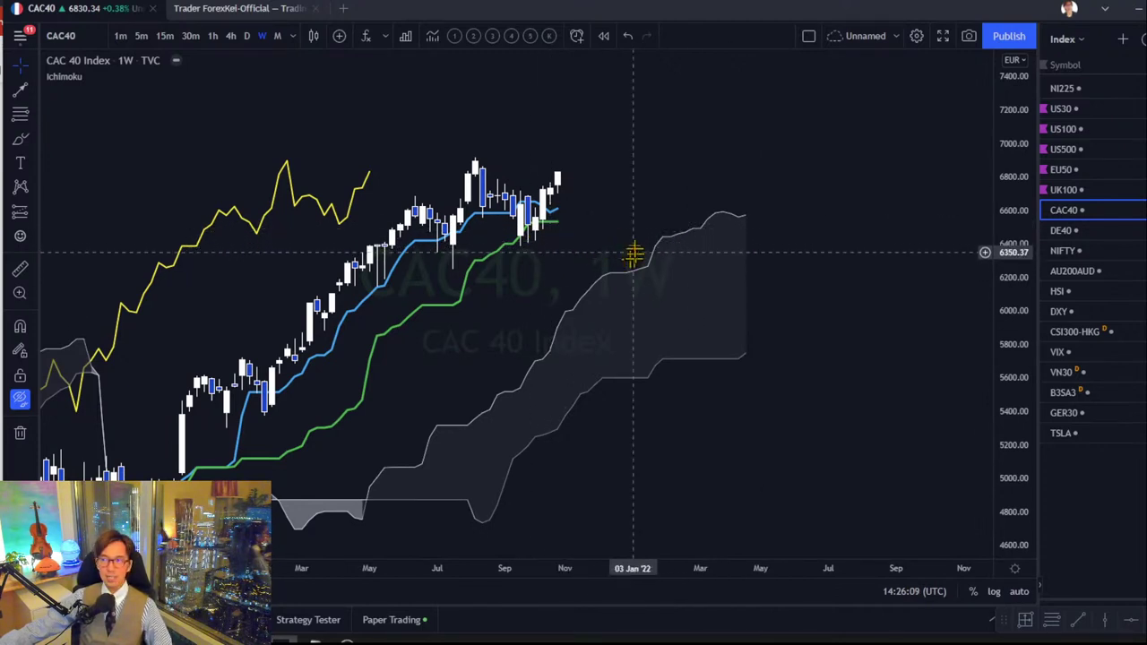
pyautogui.click(581, 210)
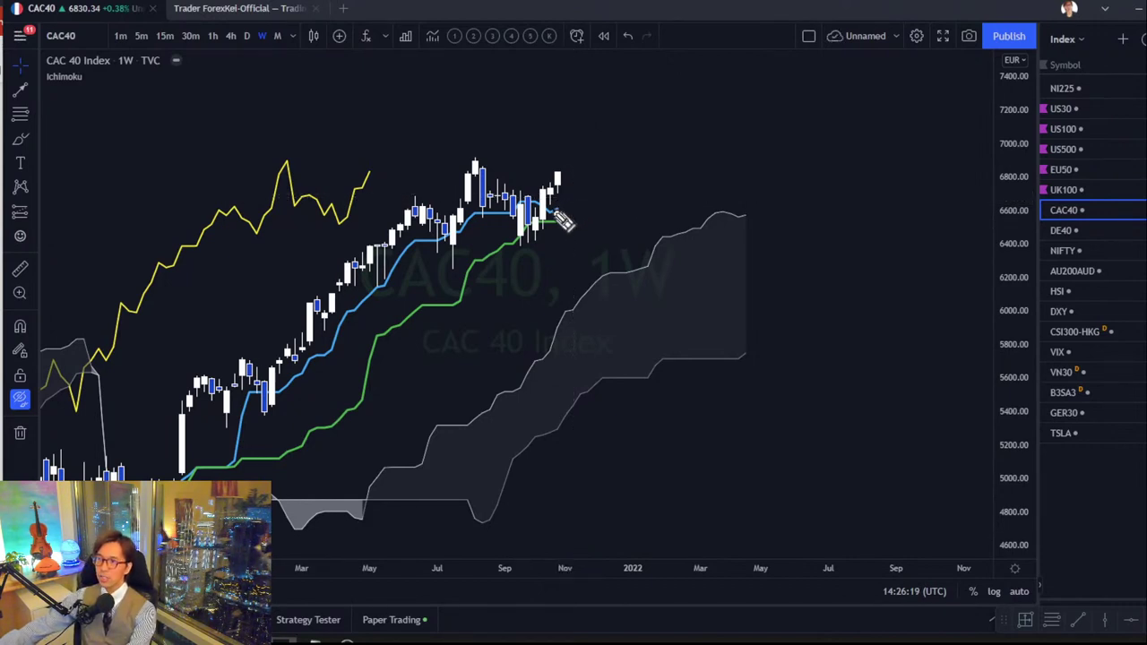
pyautogui.moveTo(563, 221)
pyautogui.mouseDown()
pyautogui.moveTo(627, 146)
pyautogui.moveTo(576, 187)
pyautogui.moveTo(611, 152)
pyautogui.mouseUp()
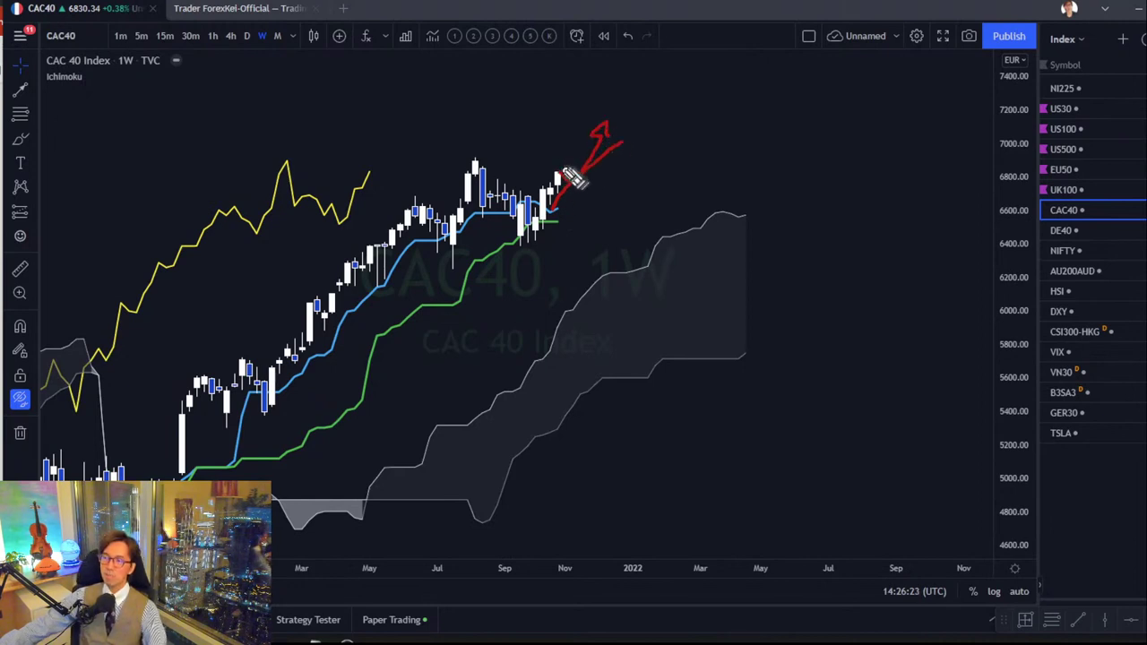
pyautogui.moveTo(570, 175)
pyautogui.mouseDown()
pyautogui.moveTo(583, 134)
pyautogui.moveTo(592, 153)
pyautogui.mouseUp()
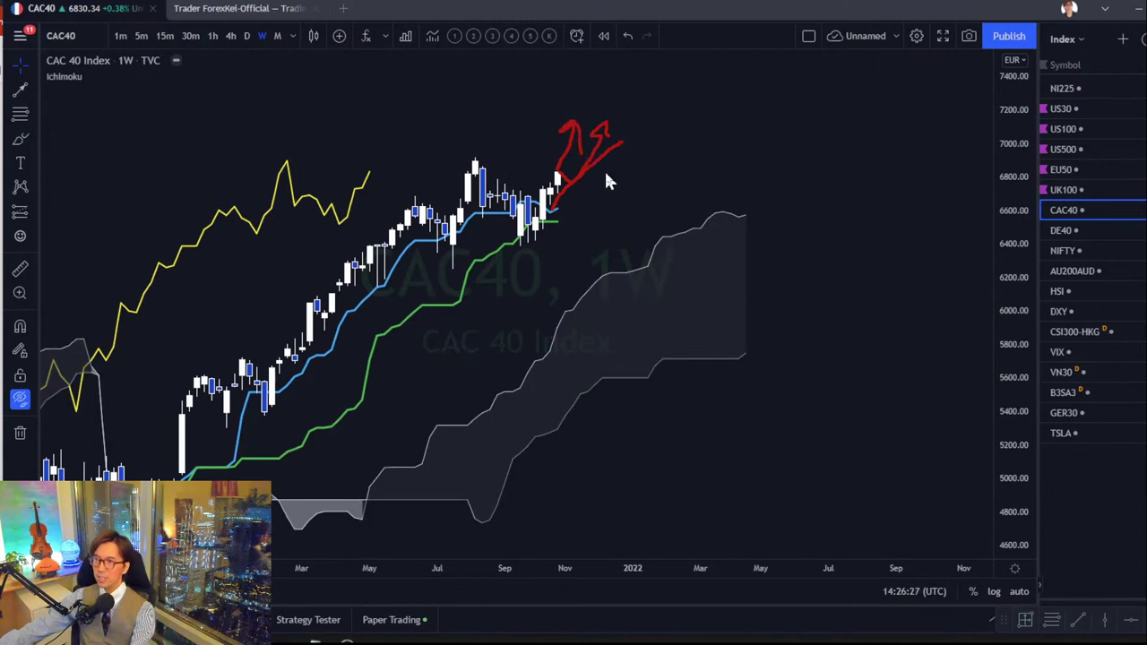
pyautogui.click(20, 399)
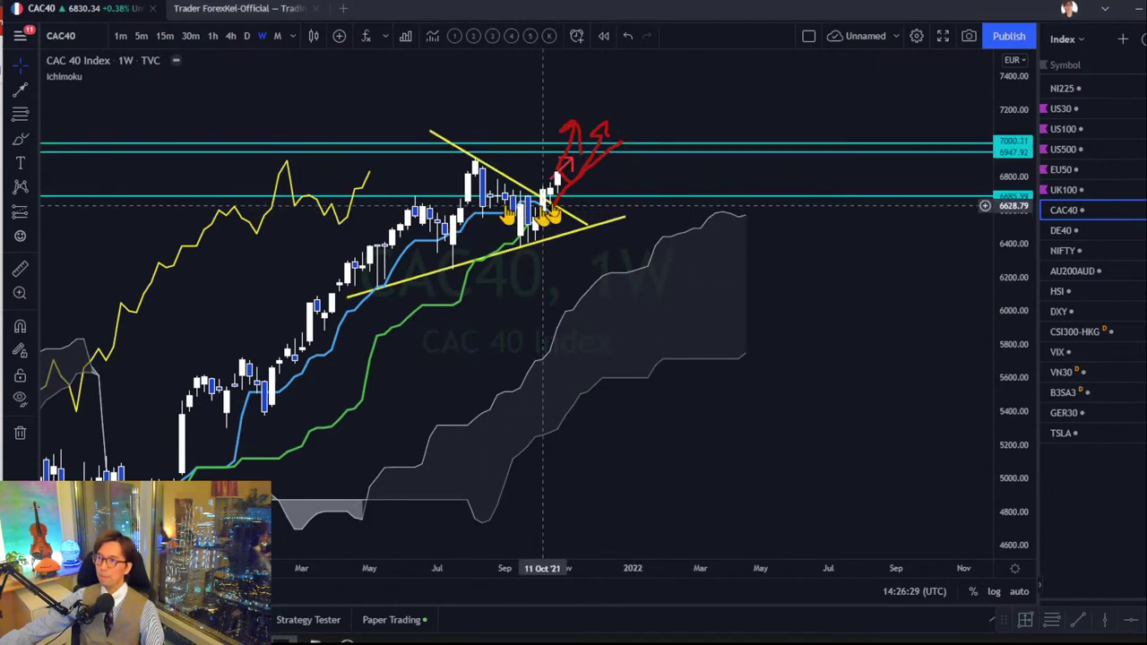
# Delete both yellow trendlines and the red zigzag scribble, then move to the DE40 weekly chart.
pyautogui.click(511, 158)
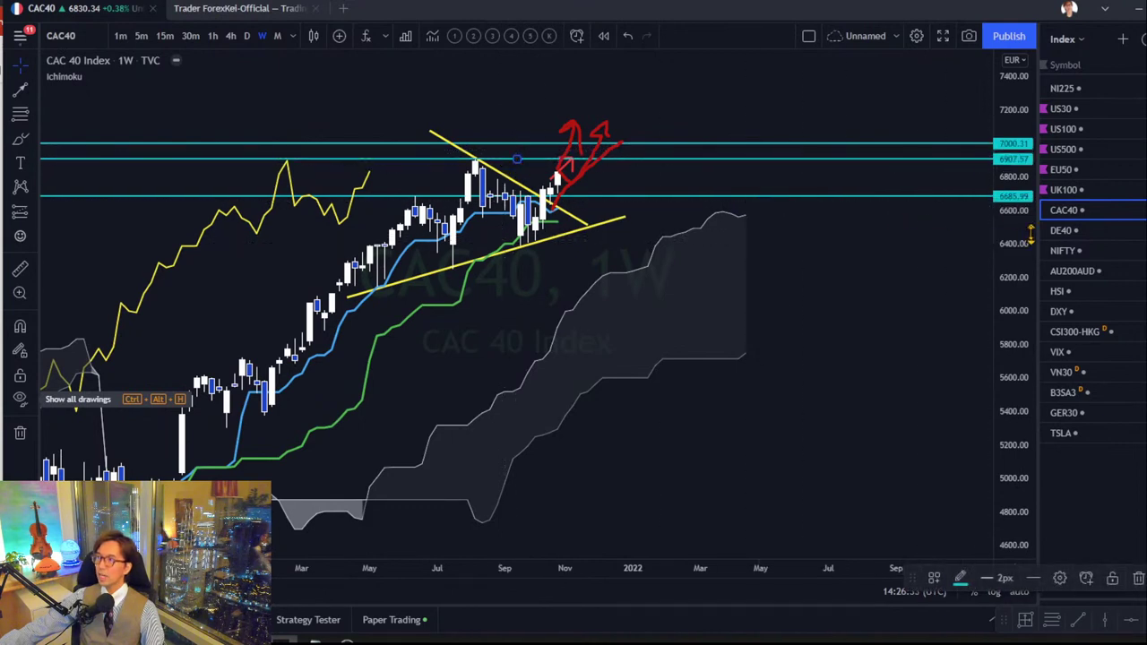
pyautogui.click(585, 143)
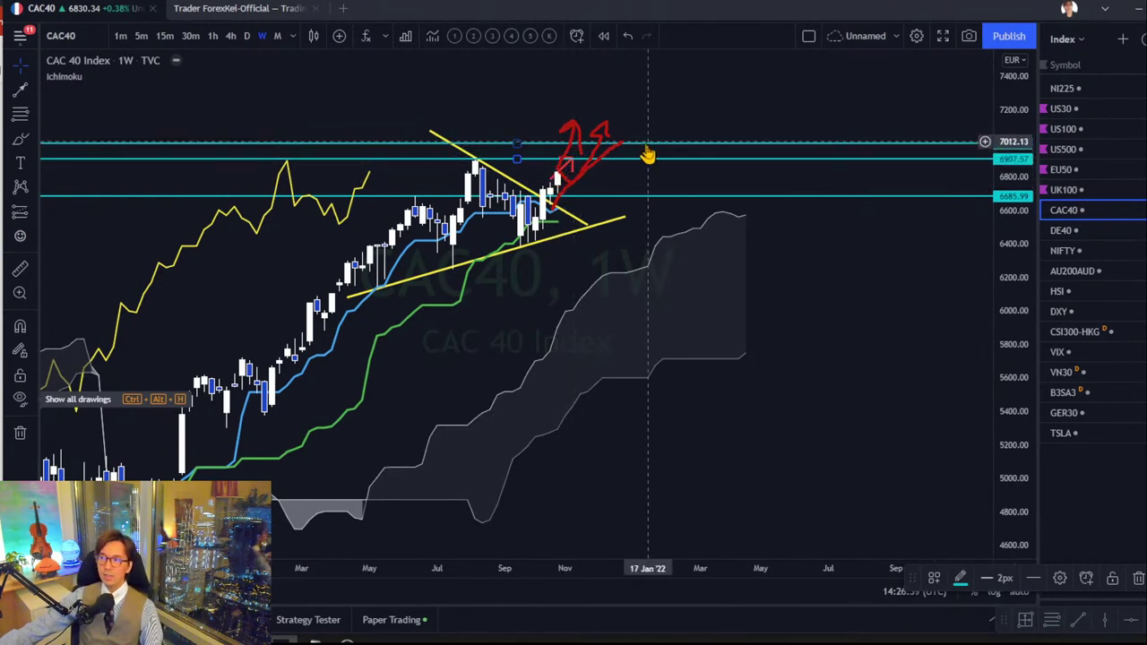
pyautogui.click(780, 287)
pyautogui.moveTo(590, 223)
pyautogui.mouseDown()
pyautogui.moveTo(583, 243)
pyautogui.moveTo(583, 225)
pyautogui.mouseUp()
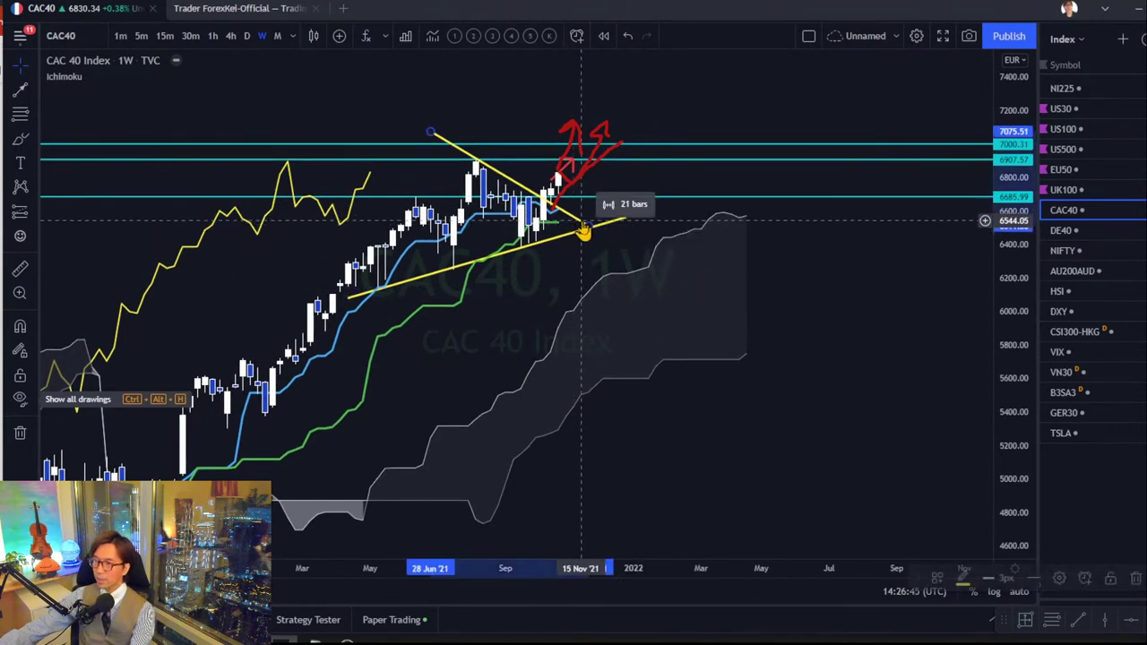
pyautogui.press('Delete')
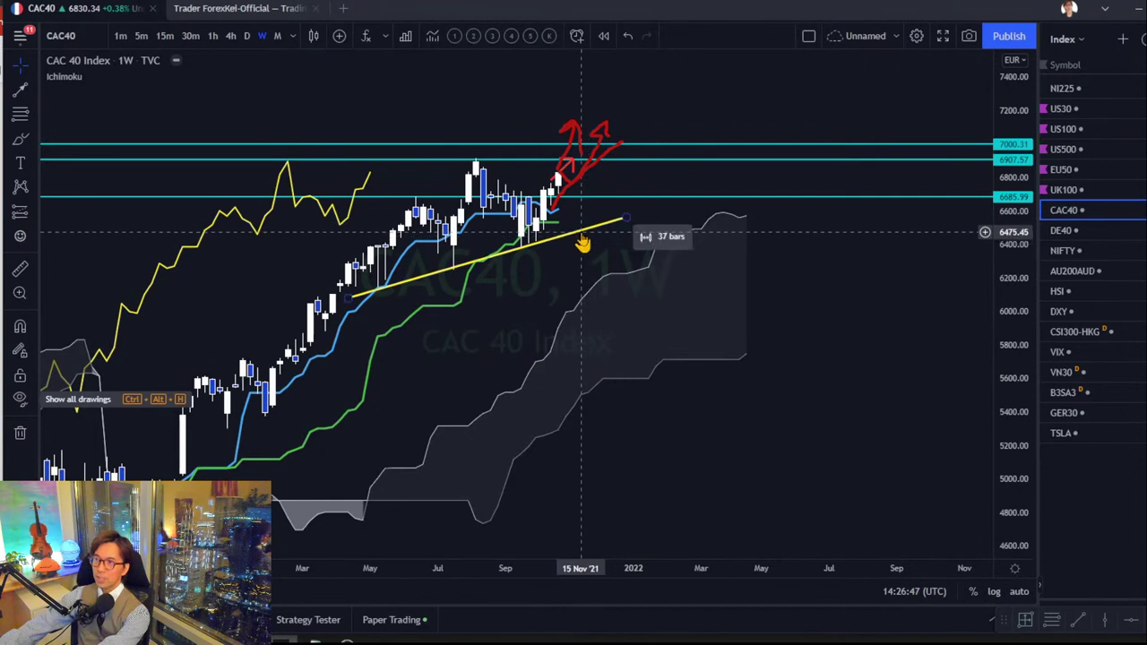
pyautogui.press('Delete')
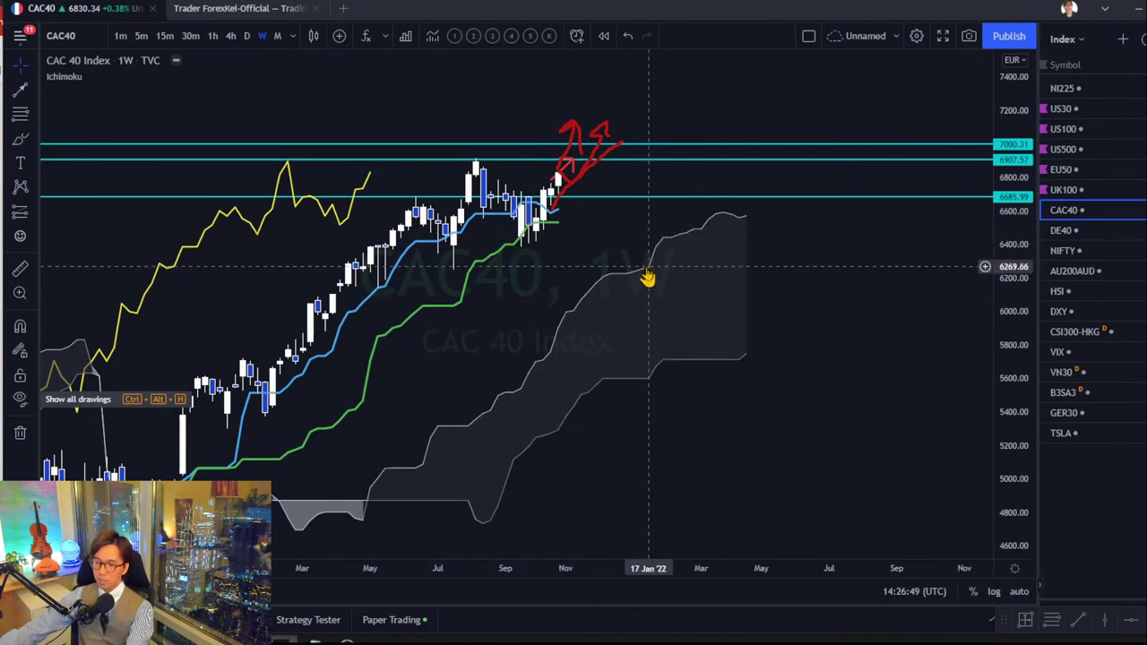
pyautogui.hotkey('ctrl', 'z')
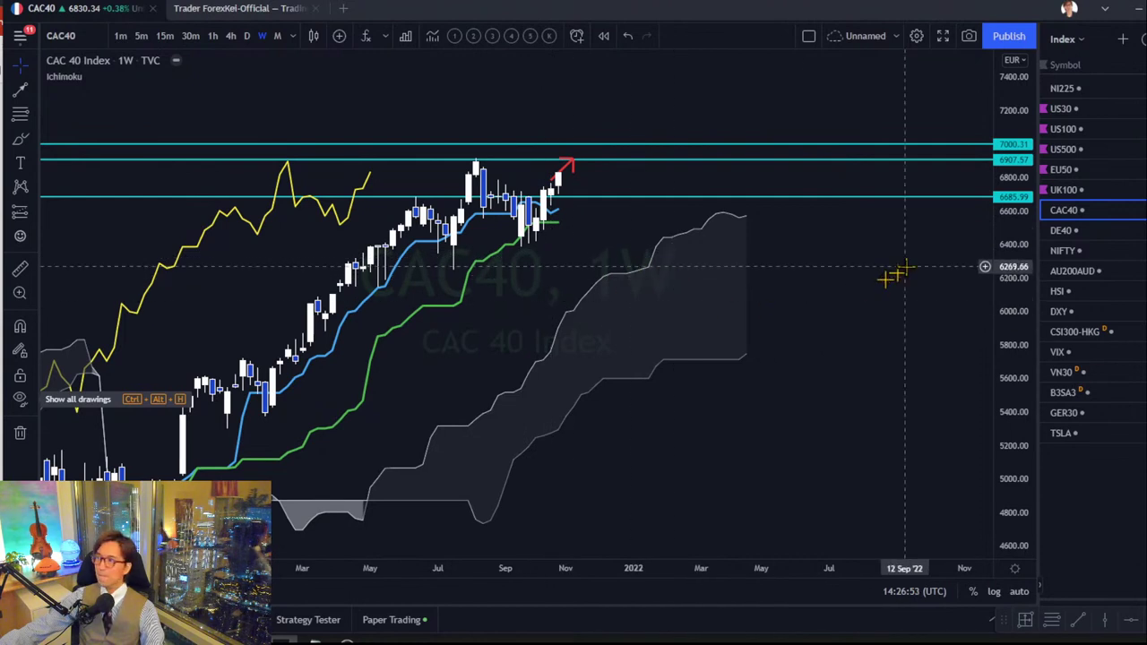
pyautogui.press('Down')
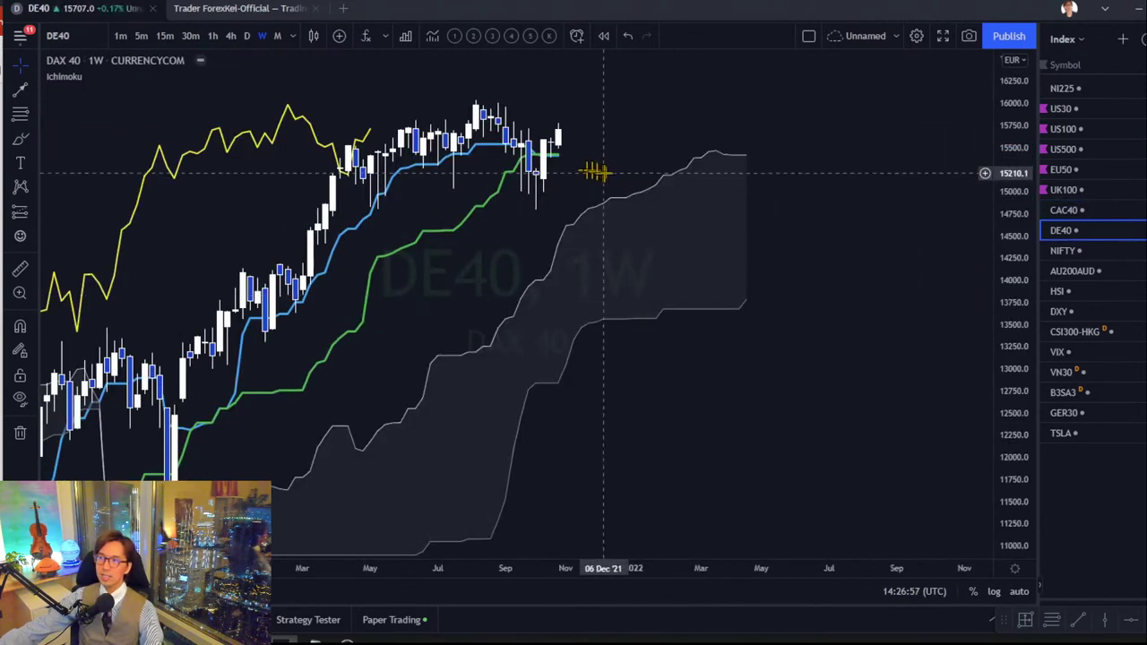
# Pan the DAX 40 chart slightly, then move down the watchlist to the NIFTY 50 weekly chart.
pyautogui.moveTo(684, 249); pyautogui.dragTo(696, 278)
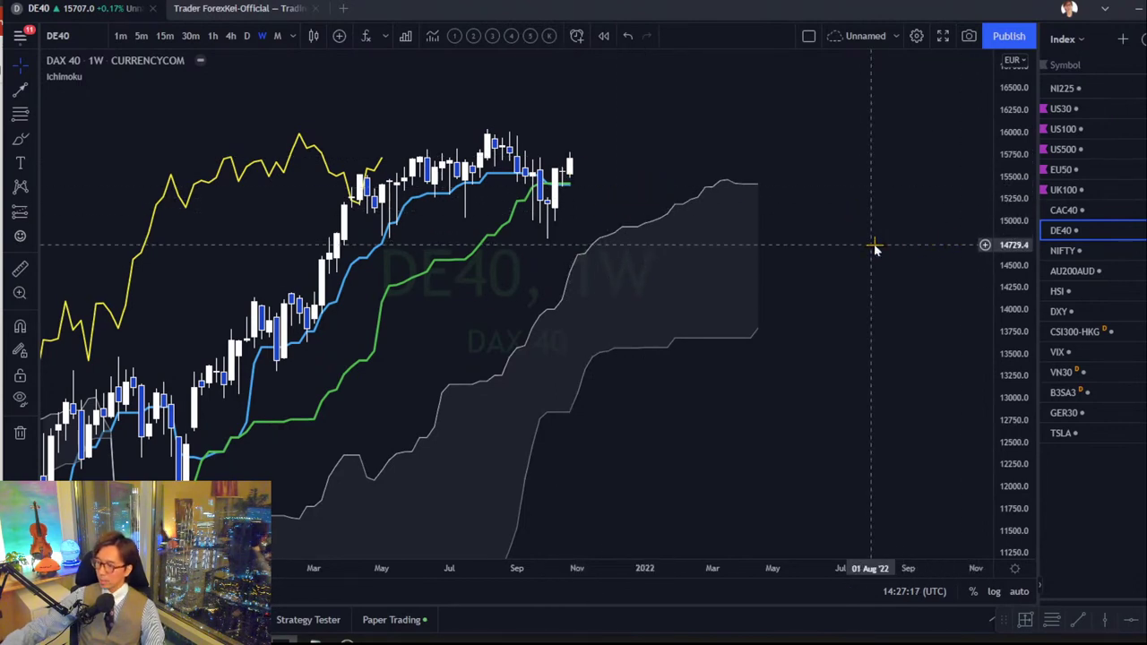
pyautogui.press('Down')
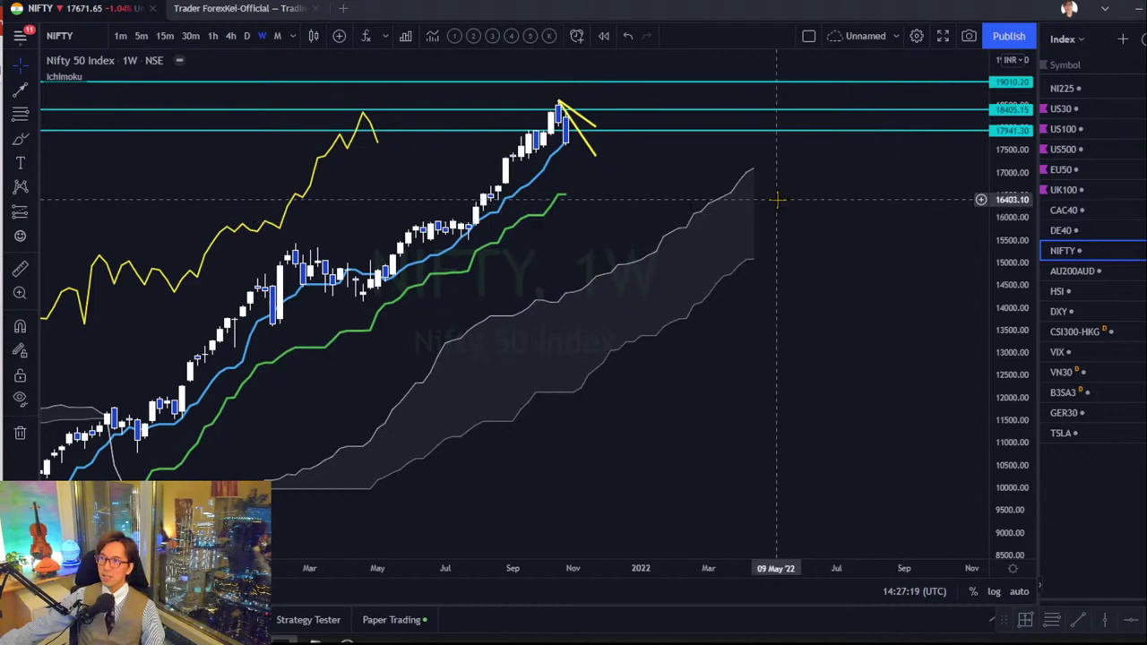
pyautogui.moveTo(748, 198); pyautogui.dragTo(771, 221)
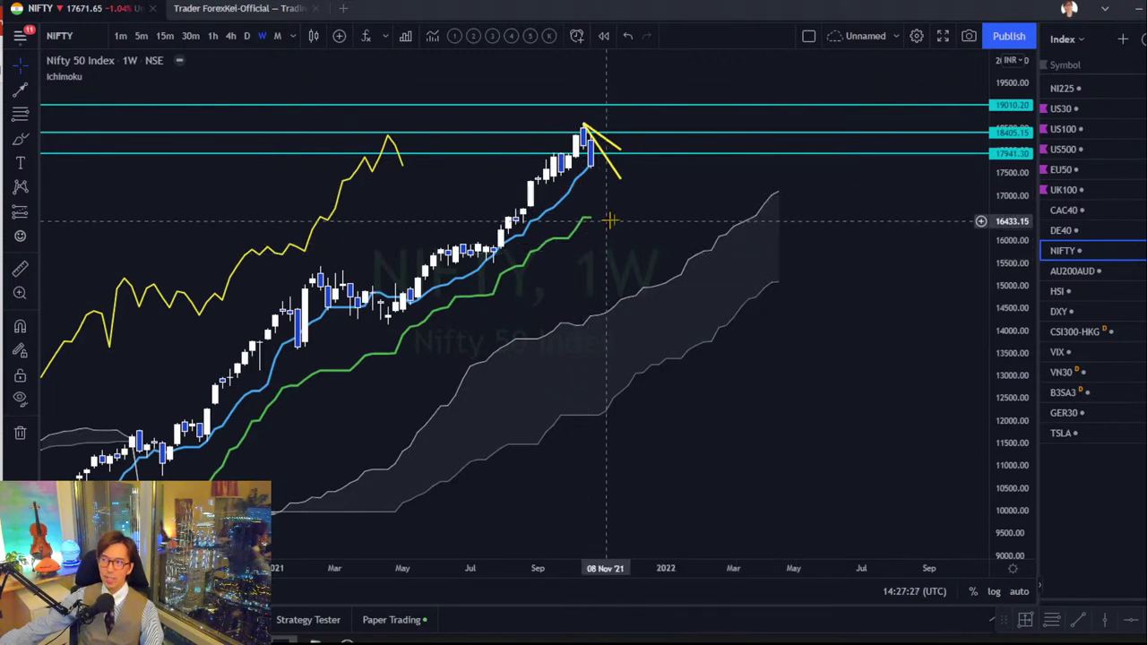
pyautogui.moveTo(610, 218); pyautogui.dragTo(619, 256)
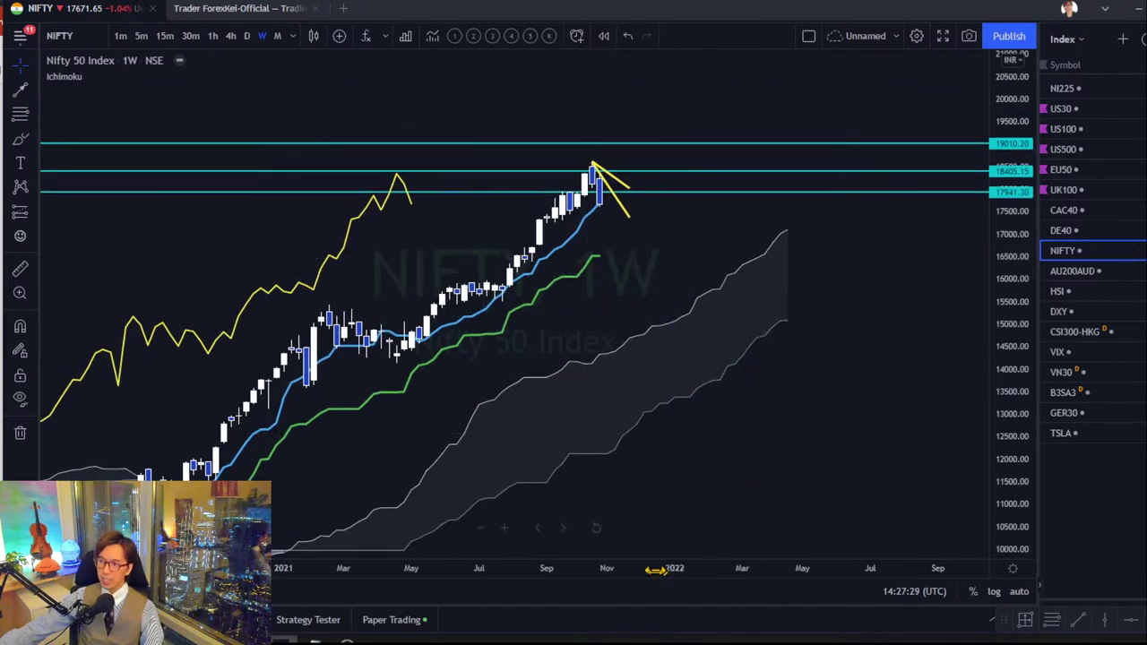
pyautogui.moveTo(656, 569); pyautogui.dragTo(852, 417)
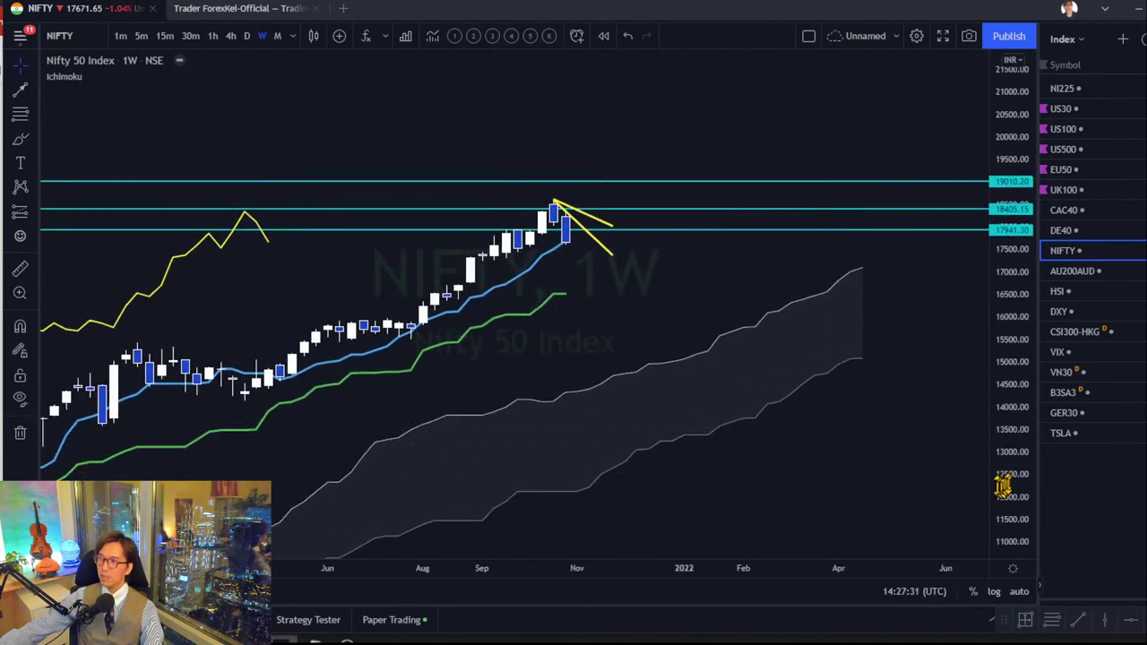
pyautogui.moveTo(1002, 485); pyautogui.dragTo(1002, 385)
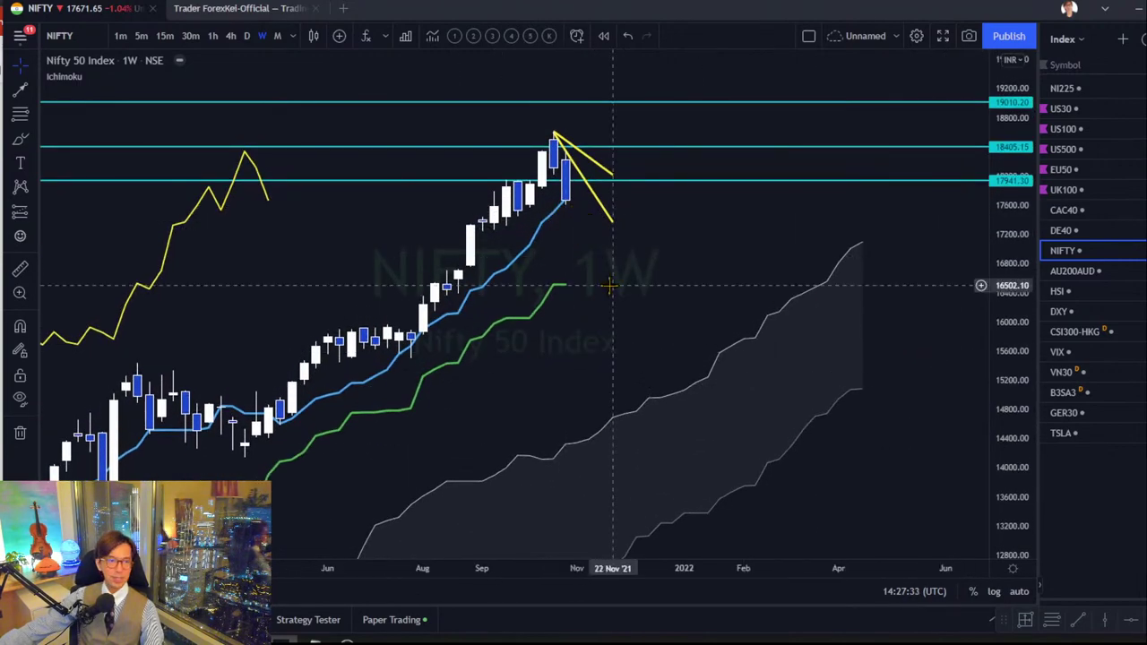
pyautogui.moveTo(609, 285); pyautogui.dragTo(597, 306)
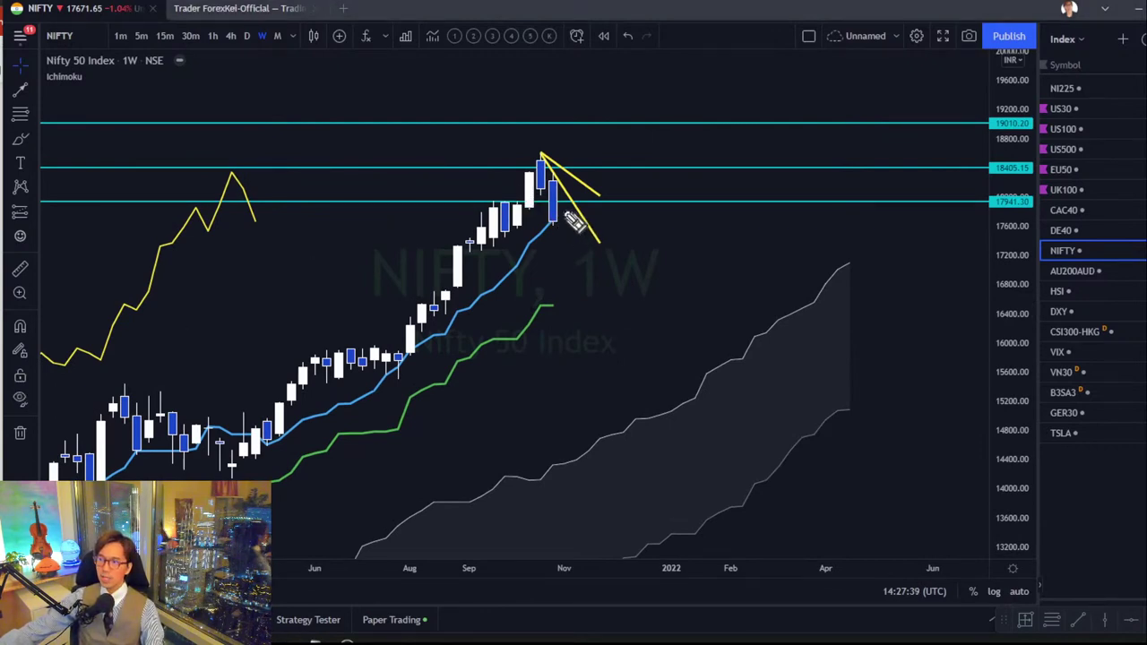
pyautogui.moveTo(562, 212)
pyautogui.mouseDown()
pyautogui.moveTo(564, 236)
pyautogui.moveTo(570, 219)
pyautogui.mouseUp()
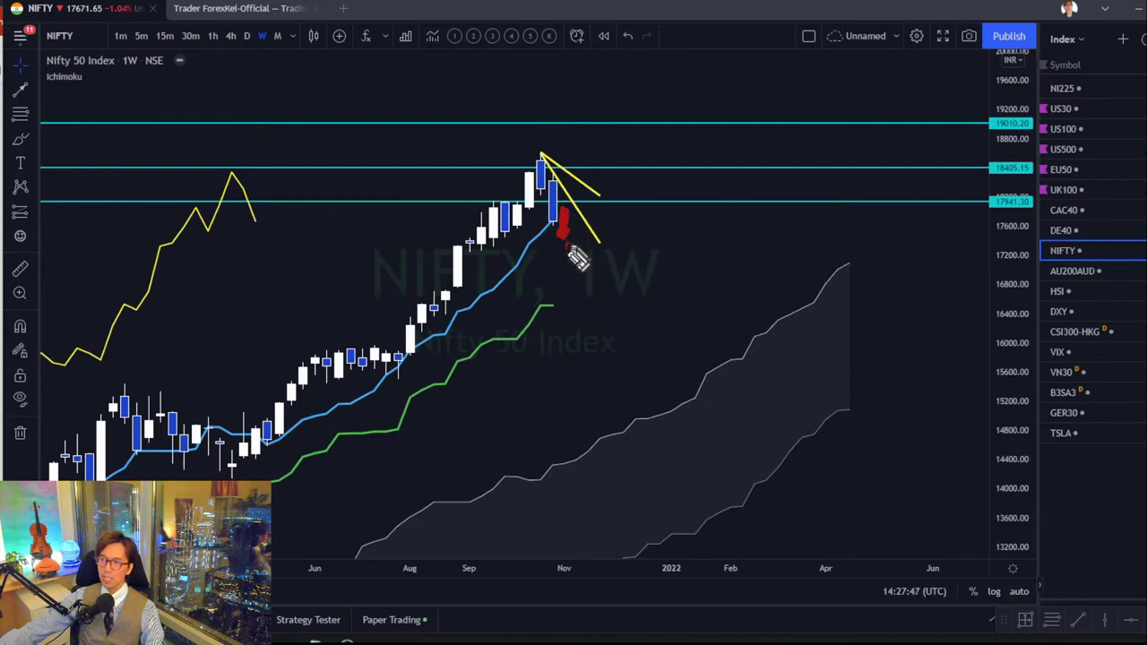
pyautogui.moveTo(574, 253)
pyautogui.mouseDown()
pyautogui.moveTo(566, 297)
pyautogui.moveTo(576, 285)
pyautogui.mouseUp()
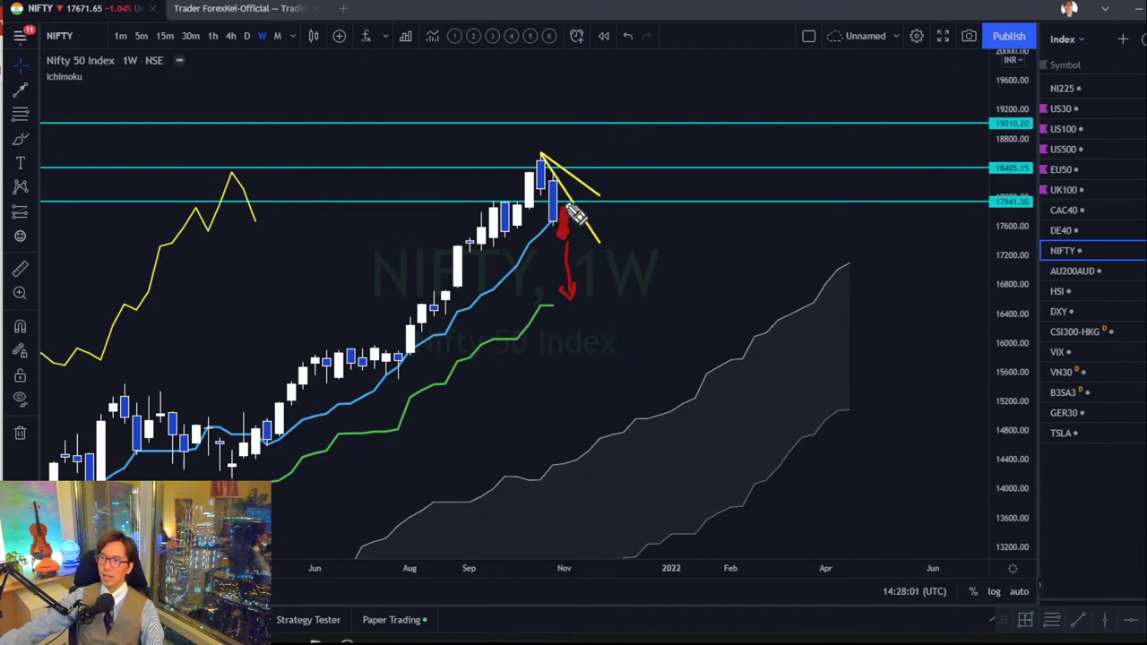
pyautogui.moveTo(565, 204)
pyautogui.mouseDown()
pyautogui.moveTo(587, 154)
pyautogui.moveTo(596, 166)
pyautogui.mouseUp()
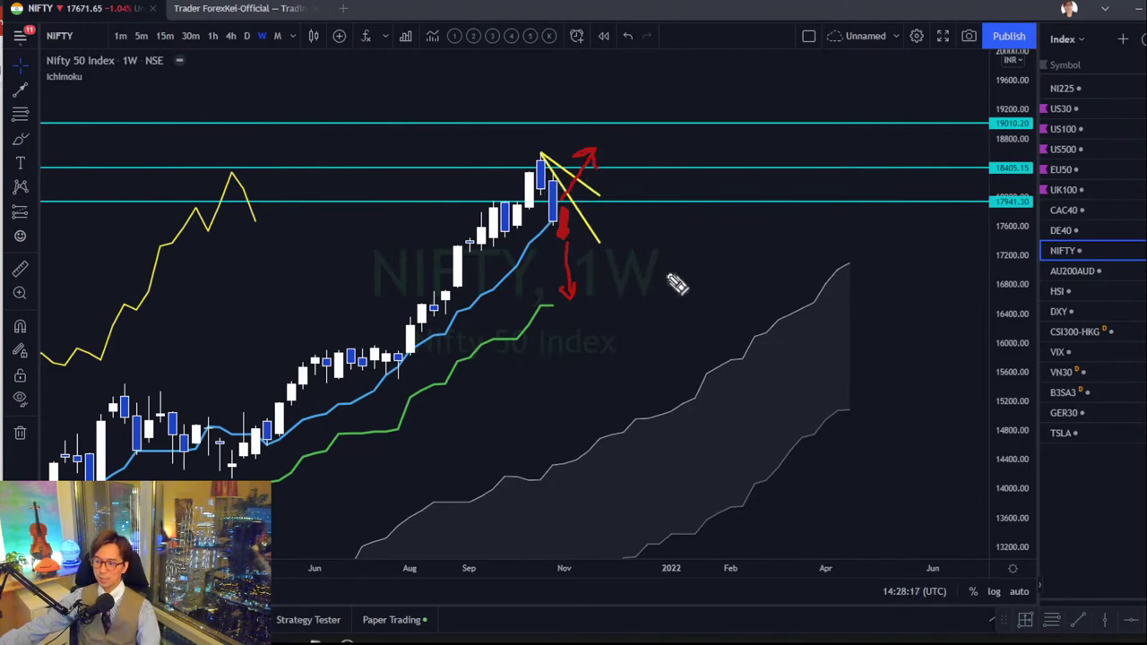
# View the AU200AUD chart with more history, then switch to the Hang Seng Index chart and pan it.
pyautogui.click(1086, 272)
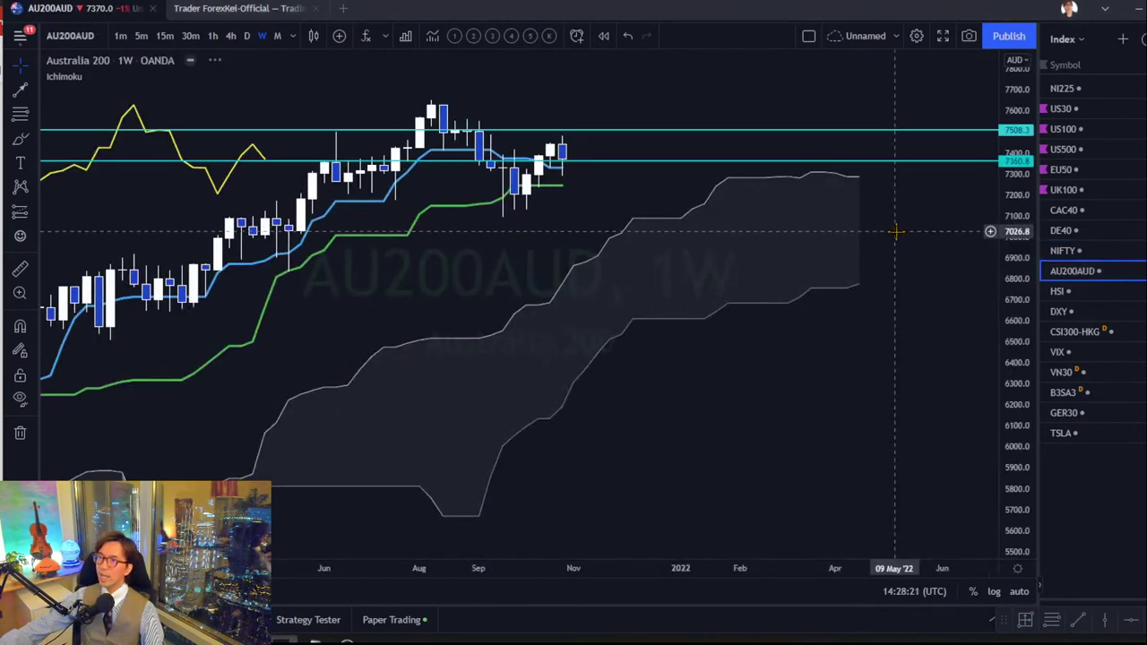
pyautogui.moveTo(561, 263); pyautogui.dragTo(525, 317)
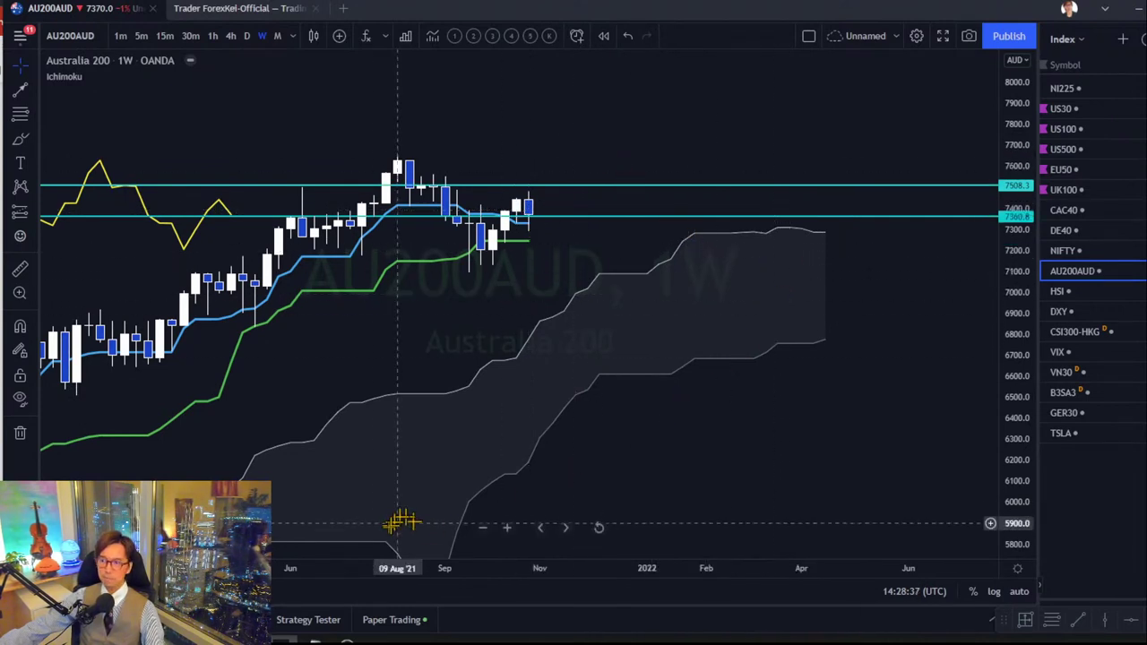
pyautogui.moveTo(353, 574); pyautogui.dragTo(606, 509)
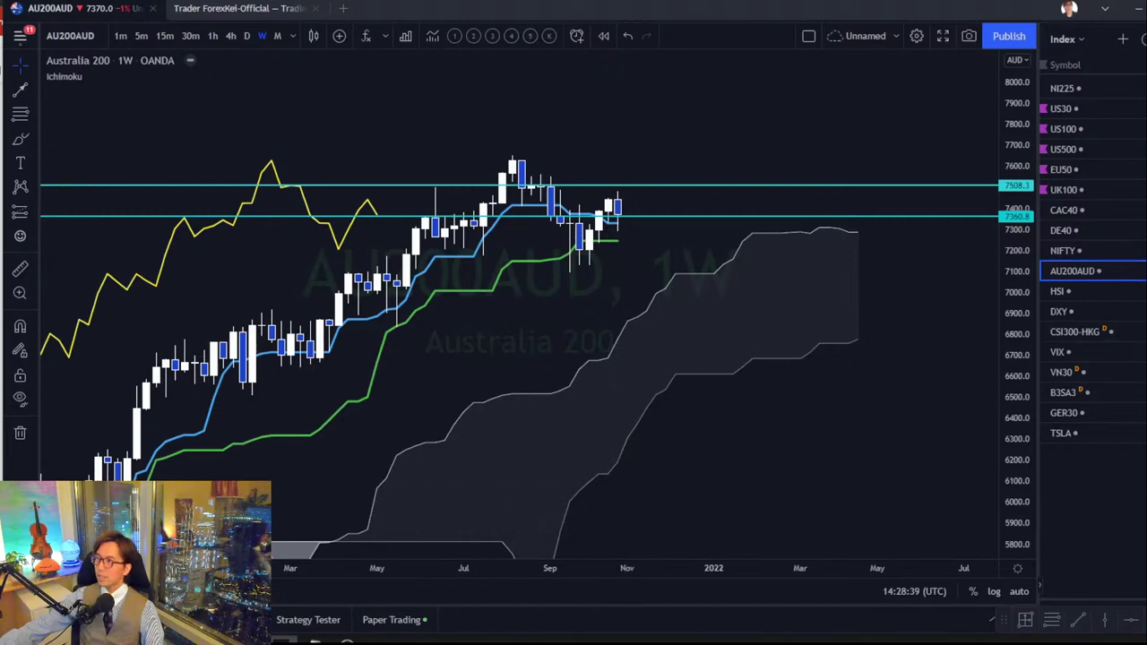
pyautogui.click(1135, 291)
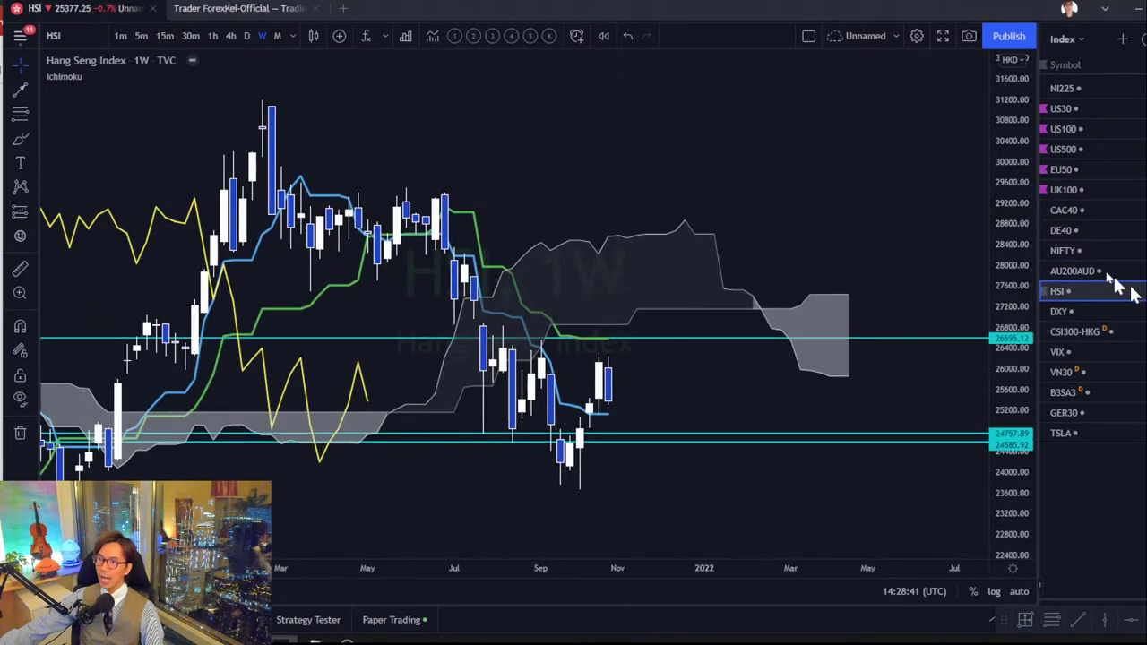
pyautogui.moveTo(832, 190); pyautogui.dragTo(801, 153)
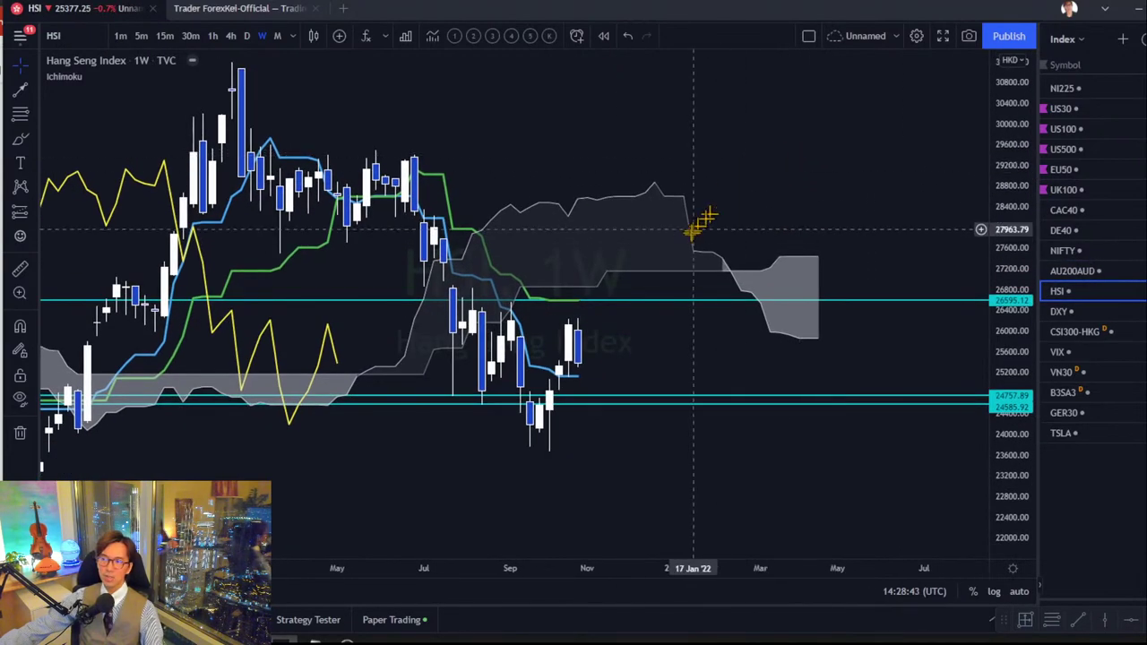
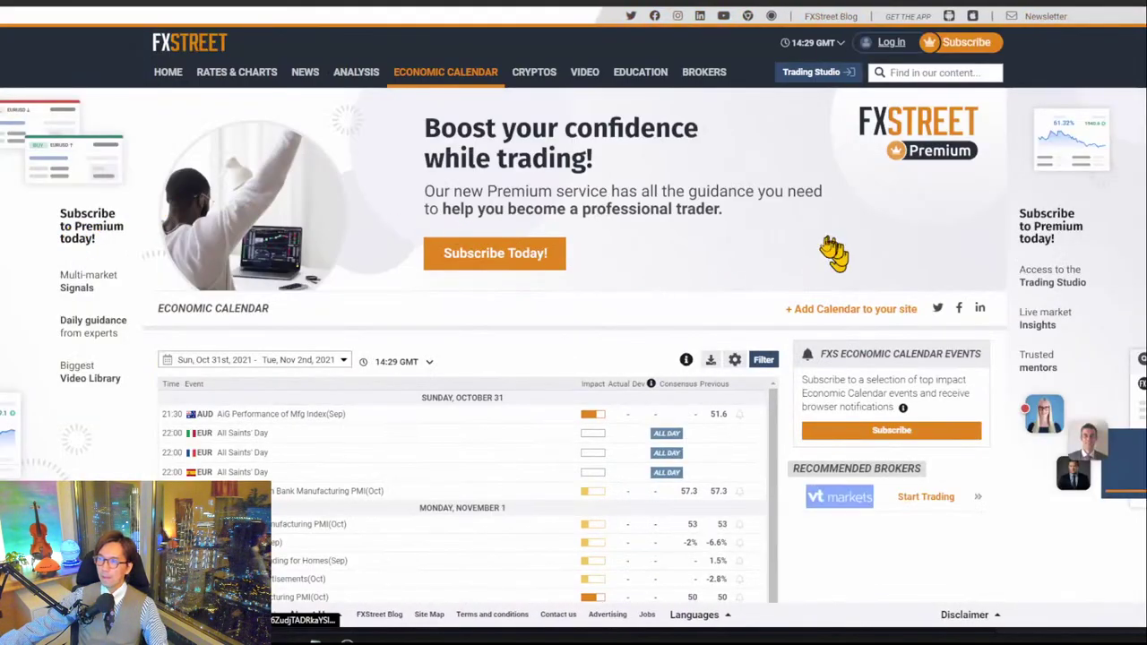
# Set the economic calendar to a custom range from Monday, Nov 1 to Friday, Nov 5, 2021.
pyautogui.scroll(-3, 788, 234)
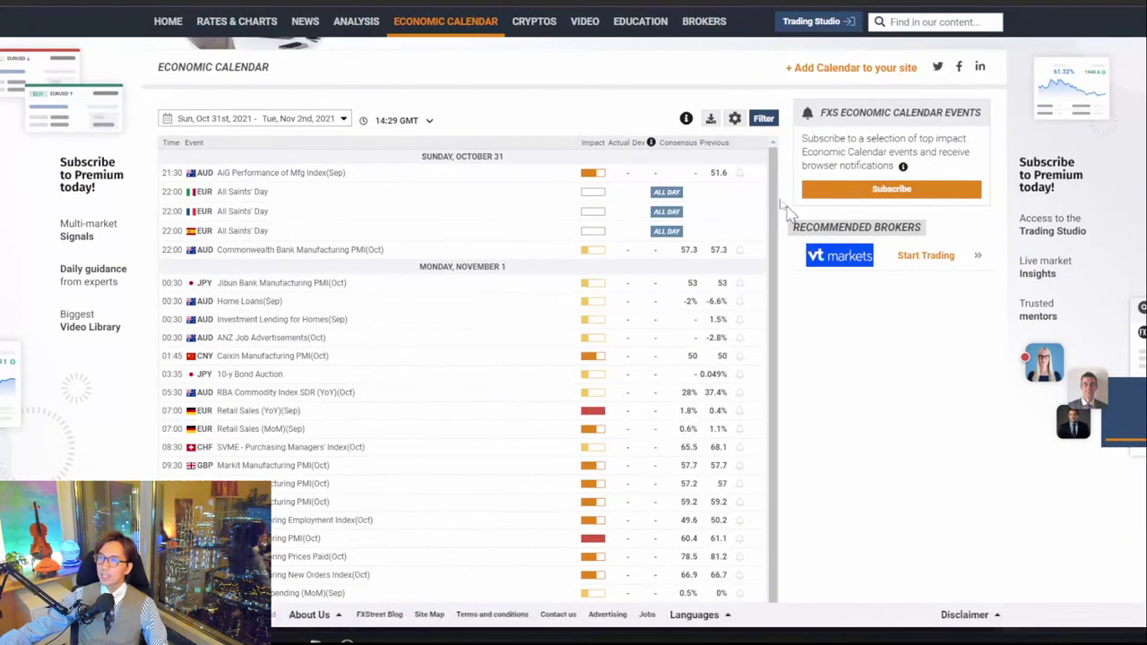
pyautogui.click(255, 120)
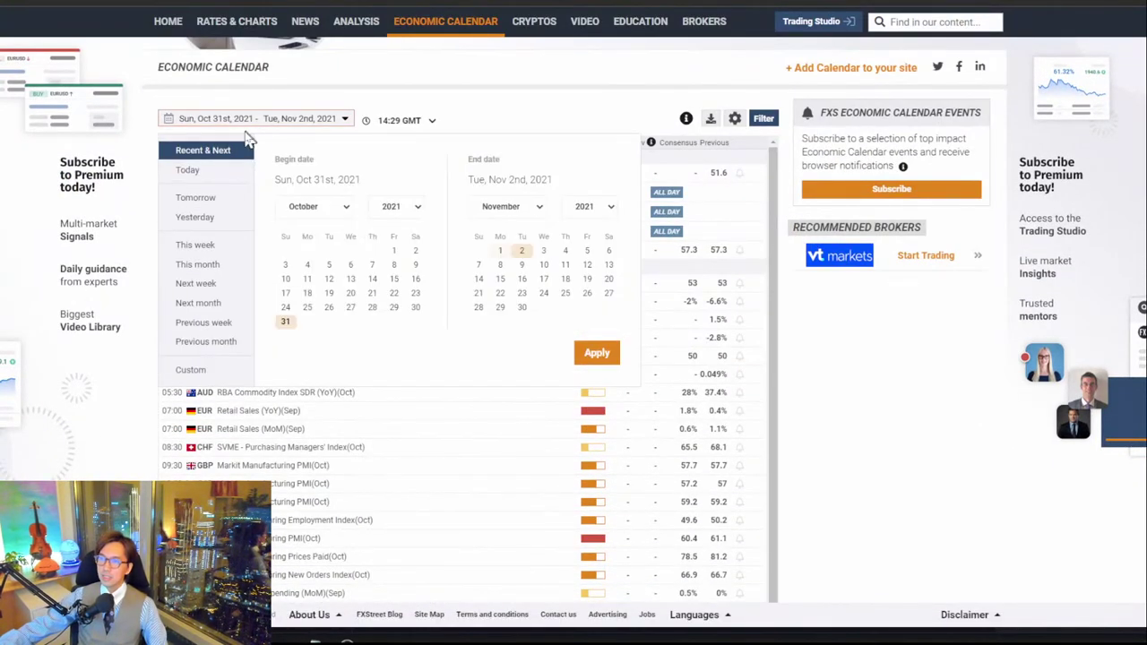
pyautogui.click(218, 282)
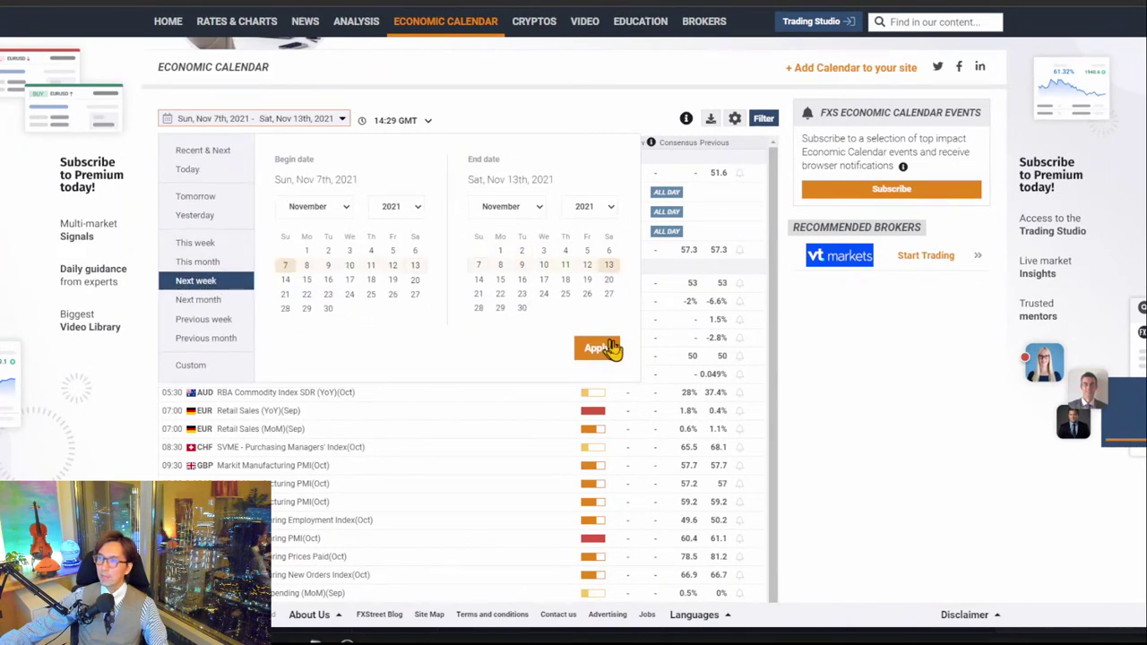
pyautogui.click(308, 254)
pyautogui.click(390, 253)
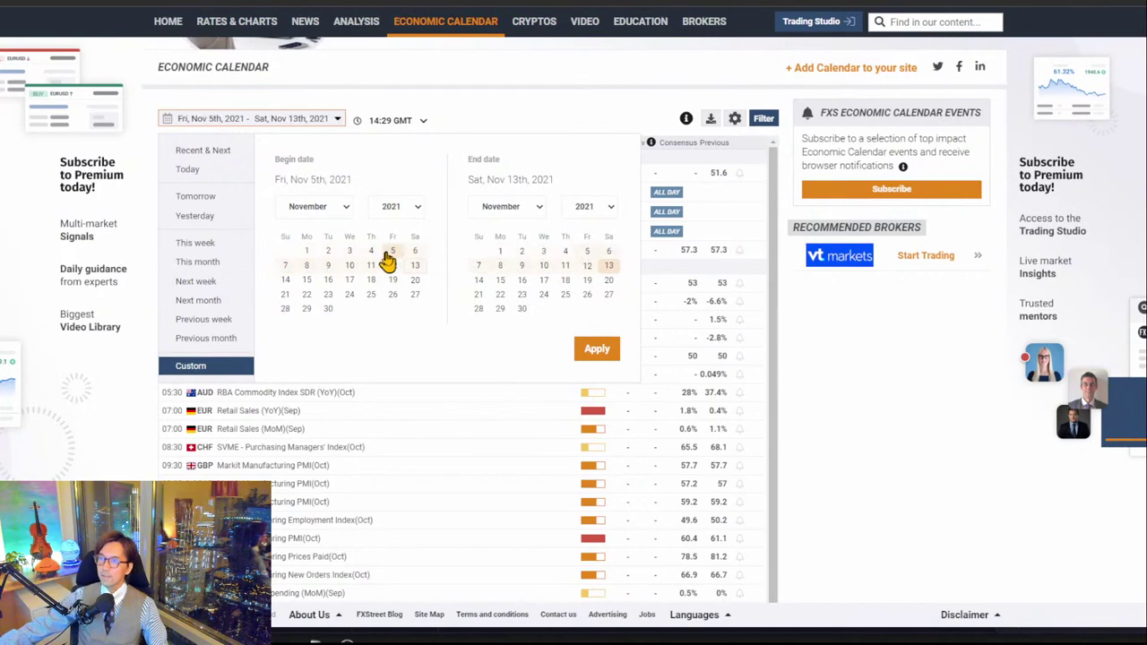
pyautogui.click(307, 251)
pyautogui.click(587, 251)
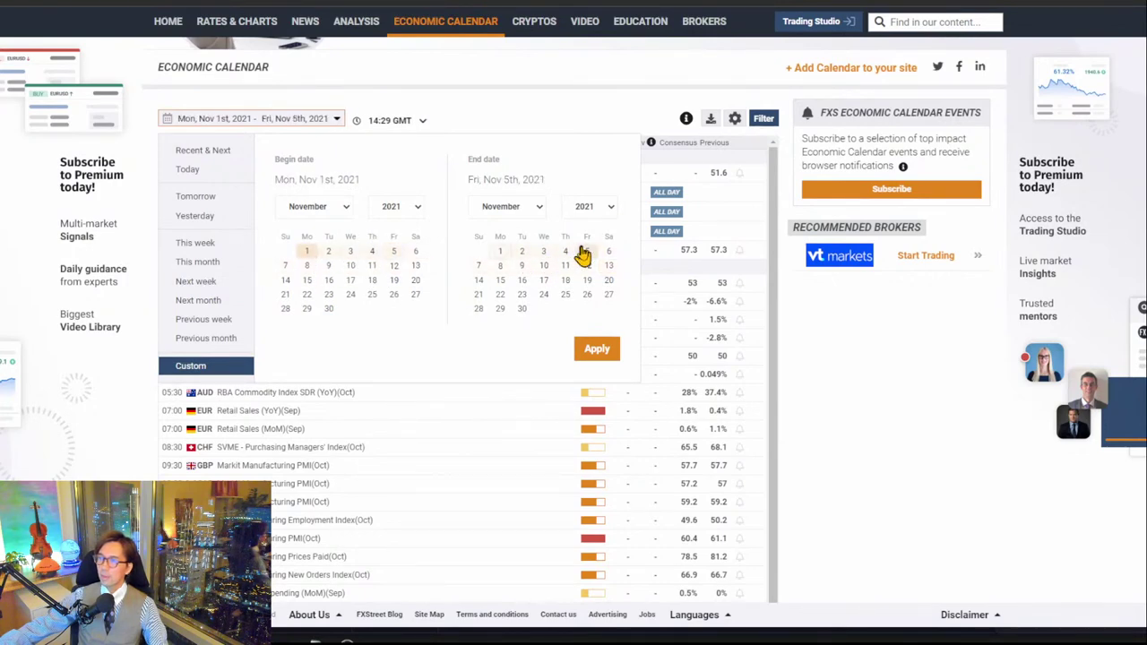
pyautogui.click(599, 352)
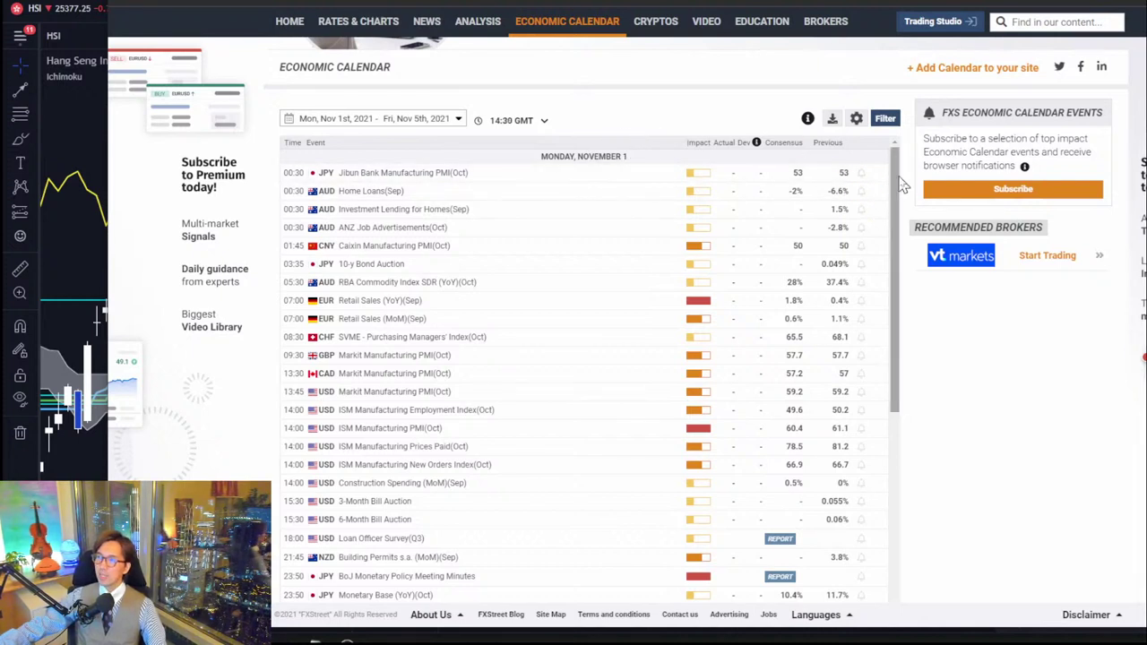
pyautogui.scroll(-1, 899, 179)
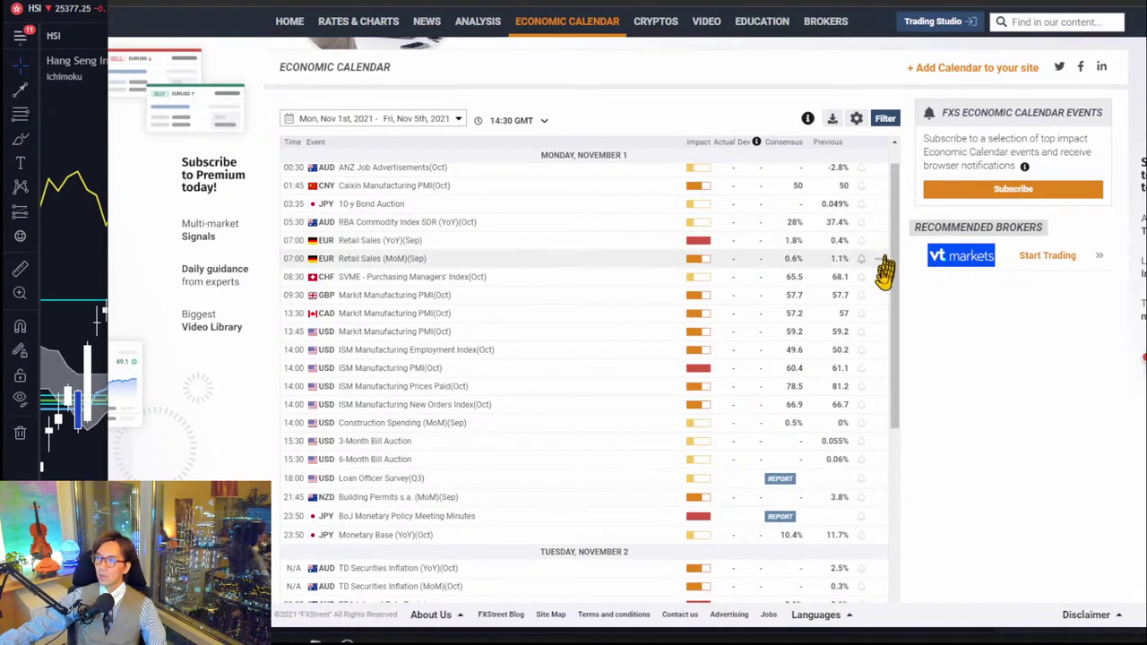
pyautogui.moveTo(884, 268); pyautogui.dragTo(878, 300)
pyautogui.scroll(-1, 899, 314)
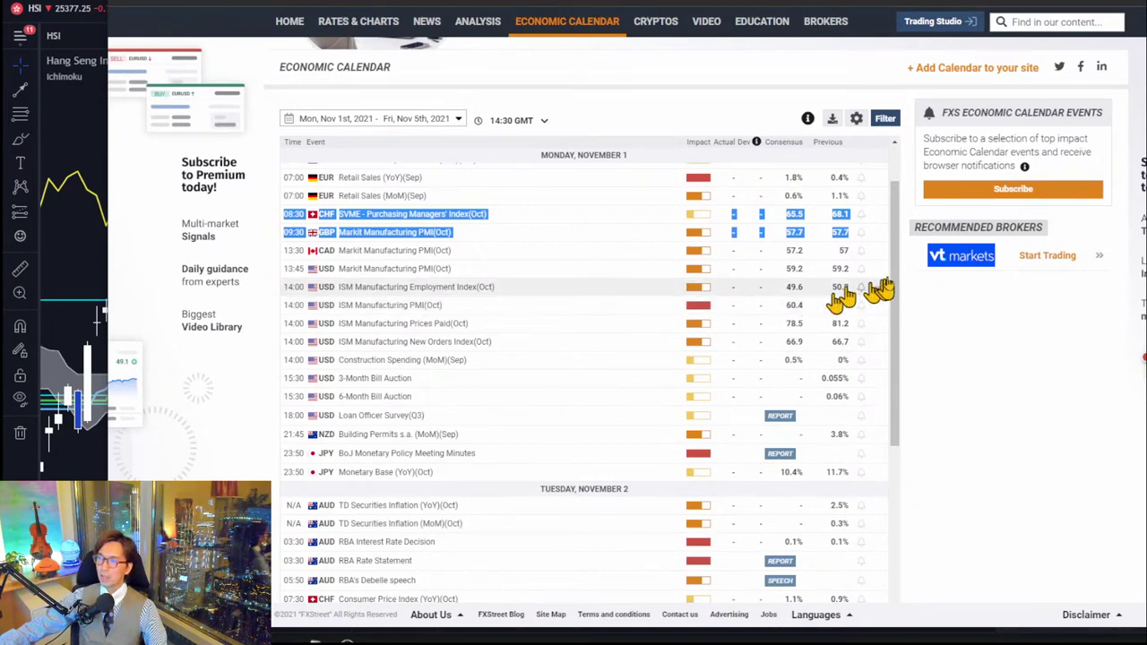
pyautogui.scroll(-3, 893, 271)
pyautogui.scroll(-1, 892, 272)
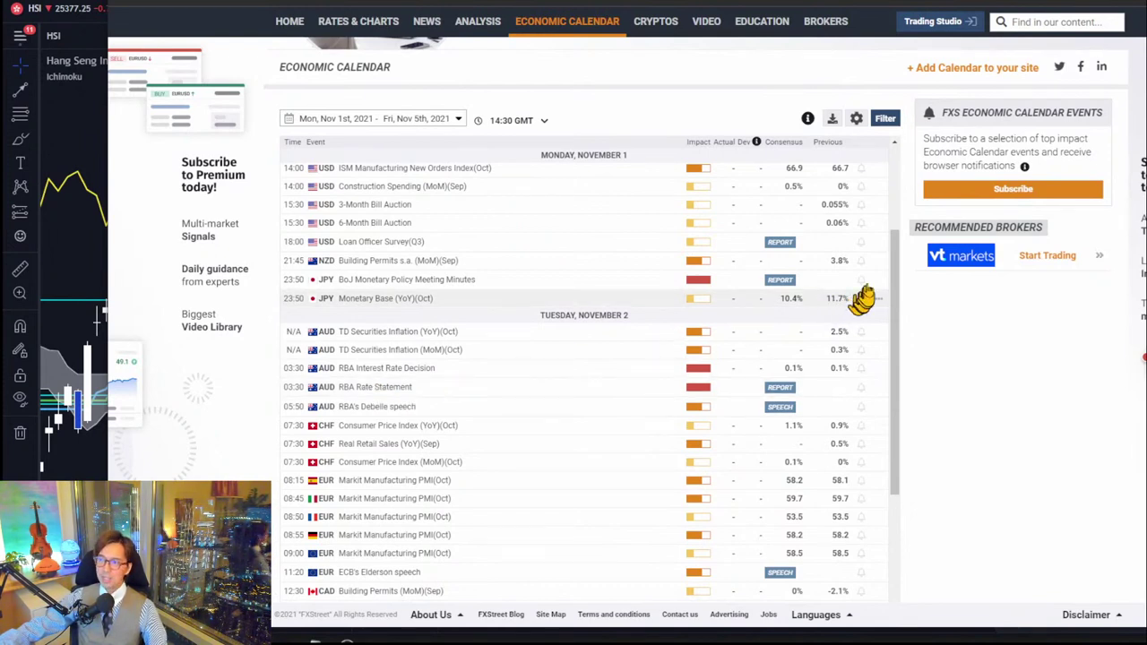
pyautogui.moveTo(901, 269); pyautogui.dragTo(878, 318)
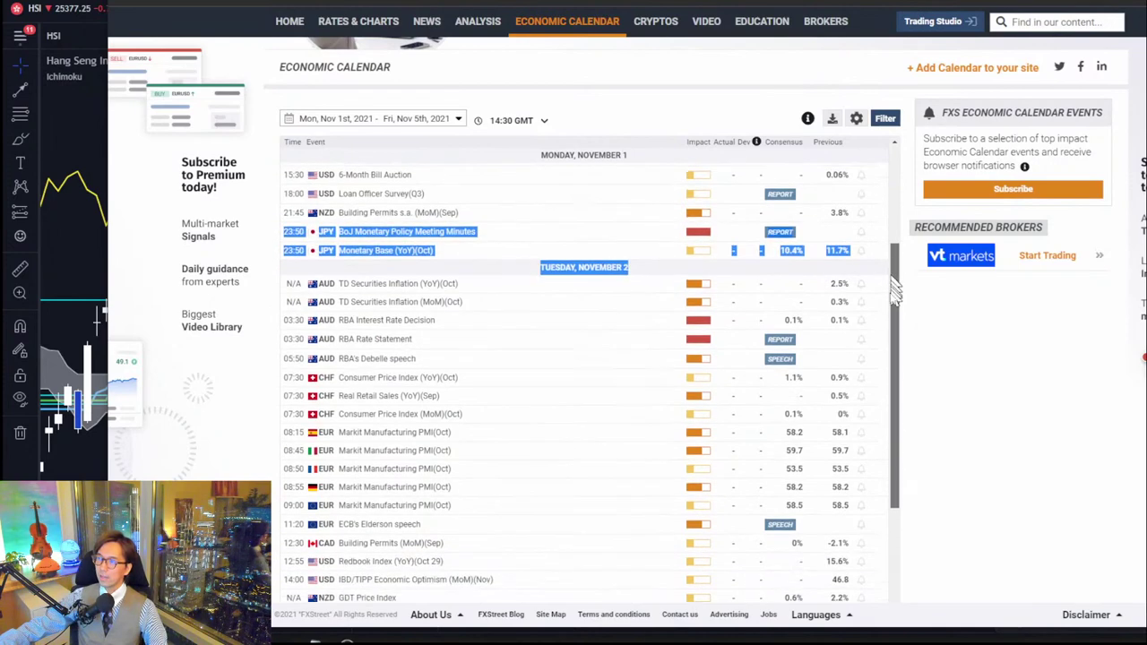
pyautogui.scroll(-4, 894, 341)
pyautogui.moveTo(896, 381); pyautogui.dragTo(896, 404)
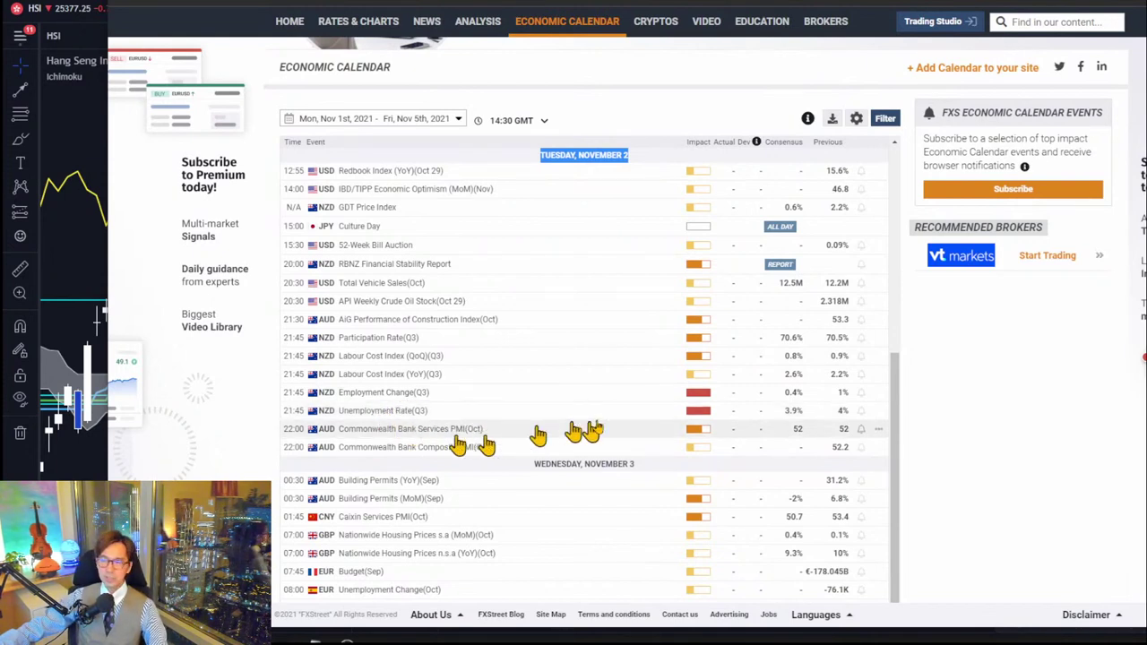
pyautogui.moveTo(897, 375); pyautogui.dragTo(893, 475)
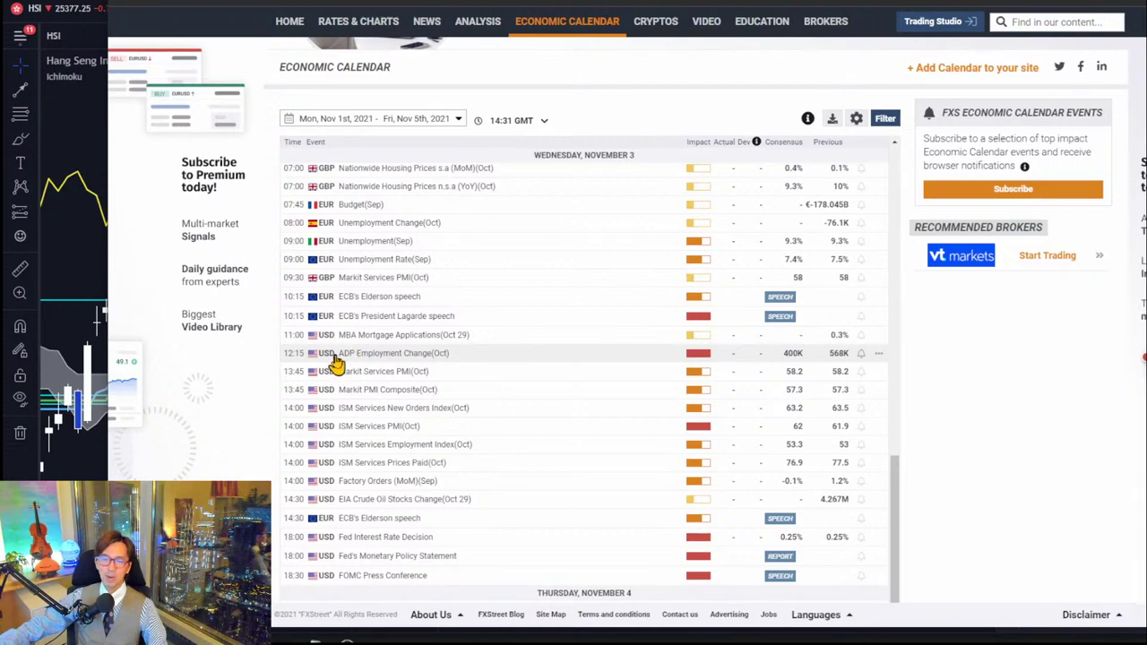
pyautogui.scroll(-2, 986, 314)
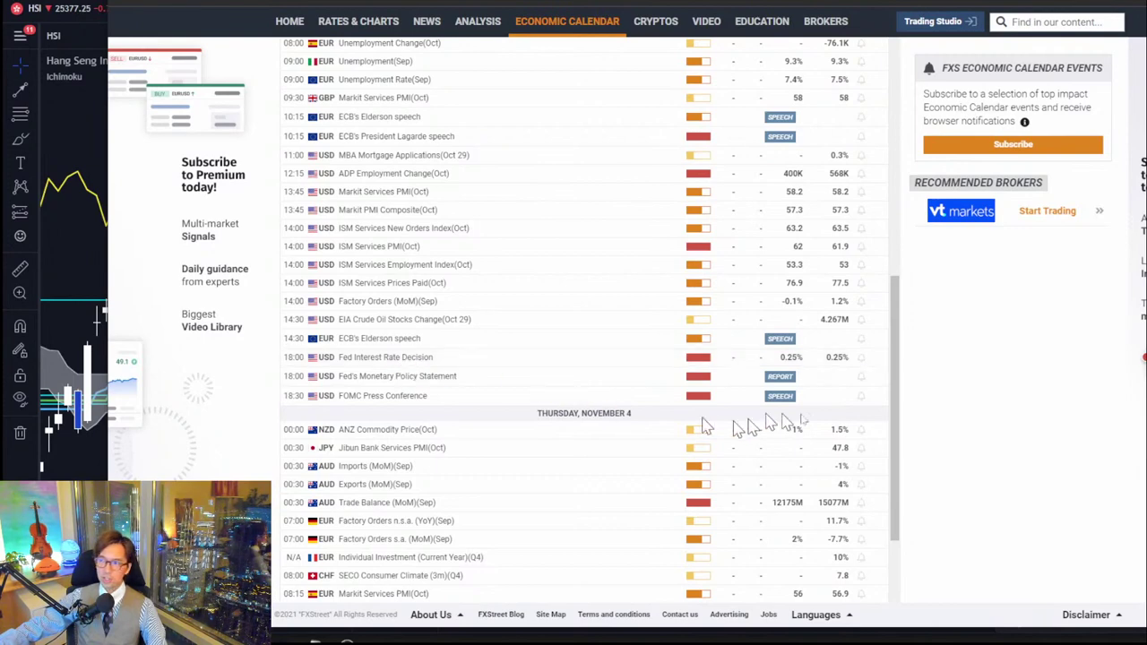
pyautogui.moveTo(901, 332); pyautogui.dragTo(892, 422)
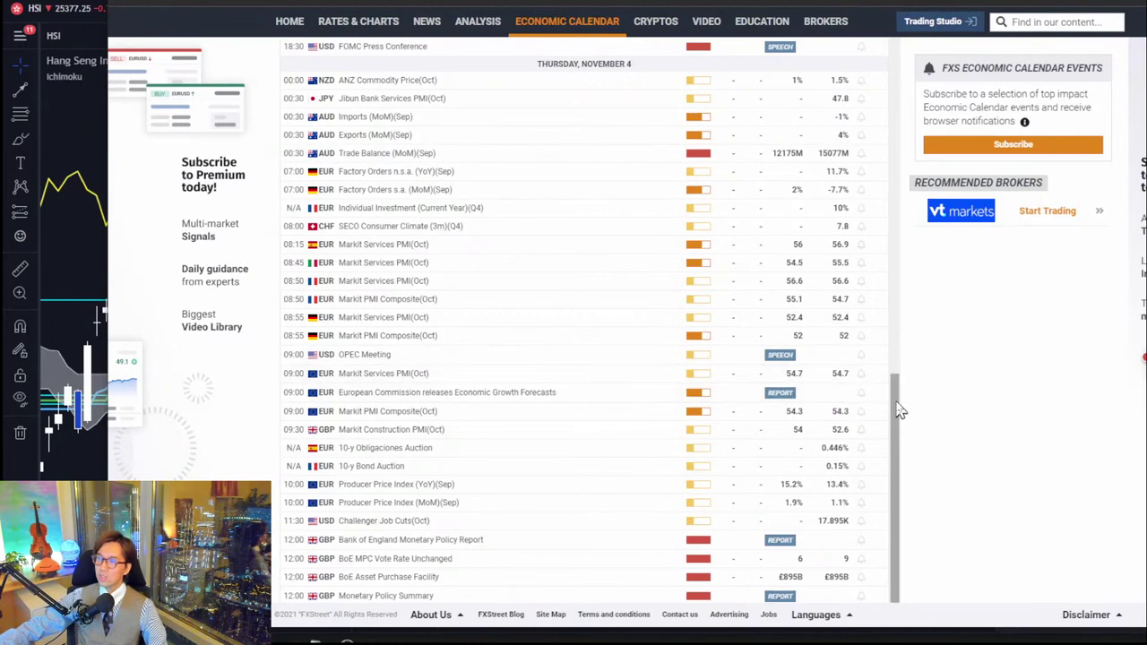
pyautogui.moveTo(896, 409); pyautogui.dragTo(888, 505)
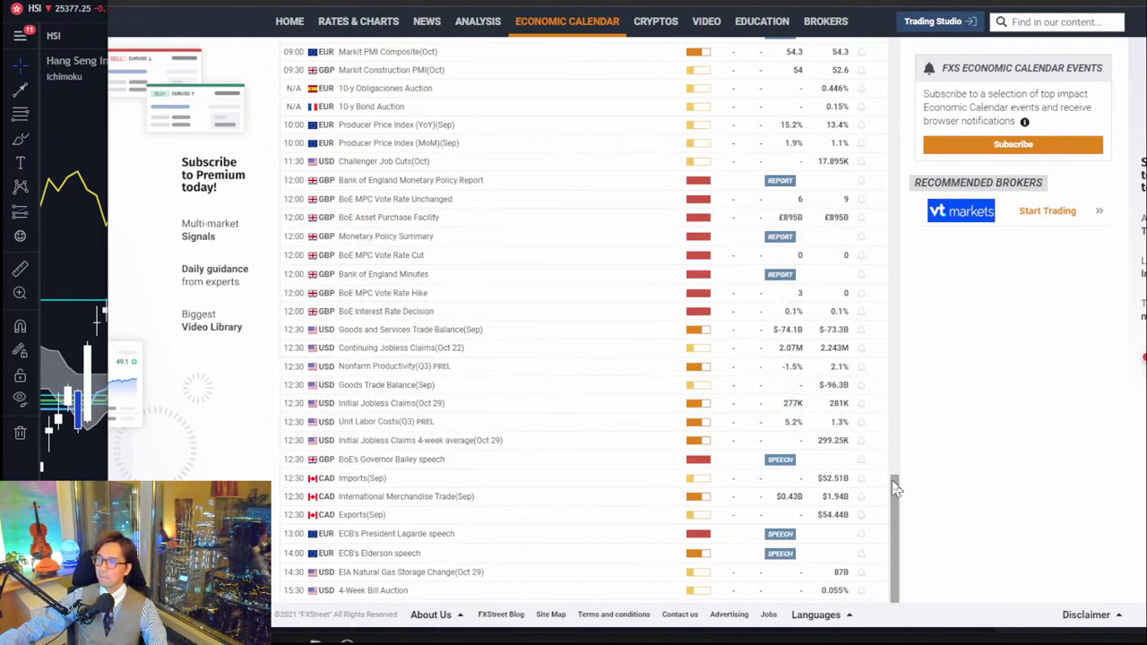
pyautogui.moveTo(891, 488); pyautogui.dragTo(902, 543)
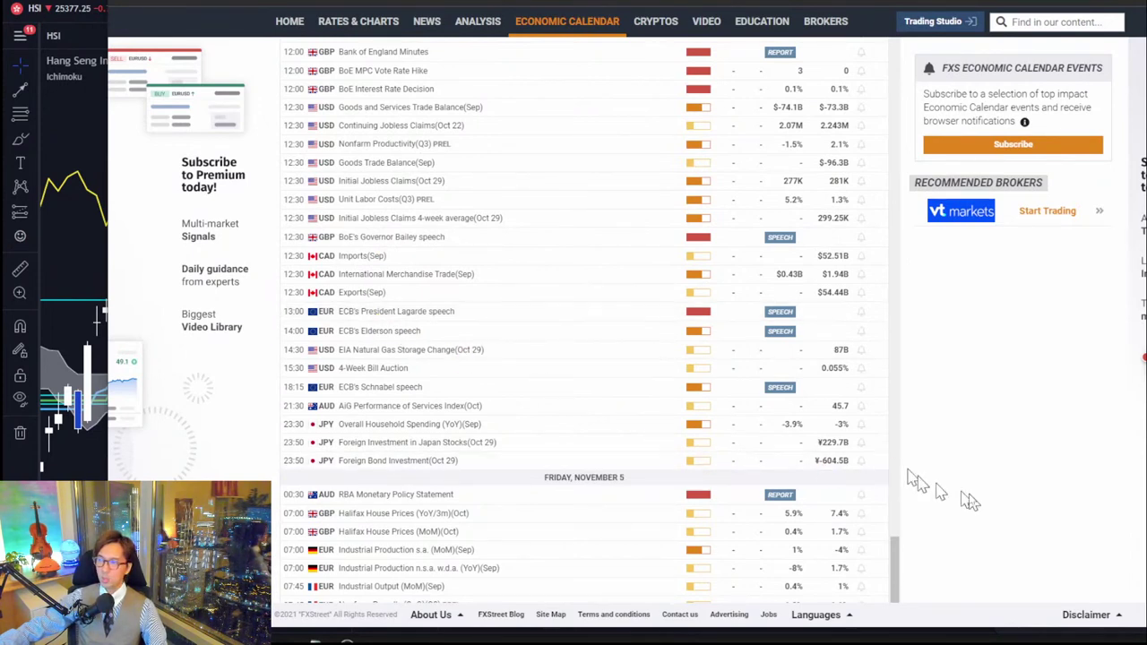
pyautogui.scroll(-2, 957, 339)
pyautogui.scroll(-2, 957, 340)
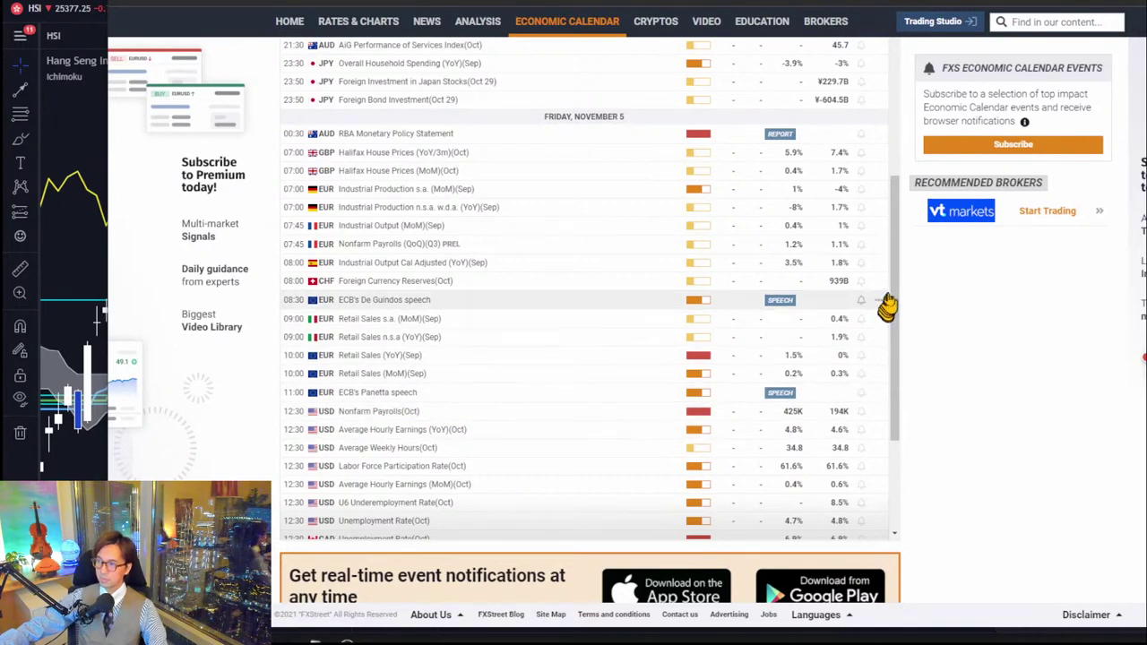
pyautogui.moveTo(891, 302); pyautogui.dragTo(896, 382)
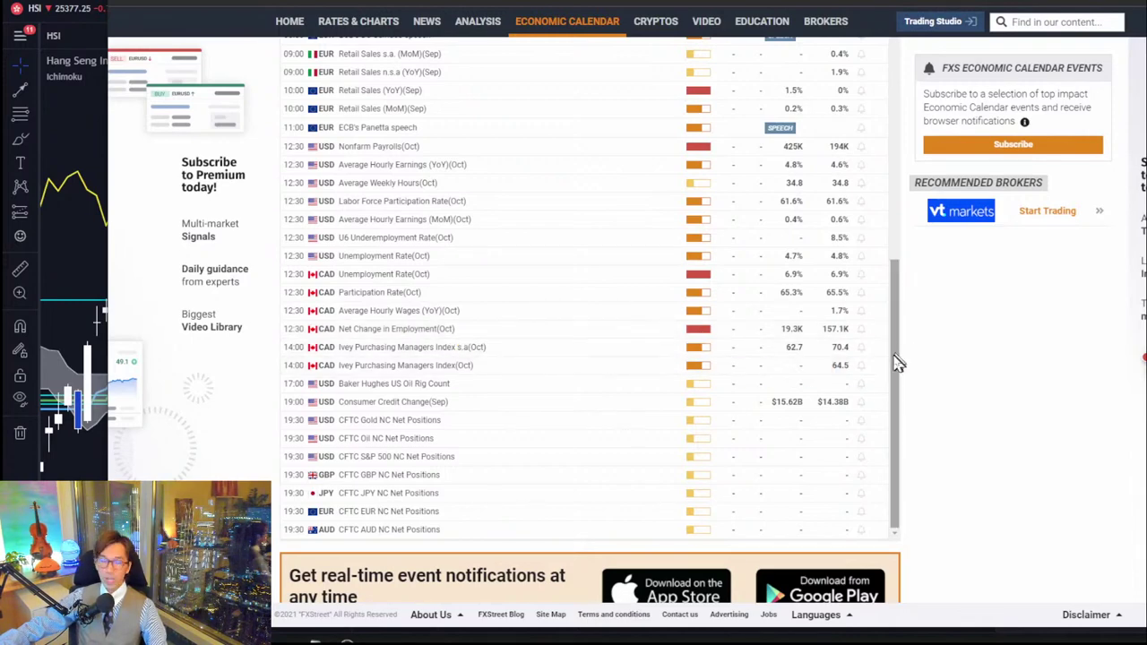
pyautogui.moveTo(897, 363); pyautogui.dragTo(865, 263)
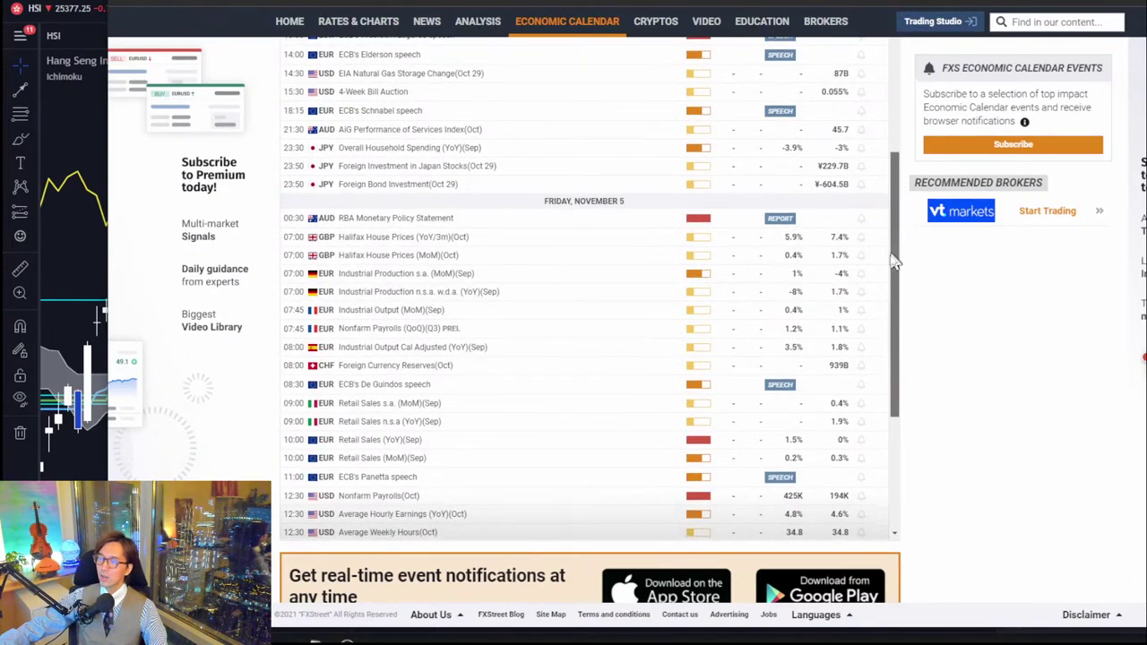
pyautogui.moveTo(890, 256); pyautogui.dragTo(899, 324)
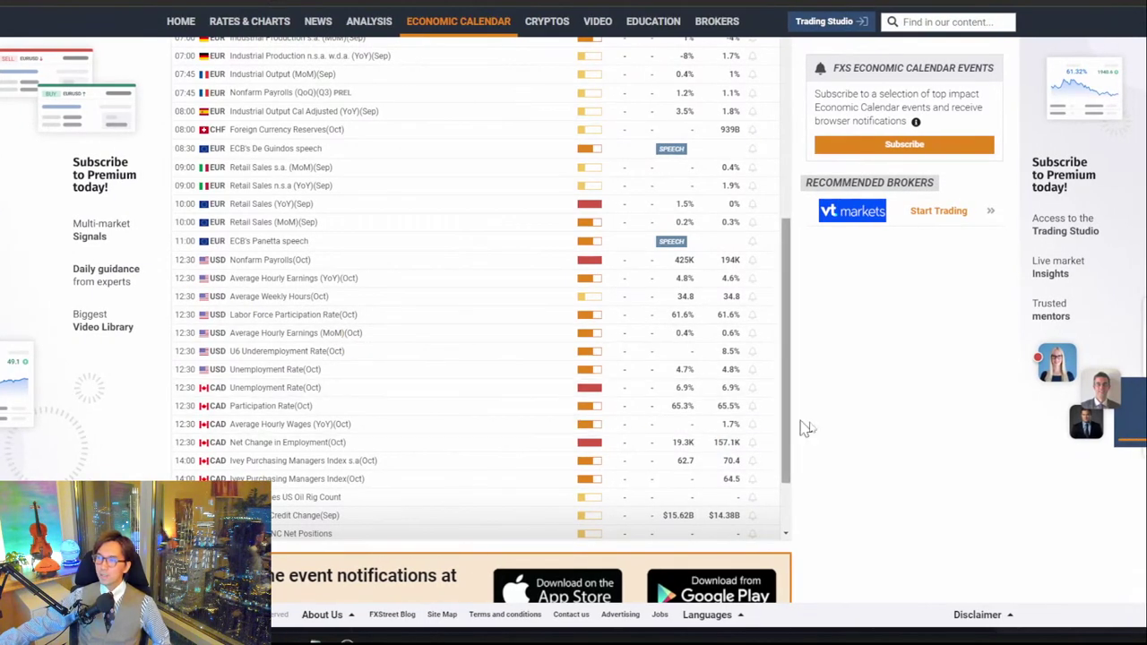
# Leave the FXStreet calendar and return to TradingView's weekly Hang Seng Index Ichimoku chart.
pyautogui.scroll(10, 801, 428)
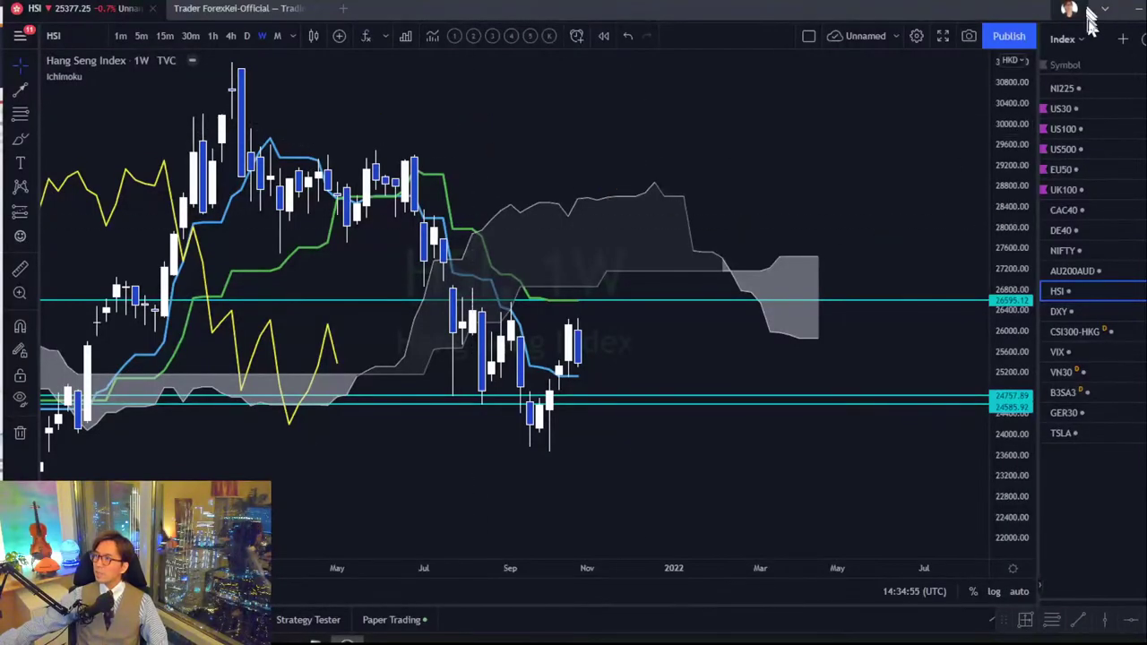
# Switch the watchlist to Forex, add the FXCM EURNZD pair, and open its chart.
pyautogui.click(1079, 37)
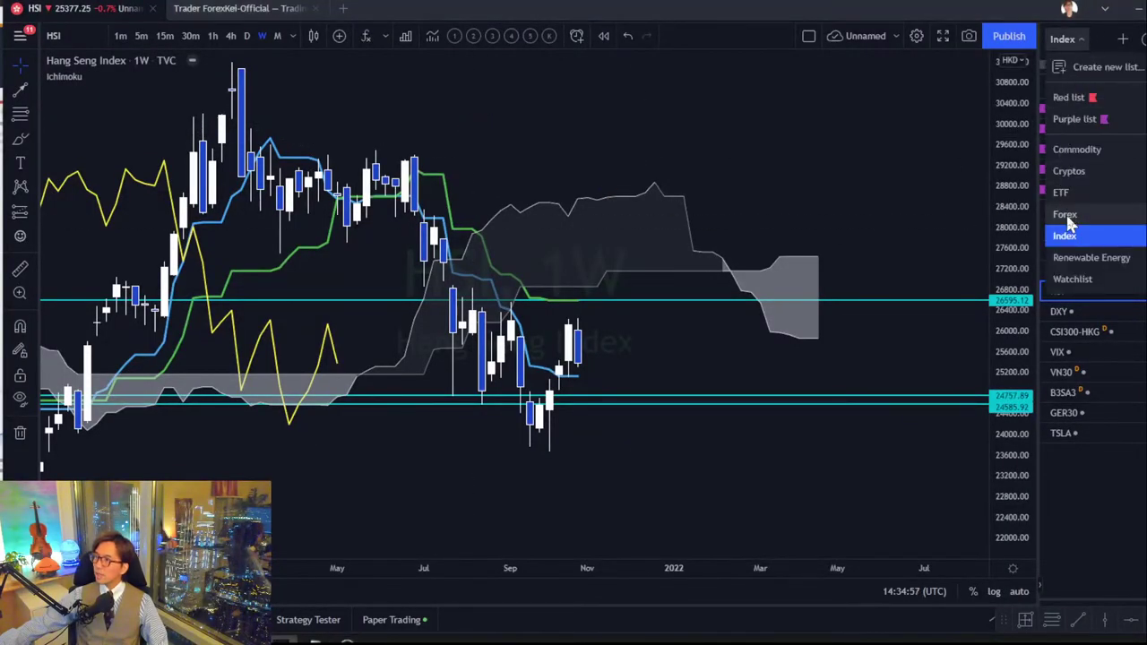
pyautogui.click(1066, 214)
pyautogui.click(1117, 41)
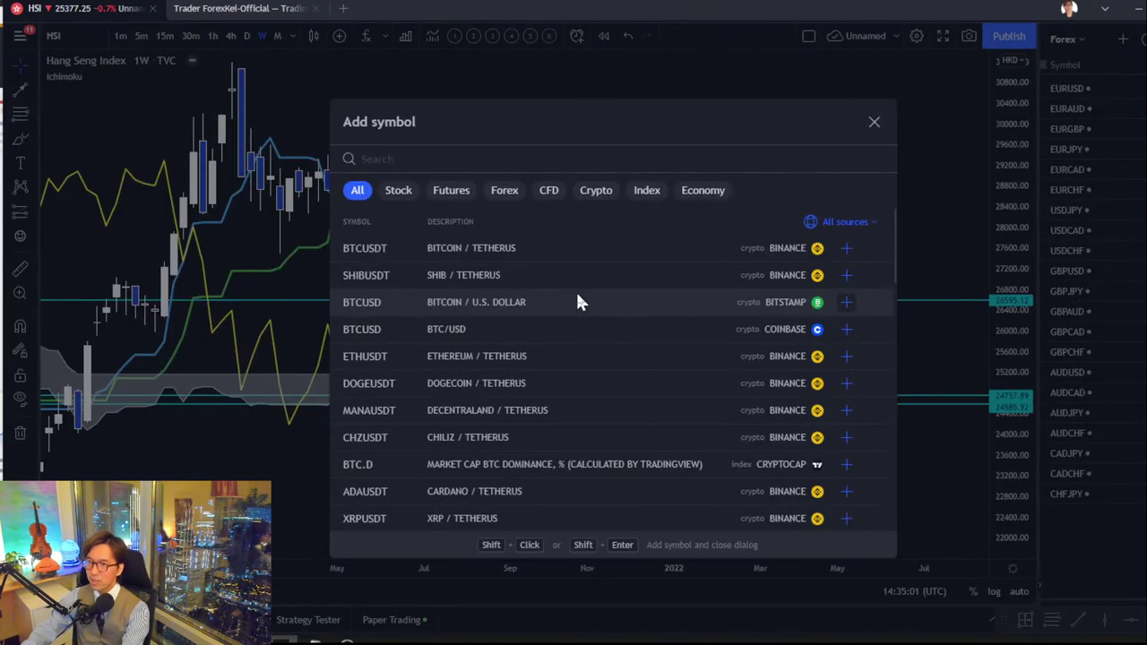
pyautogui.write('EUR')
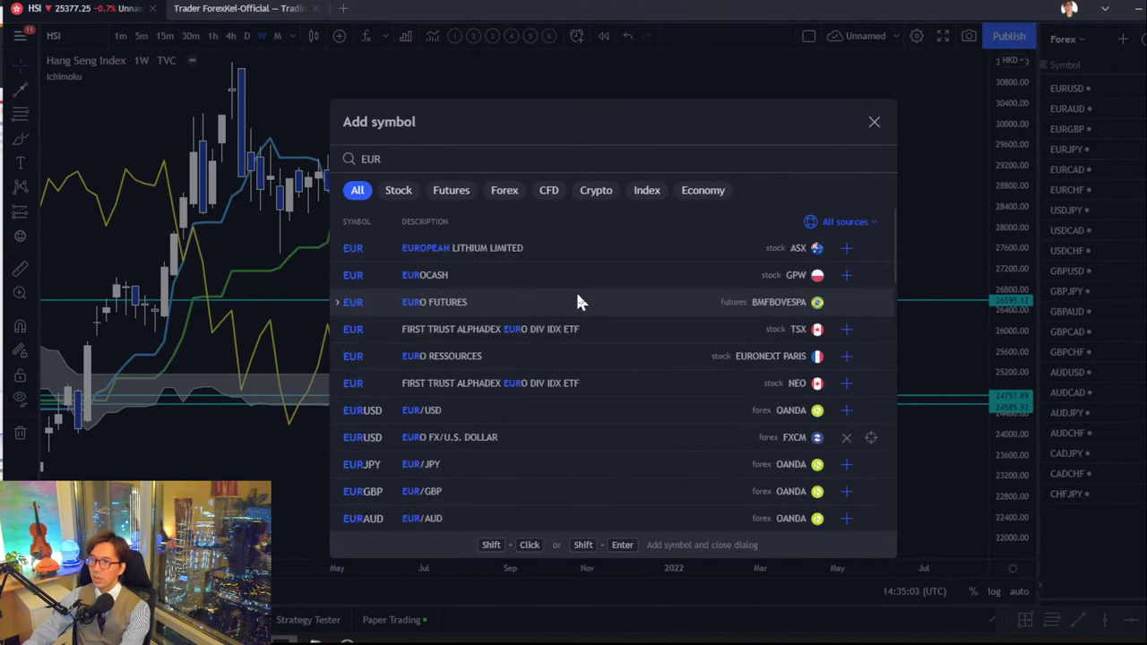
pyautogui.write('NZD')
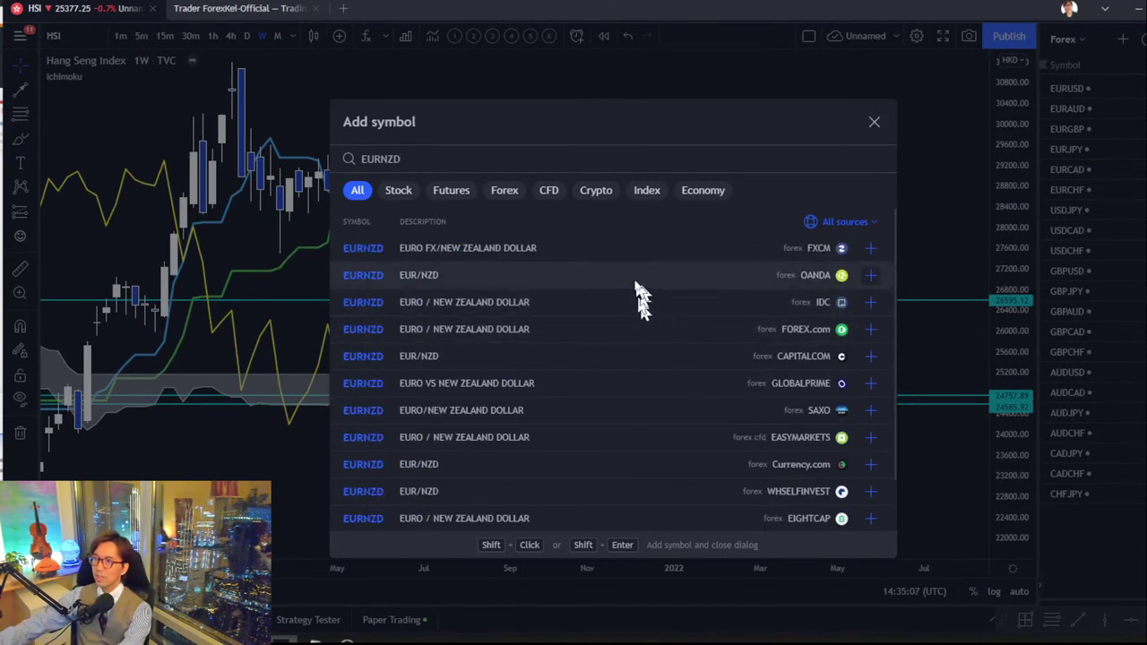
pyautogui.click(617, 249)
pyautogui.click(872, 122)
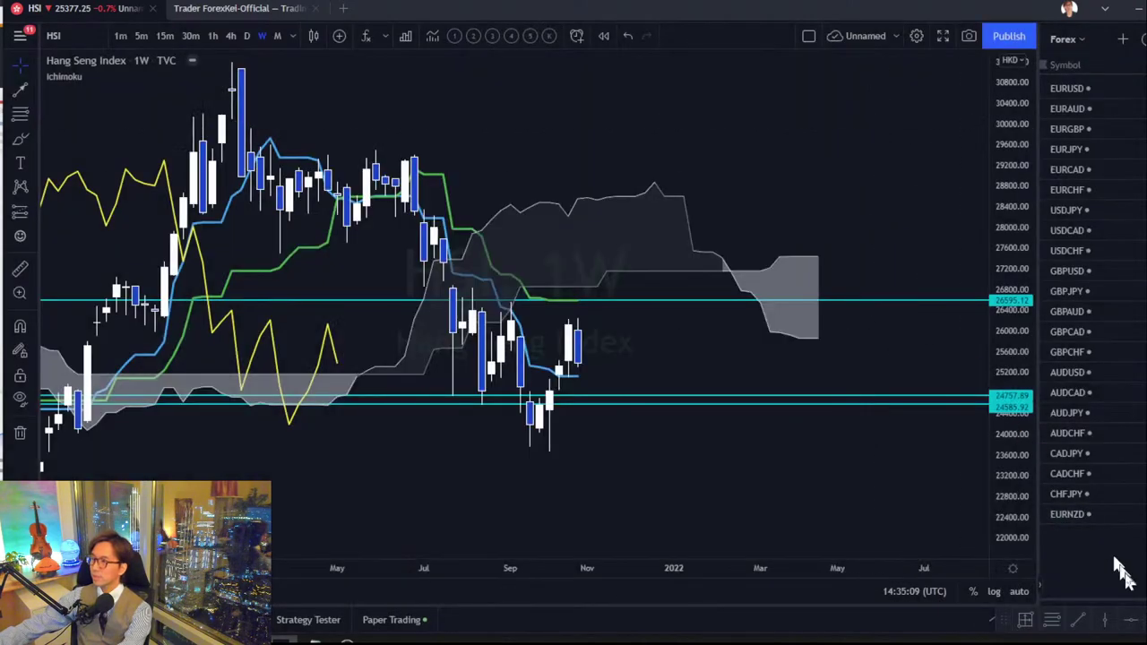
pyautogui.click(1111, 515)
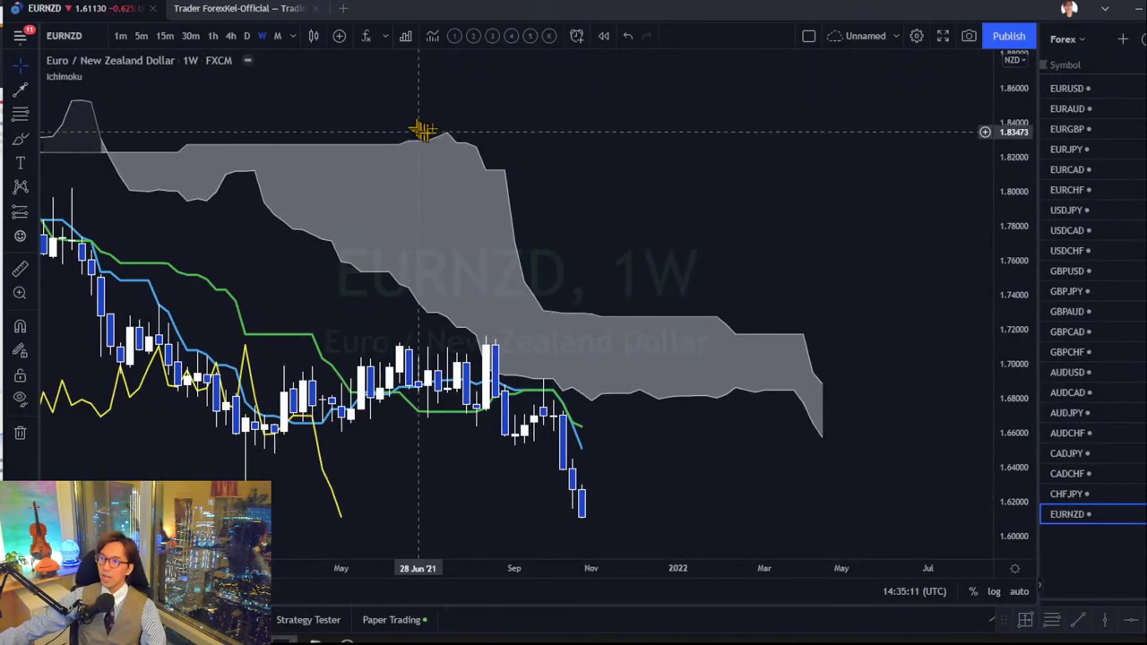
# Zoom out the weekly EURNZD chart to show price history back to 2018 and its cyan levels.
pyautogui.moveTo(602, 298); pyautogui.dragTo(622, 223)
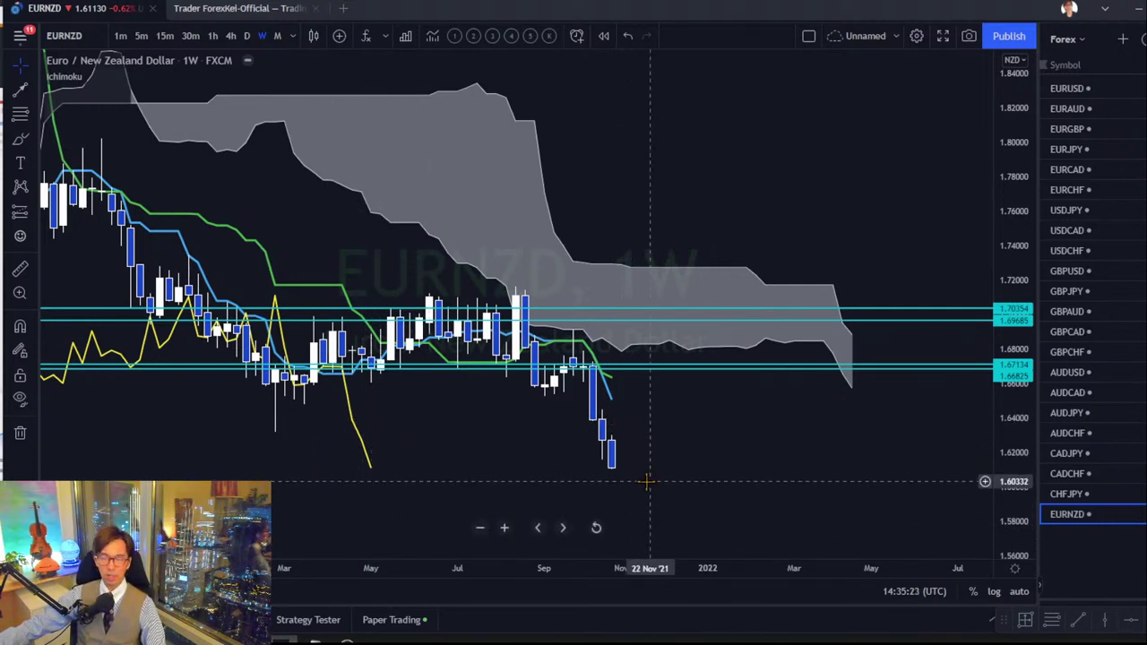
pyautogui.moveTo(1001, 223); pyautogui.dragTo(1019, 179)
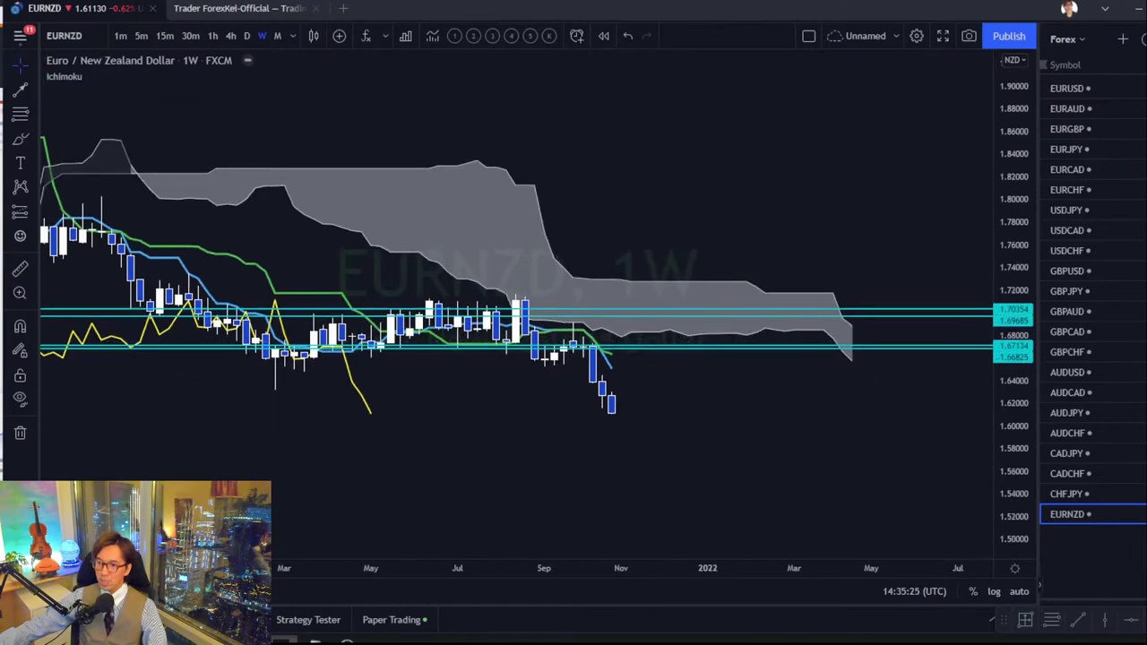
pyautogui.scroll(-10, 615, 555)
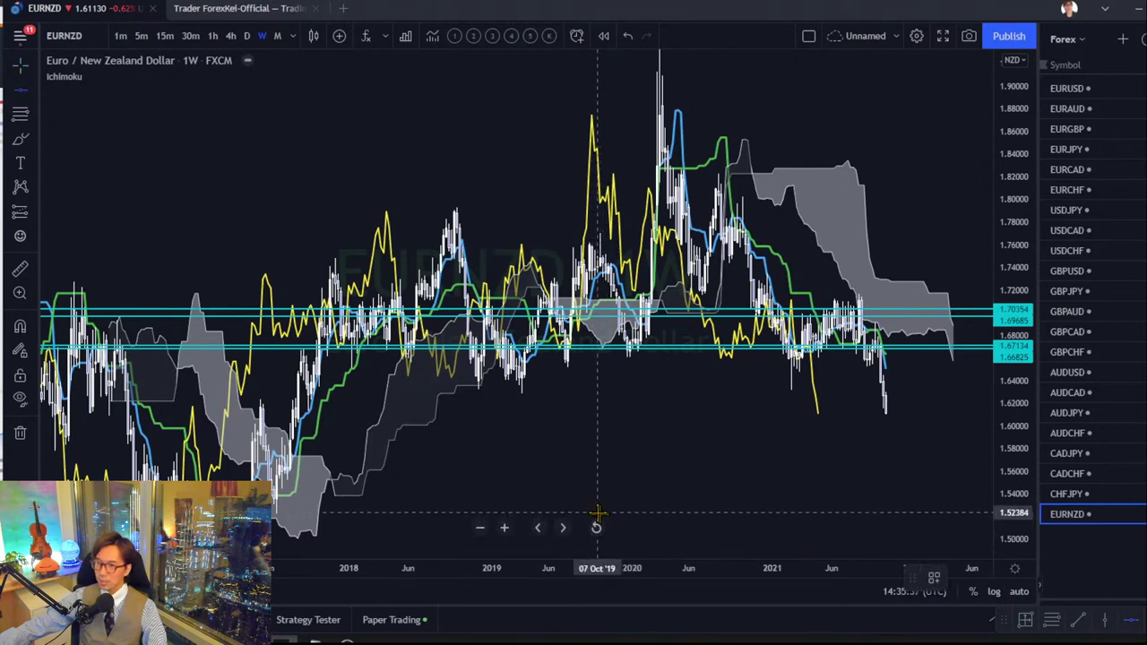
# Add a horizontal support line at 1.52384 on weekly EURNZD, then reframe the latest candles.
pyautogui.click(516, 513)
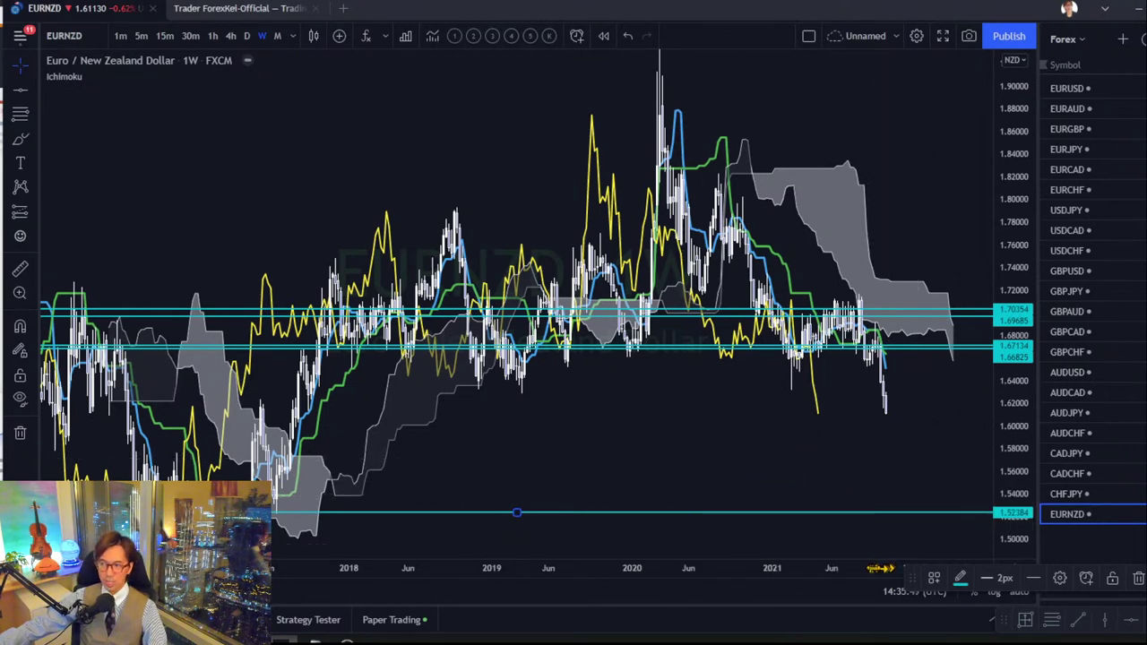
pyautogui.moveTo(879, 562); pyautogui.dragTo(696, 451)
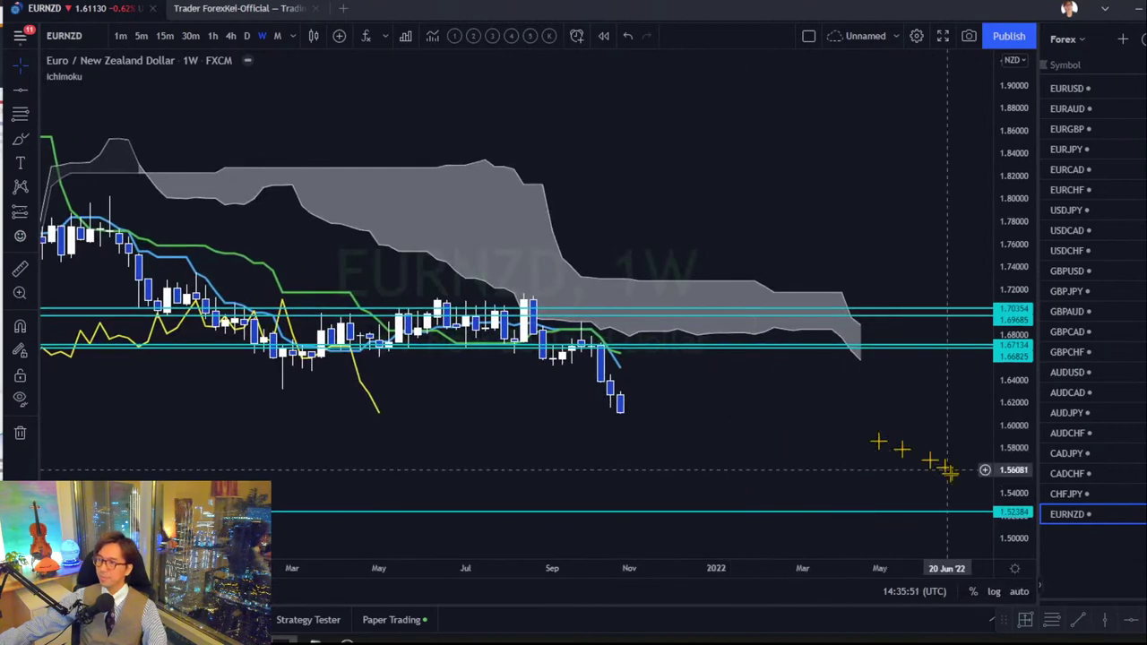
pyautogui.moveTo(1002, 483); pyautogui.dragTo(1004, 372)
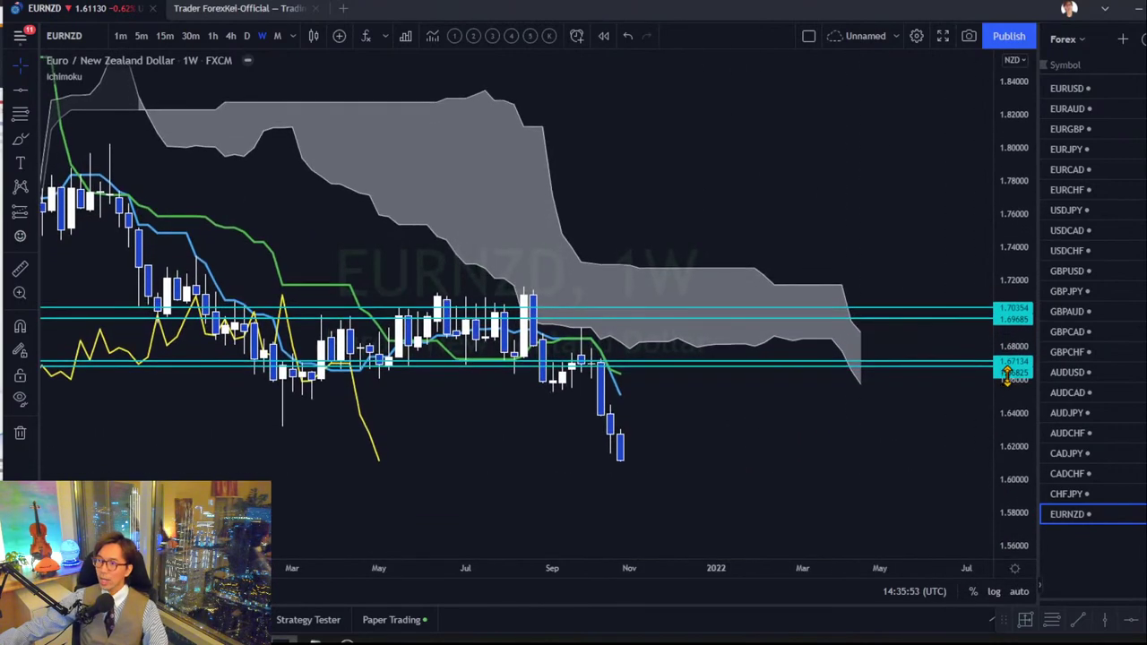
pyautogui.moveTo(804, 255); pyautogui.dragTo(841, 206)
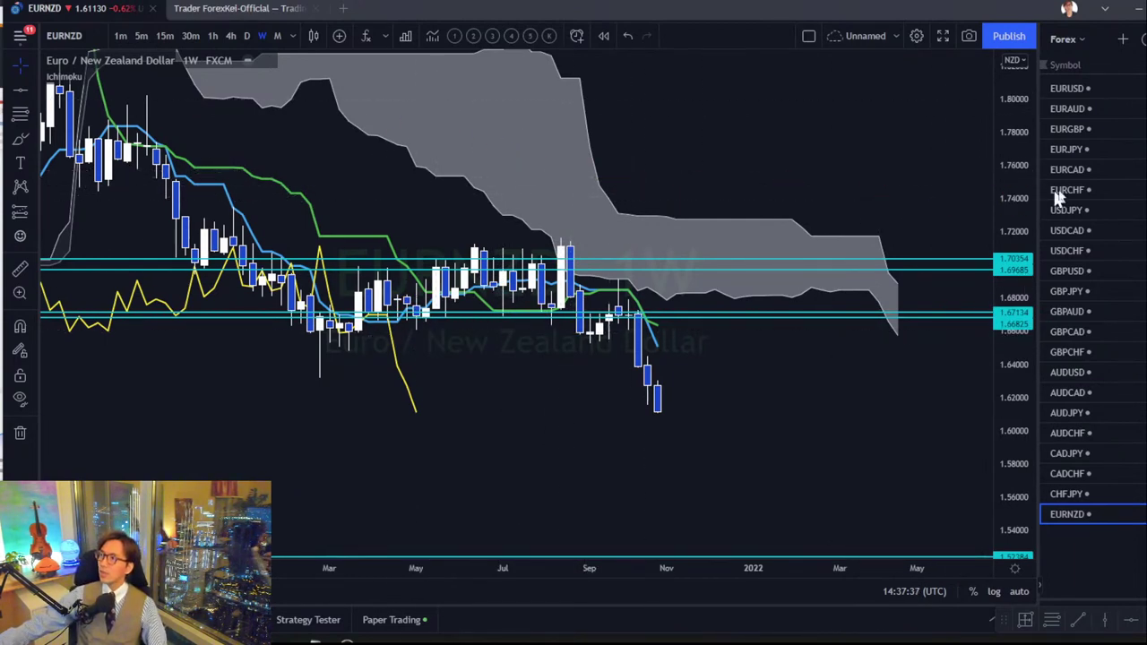
# Switch through EURCAD to the weekly EURJPY chart and brush-sketch an expected downturn from recent candles.
pyautogui.click(1102, 169)
pyautogui.click(1103, 149)
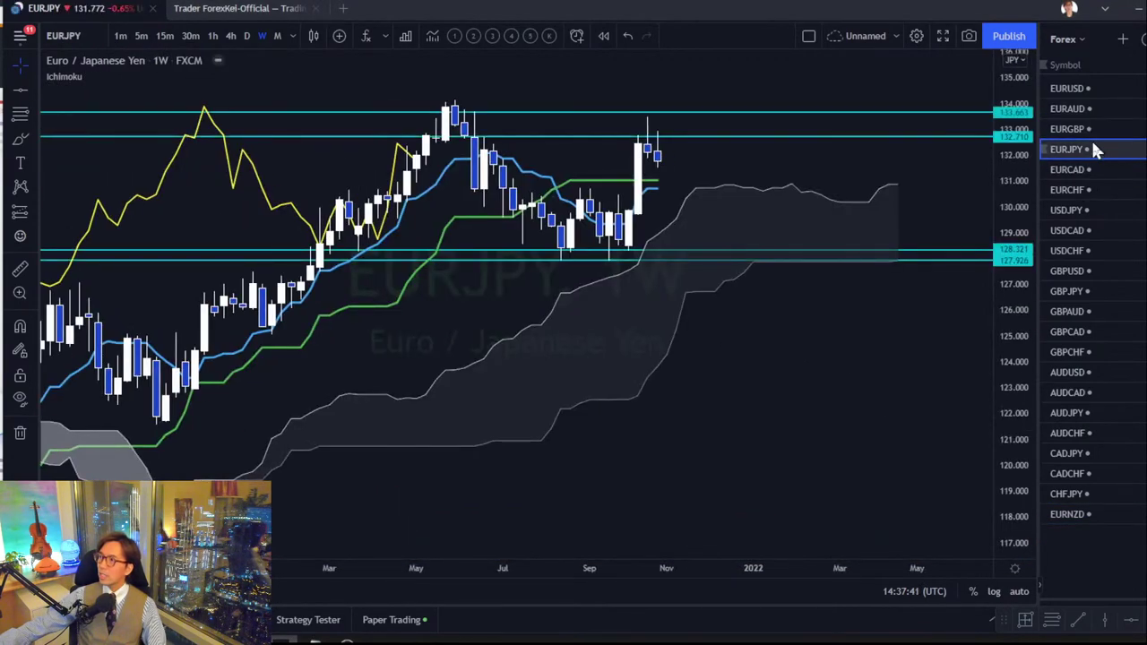
pyautogui.moveTo(811, 184); pyautogui.dragTo(654, 212)
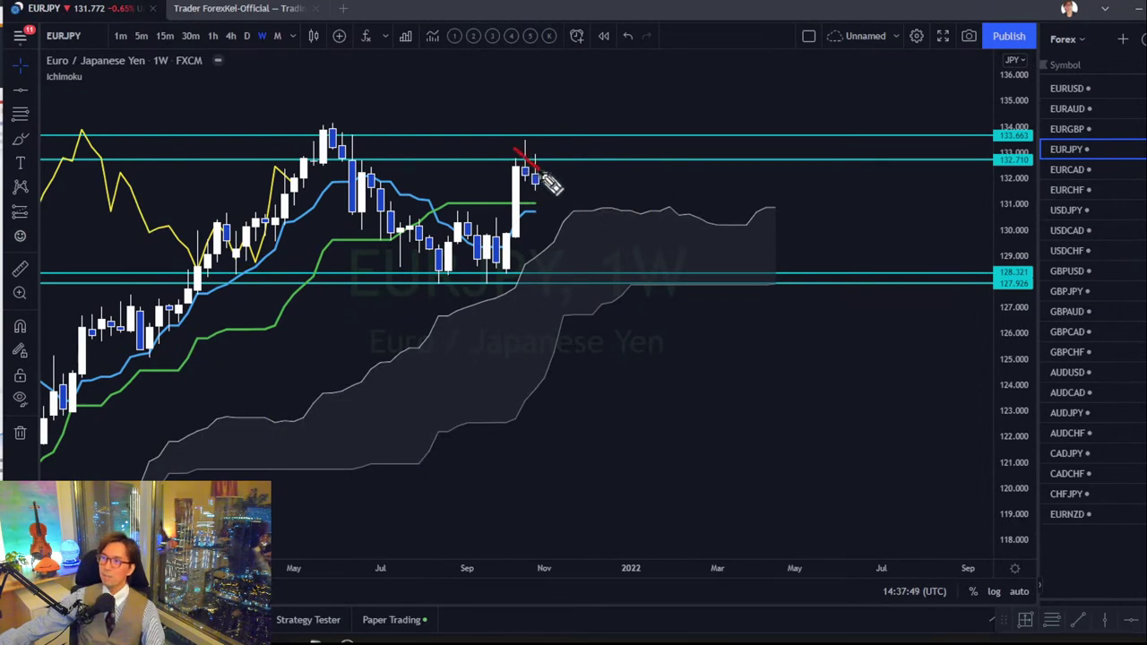
pyautogui.moveTo(524, 161); pyautogui.dragTo(502, 240)
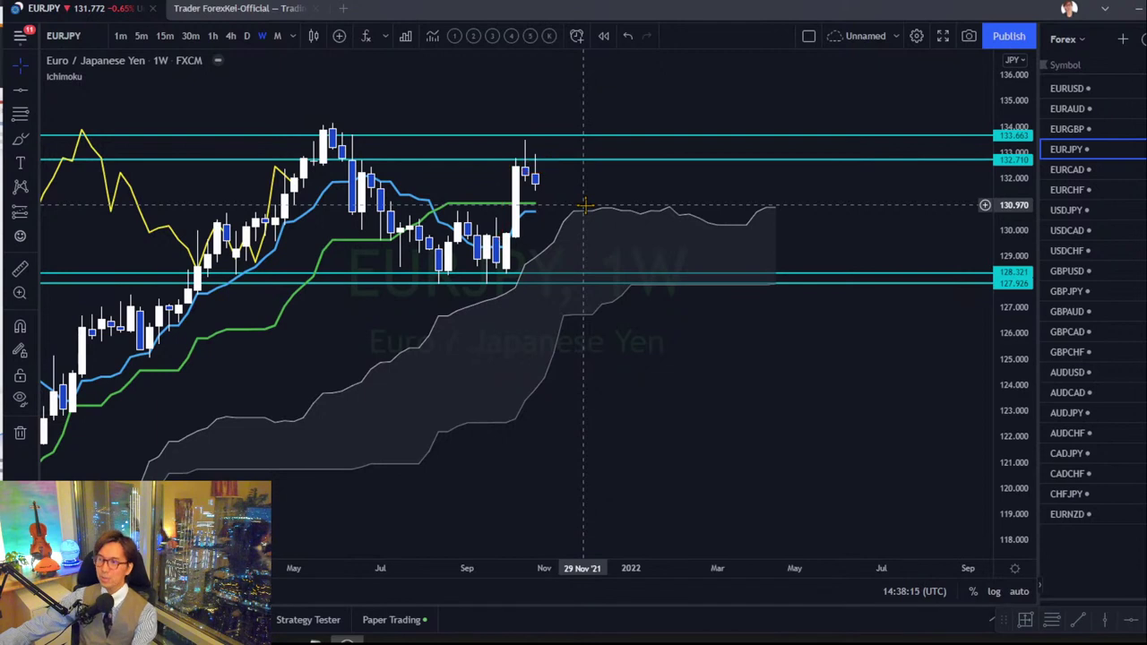
# Review EURJPY on the daily, 4-hour and 1-hour timeframes, settling back on 4-hour.
pyautogui.click(248, 36)
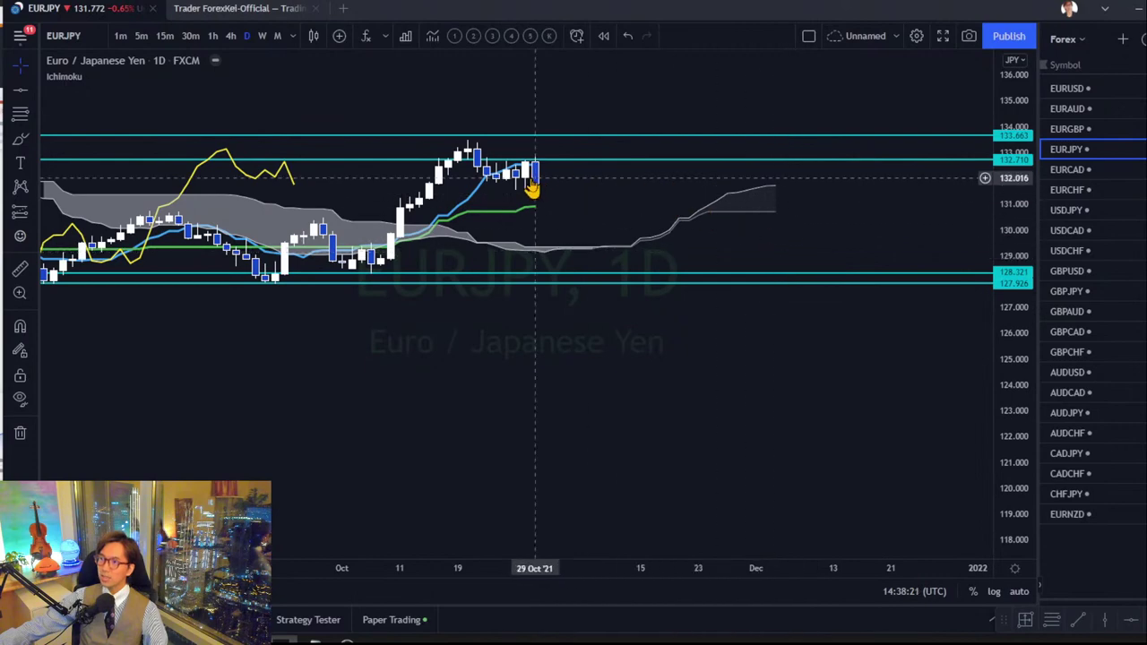
pyautogui.click(230, 36)
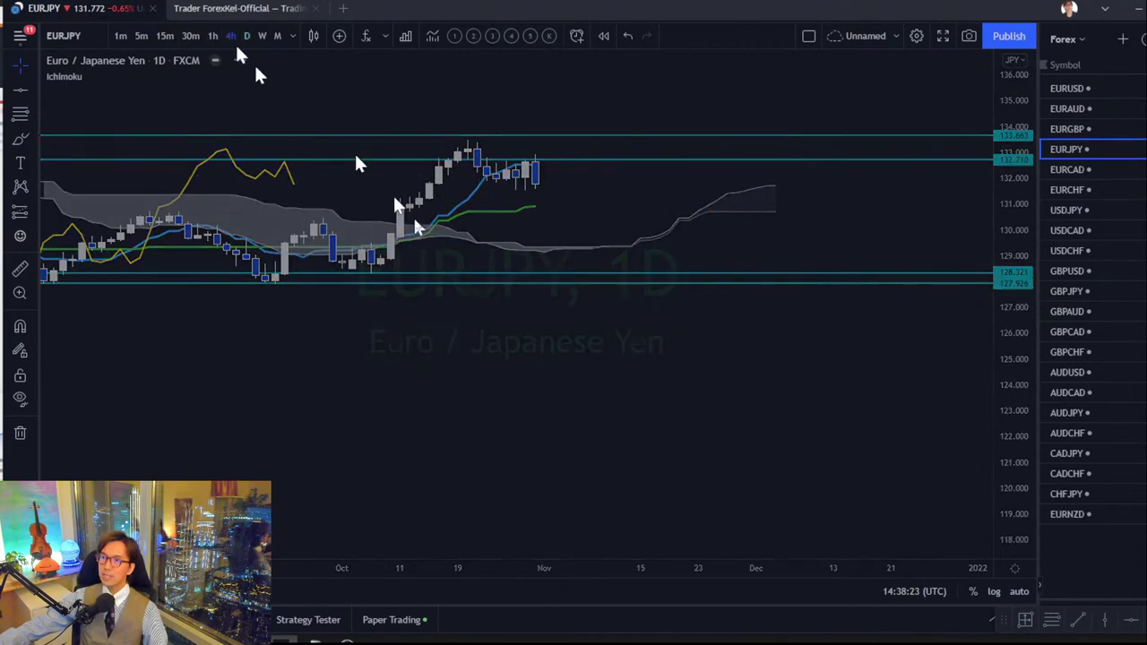
pyautogui.moveTo(1011, 463); pyautogui.dragTo(986, 233)
pyautogui.moveTo(653, 103); pyautogui.dragTo(635, 433)
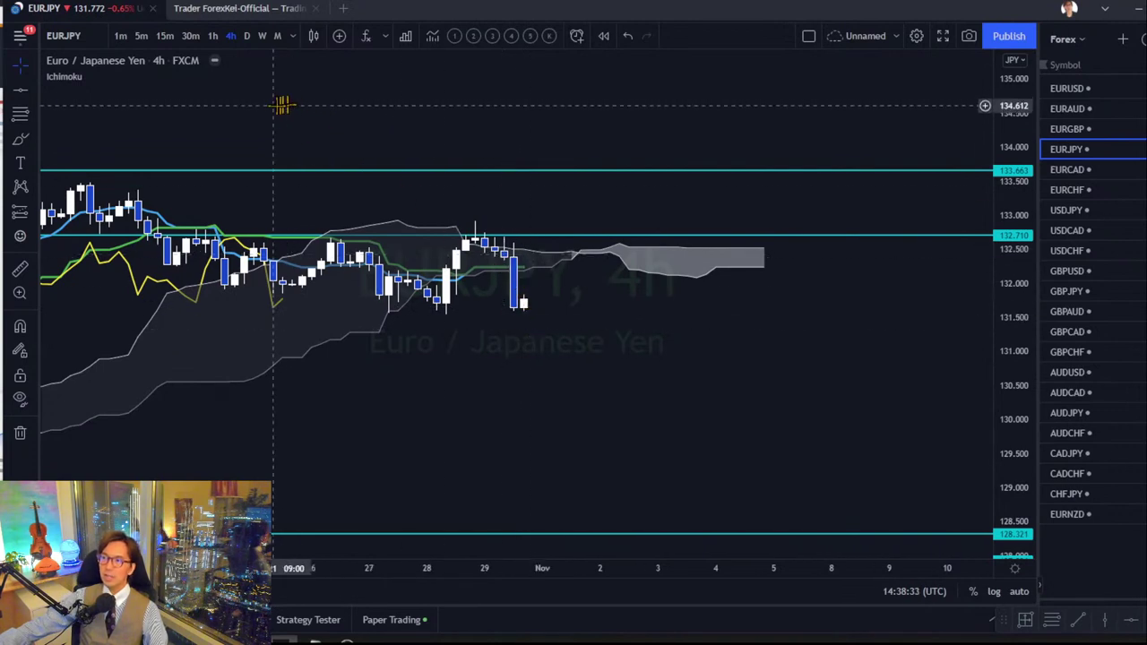
pyautogui.click(209, 38)
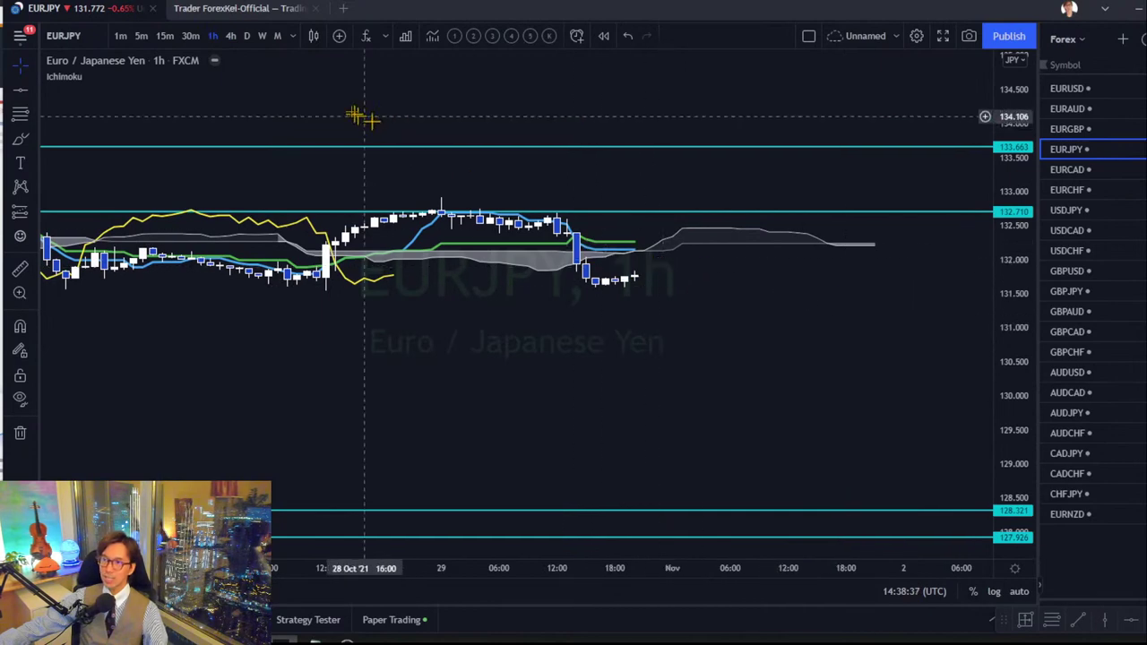
pyautogui.click(232, 36)
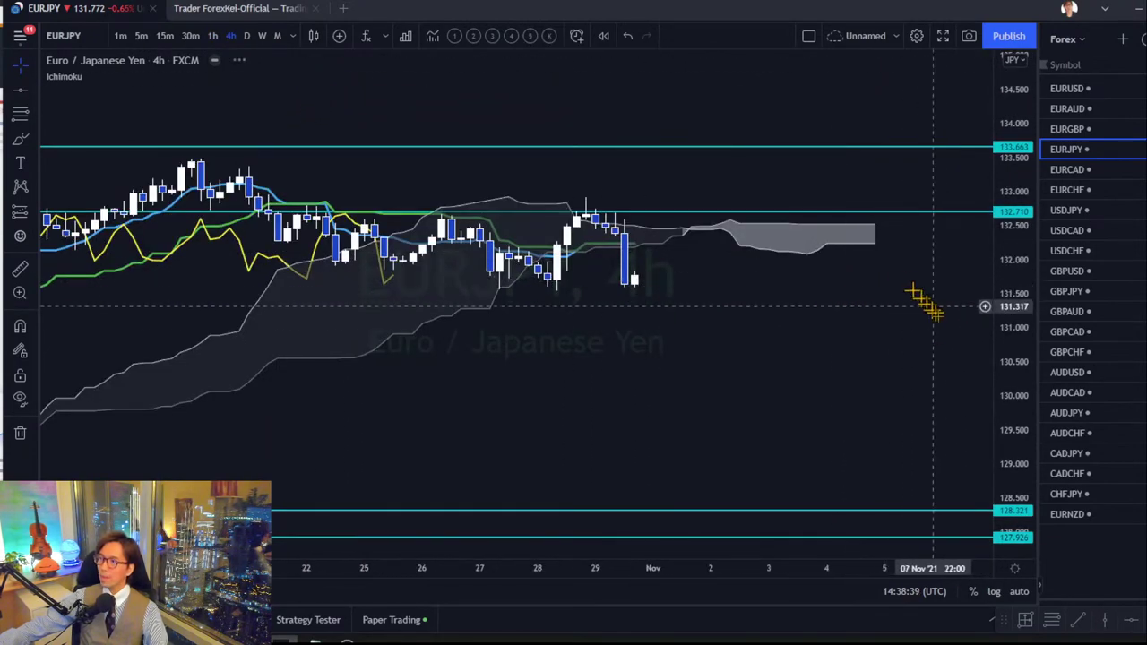
# Frame the last two weeks of 4-hour candles and add a horizontal level at 131.558.
pyautogui.moveTo(1013, 332); pyautogui.dragTo(1015, 385)
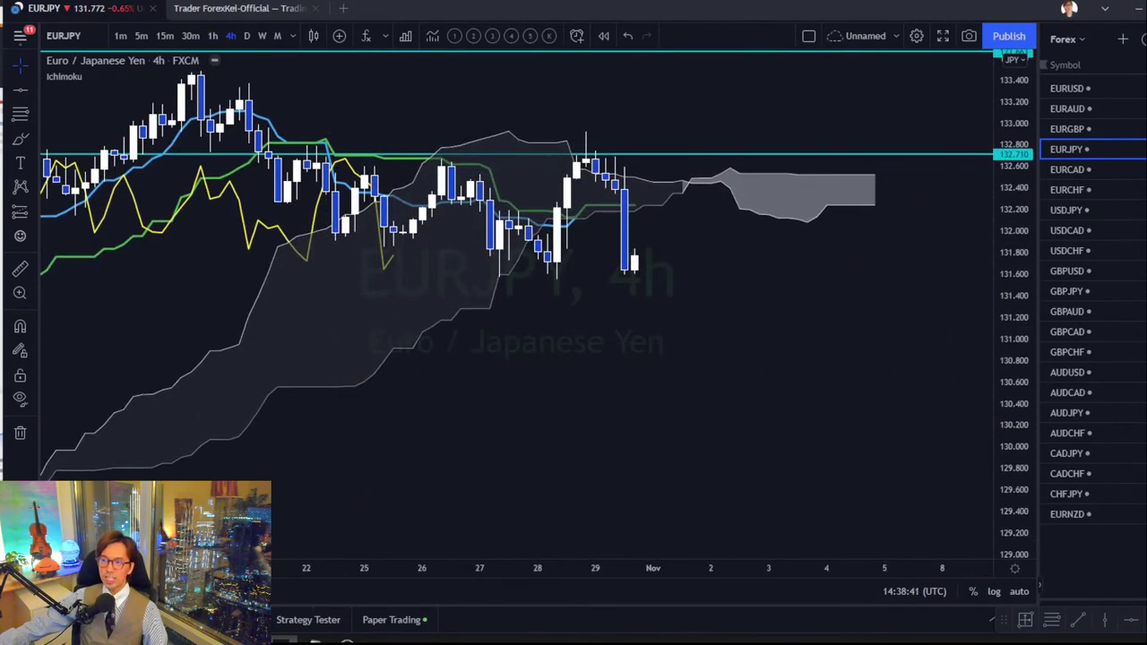
pyautogui.scroll(-5, 798, 410)
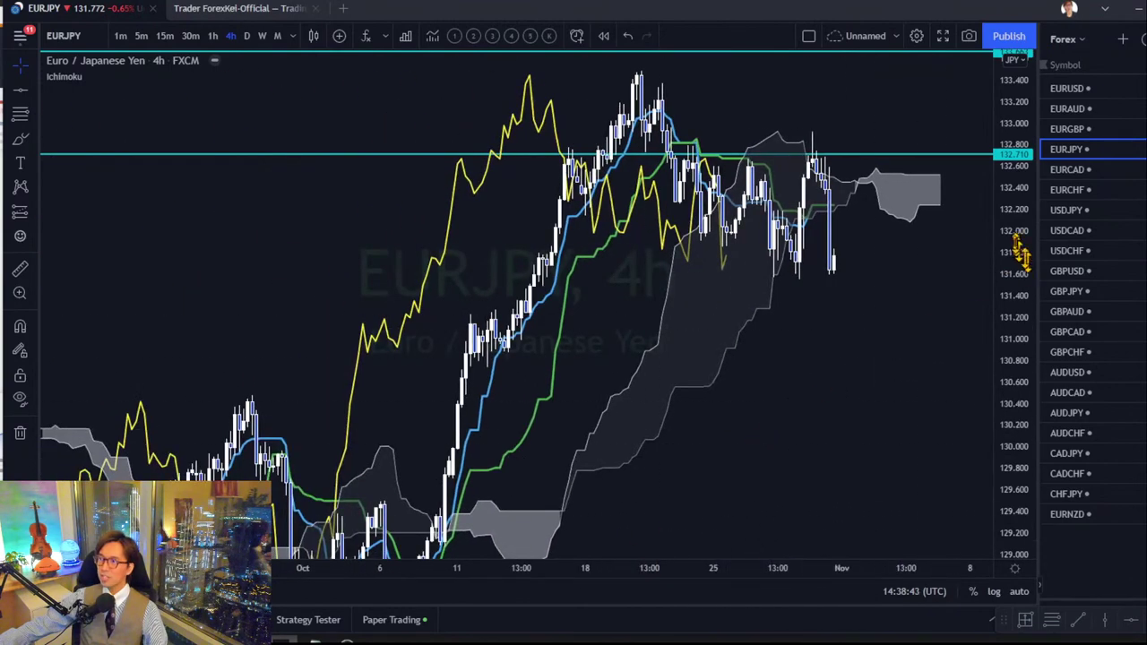
pyautogui.moveTo(1019, 242); pyautogui.dragTo(983, 398)
pyautogui.moveTo(577, 318); pyautogui.dragTo(552, 312)
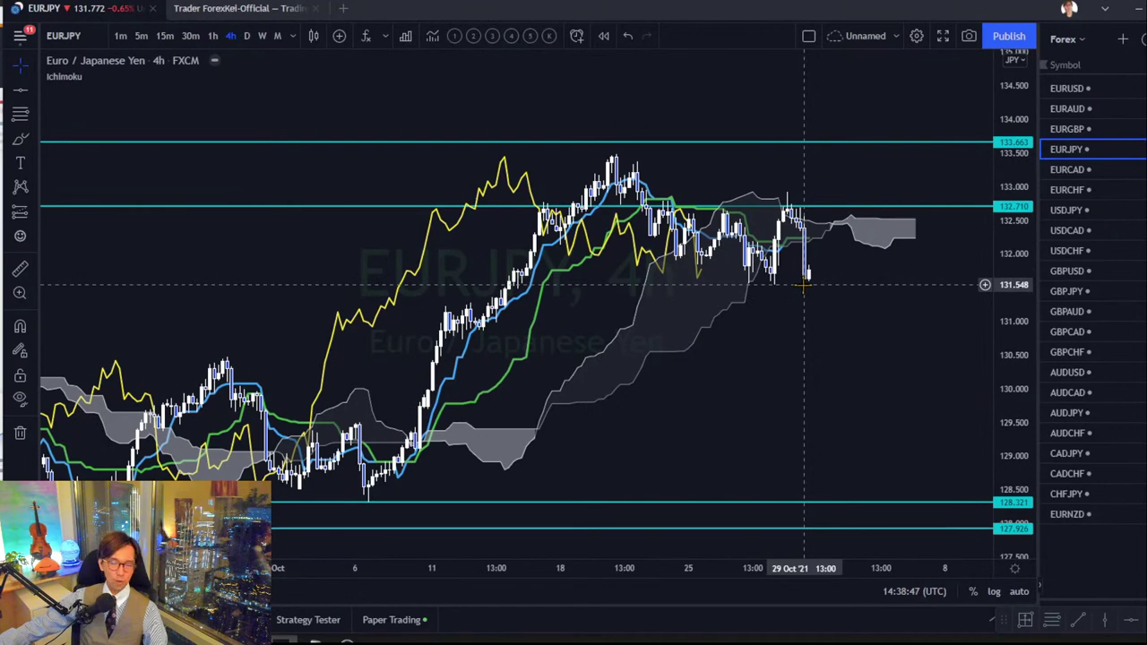
pyautogui.moveTo(801, 568); pyautogui.dragTo(644, 546)
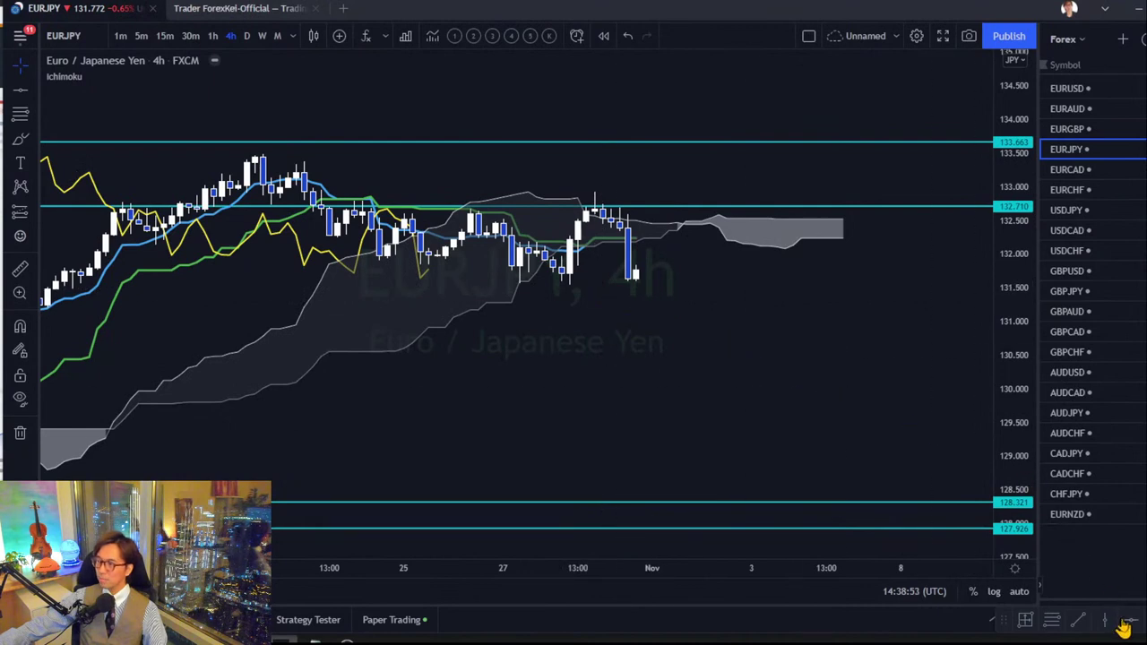
pyautogui.click(655, 286)
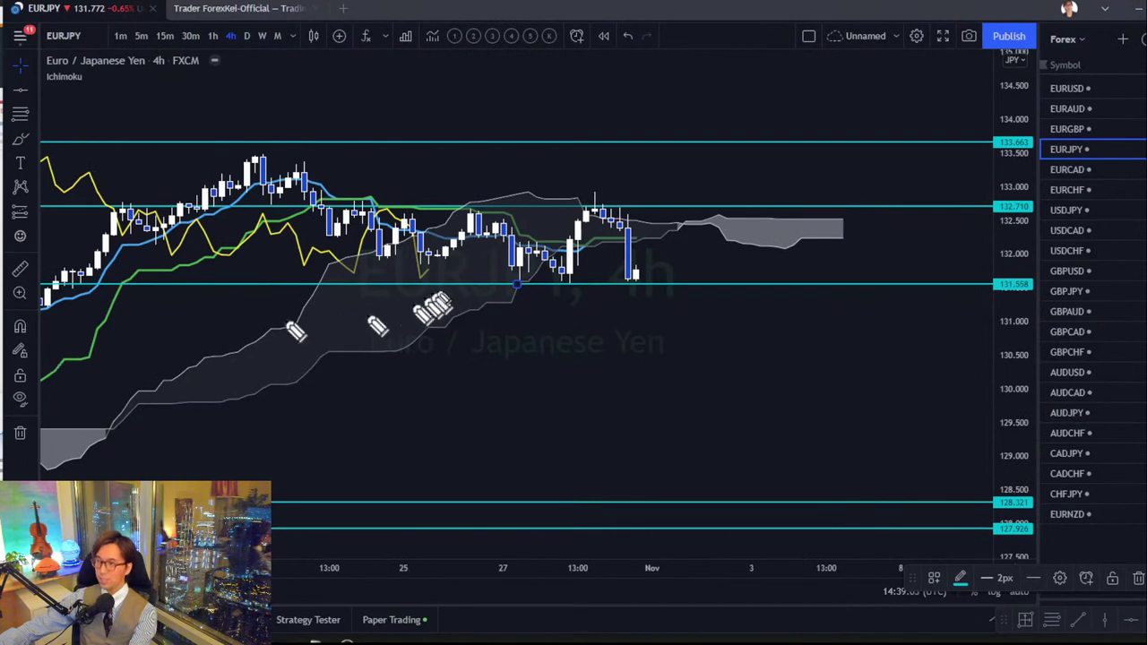
# Scribble a red 35 note below the last candle, remove it, and return EURJPY to weekly.
pyautogui.moveTo(647, 280)
pyautogui.mouseDown()
pyautogui.moveTo(666, 318)
pyautogui.moveTo(656, 317)
pyautogui.moveTo(650, 306)
pyautogui.moveTo(674, 316)
pyautogui.mouseUp()
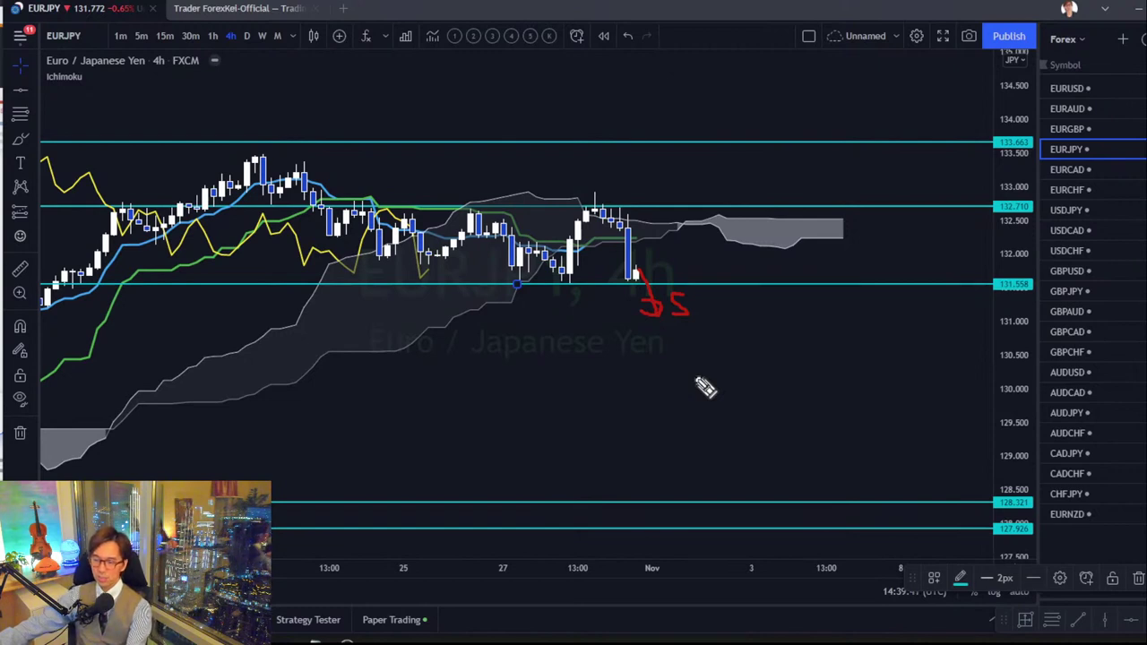
pyautogui.press('Escape')
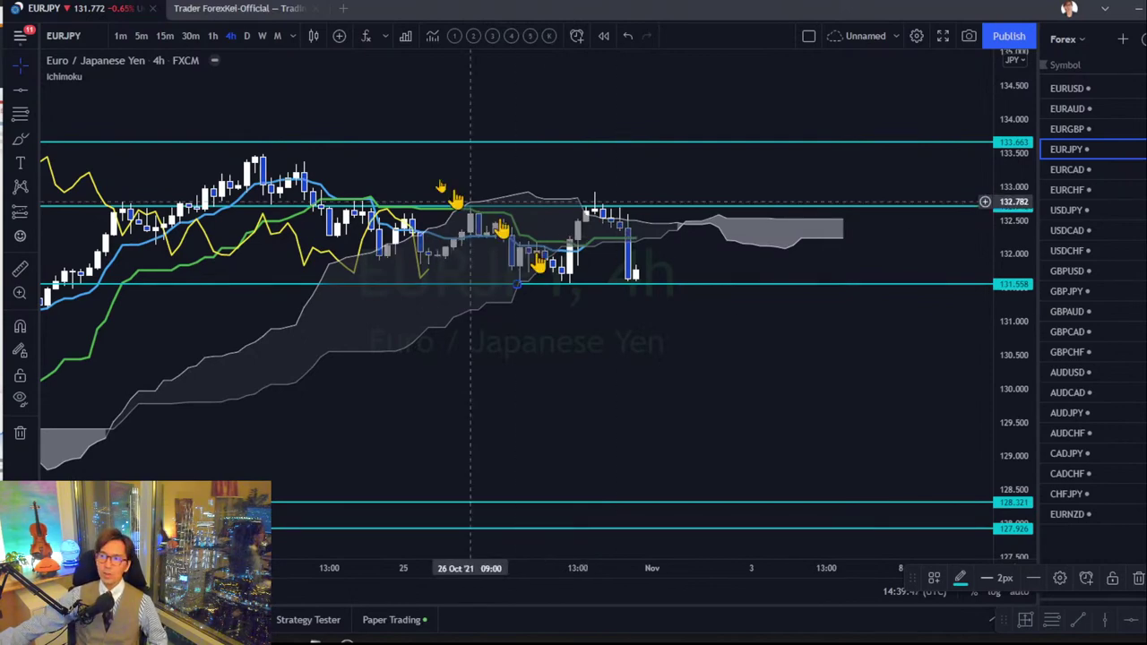
pyautogui.click(260, 35)
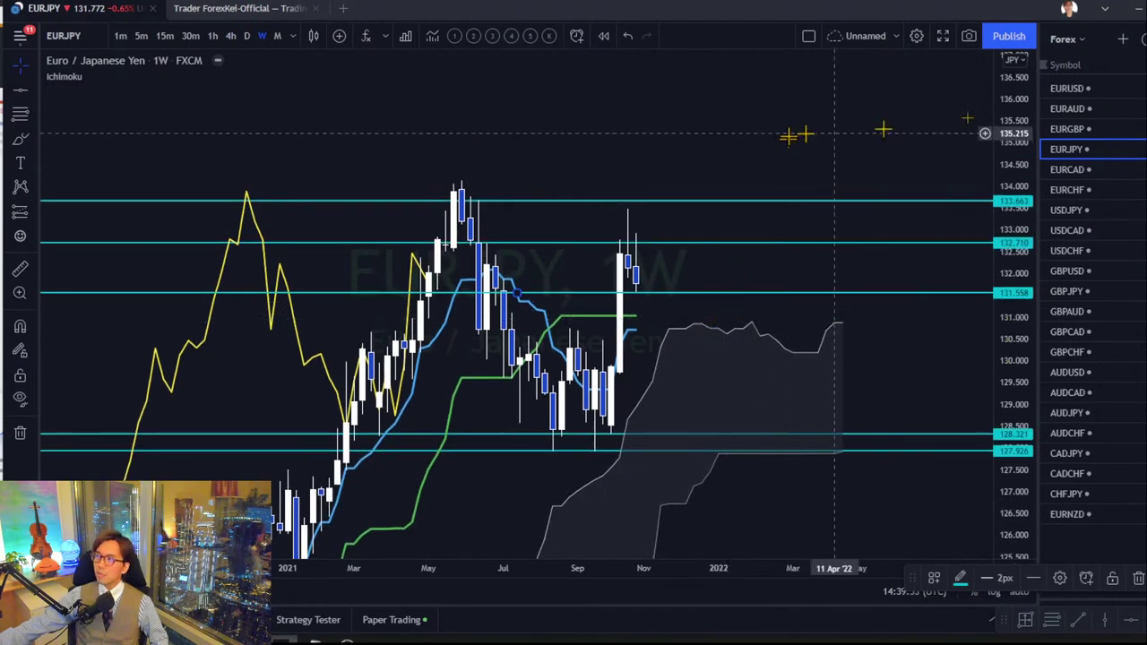
# Flip through the EURGBP, EURAUD and EURJPY charts before settling on weekly EURCAD.
pyautogui.click(1062, 130)
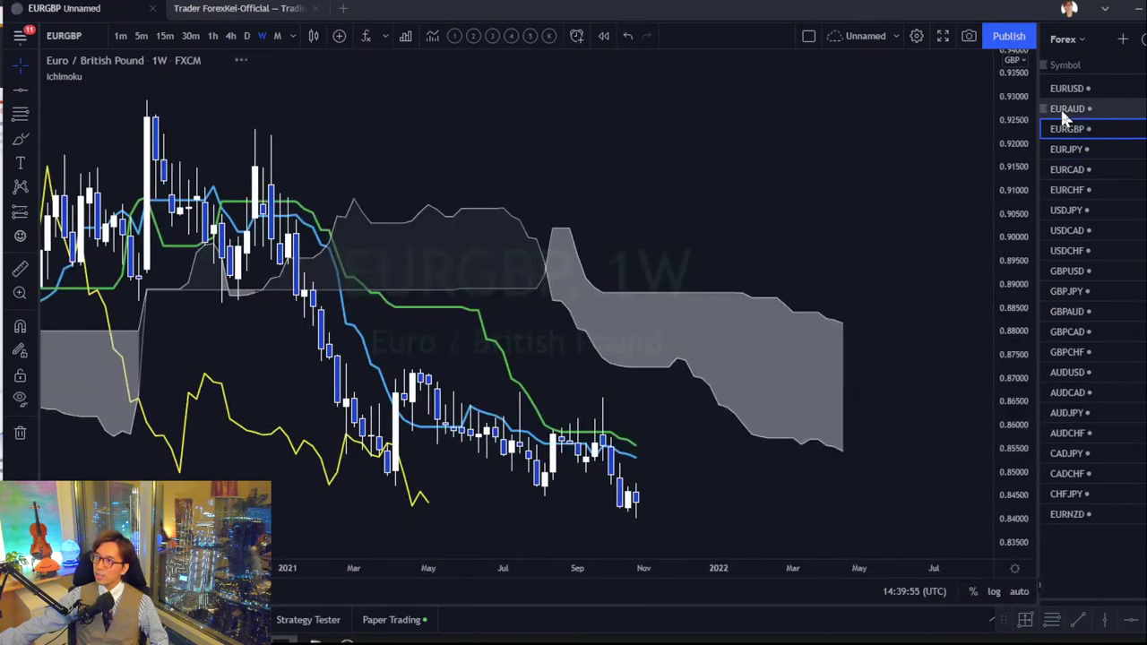
pyautogui.click(1060, 106)
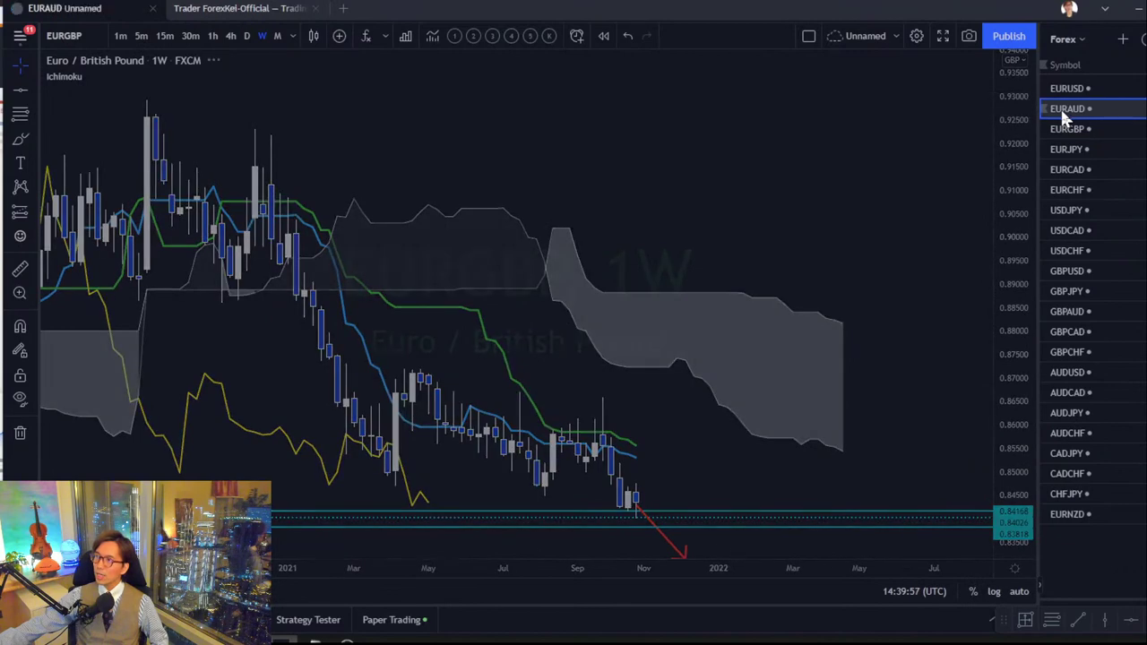
pyautogui.click(1077, 150)
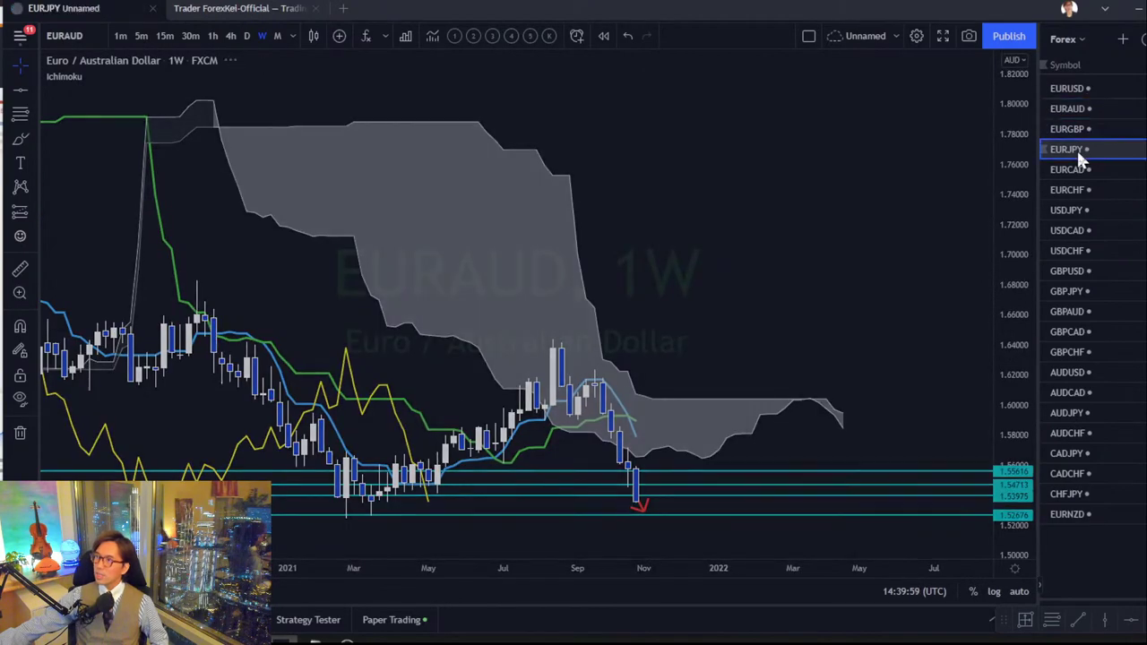
pyautogui.click(1074, 169)
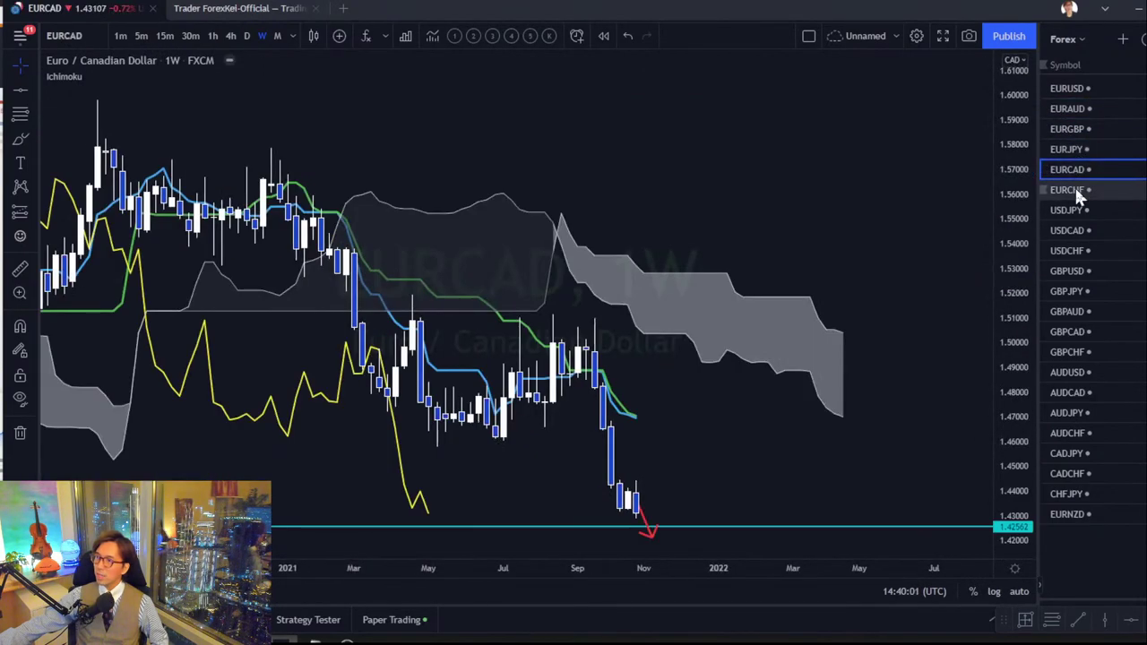
# Pan and zoom the weekly EURCAD chart to bring the recent candles and cloud into view.
pyautogui.moveTo(902, 294); pyautogui.dragTo(882, 267)
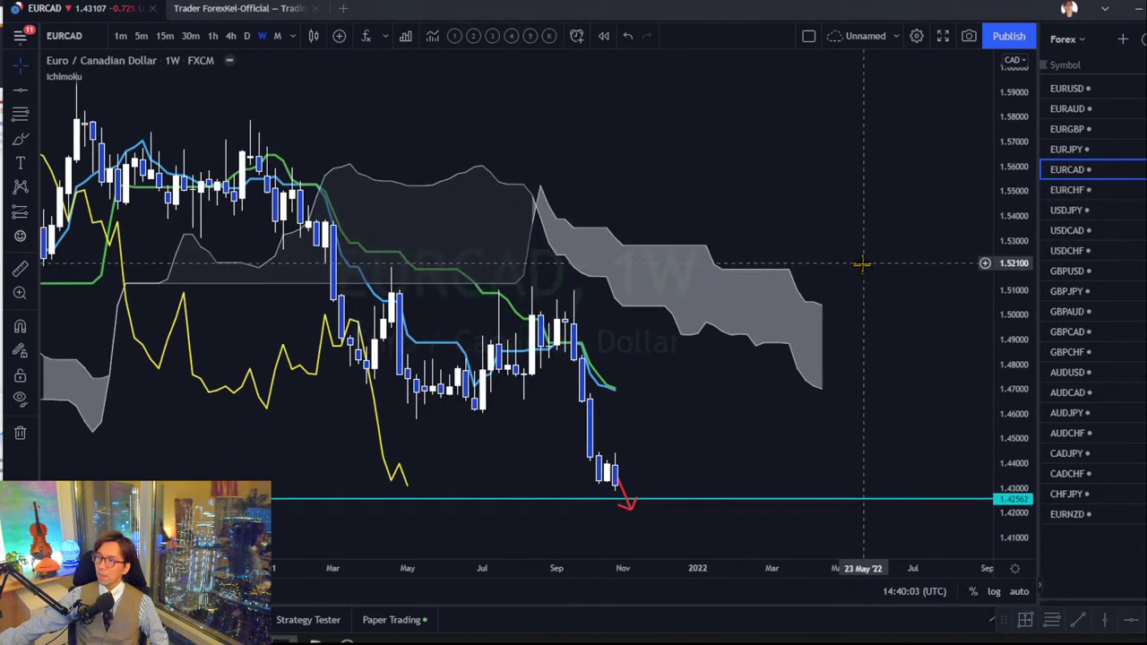
pyautogui.scroll(2, 566, 582)
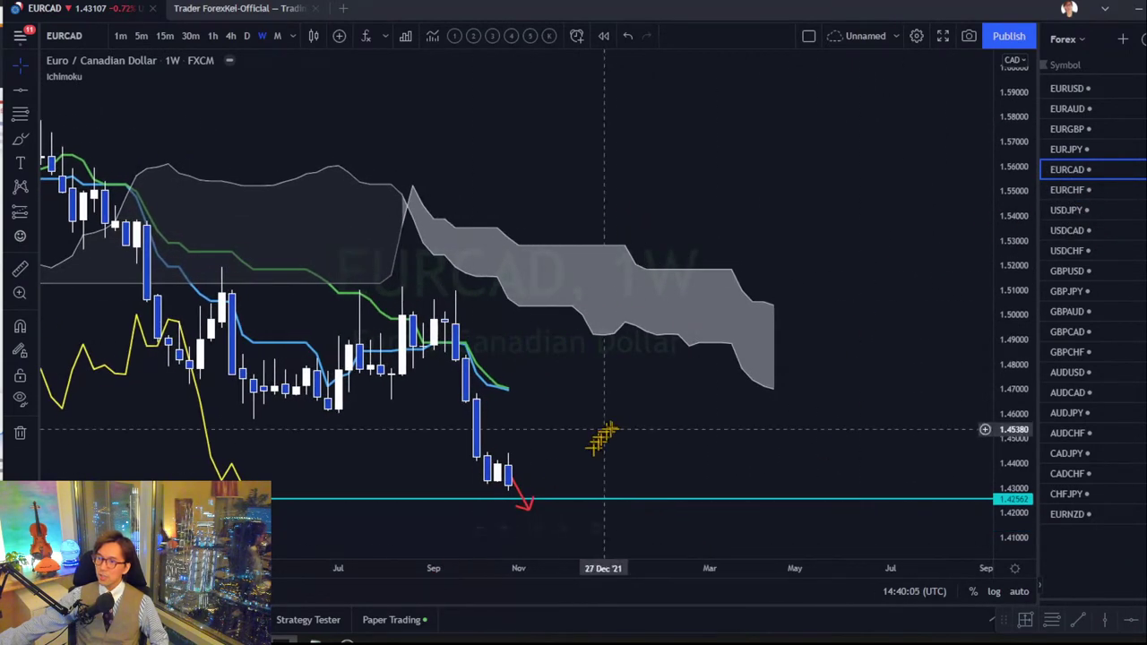
pyautogui.moveTo(607, 371); pyautogui.dragTo(678, 346)
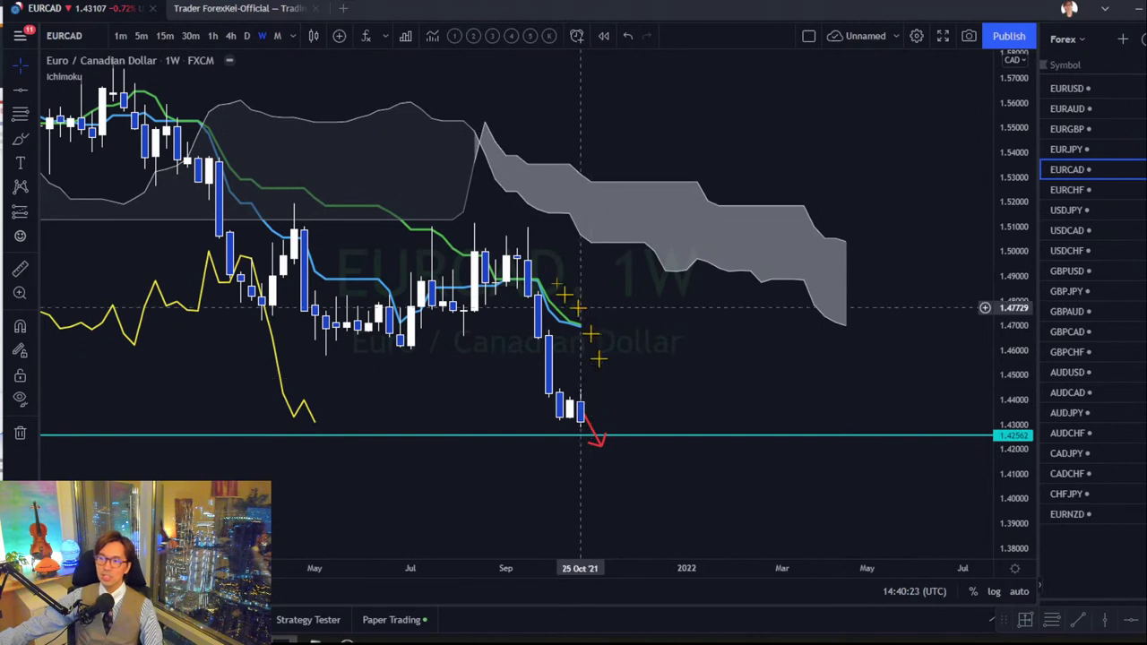
# Review EURCAD on daily, 4-hour, 1-hour and 30-minute candles, then return to weekly.
pyautogui.click(247, 38)
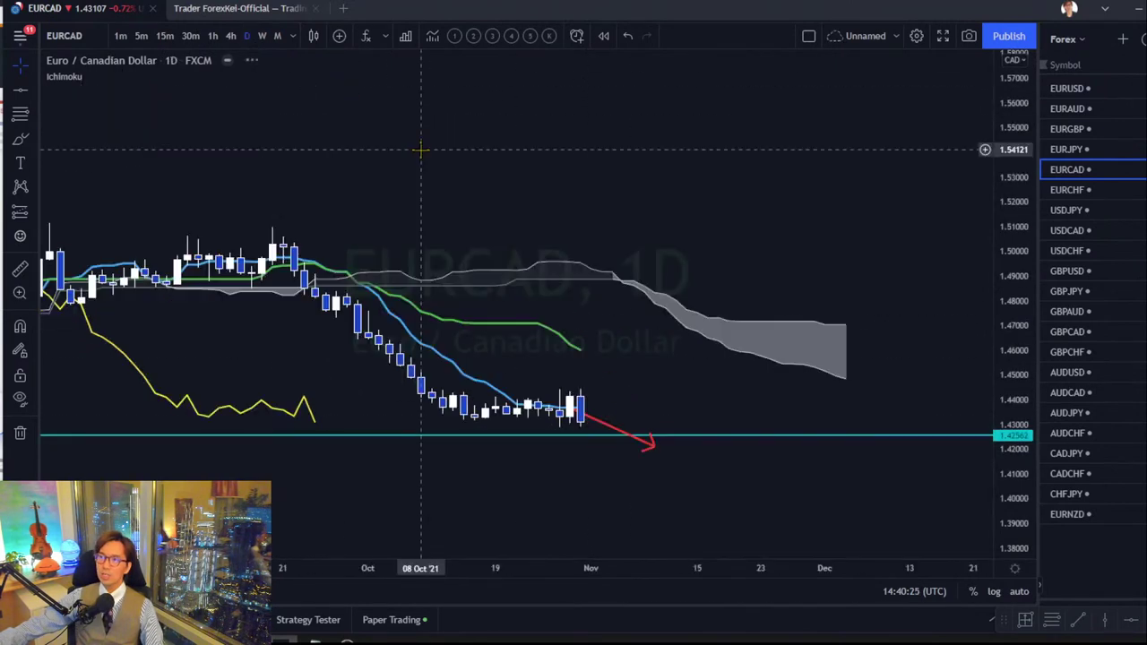
pyautogui.click(230, 38)
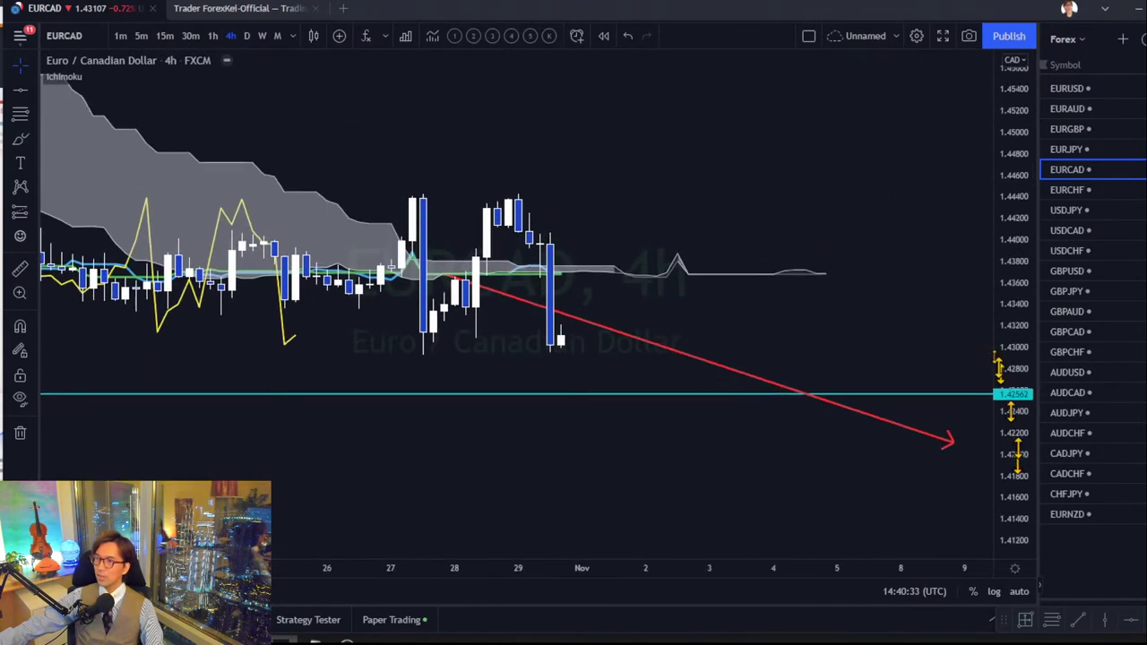
pyautogui.click(214, 36)
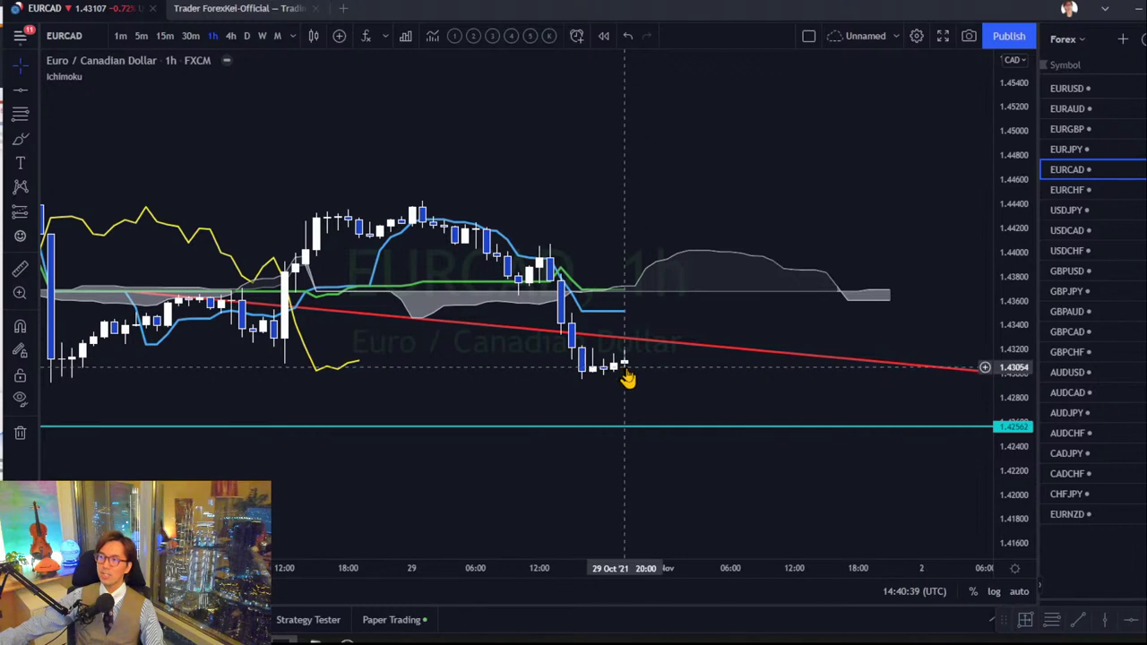
pyautogui.click(190, 36)
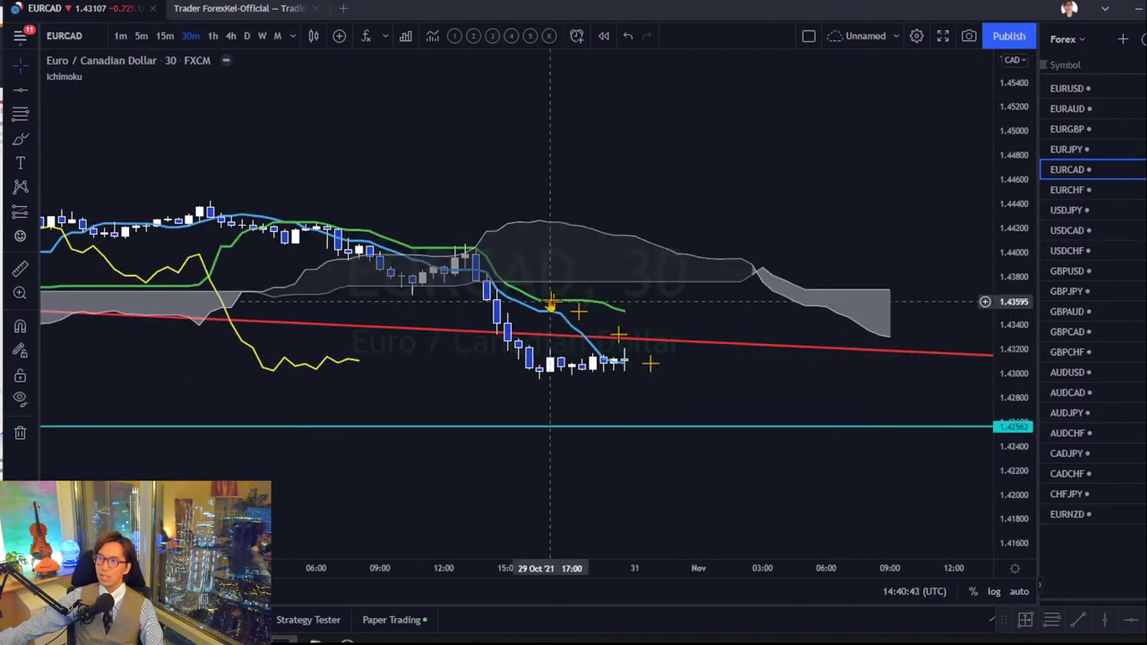
pyautogui.click(262, 36)
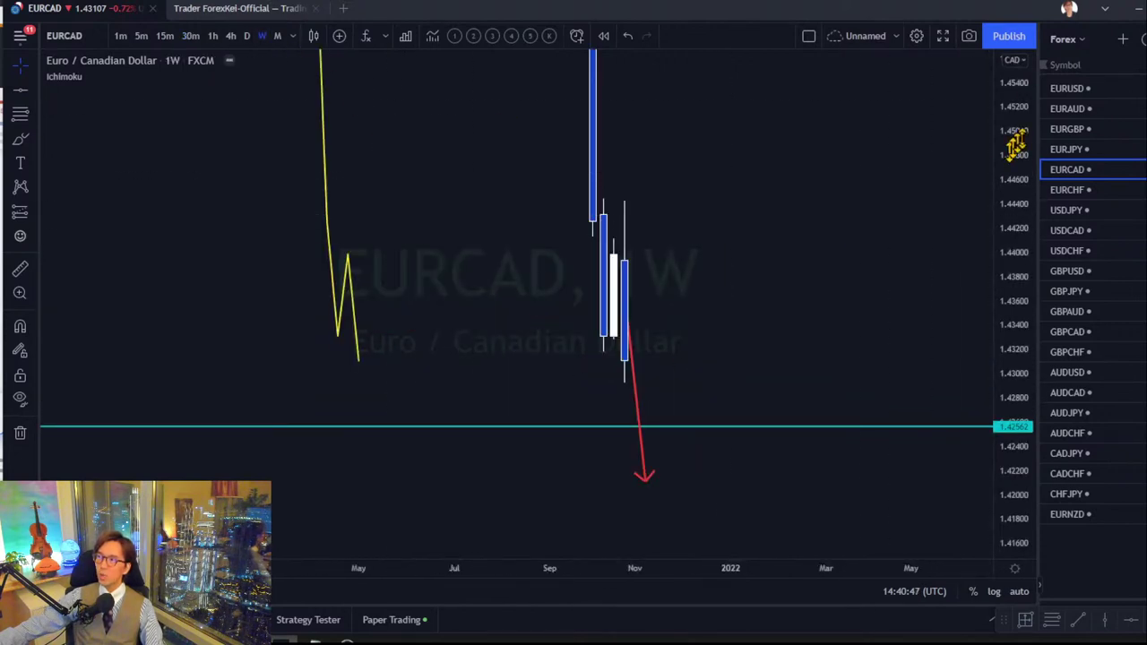
# Compress the weekly EURCAD price scale and recentre the chart on the Ichimoku cloud.
pyautogui.moveTo(1014, 147); pyautogui.dragTo(1022, 215)
pyautogui.moveTo(751, 236); pyautogui.dragTo(683, 337)
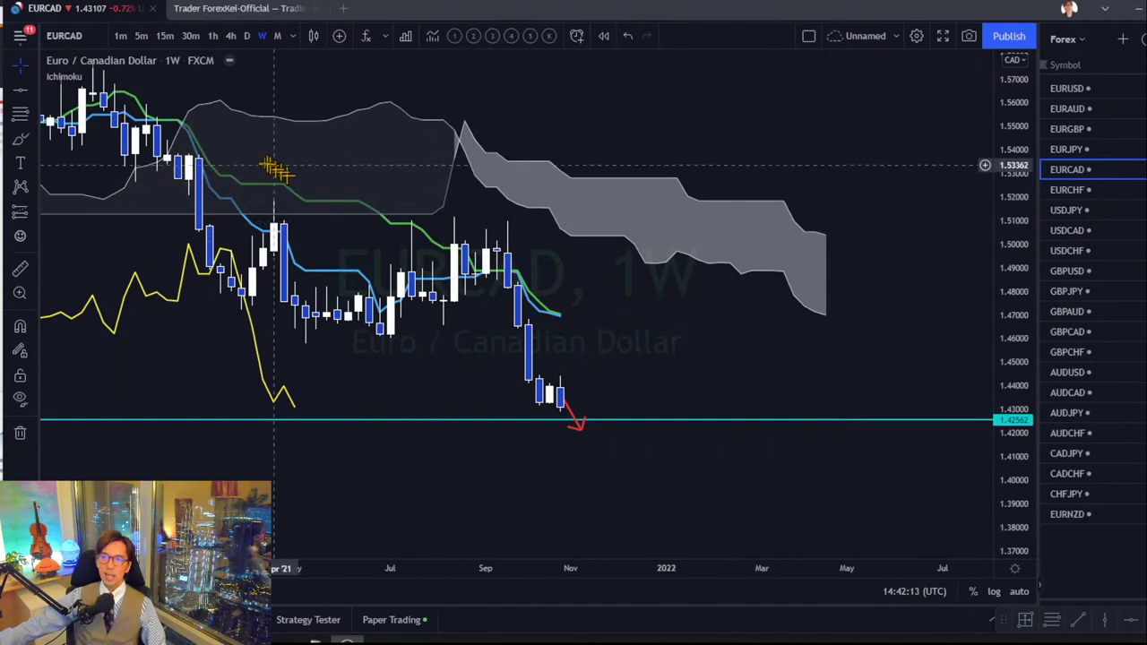
# Go back to late 2018 and trace the rally to the peak with a red freehand stroke.
pyautogui.scroll(5, 444, 223)
pyautogui.hscroll(-10, 452, 275)
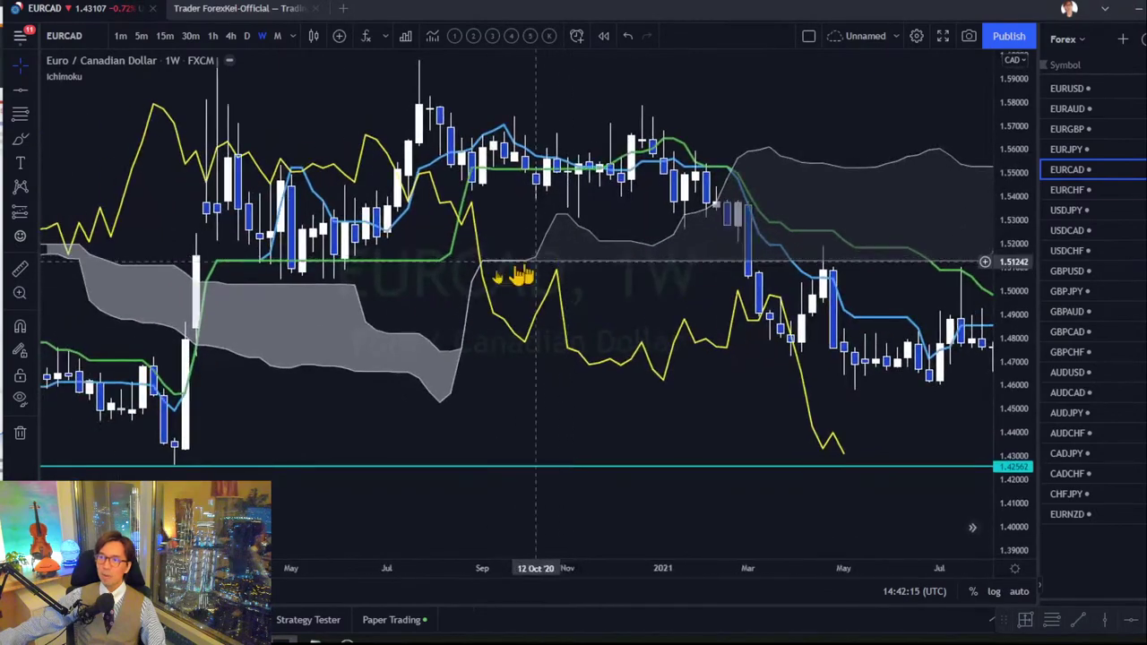
pyautogui.hscroll(-15, 354, 362)
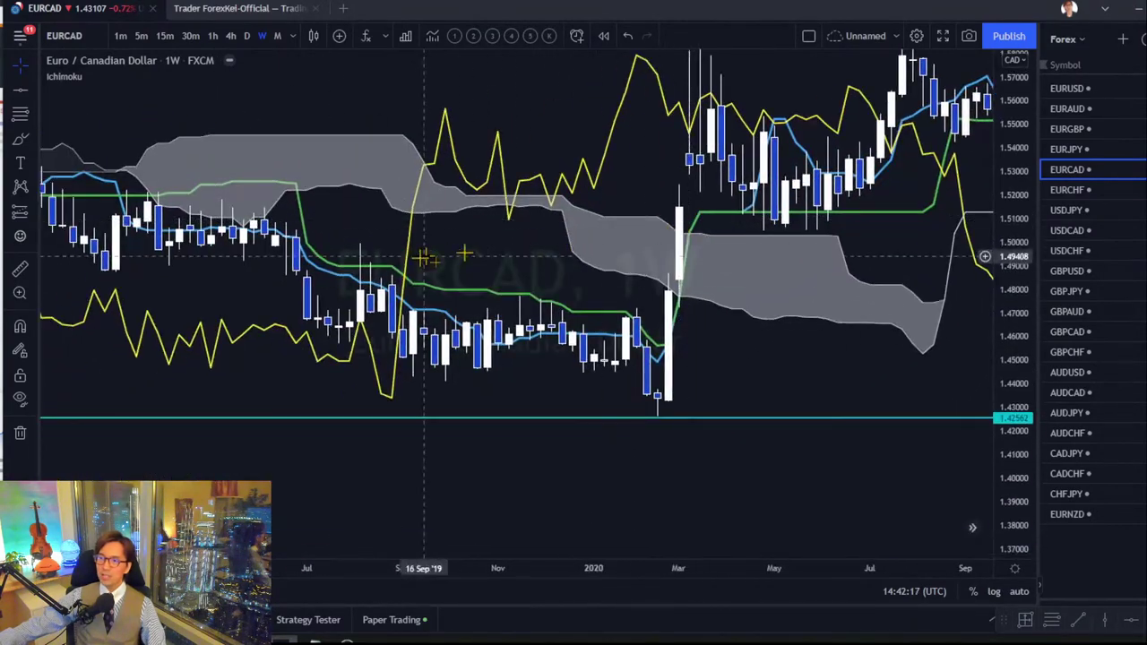
pyautogui.hscroll(-1, 492, 368)
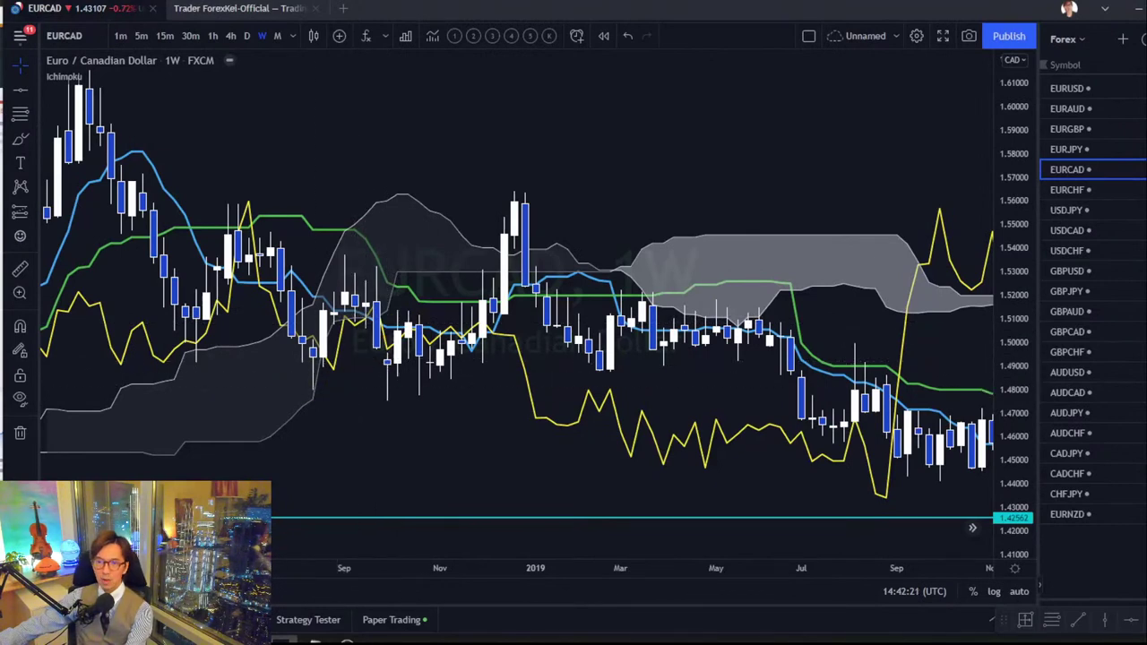
pyautogui.moveTo(468, 341)
pyautogui.mouseDown()
pyautogui.moveTo(508, 209)
pyautogui.moveTo(551, 310)
pyautogui.moveTo(593, 360)
pyautogui.moveTo(645, 307)
pyautogui.mouseUp()
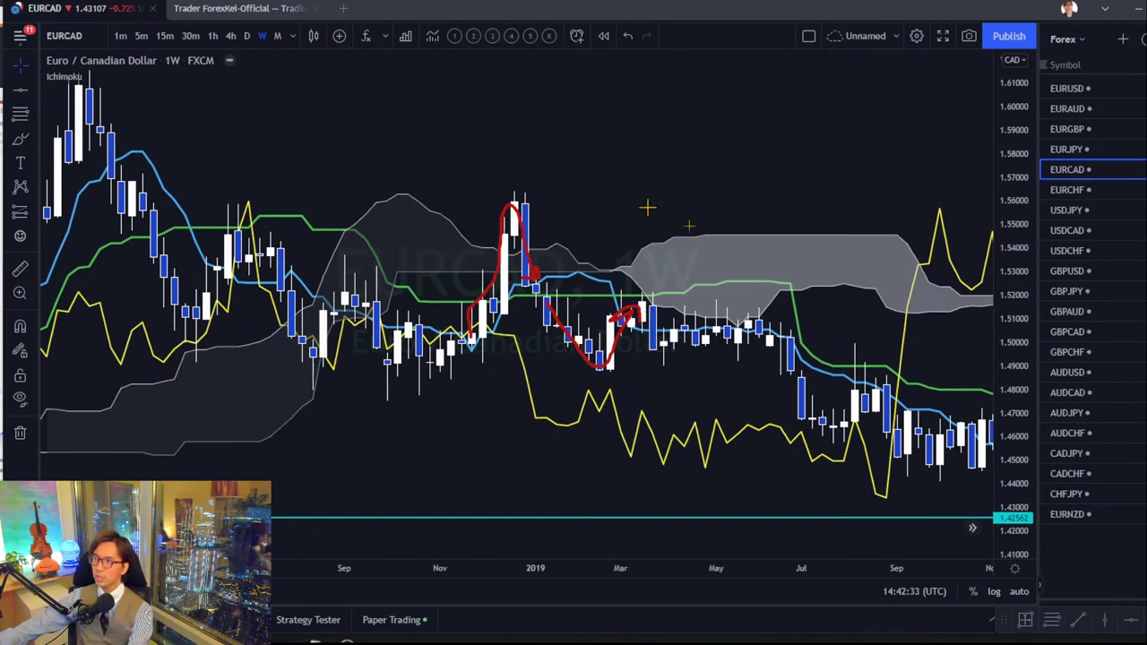
# Place cyan horizontal lines at the 1.56284 late-2018 peak and at 1.48004.
pyautogui.click(1129, 623)
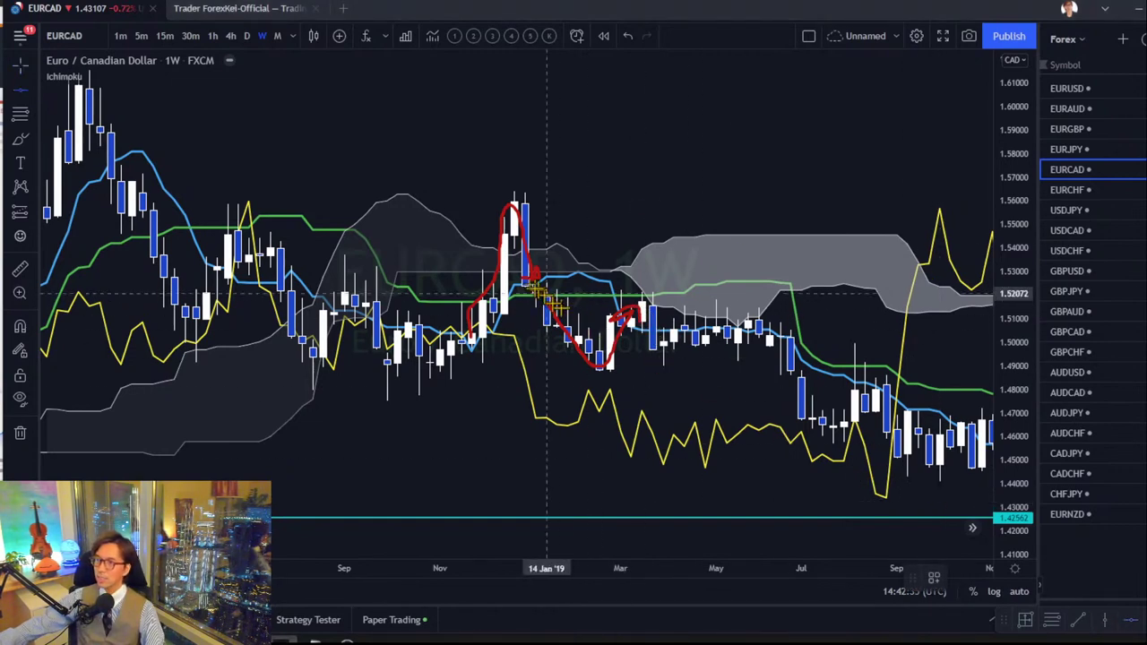
pyautogui.click(449, 194)
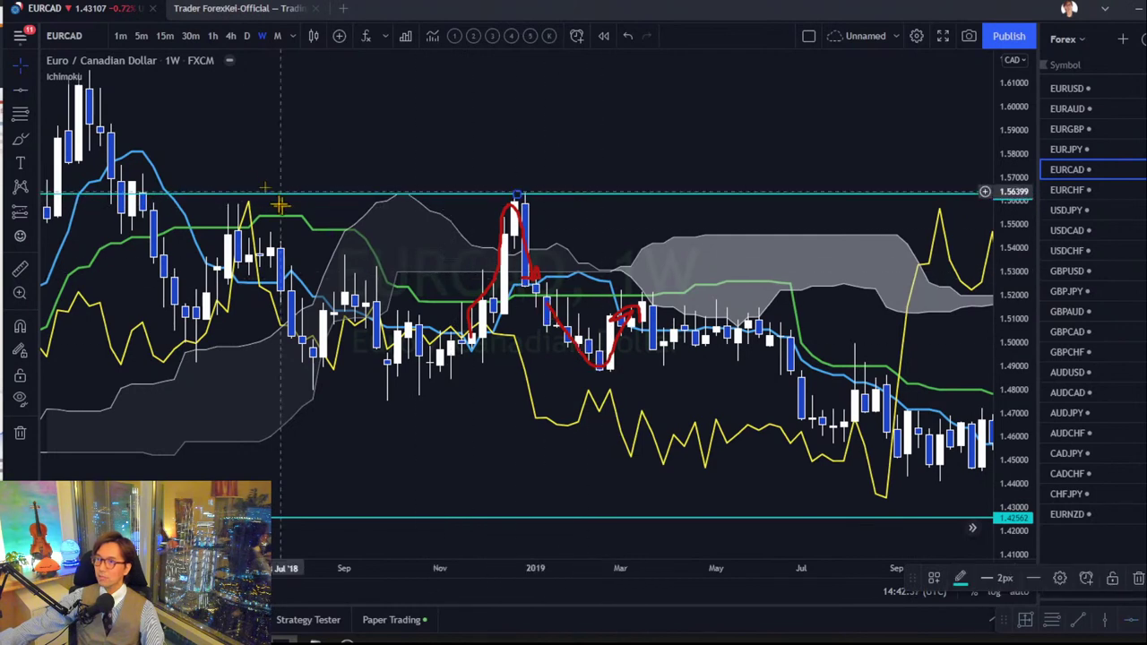
pyautogui.click(1131, 621)
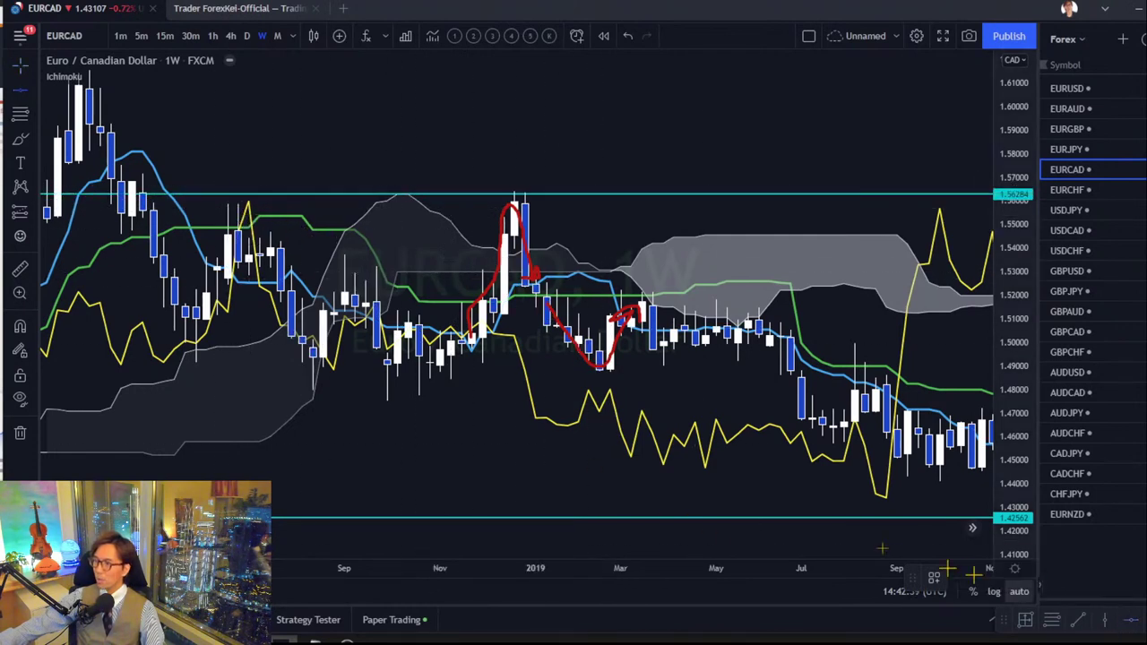
pyautogui.click(472, 389)
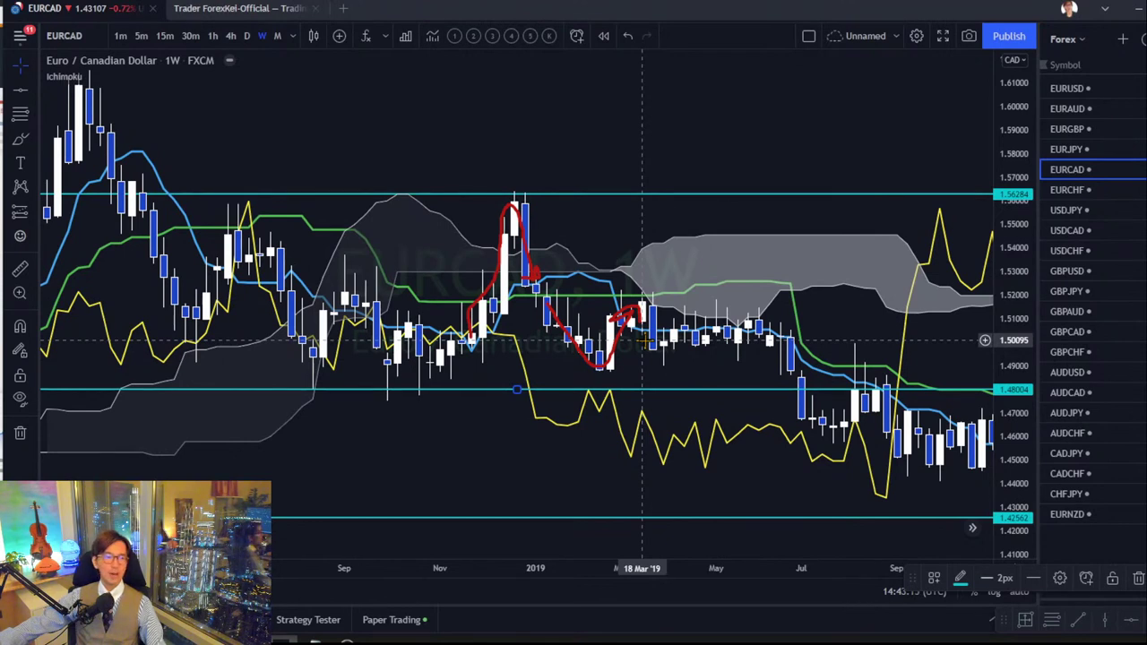
# Delete the red freehand strokes and the 1.48004 line, then return to the latest weekly candles.
pyautogui.press('Delete')
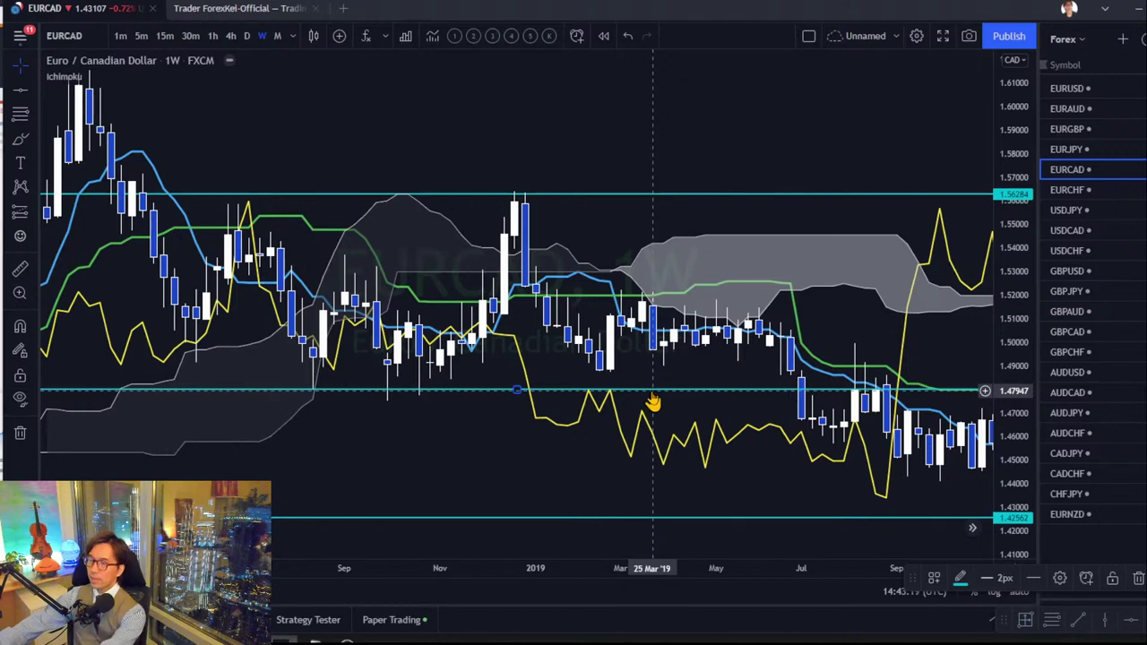
pyautogui.press('Delete')
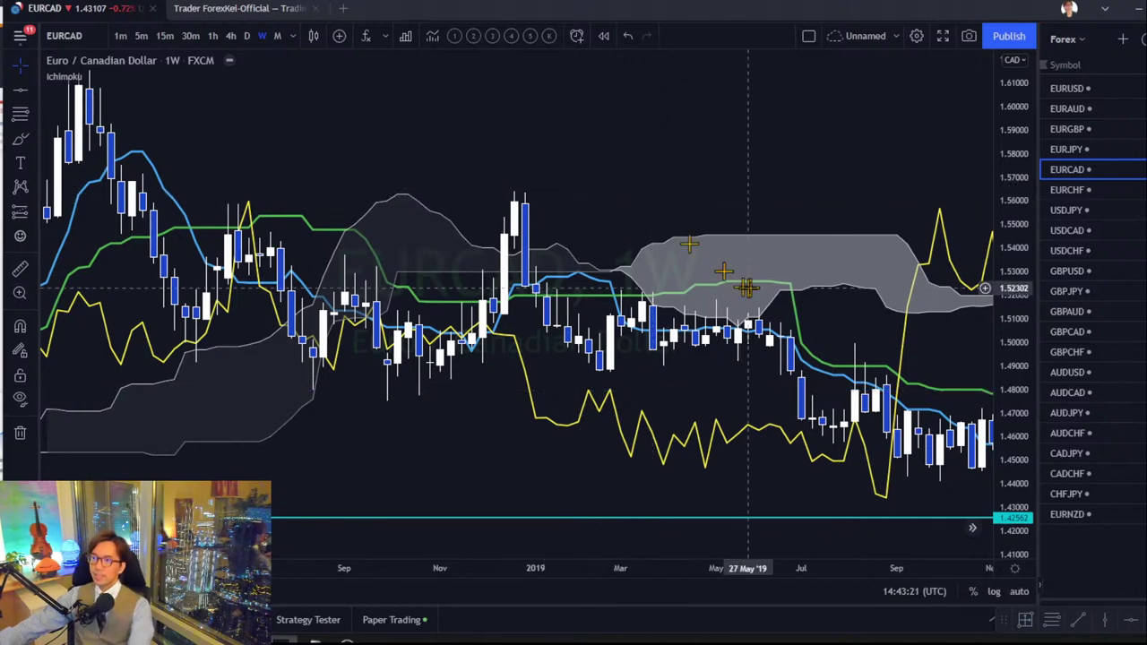
pyautogui.moveTo(717, 255); pyautogui.dragTo(618, 242)
pyautogui.hscroll(10, 620, 247)
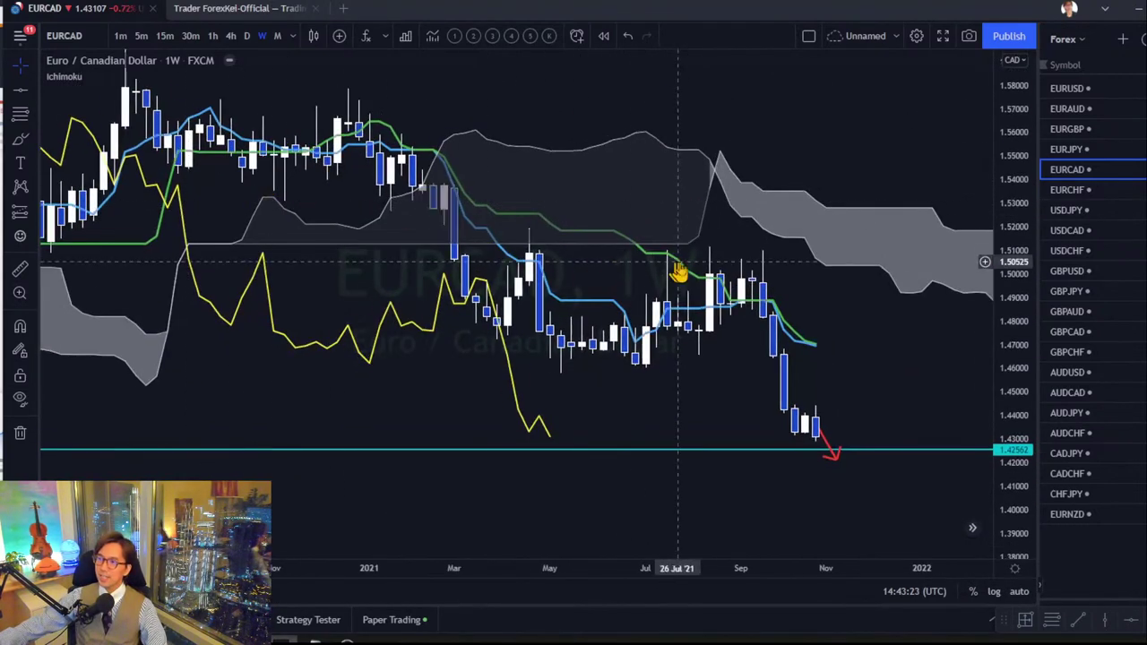
pyautogui.moveTo(543, 184); pyautogui.dragTo(305, 174)
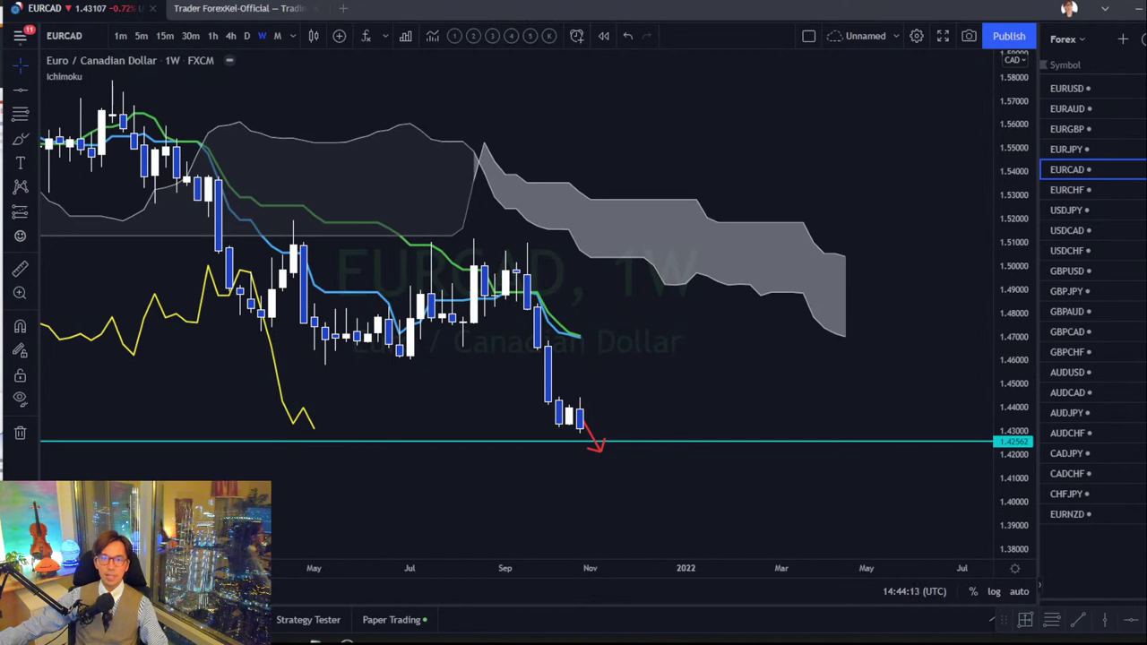
# Switch to EURUSD, add a 1.16678 horizontal line and a red downward arrow from the latest candle.
pyautogui.click(1116, 89)
pyautogui.hotkey('alt', 'h')
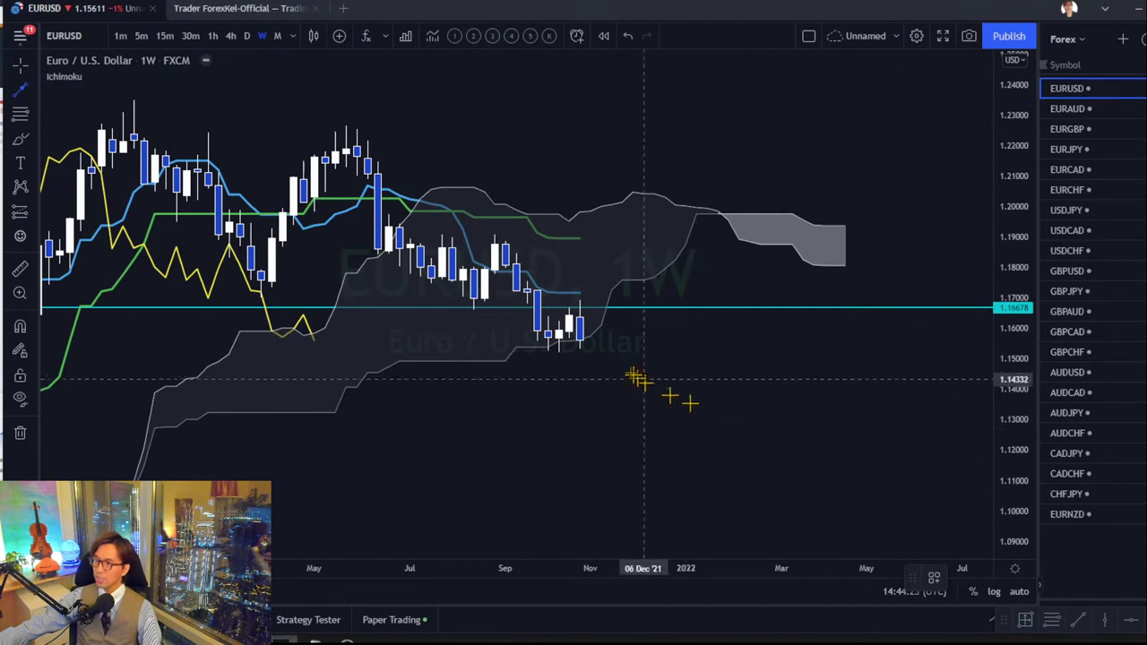
pyautogui.moveTo(592, 348); pyautogui.dragTo(620, 380)
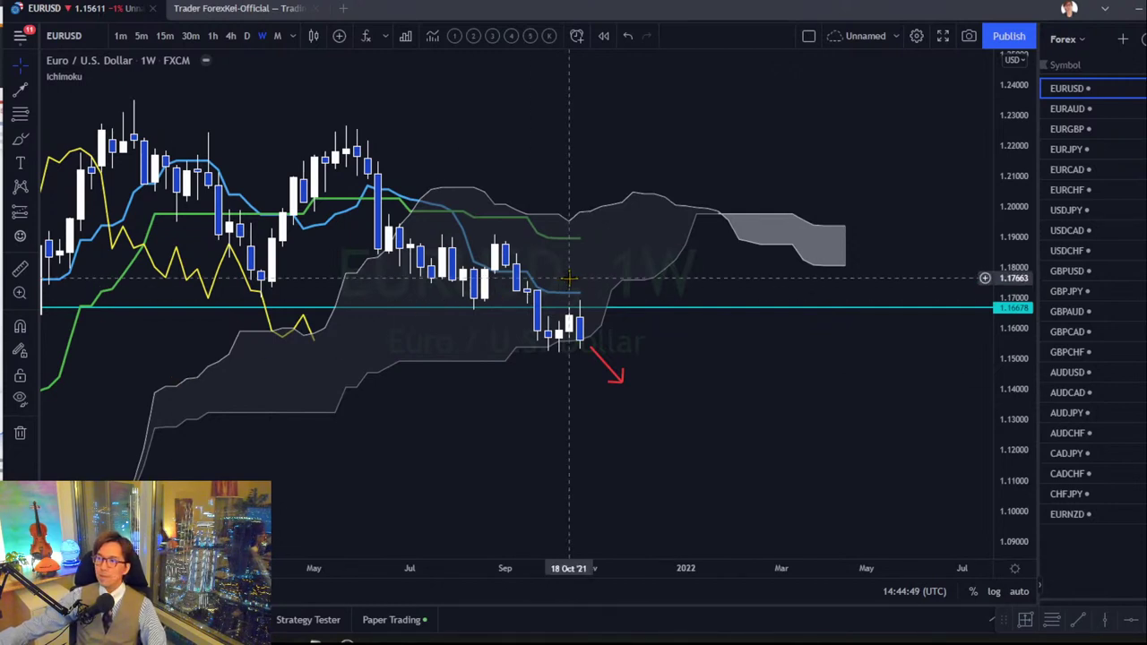
pyautogui.moveTo(484, 117); pyautogui.dragTo(577, 123)
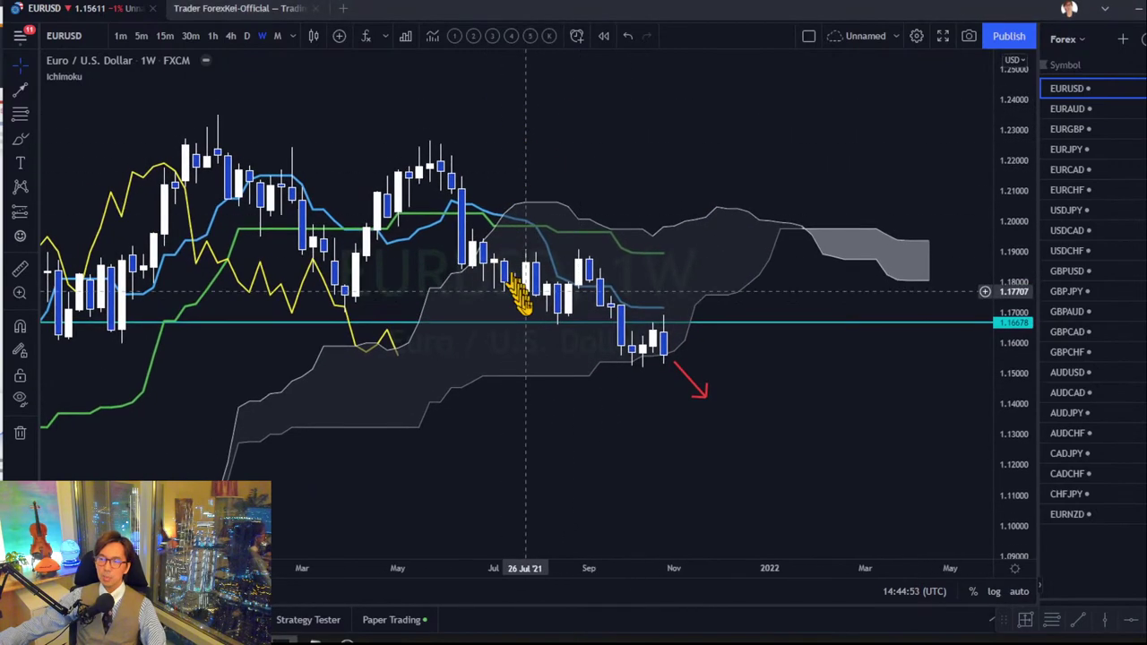